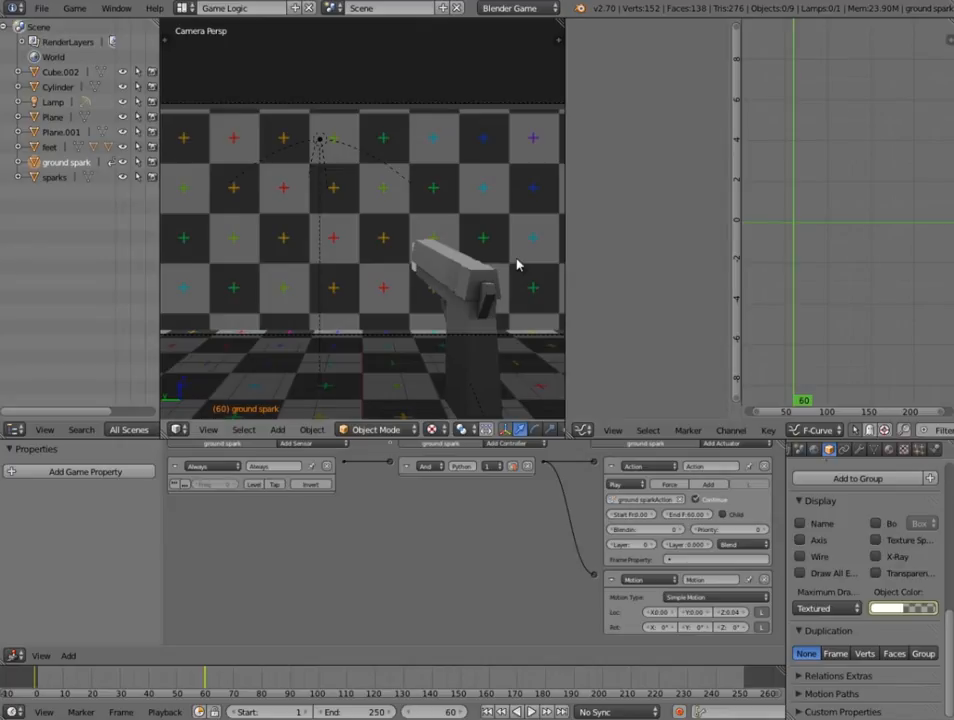
Join the Graph Editor area into the 3D view so the camera view gets the full width
key(alt+Tab)
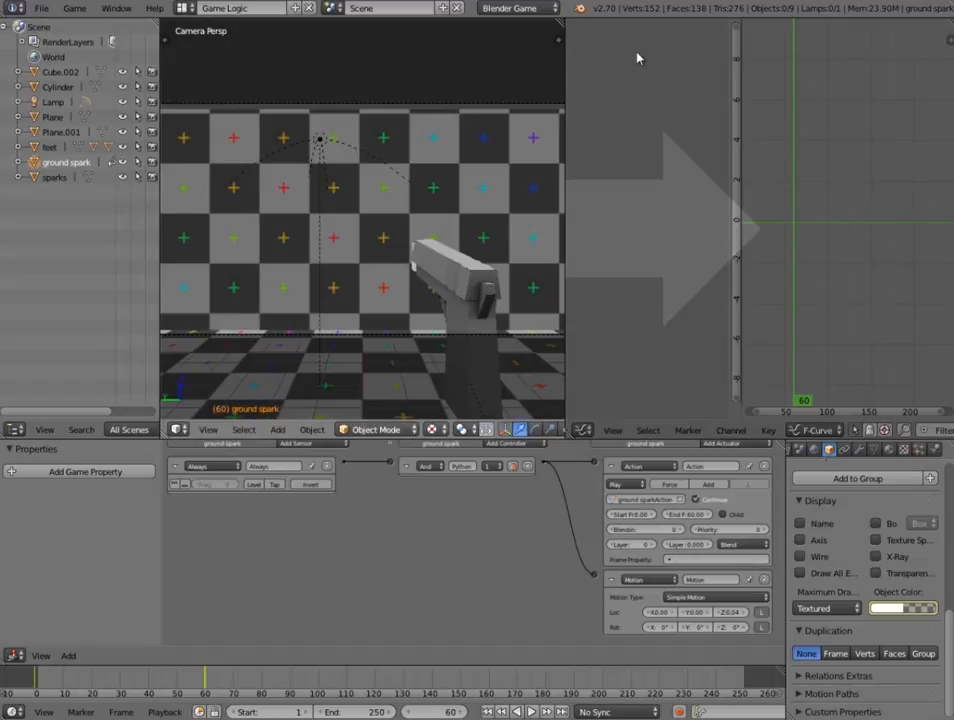
drag(638, 57, 638, 57)
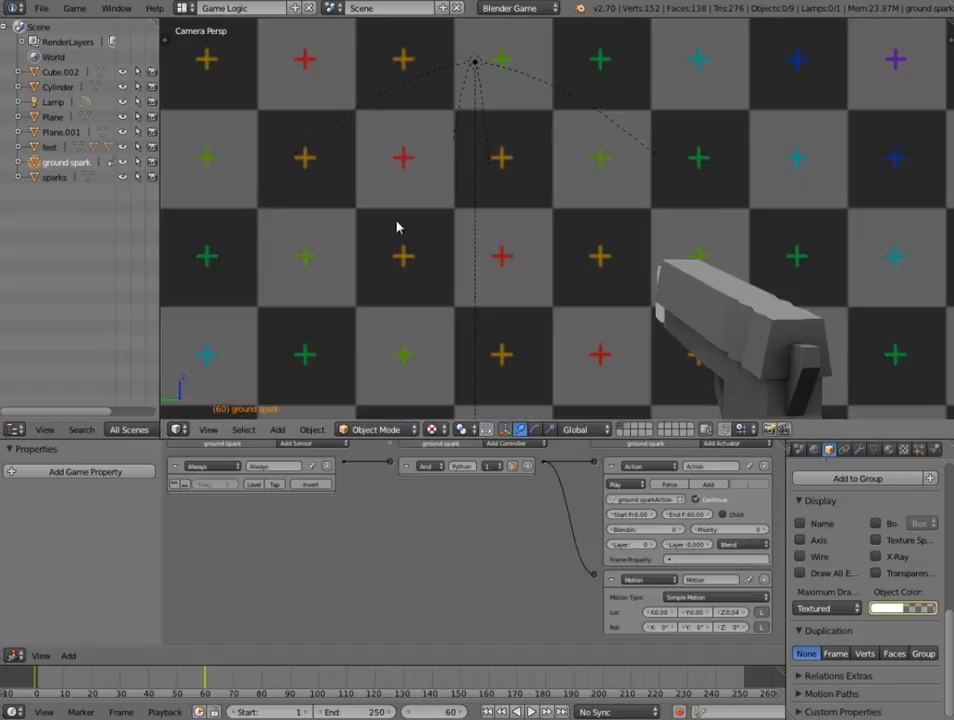
scroll(399, 225, down, 3)
scroll(400, 225, up, 1)
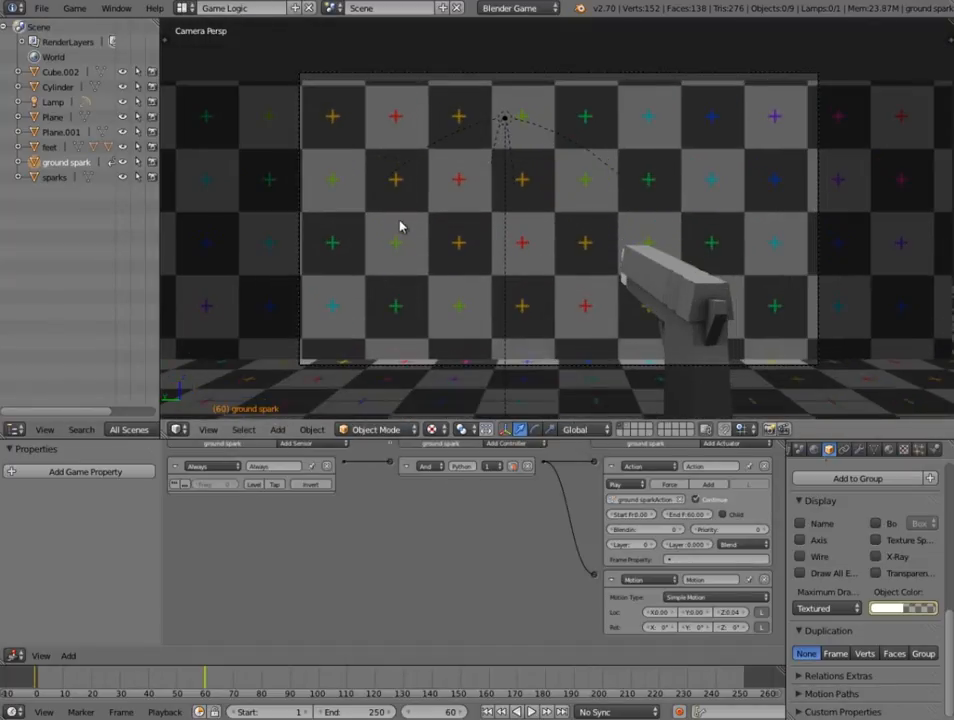
Run the game and fire test shots across the floor to inspect the sparks and bullet holes
key(p)
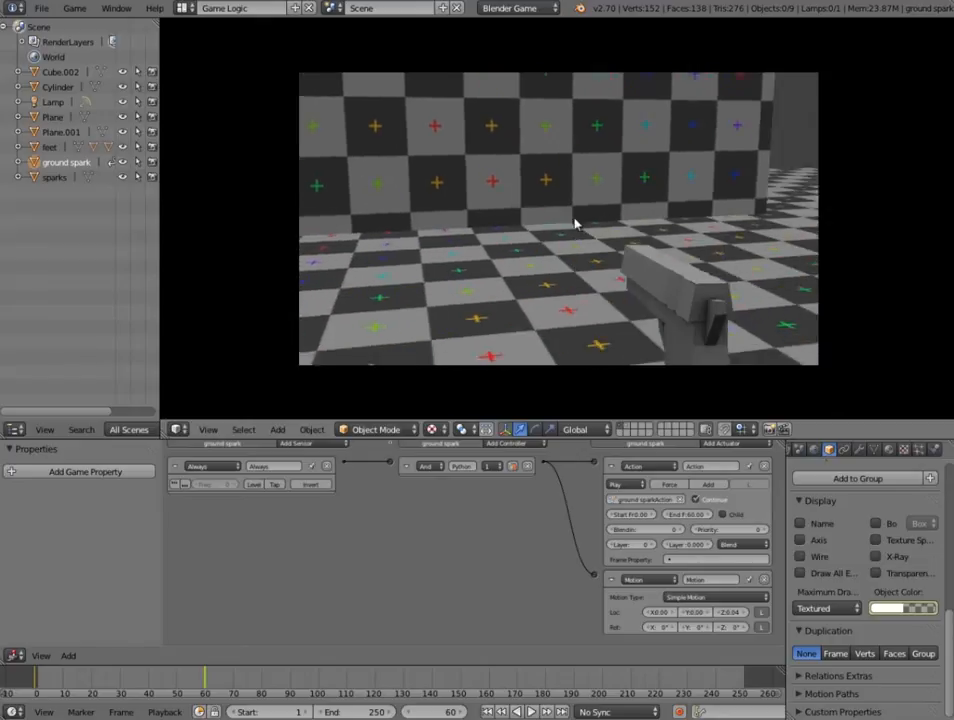
click(571, 218)
click(571, 218)
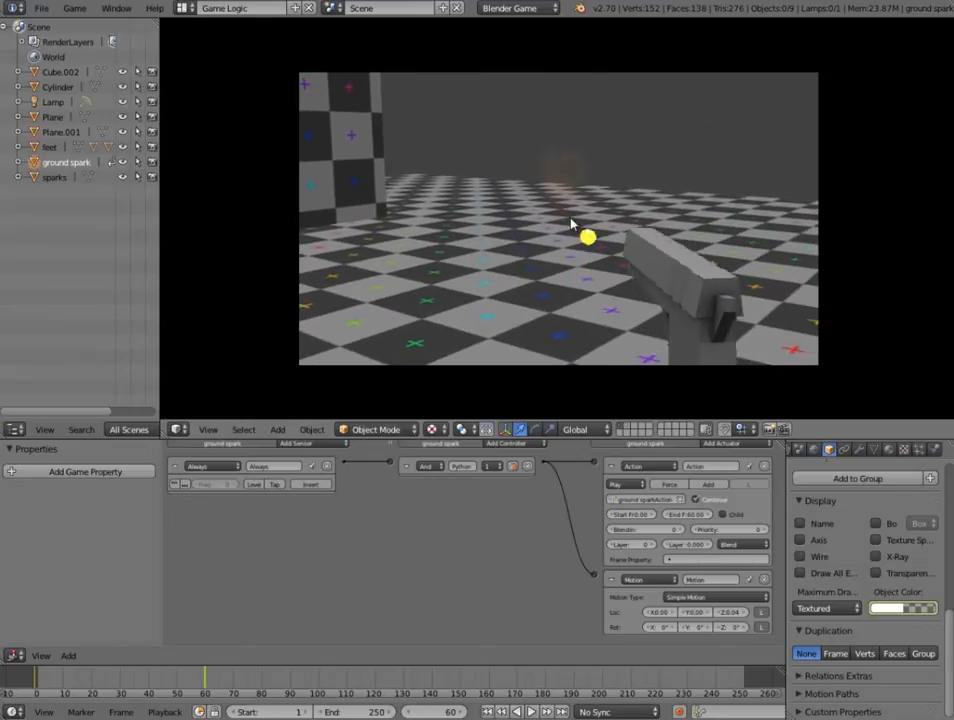
click(563, 224)
click(560, 224)
click(562, 224)
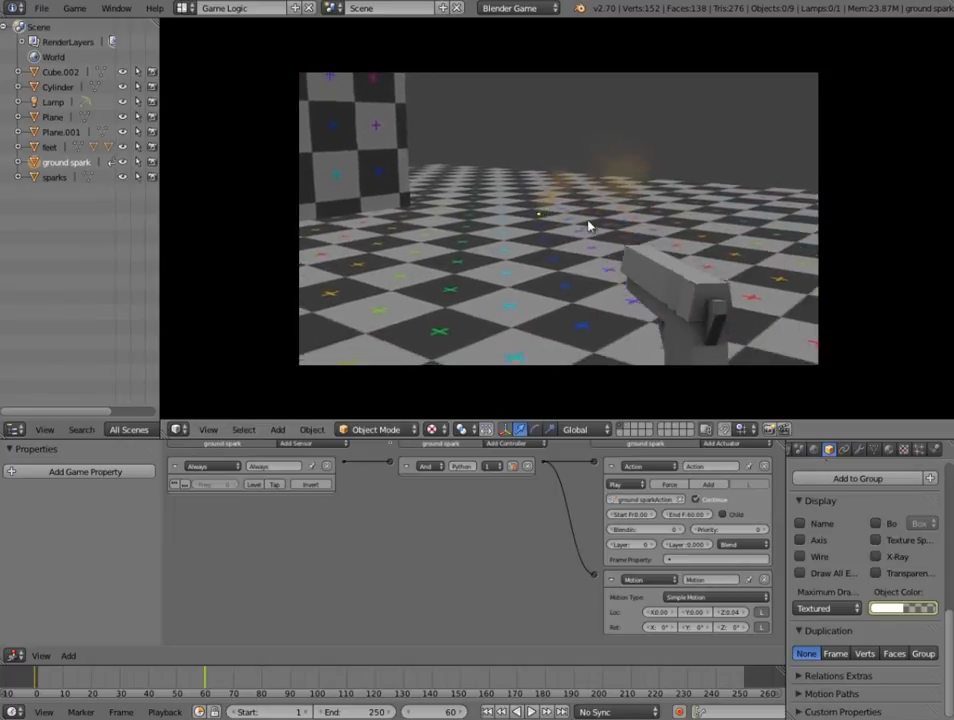
key(w)
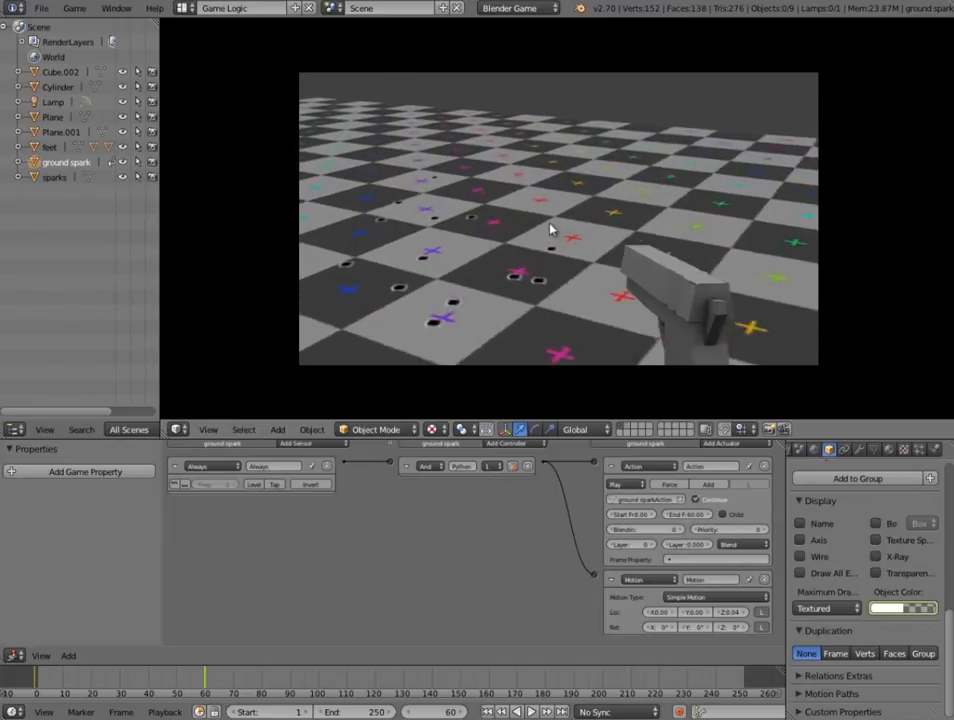
key(s)
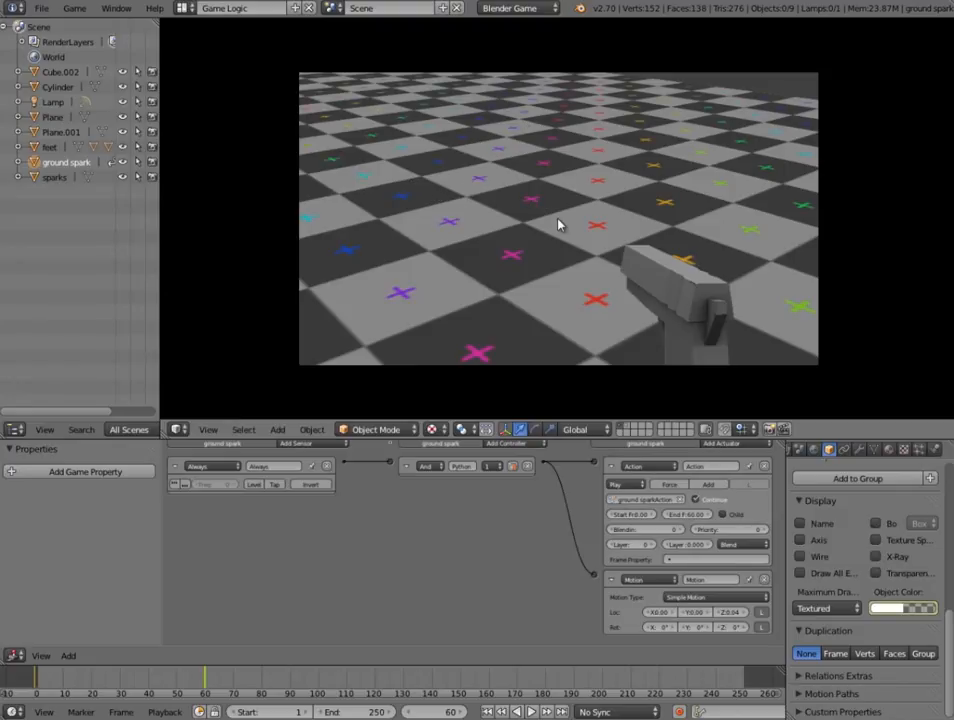
key(w)
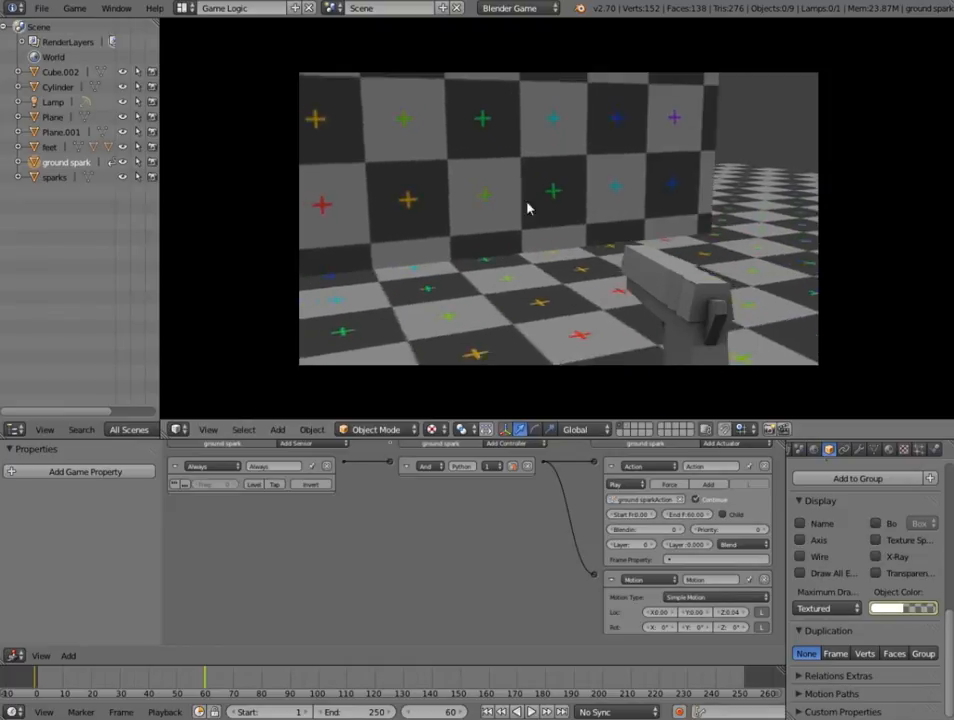
Fire a series of shots into the checkered wall to preview the bullet holes
click(558, 220)
click(557, 219)
click(559, 218)
click(561, 217)
click(558, 219)
click(554, 220)
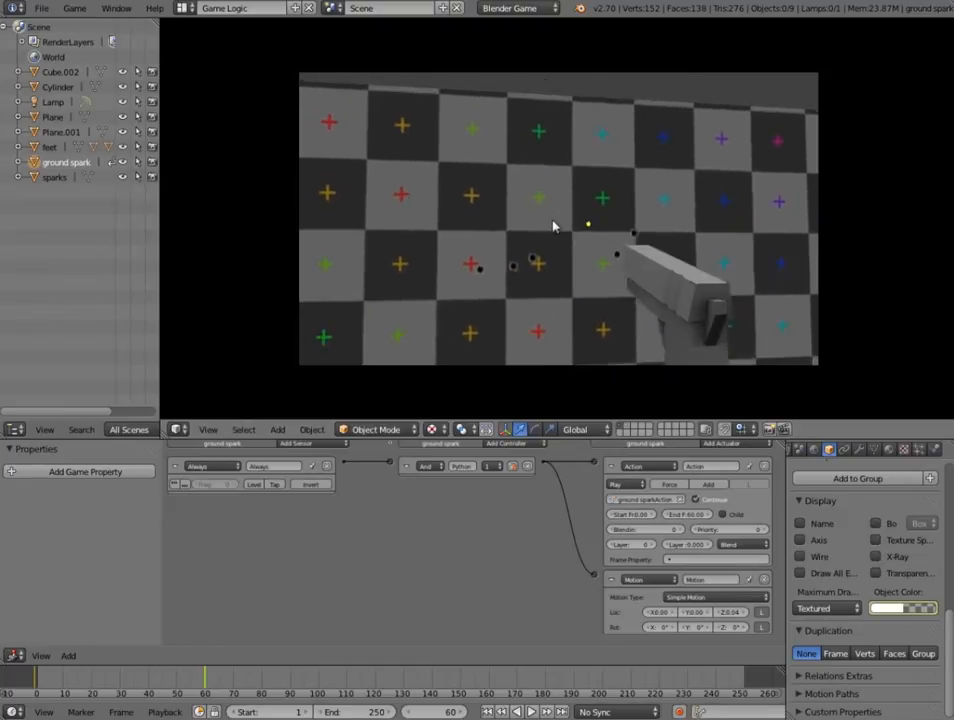
click(555, 228)
click(556, 230)
click(562, 229)
click(570, 228)
click(567, 227)
click(562, 226)
click(557, 228)
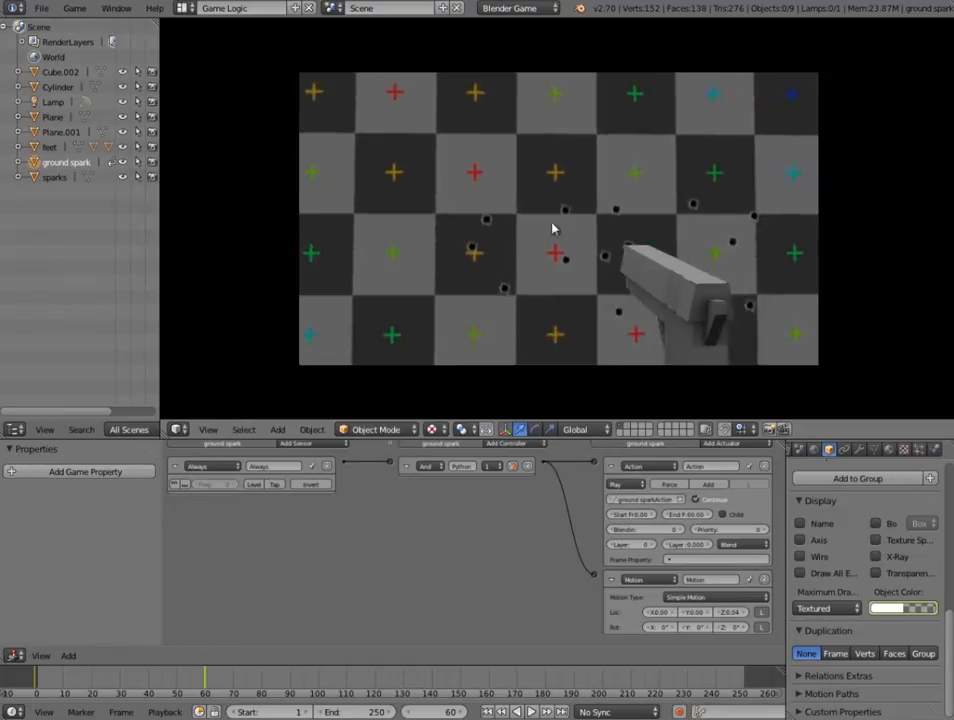
Walk up to the wall's bullet holes, fire two more shots and end the game
key(w)
key(a)
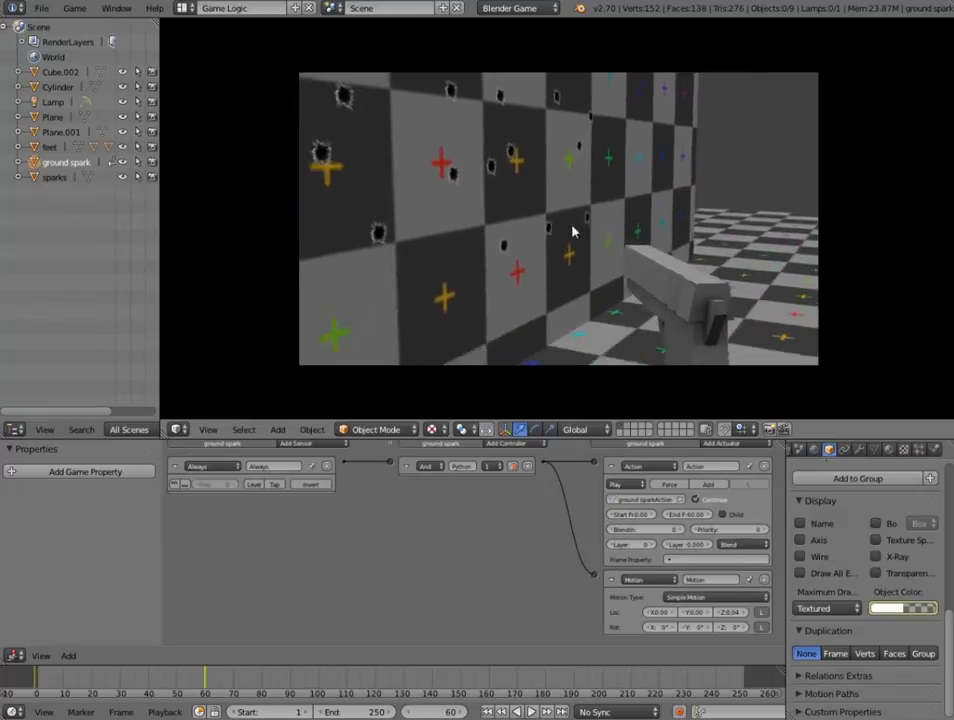
click(560, 224)
click(560, 222)
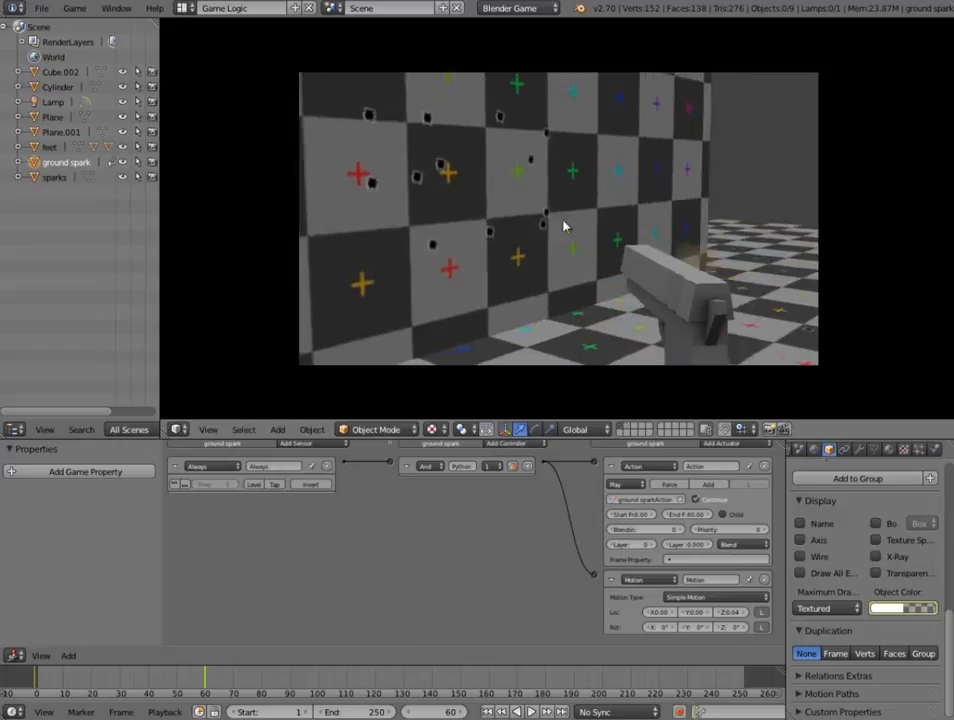
key(Escape)
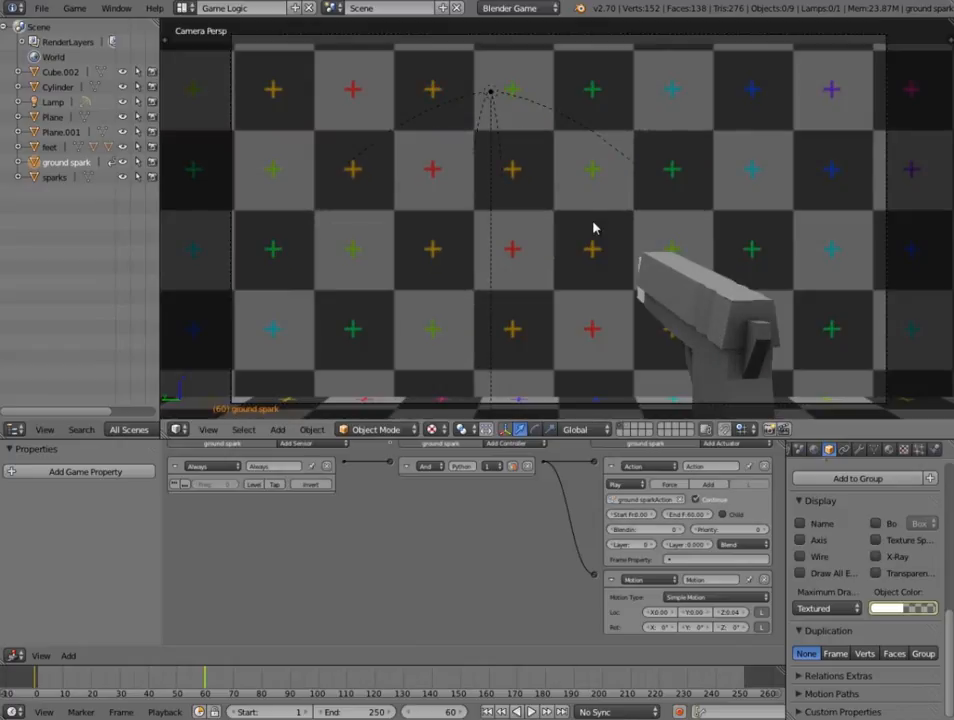
Start a new scene by reloading the start-up file
click(41, 8)
click(50, 27)
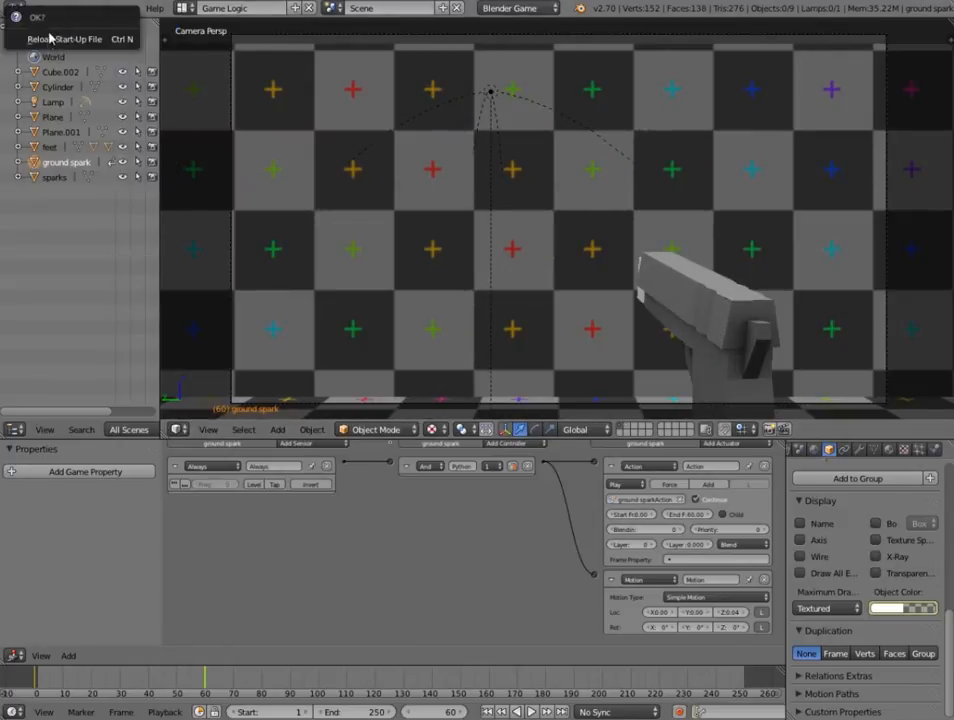
click(42, 36)
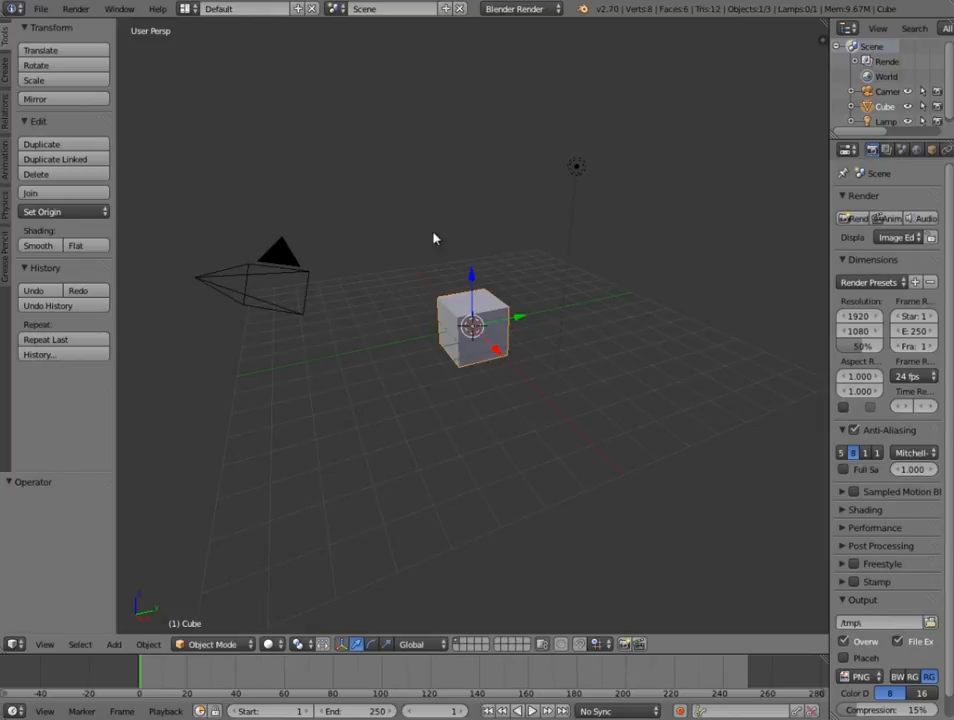
Browse to the Object folder of "Starting .blend - bullet holes.blend" on the Desktop for appending
click(41, 9)
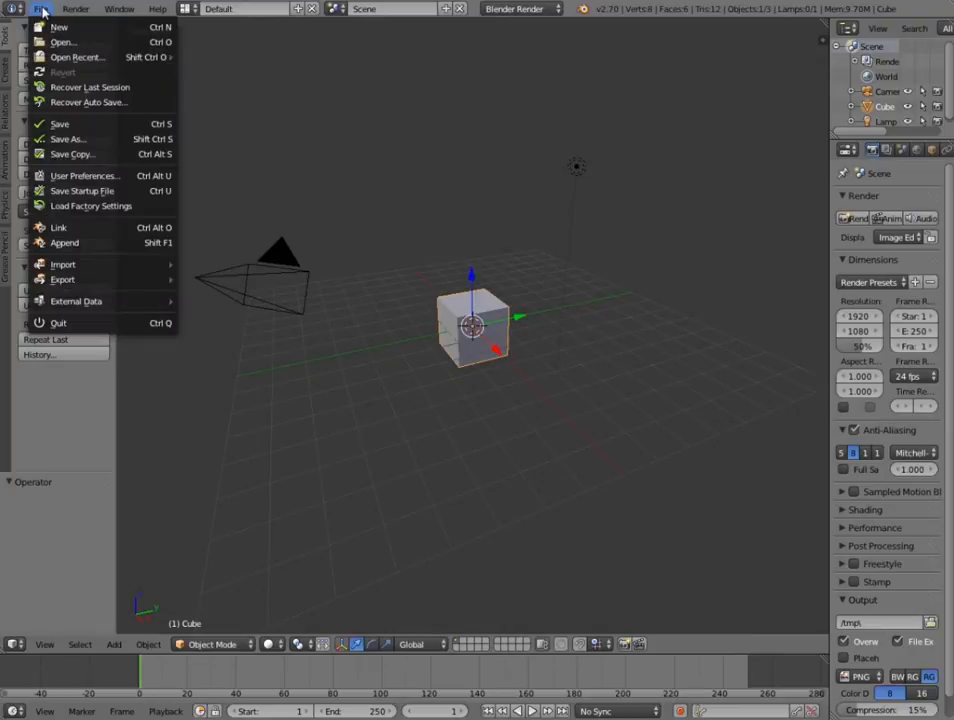
click(65, 243)
click(40, 353)
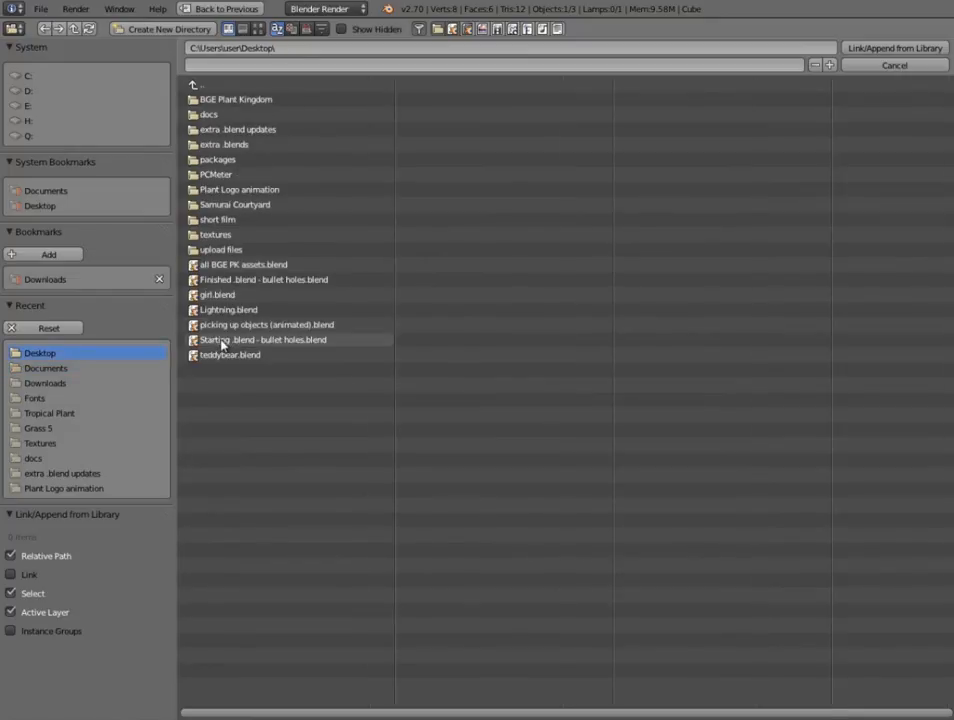
double_click(222, 340)
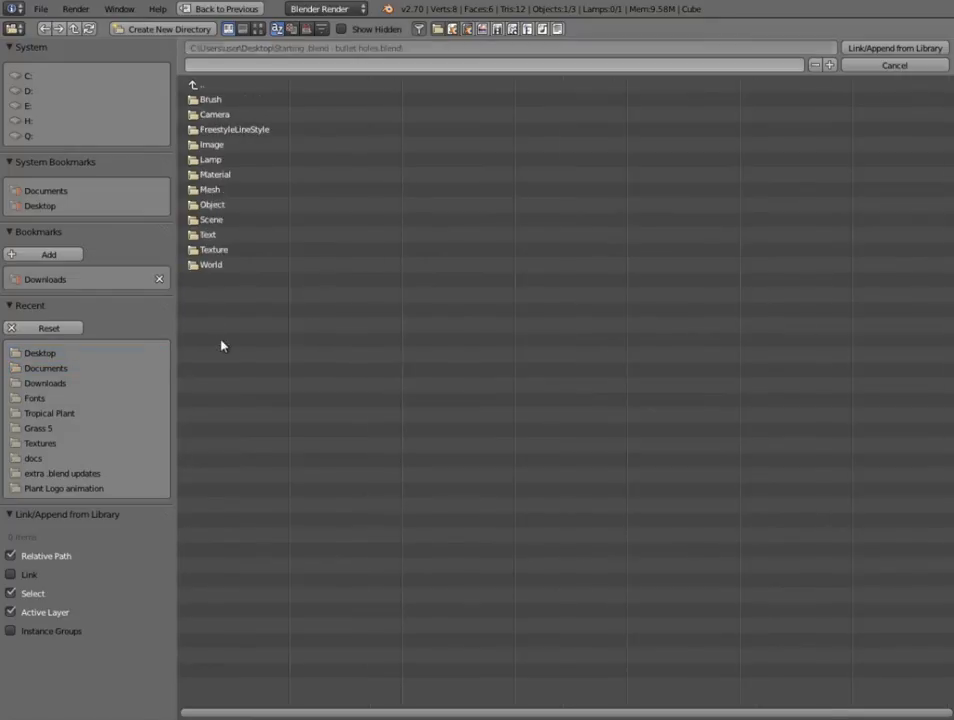
click(218, 204)
Append the body, Camera, Cube, feet, head, Lamp and Plane objects to the scene
click(222, 99)
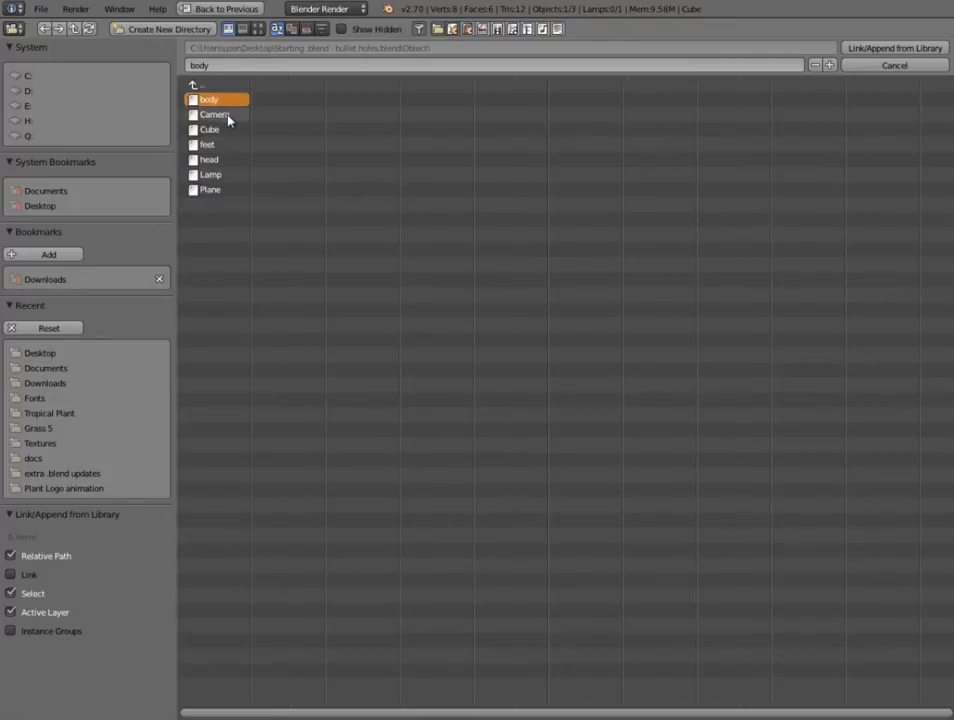
shift+click(227, 115)
shift+click(229, 131)
shift+click(230, 147)
shift+click(235, 161)
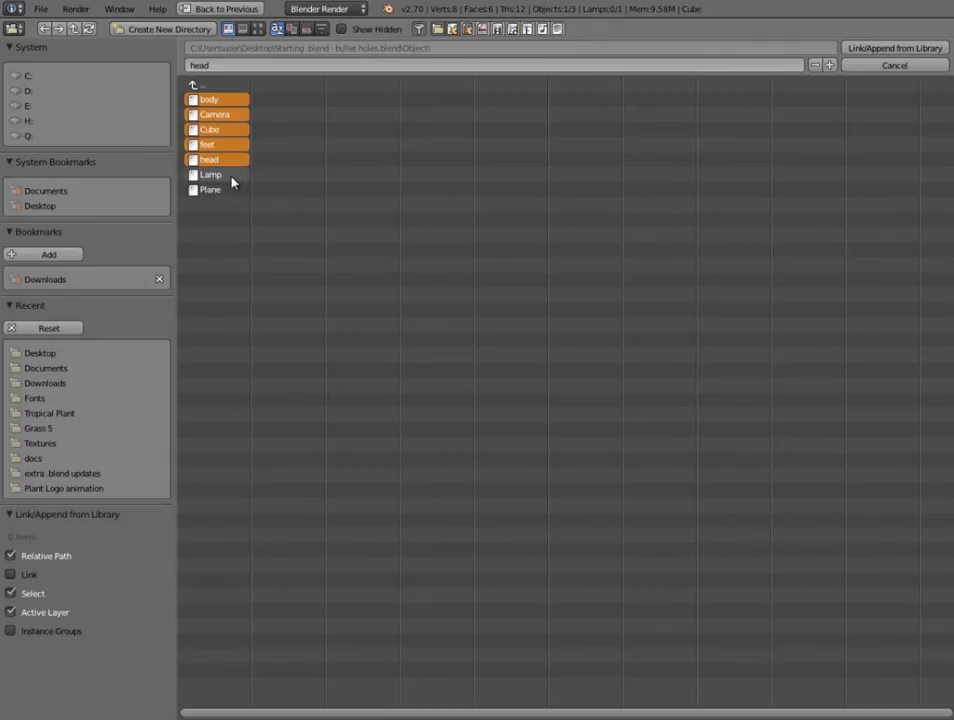
shift+click(235, 180)
shift+click(241, 194)
click(852, 50)
Delete the start-up file's camera, keeping the appended player camera
middle_drag(473, 272, 396, 319)
scroll(396, 319, down, 3)
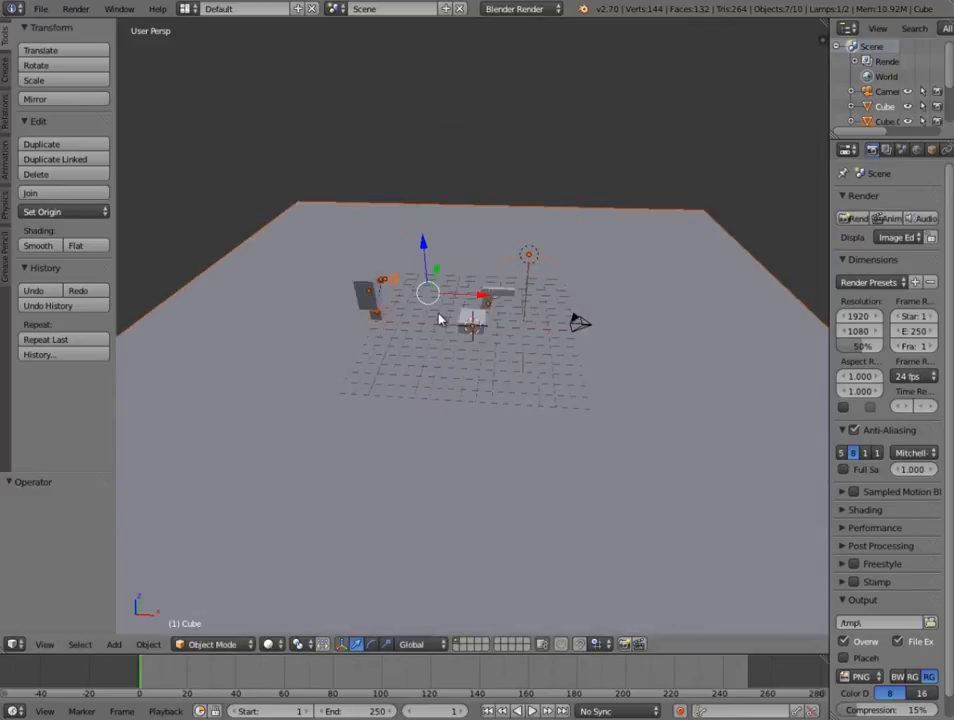
middle_drag(500, 322, 635, 315)
scroll(635, 315, up, 4)
scroll(636, 315, down, 2)
right_click(684, 277)
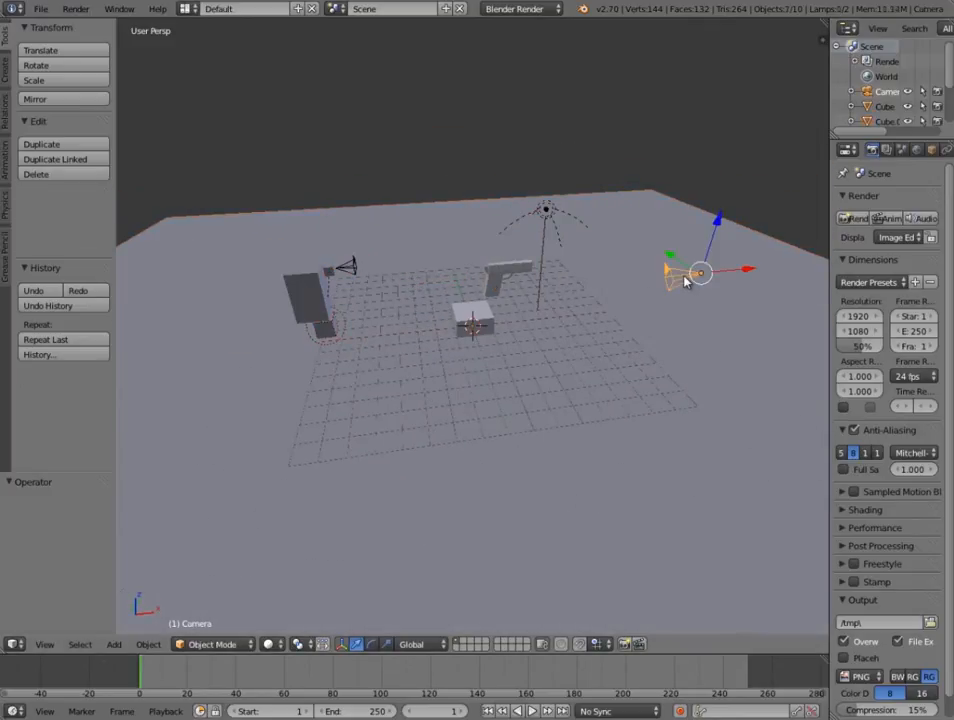
key(x)
click(664, 277)
Delete the start-up file's point lamp, keeping the appended lamp
right_click(566, 205)
key(g)
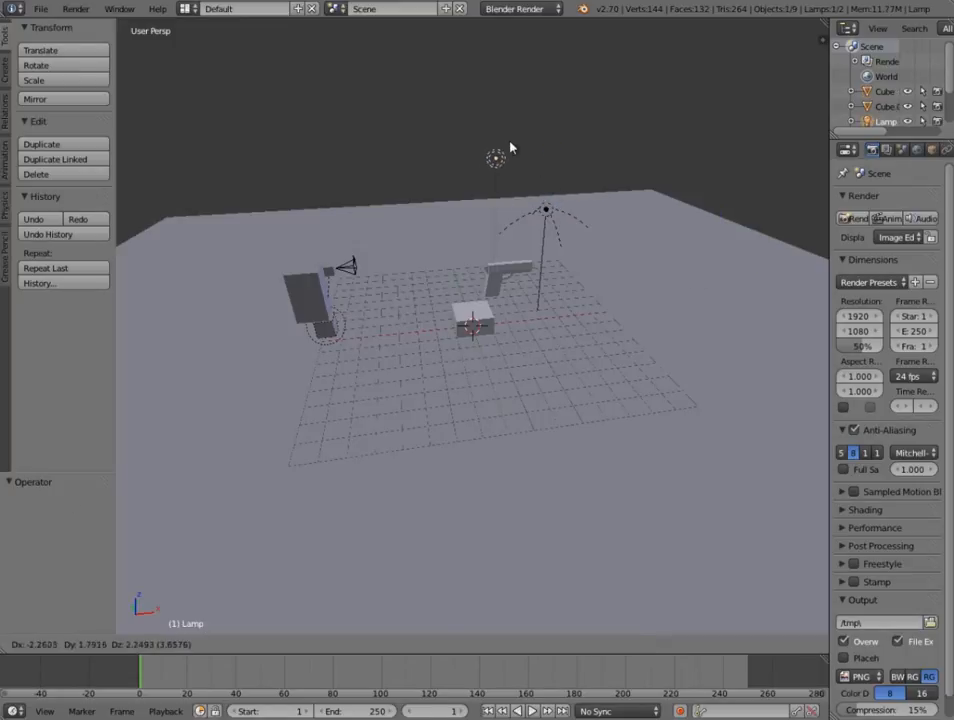
click(526, 157)
key(x)
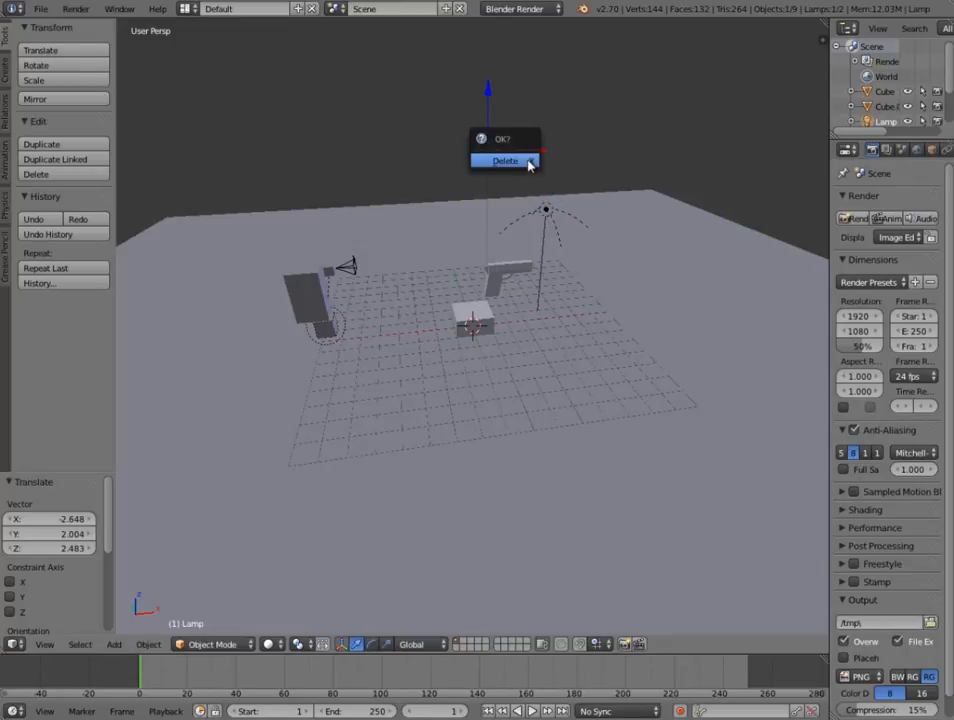
click(531, 163)
Hide the tool shelf and switch to the Game Logic layout with Texture viewport shading
key(t)
click(185, 9)
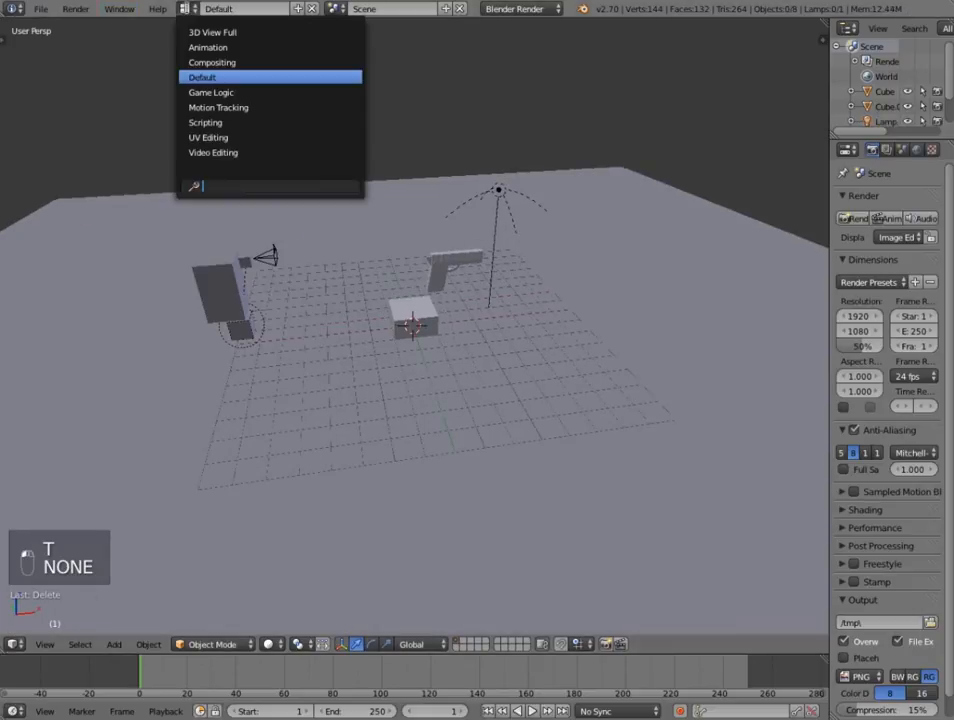
click(245, 90)
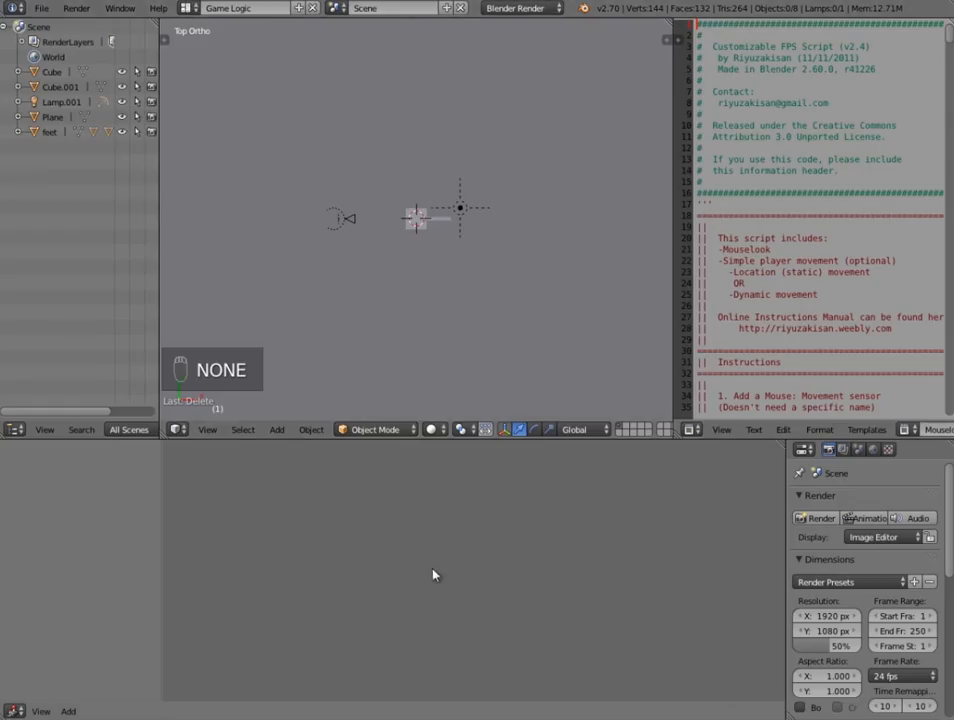
click(431, 429)
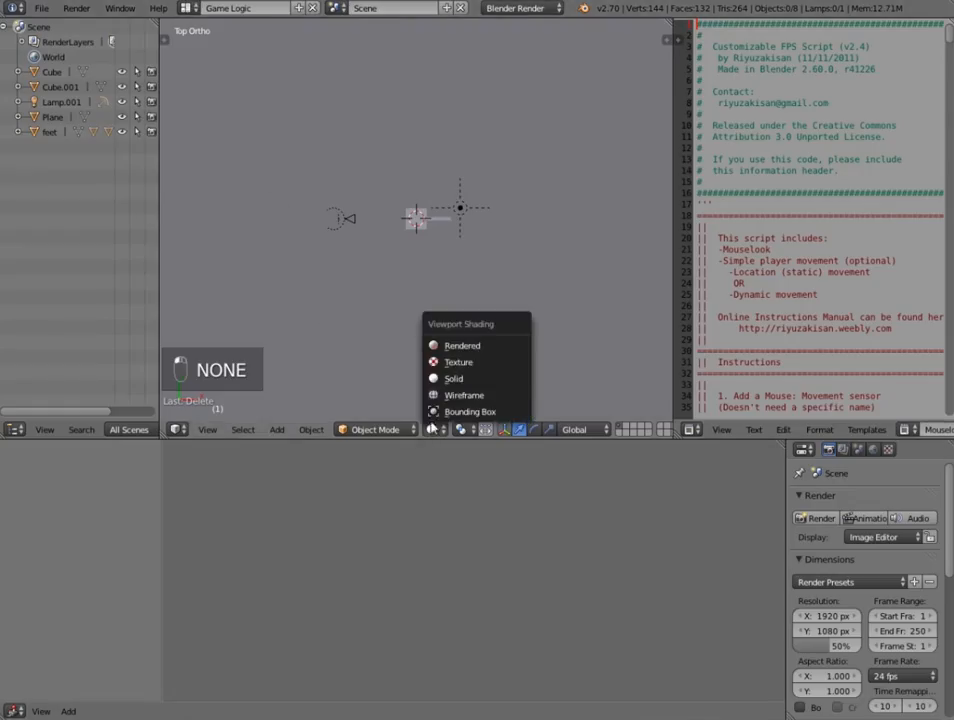
click(459, 363)
middle_drag(458, 366, 453, 230)
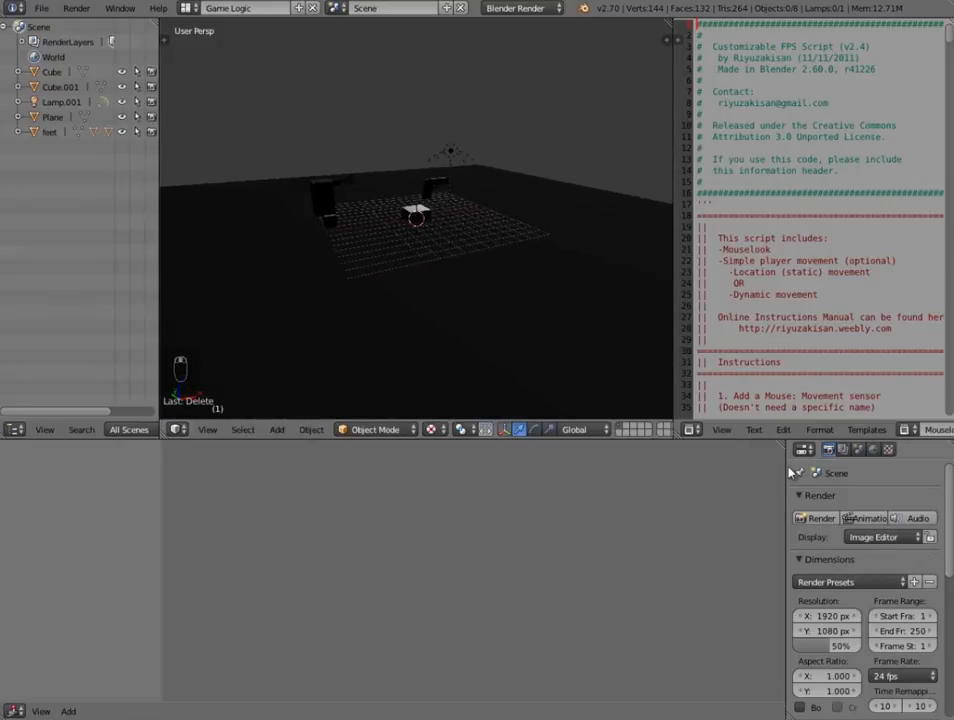
Switch the render engine to Blender Game and set the game shading mode to GLSL
click(511, 9)
click(516, 42)
scroll(805, 520, down, 5)
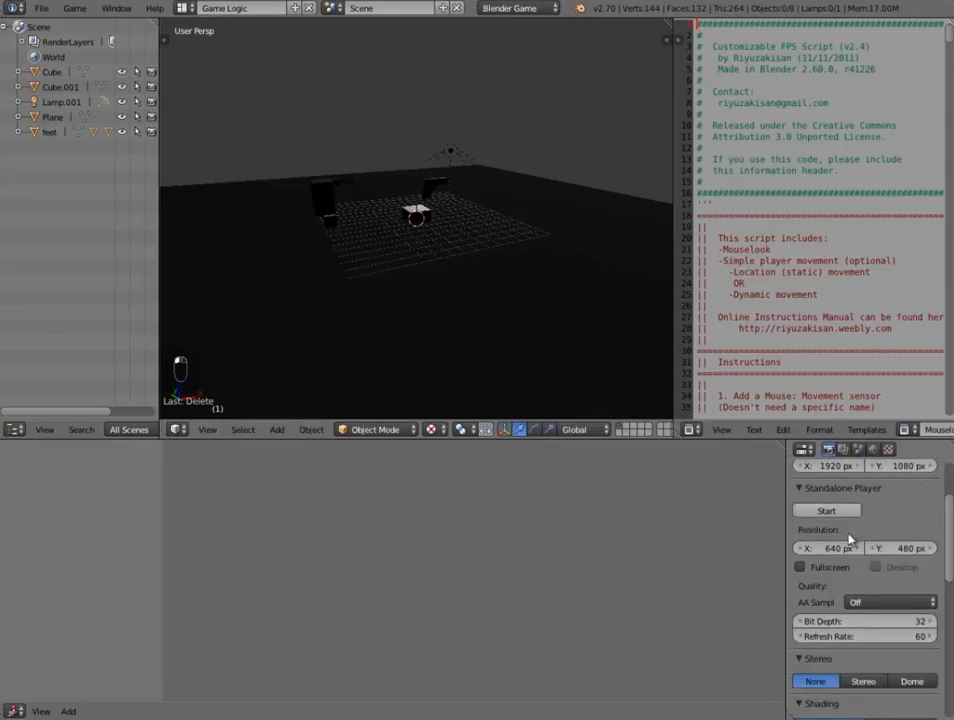
scroll(845, 560, down, 4)
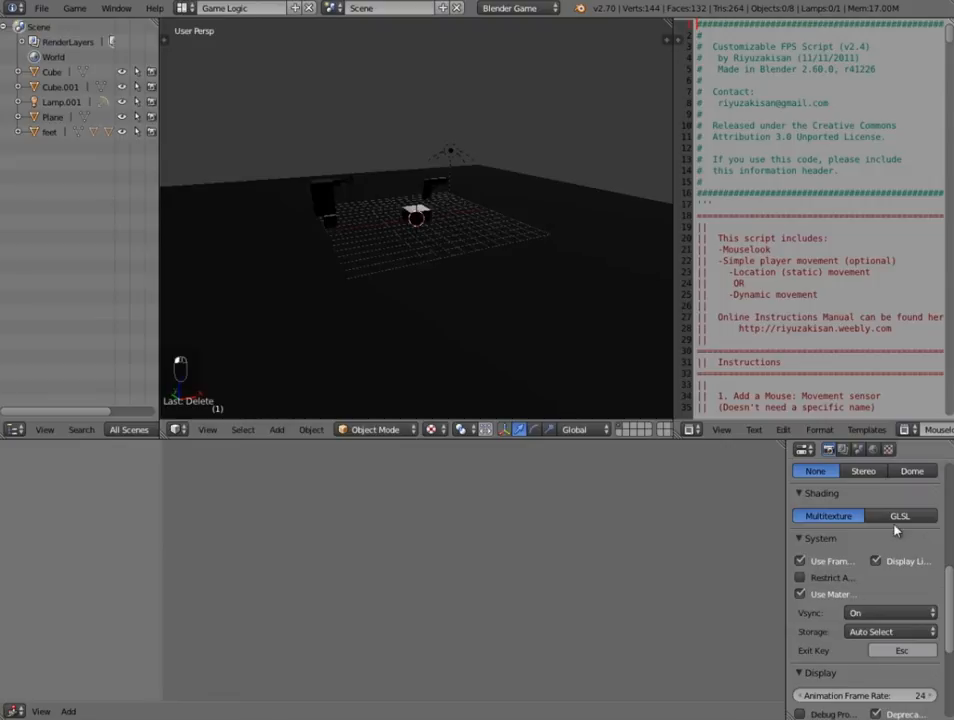
click(898, 516)
Set the game's animation frame rate to 60
scroll(866, 708, down, 2)
click(857, 704)
text(60)
key(Return)
scroll(400, 250, up, 3)
Delete the default cube beneath the gun
middle_drag(250, 215, 424, 277)
right_click(423, 211)
scroll(440, 278, up, 3)
key(x)
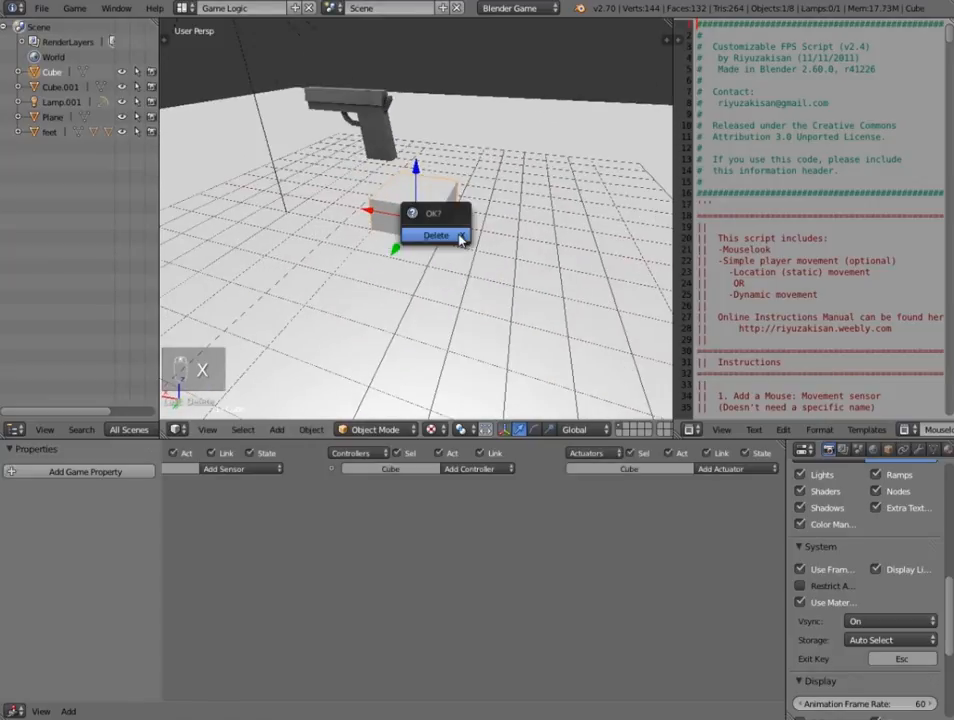
click(460, 239)
Rename the pistol mesh object to "gun"
scroll(460, 239, down, 4)
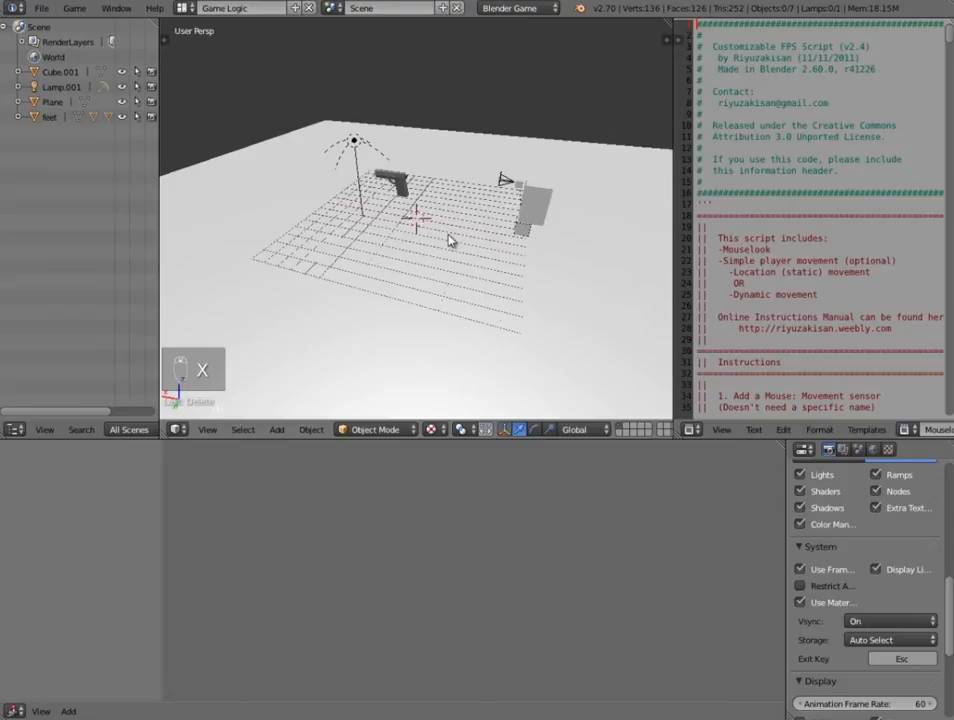
mouse_move(453, 238)
middle_down()
mouse_move(477, 259)
mouse_move(449, 255)
mouse_move(458, 238)
middle_up()
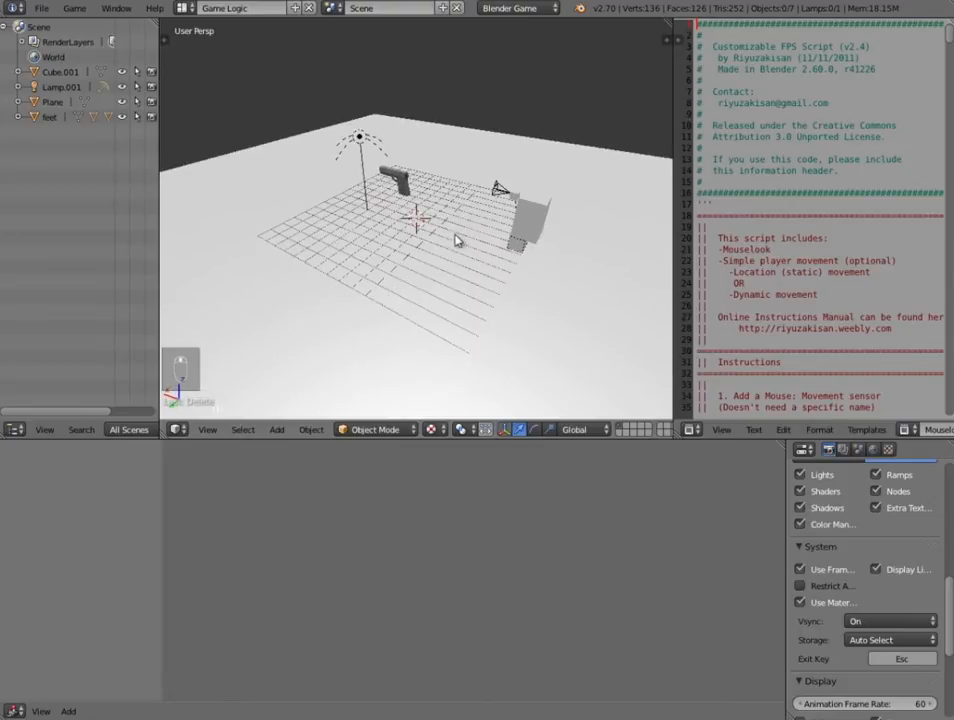
right_click(401, 187)
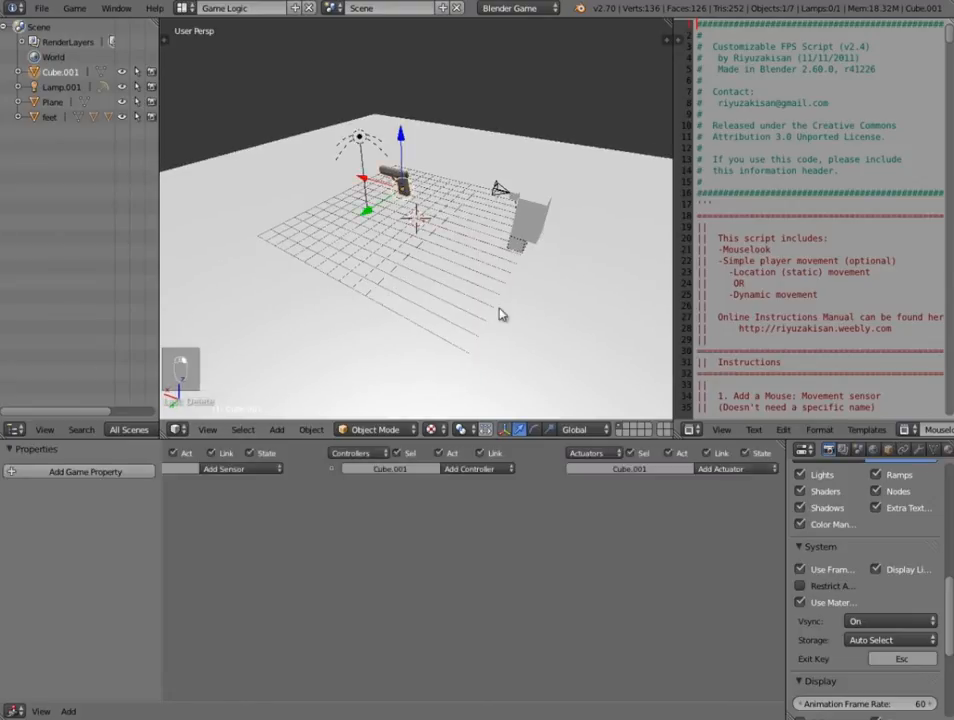
click(889, 451)
click(880, 500)
text(gun)
key(Return)
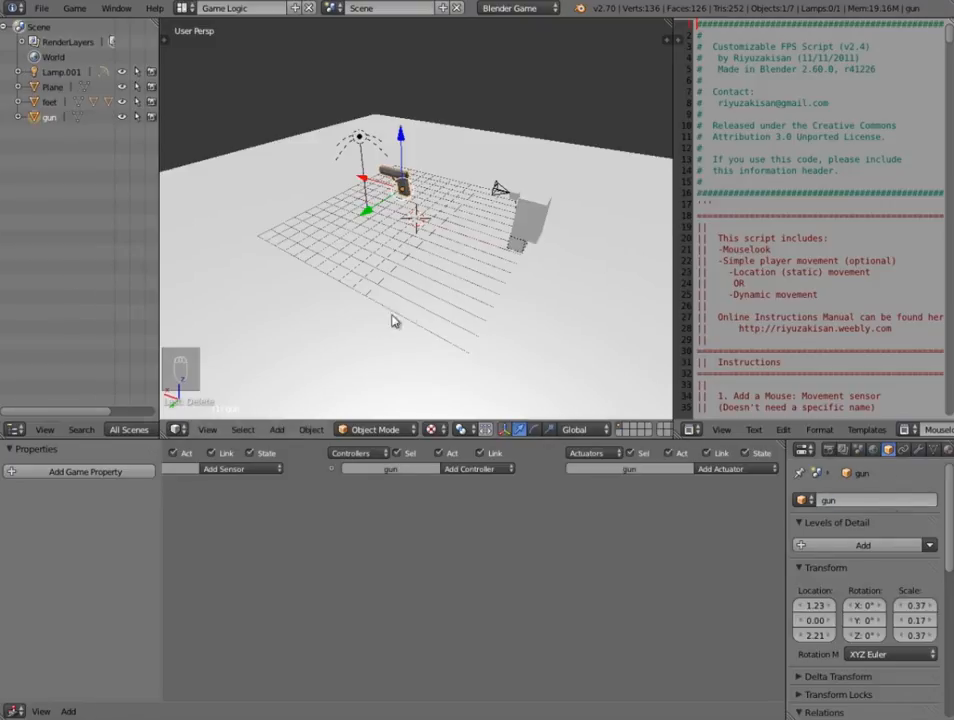
Rename the large ground plane to "floor"
right_click(405, 316)
click(853, 499)
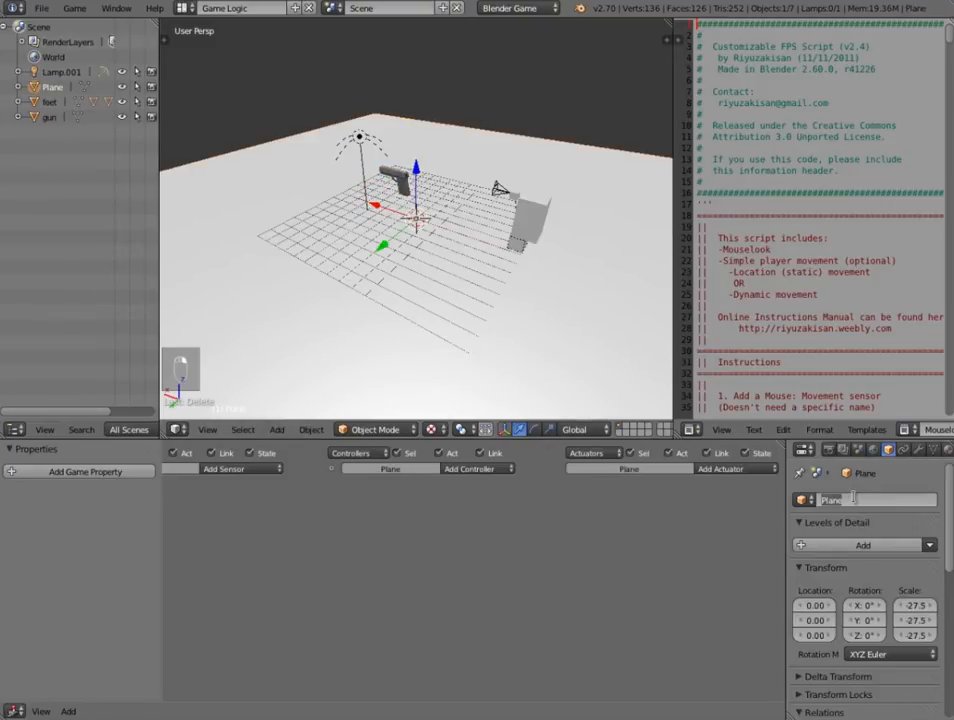
text(floor)
key(Return)
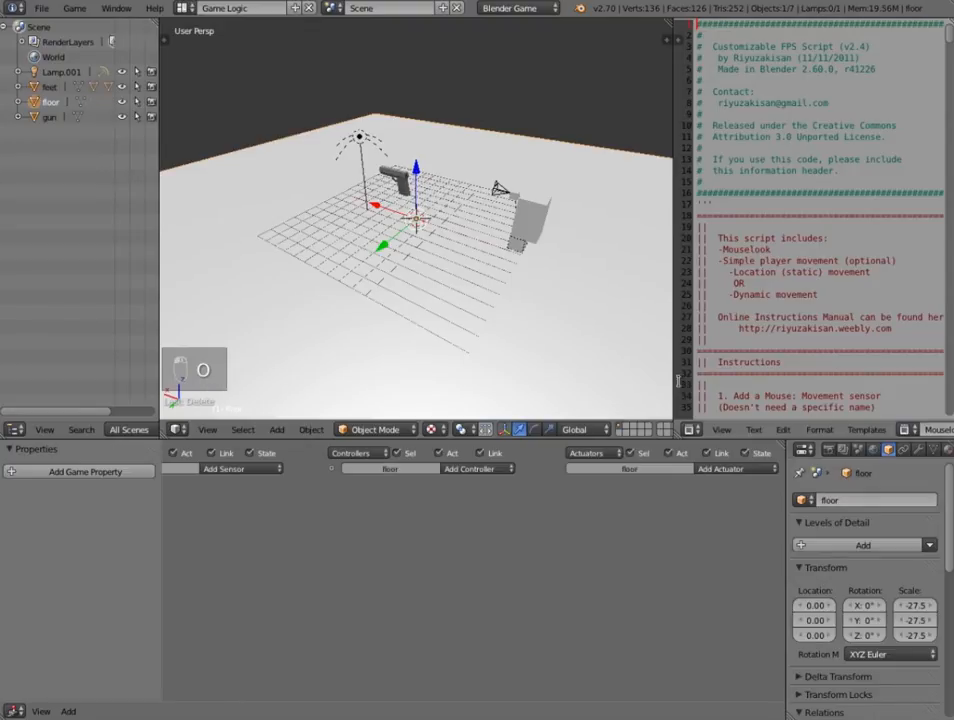
Move the gun along the X axis to about -5.88, close to the player's camera
scroll(483, 219, up, 3)
right_click(392, 133)
scroll(385, 145, down, 4)
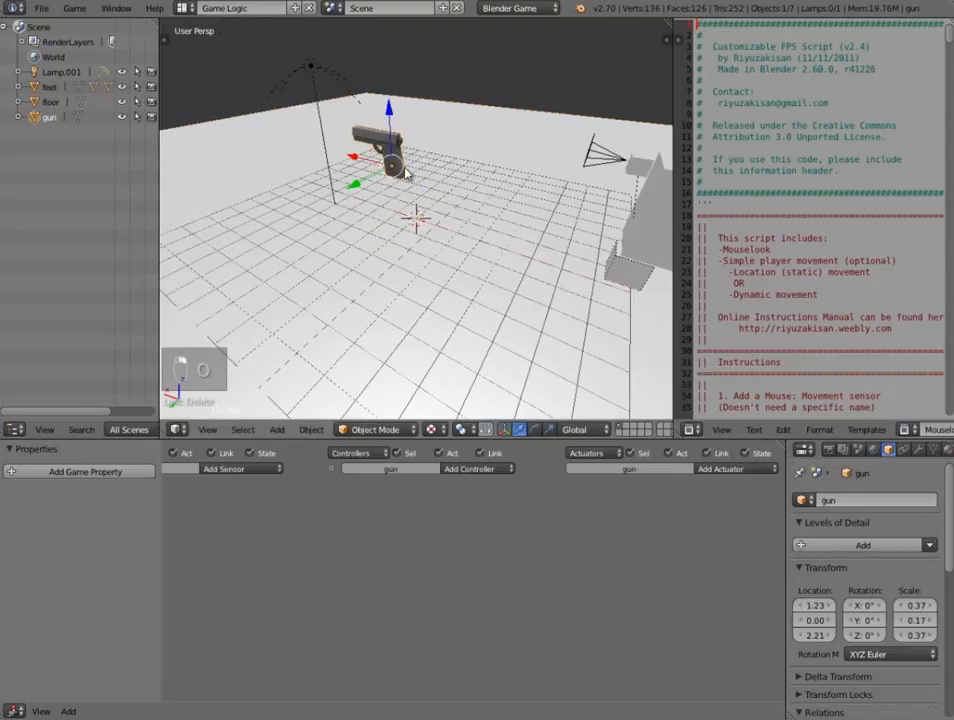
key(g)
key(x)
click(600, 240)
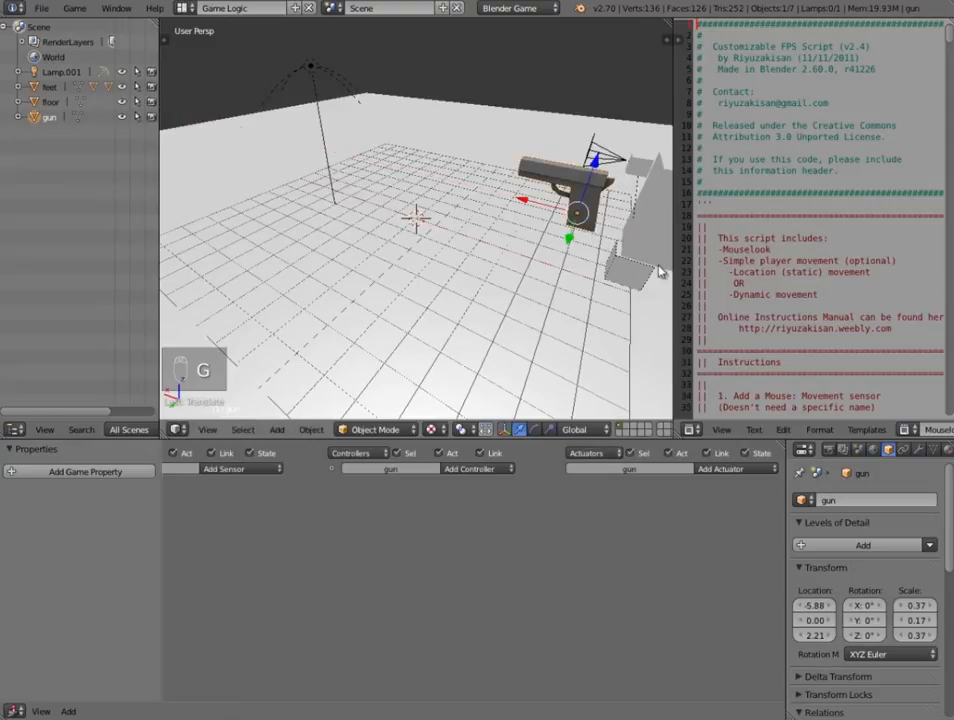
Scale the gun down to about 0.10, 0.05, 0.10 and move it to about X -5.62, Y -0.69, Z 3.38
key(s)
click(575, 225)
key(g)
click(544, 203)
middle_drag(545, 203, 176, 193)
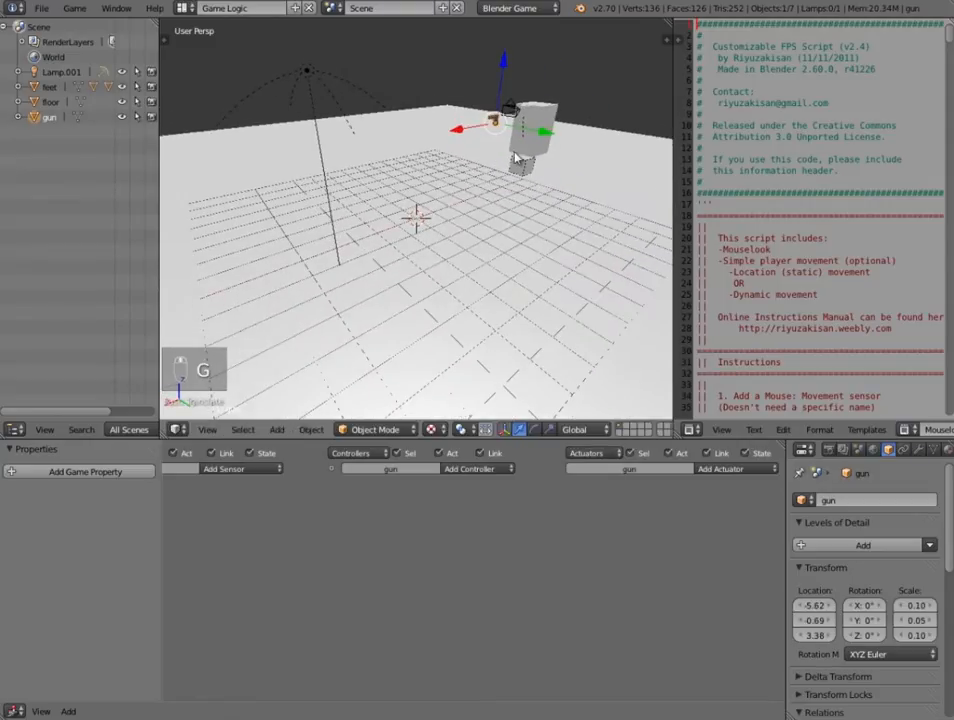
Move the gun in front of the camera and place it in the camera frame's lower-right area at about Y -0.24, Z 3.55
key(g)
key(y)
key(g)
click(515, 122)
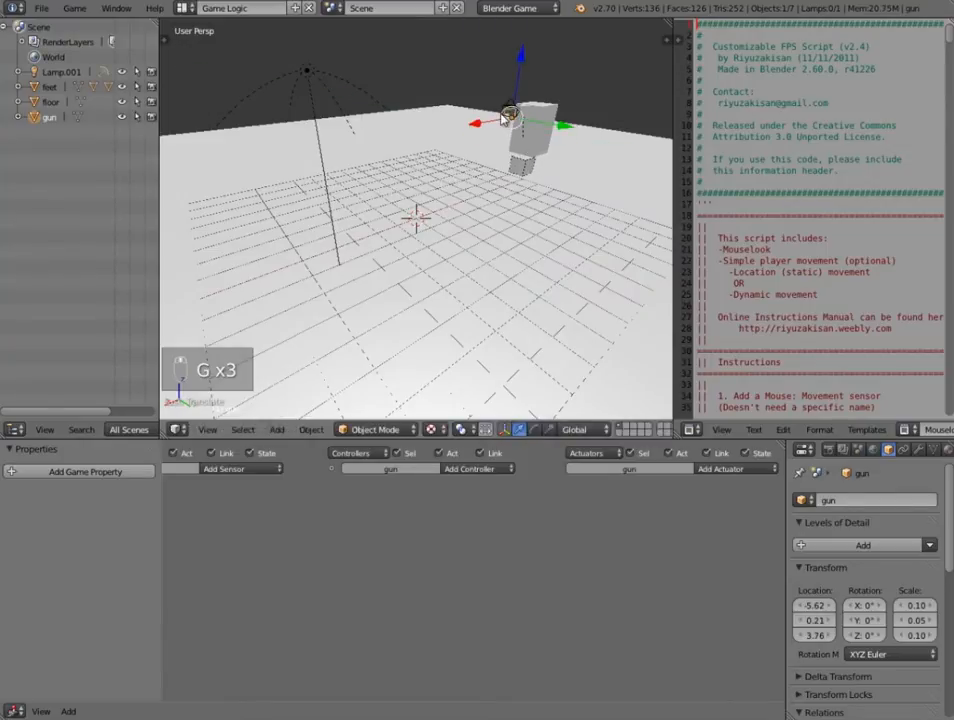
key(KP_0)
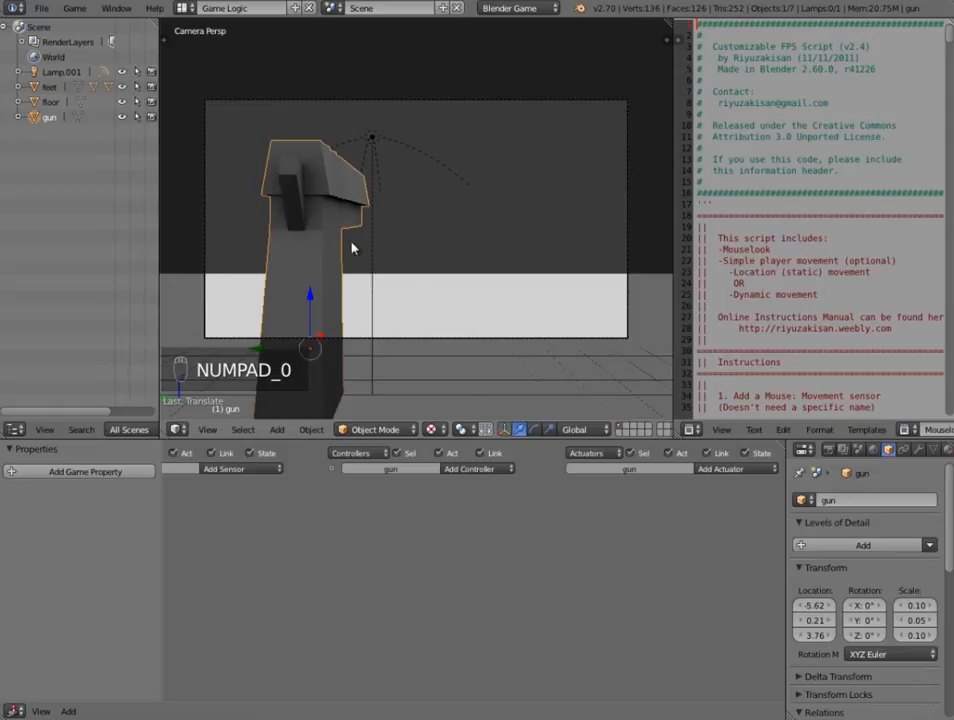
key(g)
click(598, 341)
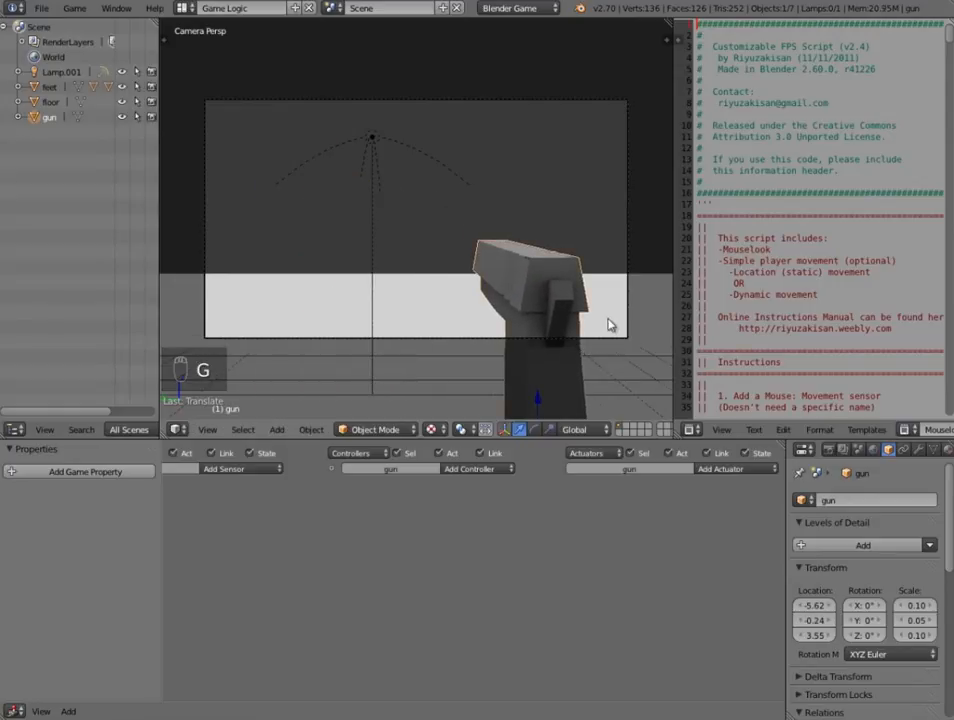
Rotate the gun freely to about -0.64°, -7.92°, 4.65° and shift it to about Y -0.19, Z 3.54
scroll(585, 302, down, 3)
key(r)
key(r)
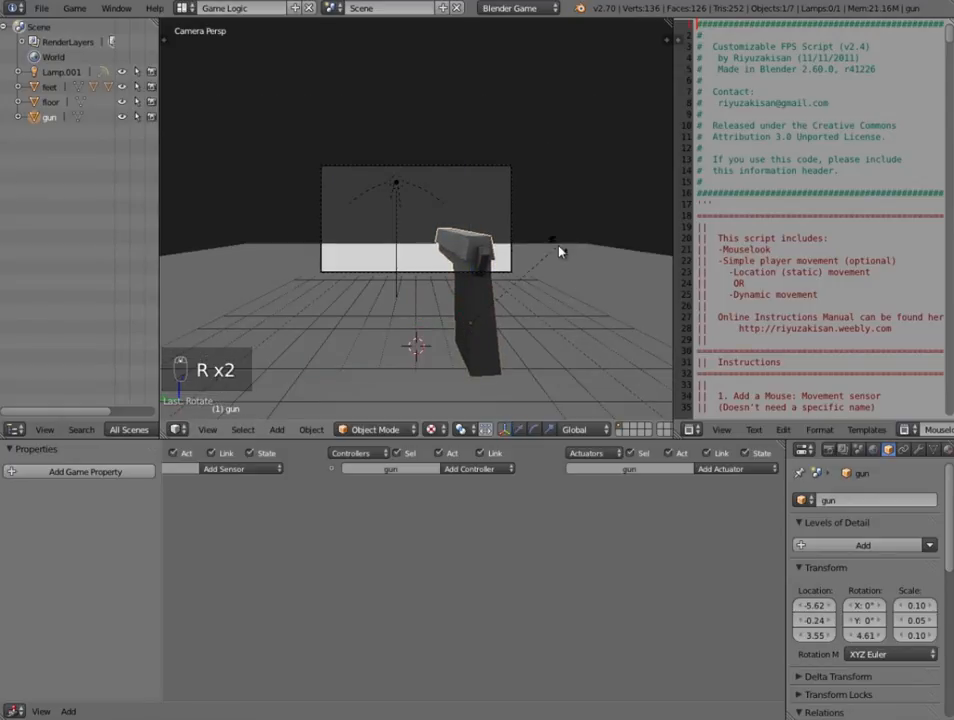
click(556, 225)
key(g)
click(548, 229)
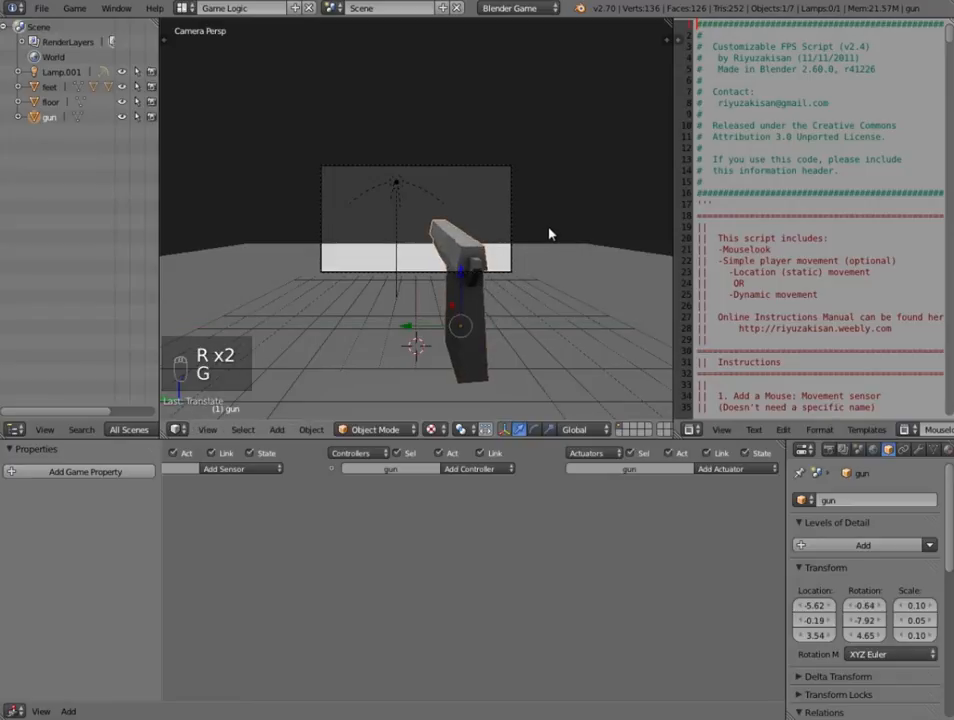
Rotate the gun about the Z axis to about 8.72° and move it to about Y -0.22, Z 3.53
scroll(556, 251, up, 2)
key(r)
key(z)
click(561, 235)
key(g)
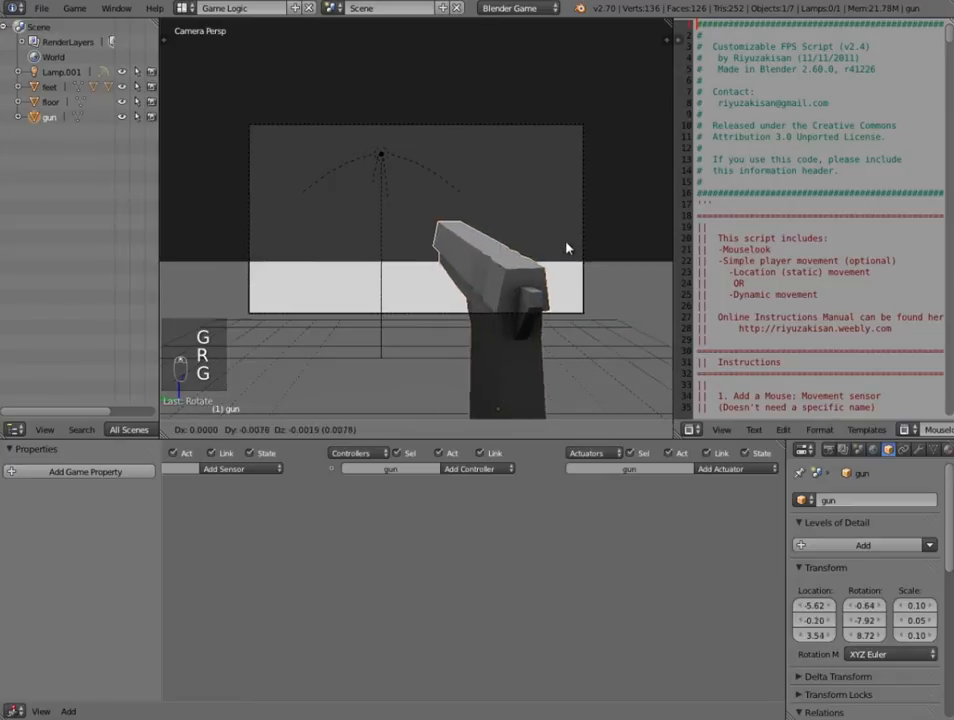
click(566, 248)
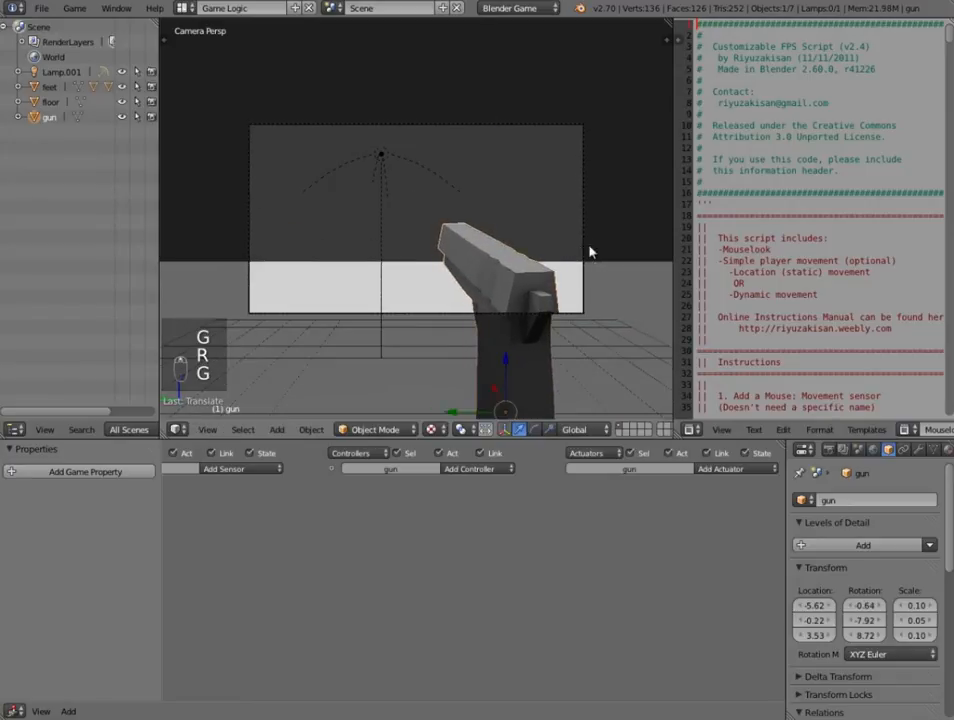
Shrink the gun to about 0.08, 0.03, 0.08 and raise it in the camera view to about Z 3.66
key(s)
click(569, 282)
key(g)
click(571, 227)
key(g)
click(558, 239)
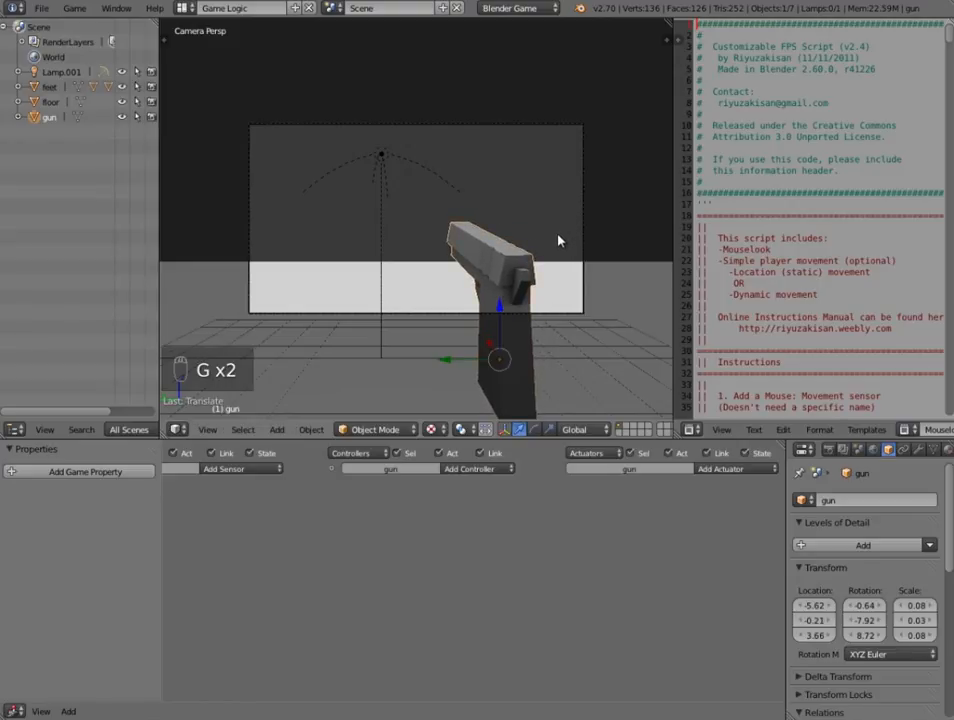
Fine-tune the gun's rotation to about -0.02°, -3.91°, 8.65° and nudge it to about Y -0.20
key(r)
key(r)
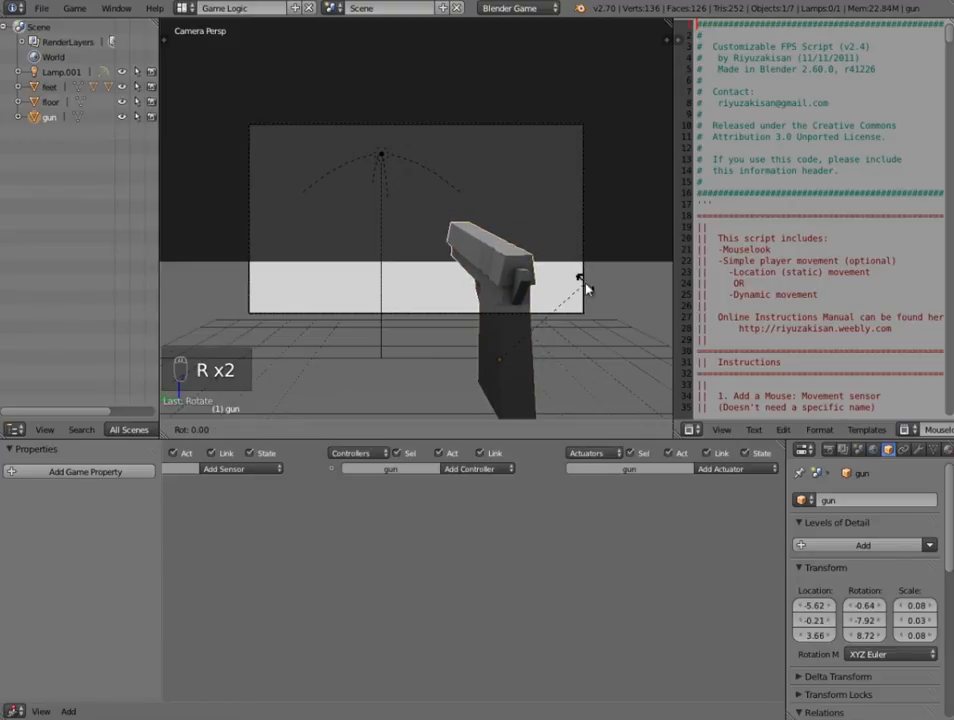
click(580, 302)
key(g)
click(582, 302)
Parent the gun to the player's head cube with the Object option and deselect everything
middle_drag(411, 283, 471, 186)
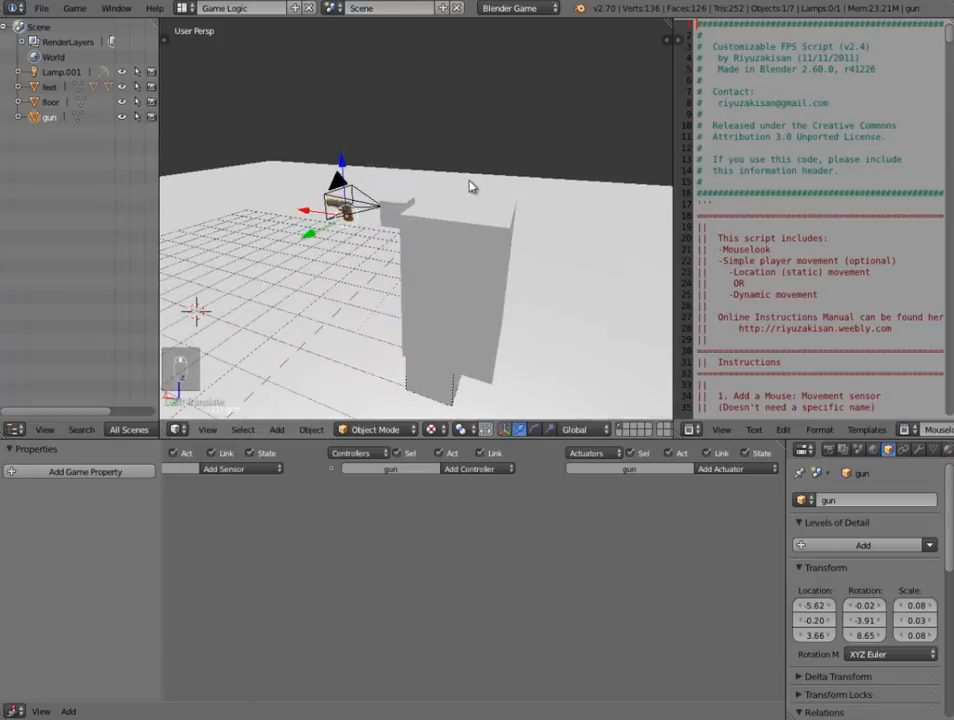
shift+right_click(393, 207)
middle_drag(370, 215, 483, 229)
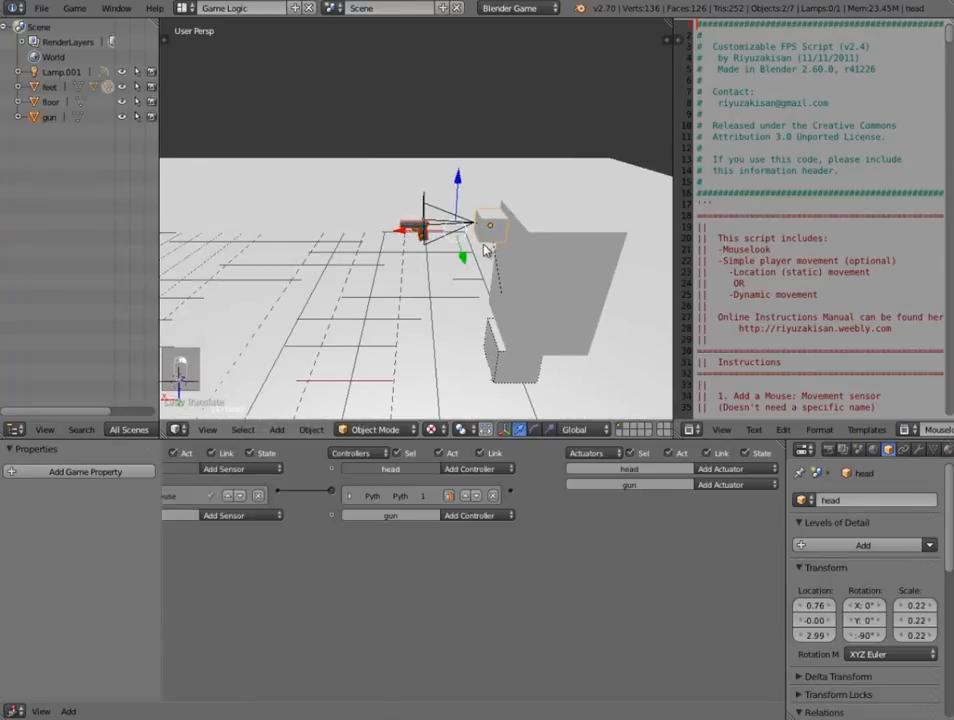
key(ctrl+p)
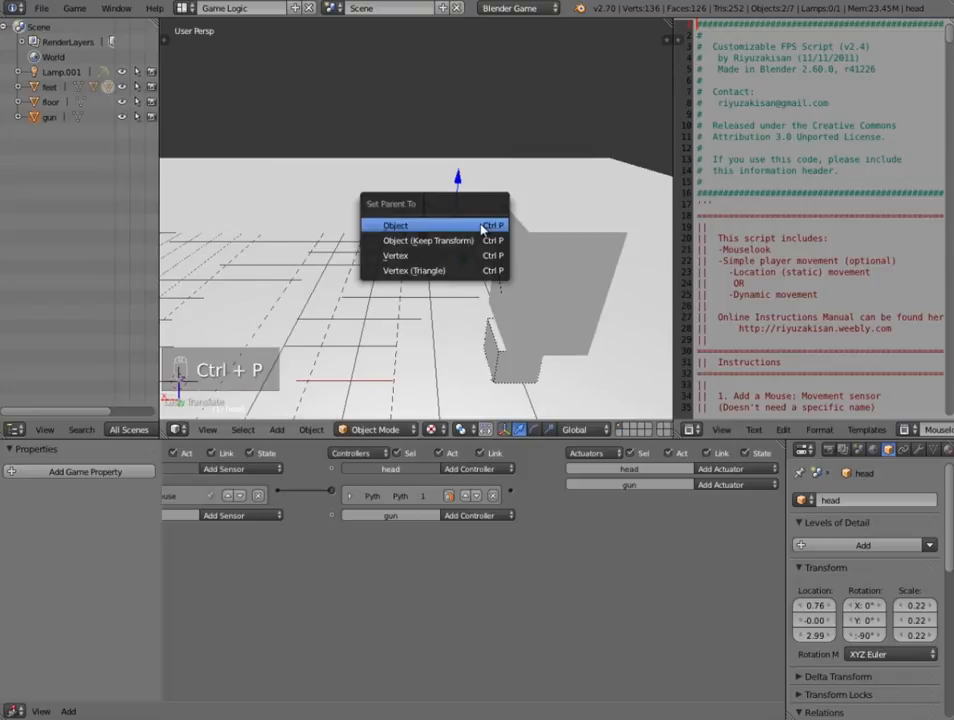
click(481, 228)
key(a)
mouse_move(481, 228)
middle_down()
mouse_move(417, 234)
mouse_move(475, 230)
middle_up()
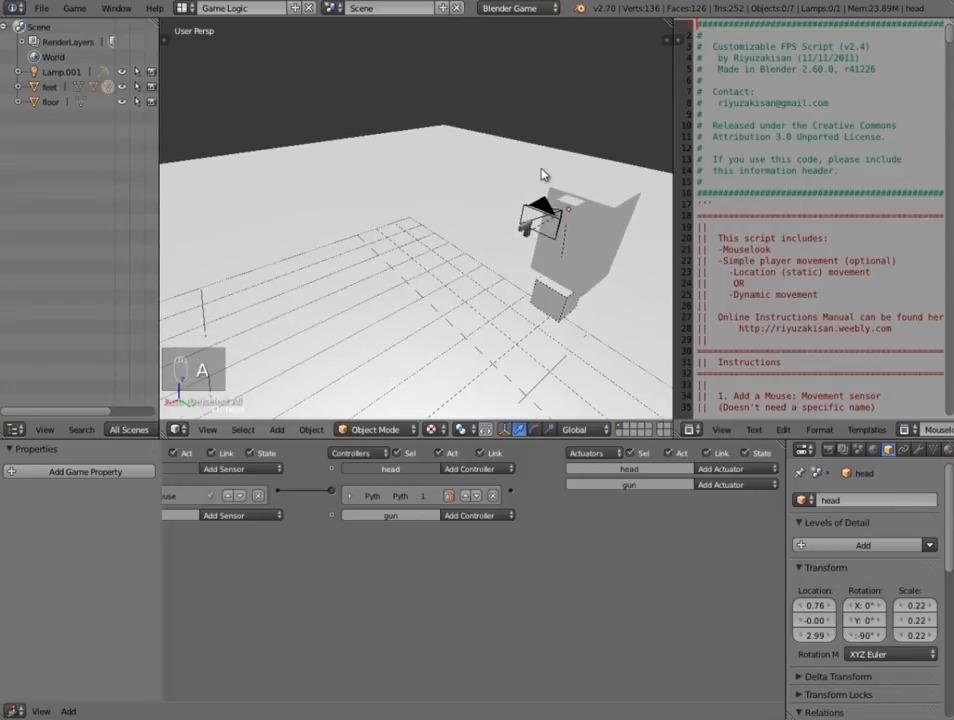
Apply the scale of the gun and deselect it
scroll(490, 217, up, 4)
scroll(490, 217, up, 4)
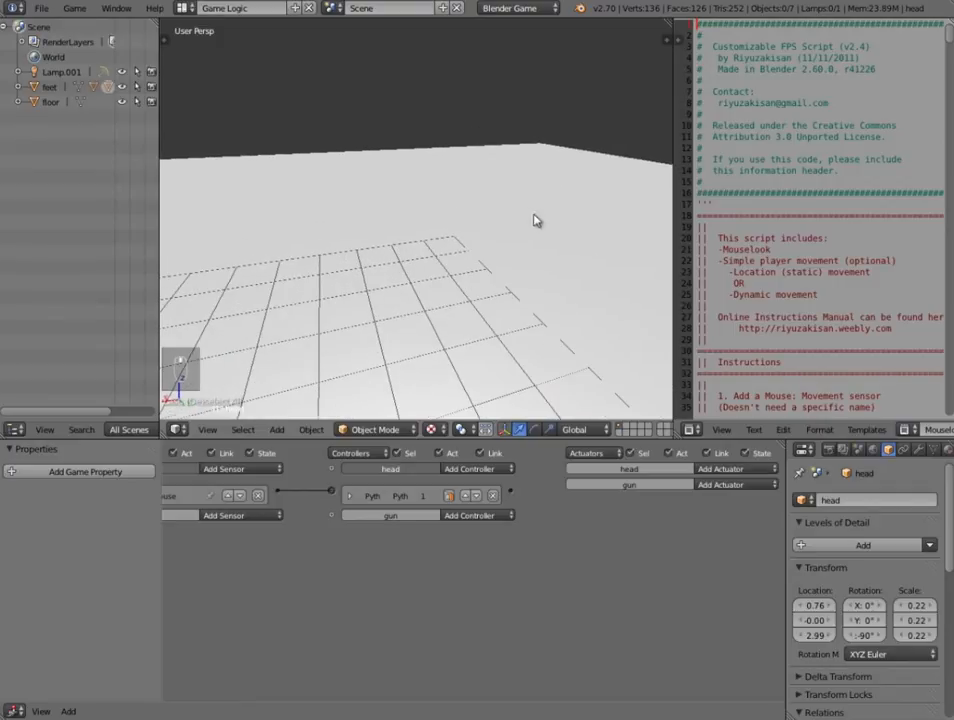
middle_drag(535, 219, 500, 217)
scroll(500, 217, down, 4)
right_click(321, 205)
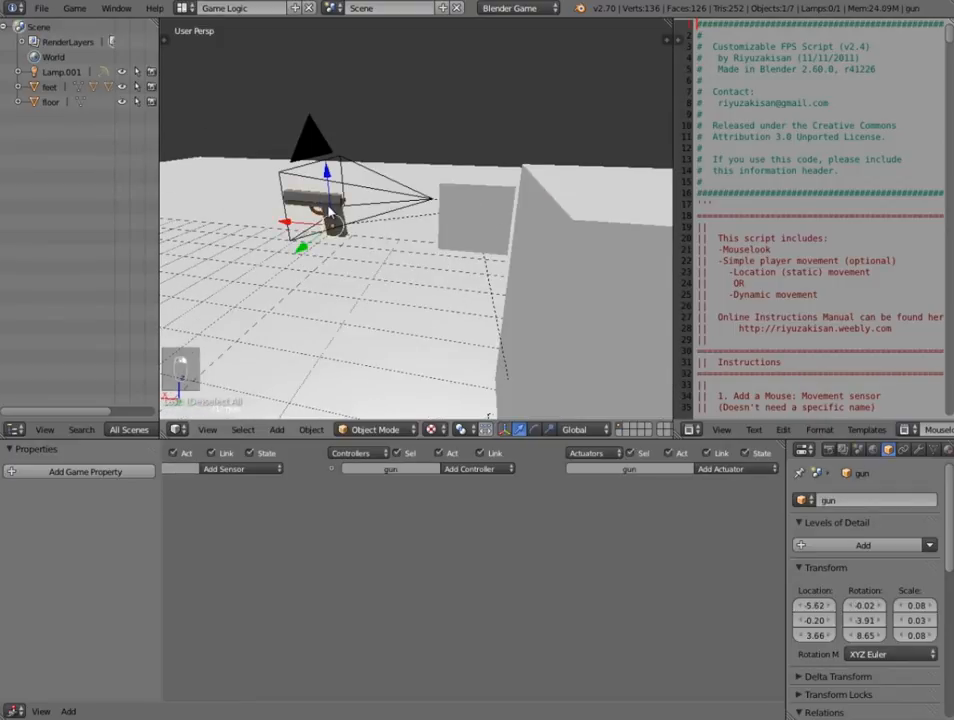
key(ctrl+a)
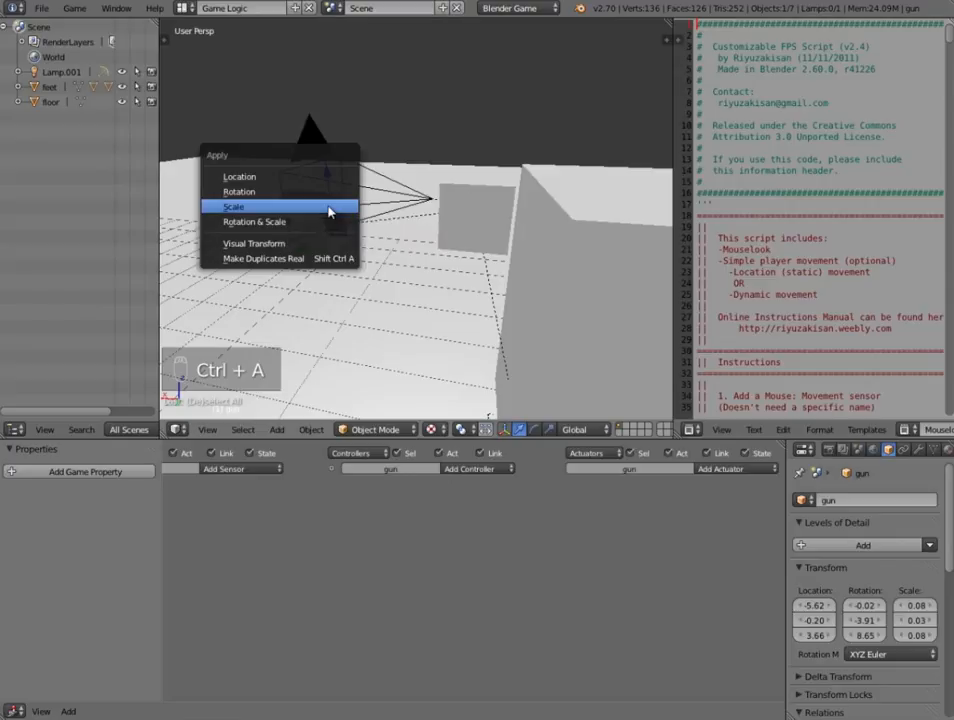
click(330, 209)
key(a)
scroll(340, 230, down, 5)
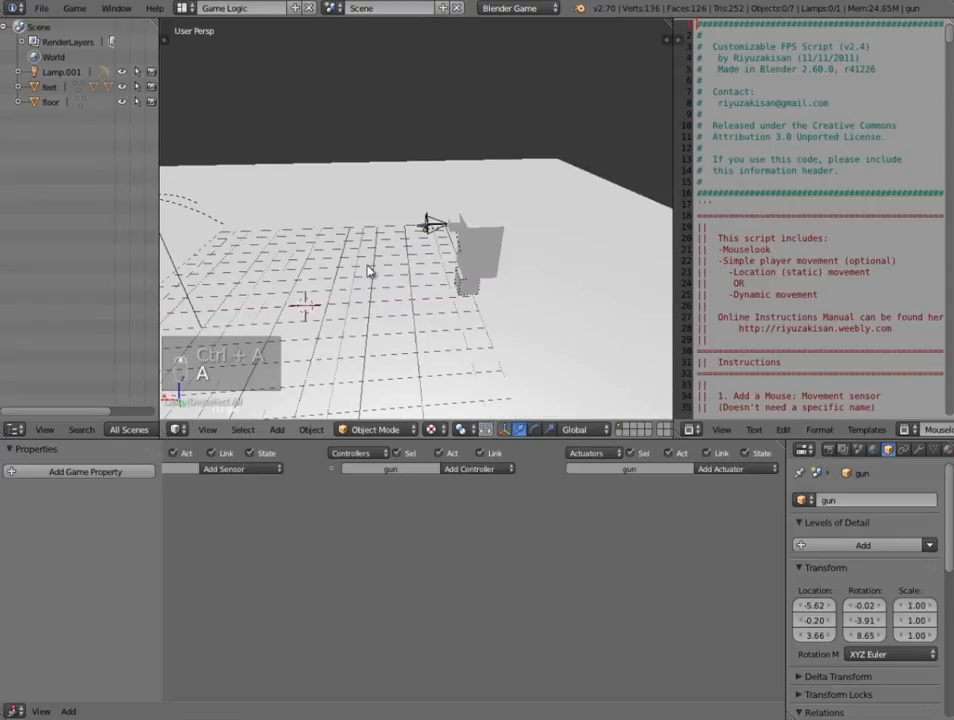
Add a cube at the scene centre and raise it above the floor to about Z 2.86
middle_drag(336, 263, 388, 270)
key(shift+a)
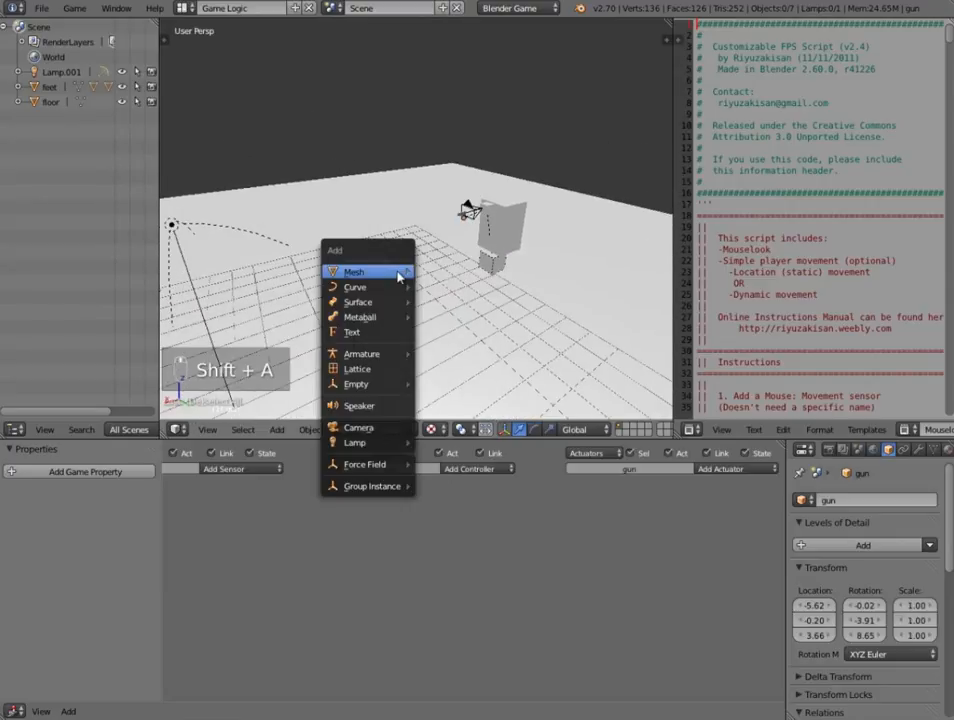
mouse_move(400, 272)
click(440, 287)
key(g)
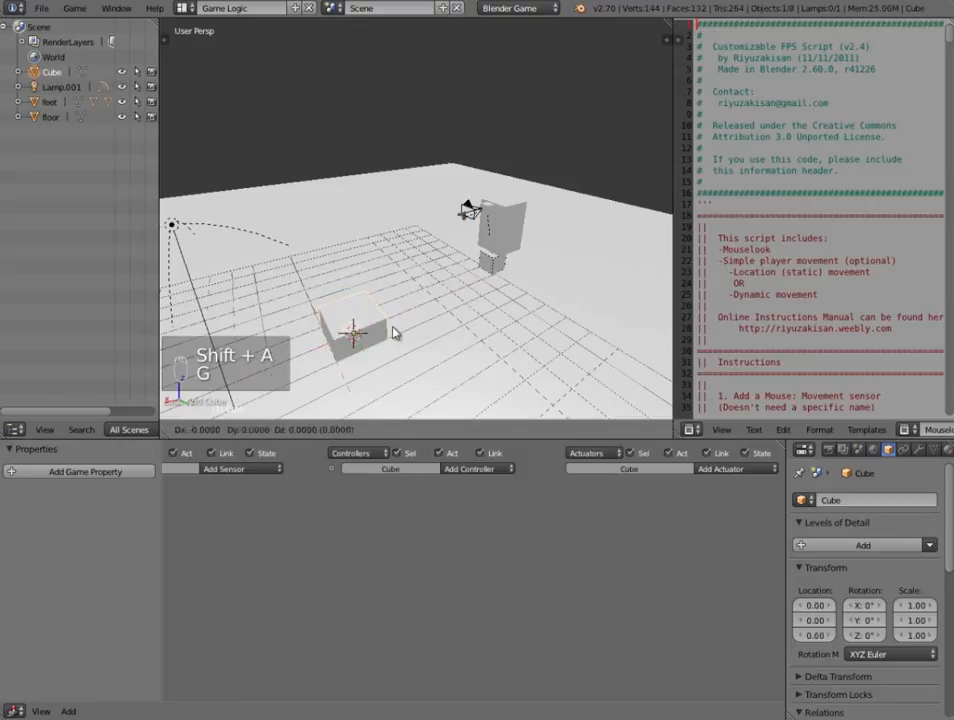
click(497, 336)
Rename the new cube to "spawner"
click(846, 499)
text(spawner)
key(Return)
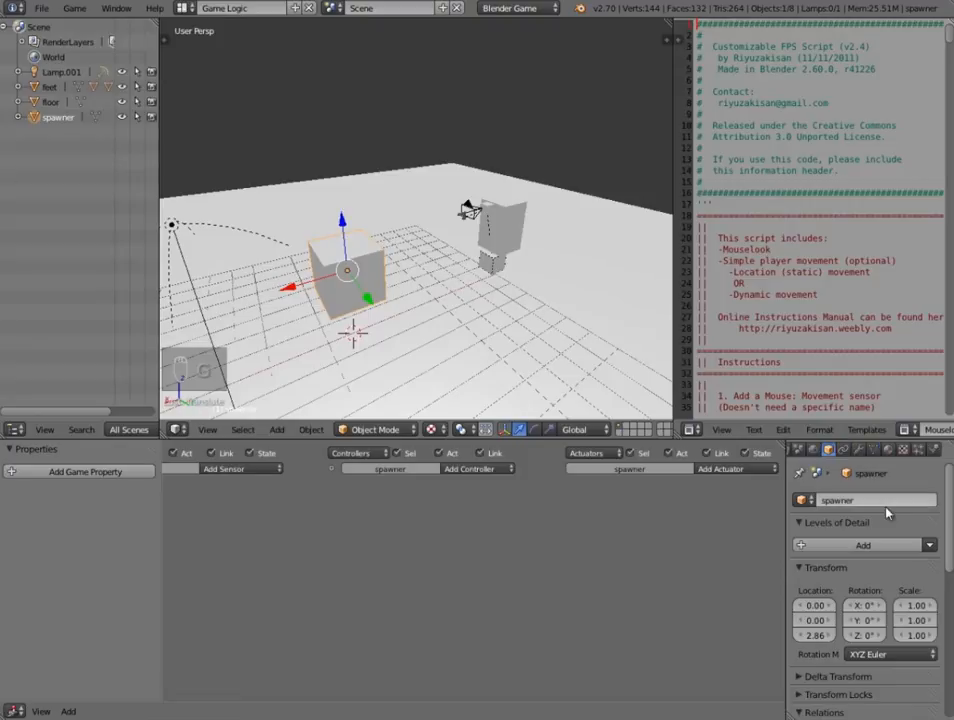
Set the spawner's physics type to No Collision and make it invisible in the game
click(934, 450)
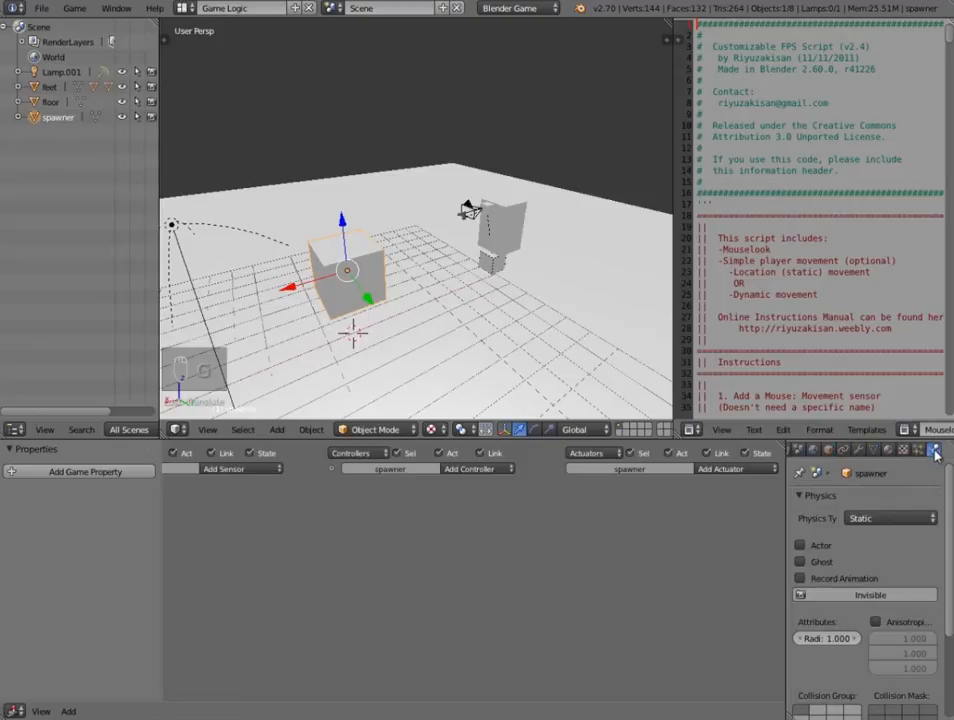
click(866, 519)
click(870, 680)
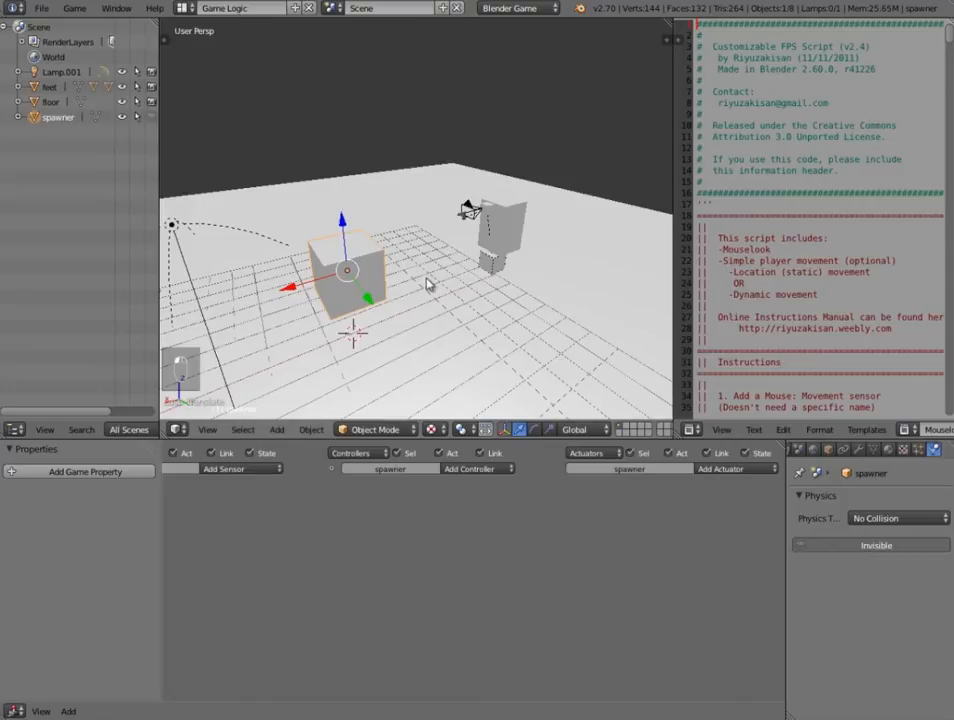
Scale the spawner cube down to about 0.27 and move it along X to just in front of the gun
key(s)
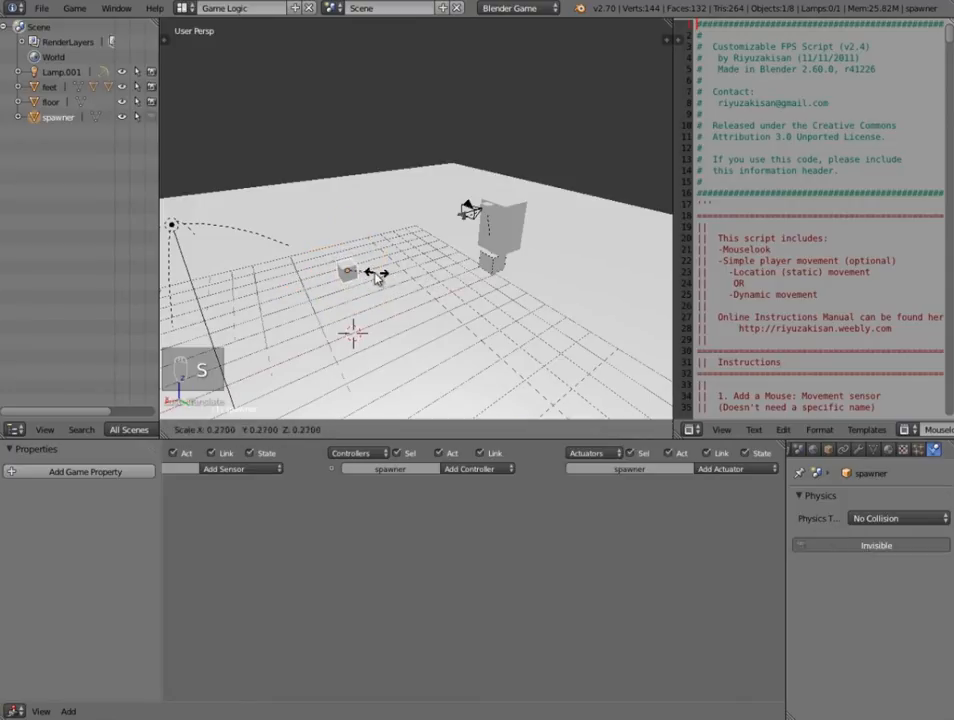
click(378, 272)
middle_drag(378, 272, 411, 253)
key(g)
key(x)
click(524, 240)
key(g)
click(490, 220)
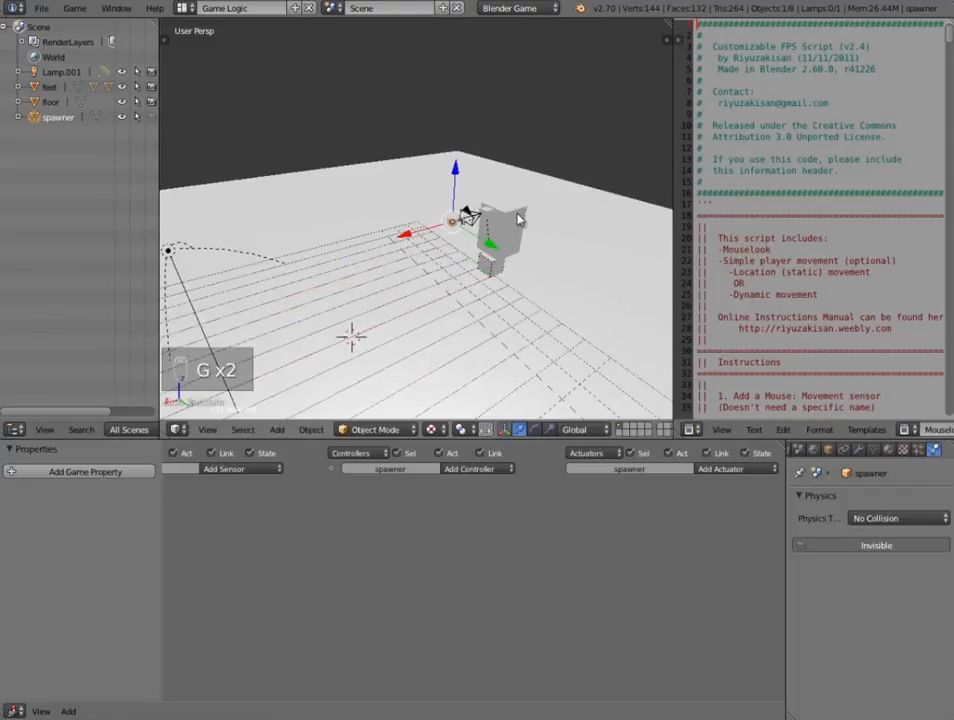
Scale the spawner cube down further and move it along X up to the gun's muzzle
scroll(487, 222, up, 3)
scroll(487, 222, up, 3)
key(s)
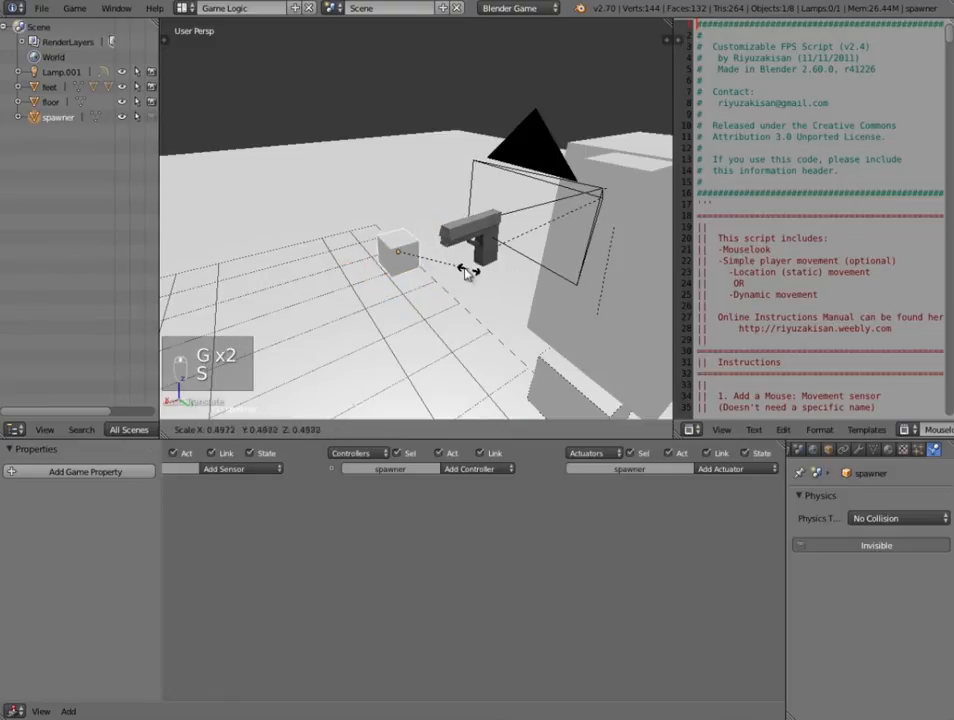
click(403, 278)
key(s)
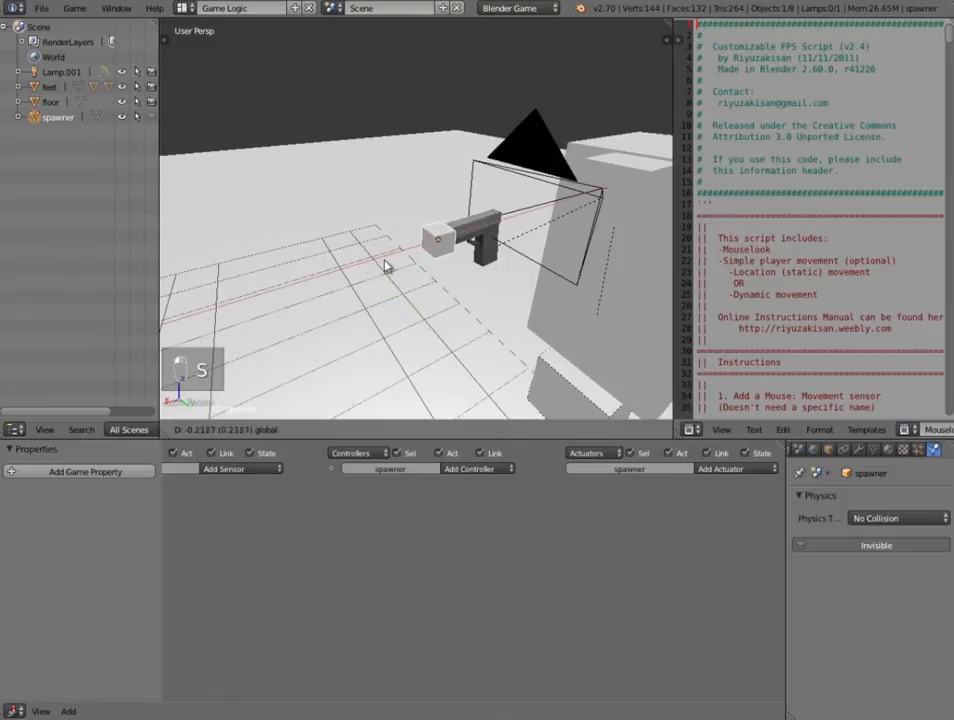
click(461, 271)
Nudge the spawner cube along Y and X to line it up with the front of the gun barrel
middle_drag(461, 271, 506, 293)
shift+middle_drag(590, 310, 510, 240)
middle_drag(557, 305, 479, 285)
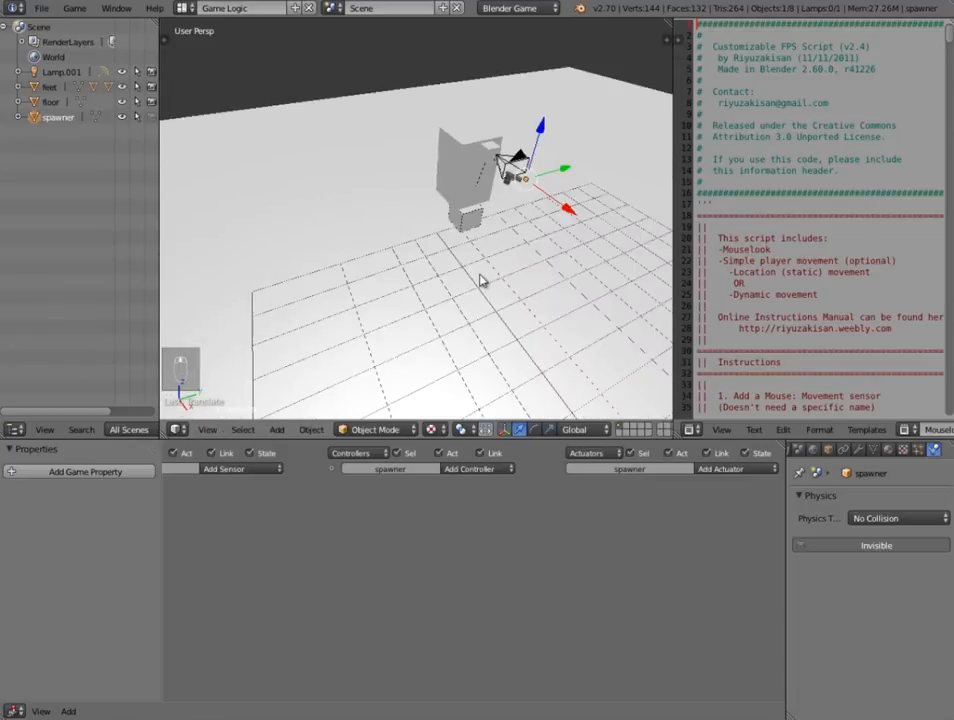
key(KP_5)
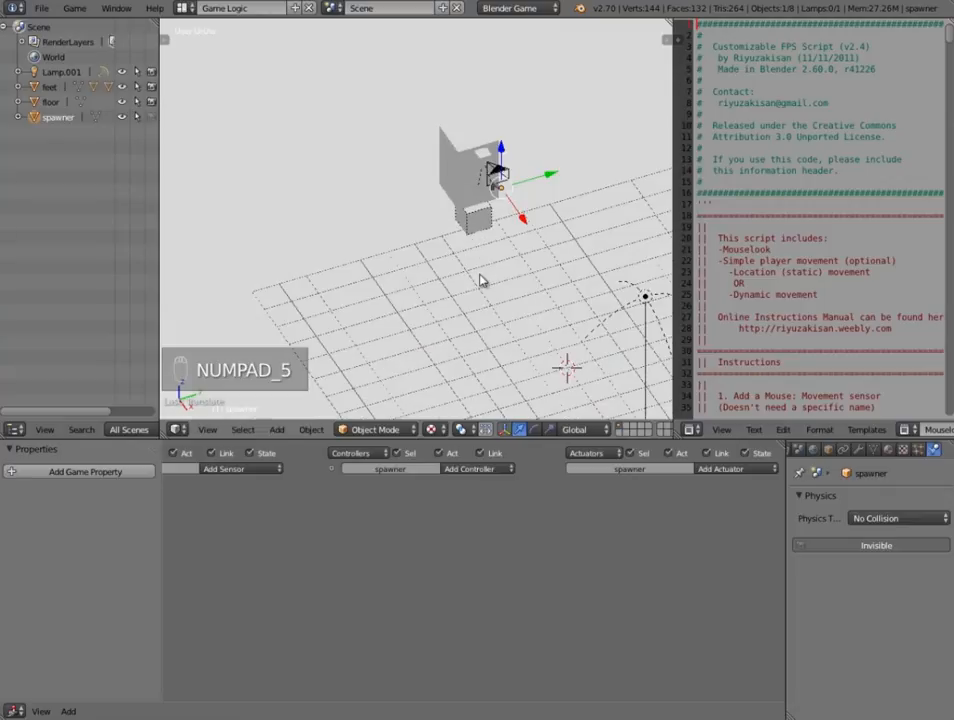
scroll(373, 281, up, 3)
scroll(373, 281, down, 2)
middle_drag(517, 239, 422, 232)
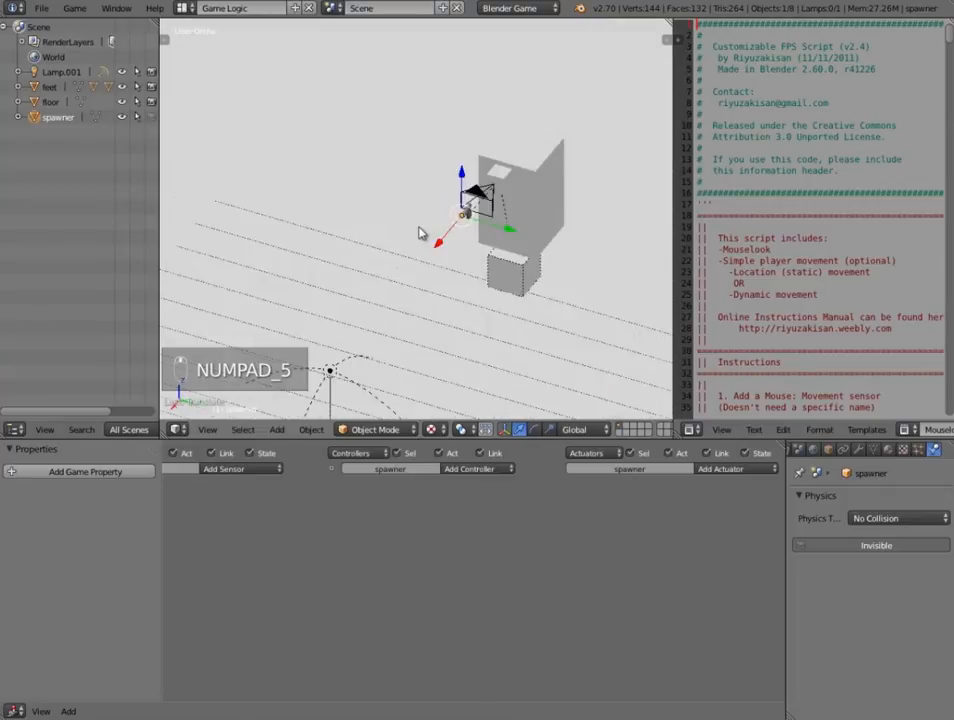
scroll(413, 177, up, 3)
shift+middle_drag(410, 174, 328, 156)
scroll(341, 268, up, 3)
middle_drag(363, 228, 319, 212)
scroll(354, 245, up, 3)
drag(515, 248, 510, 245)
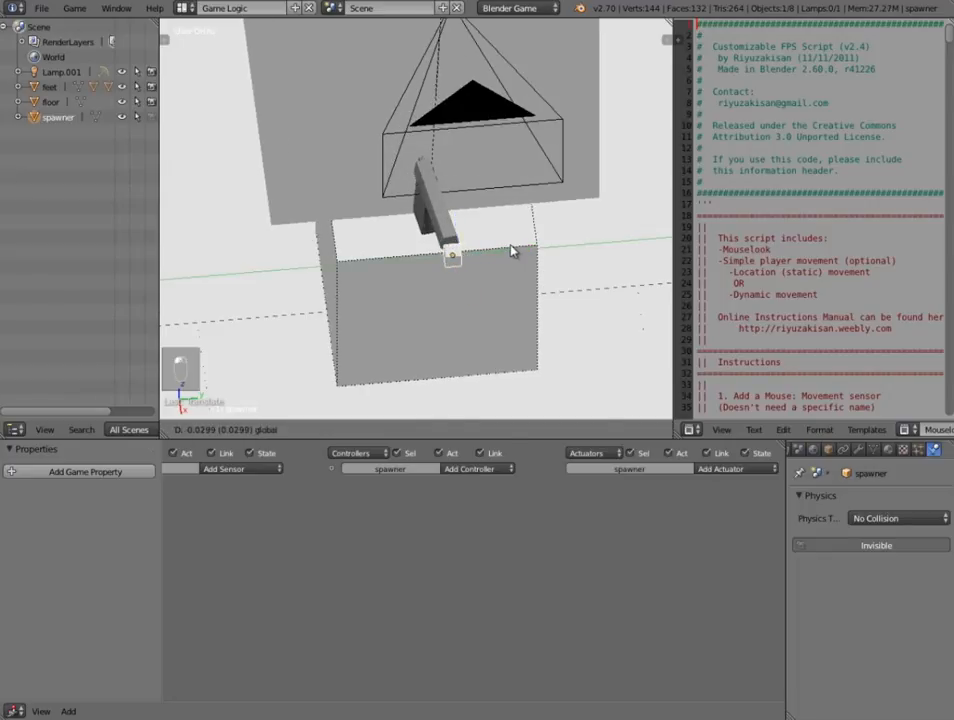
drag(459, 298, 460, 297)
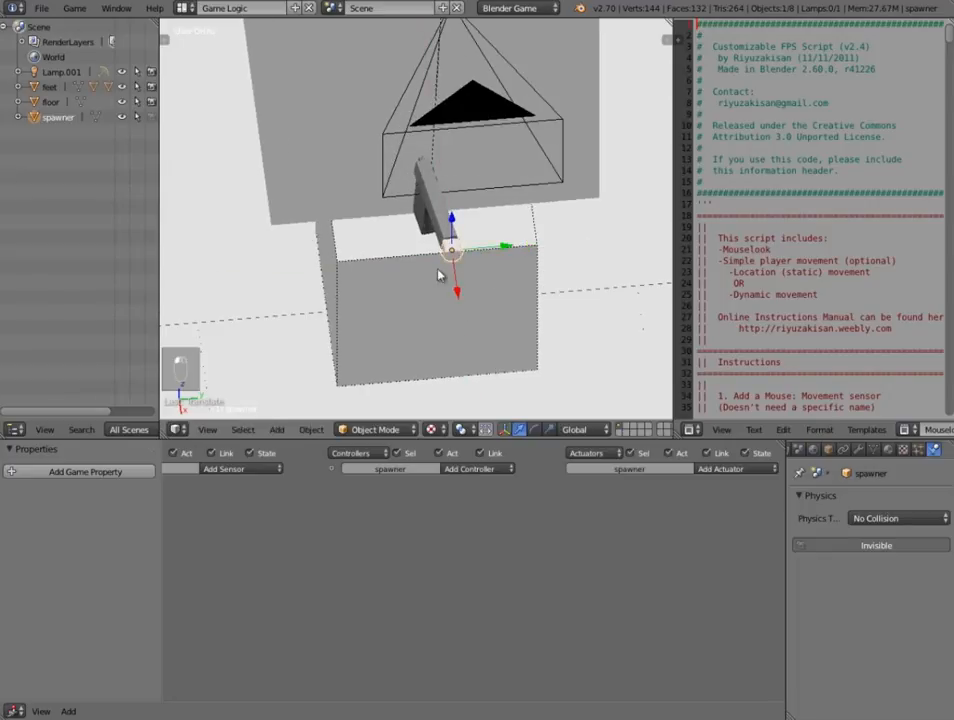
Lower the spawner cube along Z in the camera view until it sits behind the barrel's front end
middle_drag(438, 271, 557, 220)
shift+middle_drag(480, 113, 265, 308)
key(KP_0)
scroll(466, 162, up, 3)
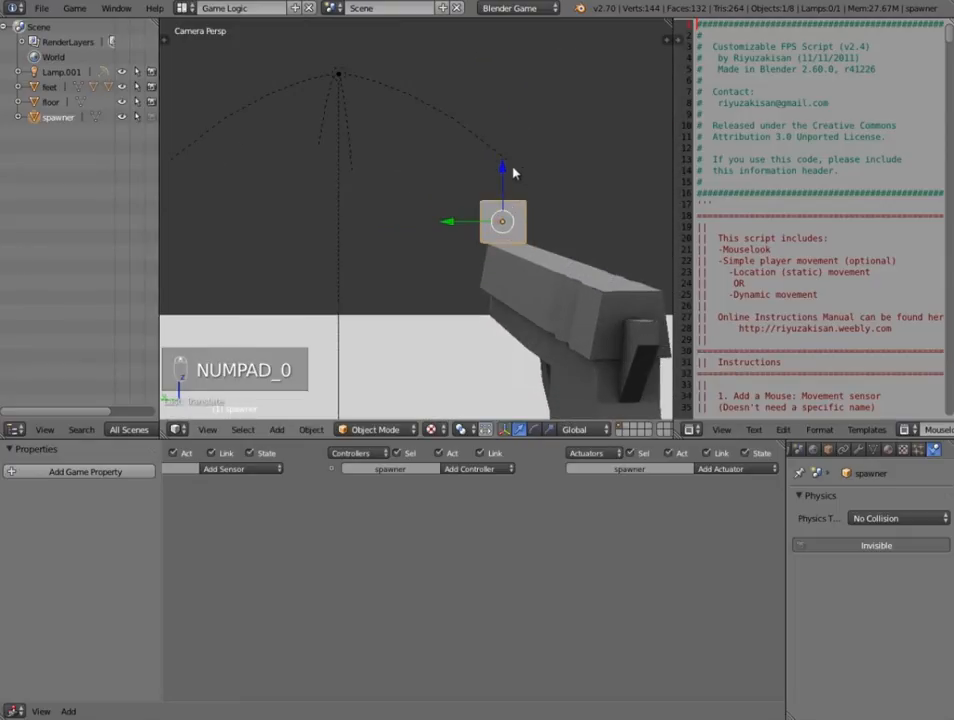
drag(513, 174, 502, 215)
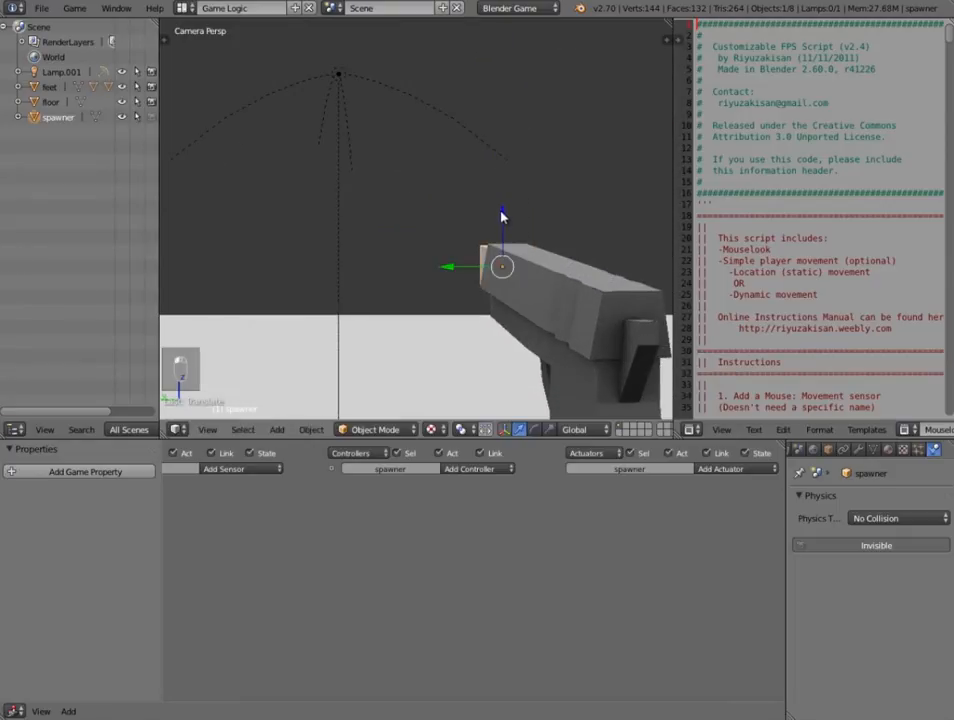
scroll(502, 215, down, 2)
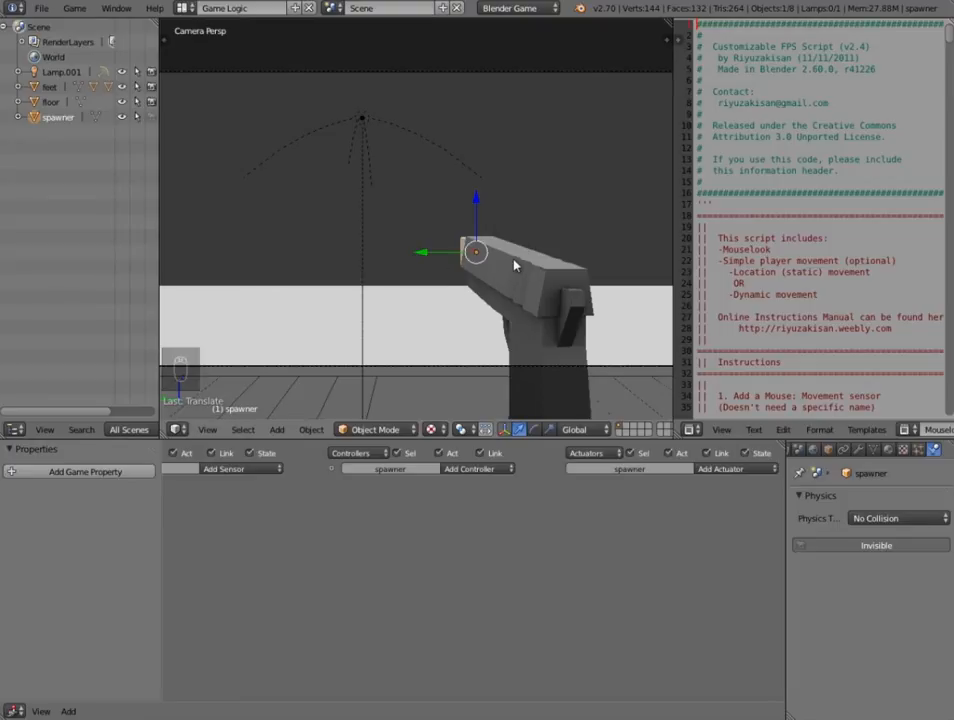
Parent the spawner cube to the gun and clear the selection
shift+right_click(514, 264)
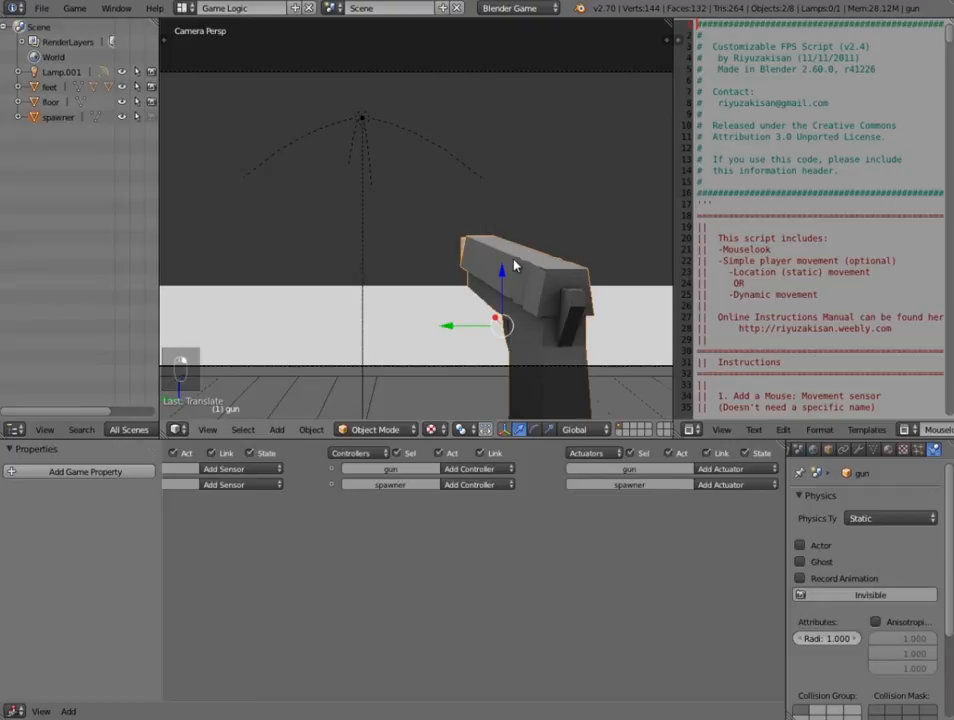
key(ctrl+p)
click(515, 263)
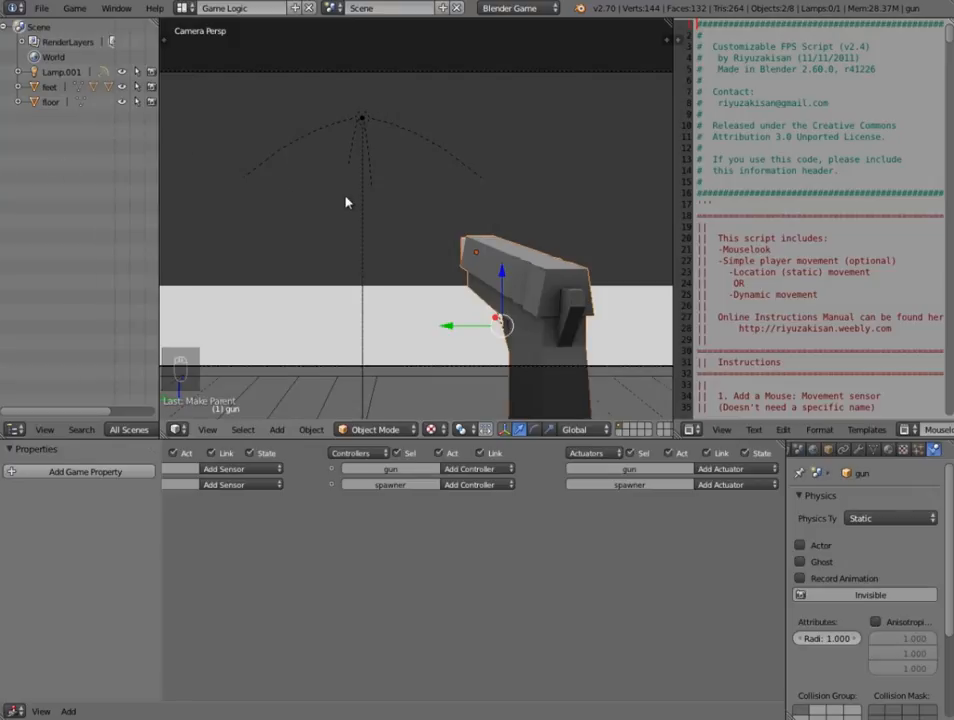
key(a)
key(KP_0)
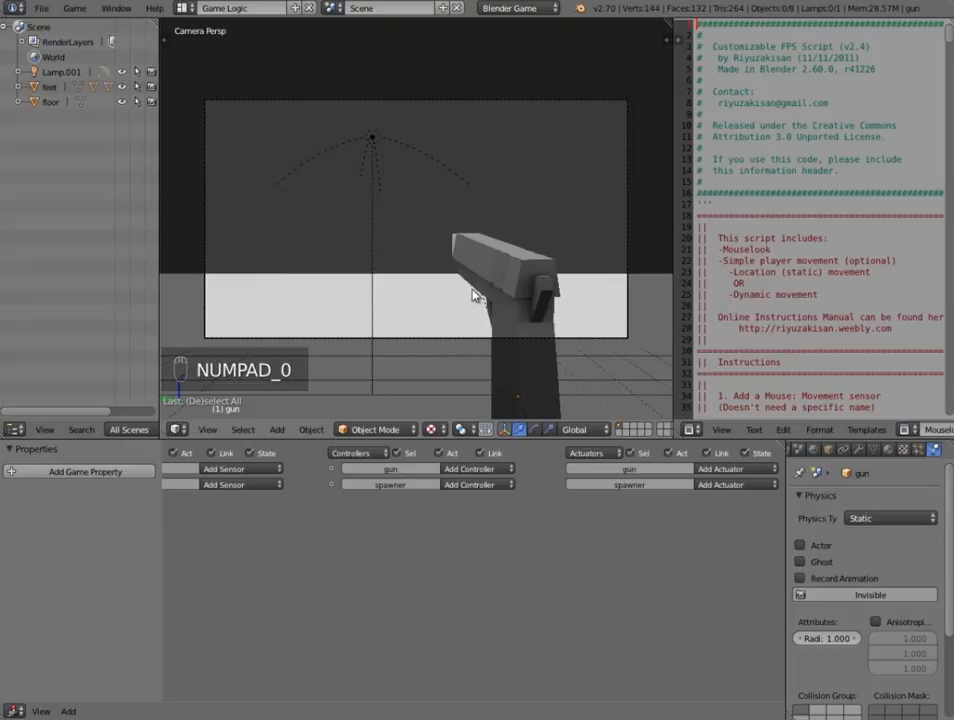
Switch to an empty layer and add a cylinder with 8 vertices
click(628, 428)
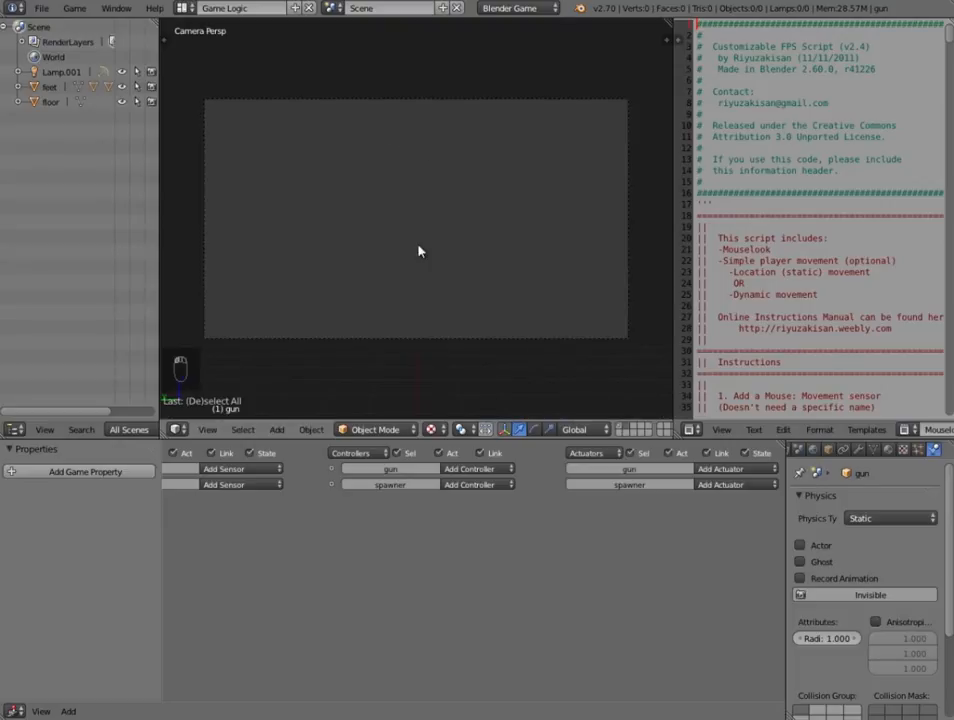
middle_drag(418, 246, 486, 309)
scroll(448, 303, down, 9)
middle_drag(318, 238, 366, 262)
scroll(366, 262, up, 6)
key(shift+a)
mouse_move(369, 260)
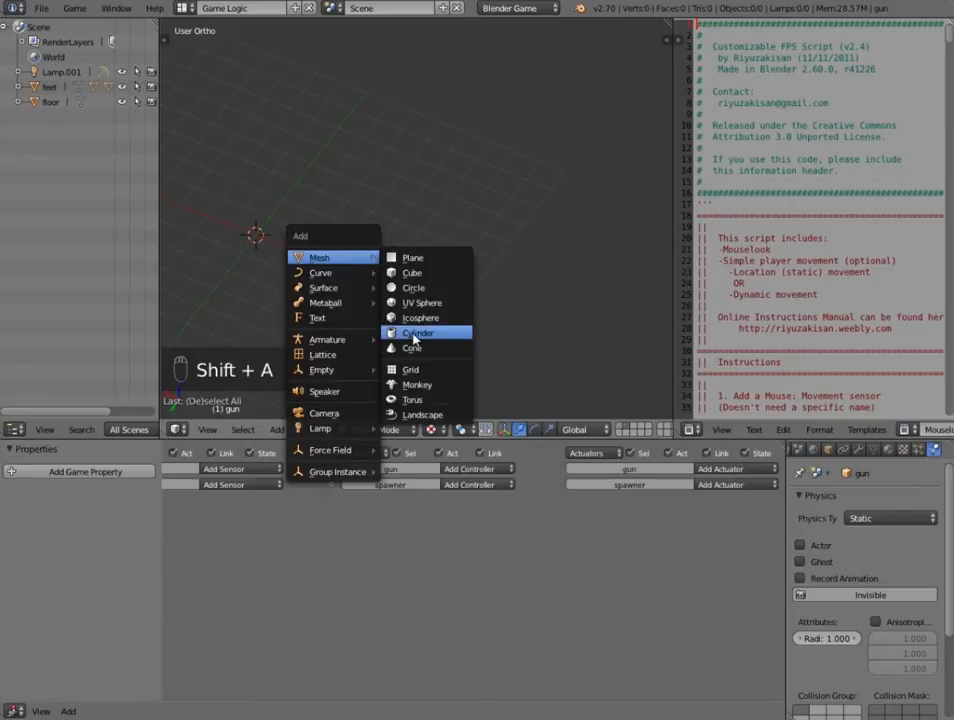
click(415, 334)
click(228, 376)
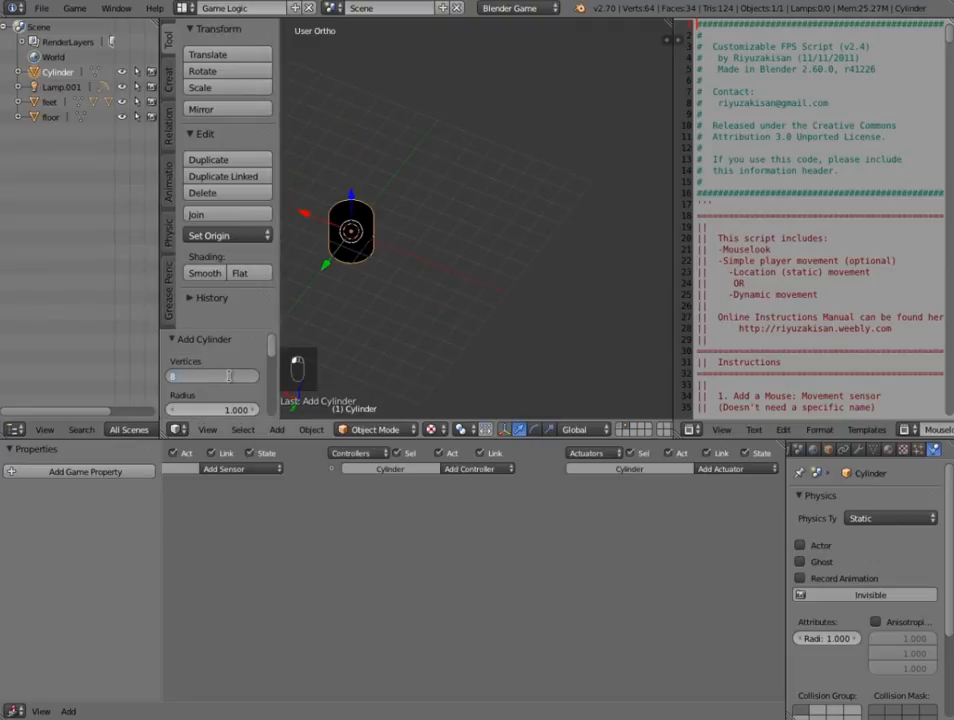
key(Return)
scroll(385, 265, up, 2)
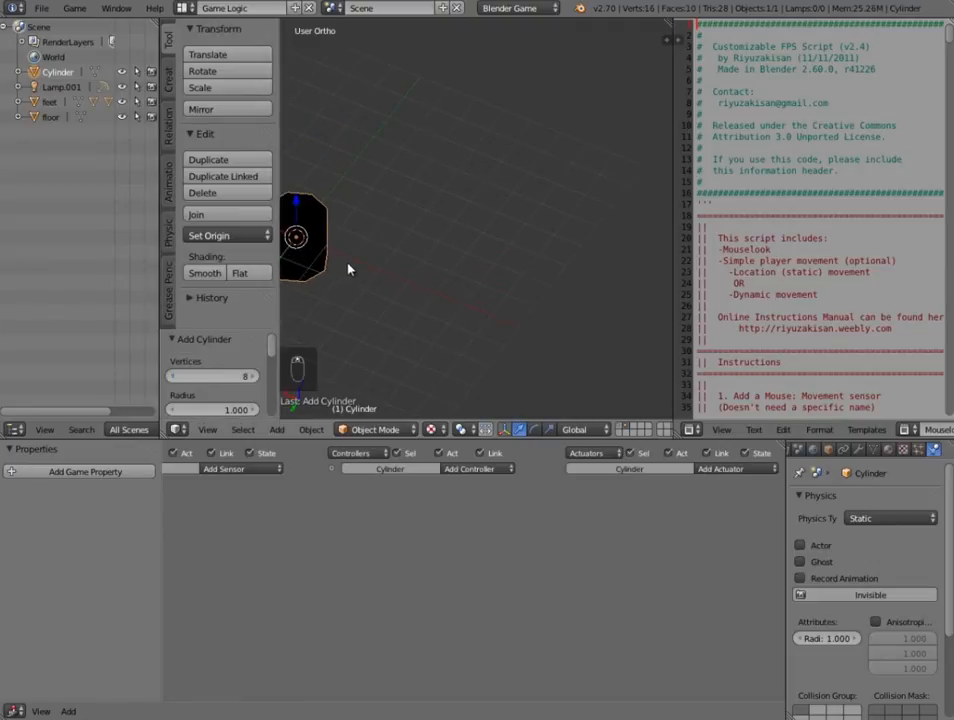
shift+middle_drag(350, 265, 448, 246)
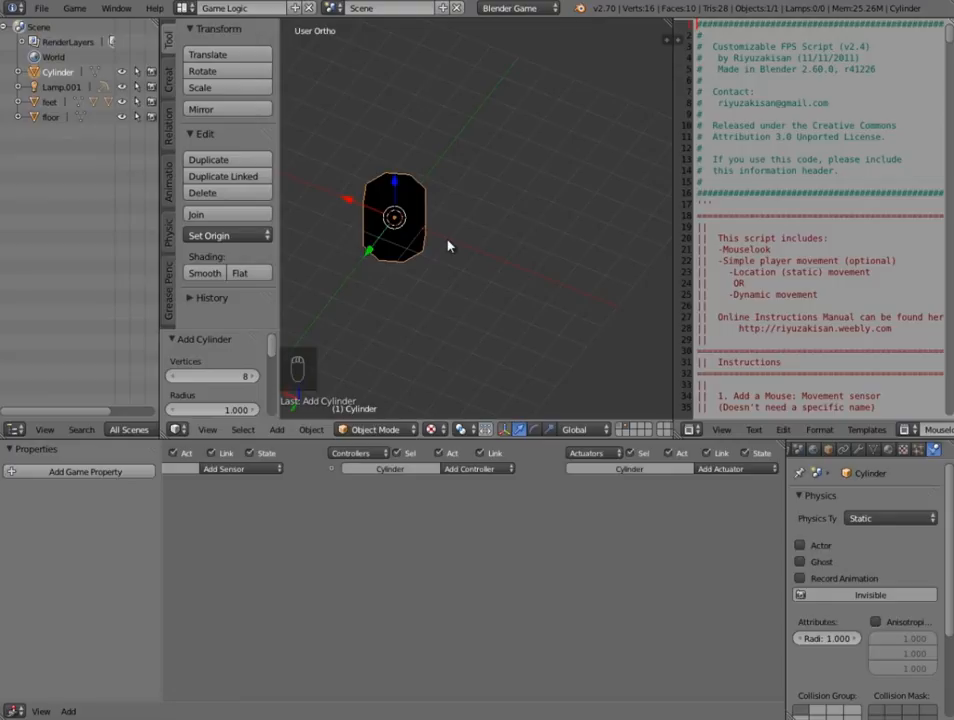
Rotate the cylinder 90° about the X axis so it lies along Y
scroll(448, 246, up, 4)
scroll(448, 246, down, 2)
middle_drag(366, 252, 510, 243)
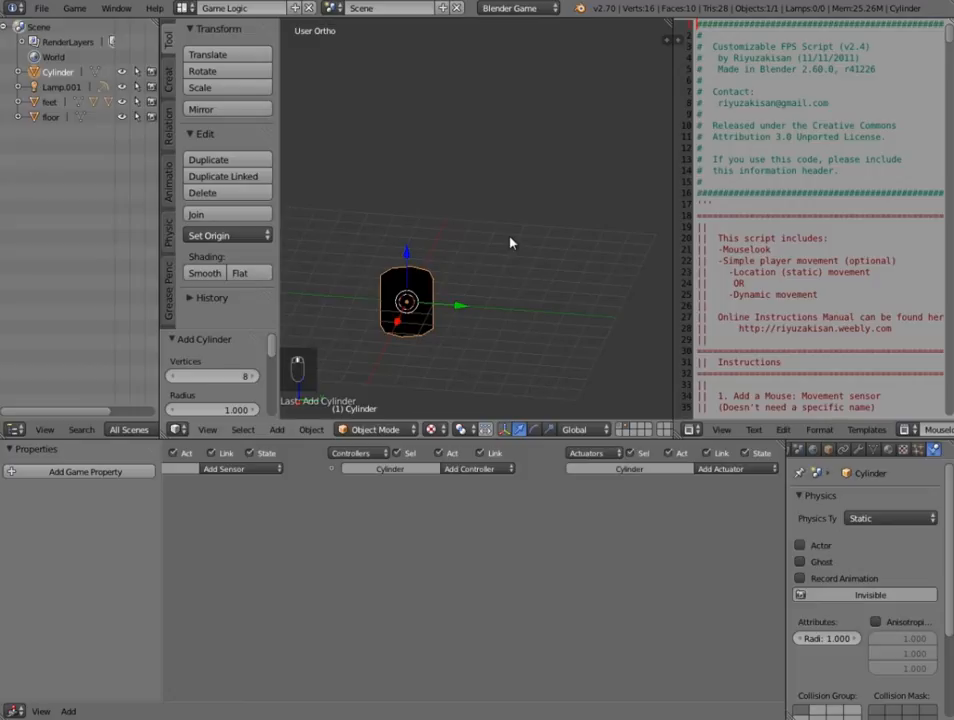
text(rx90)
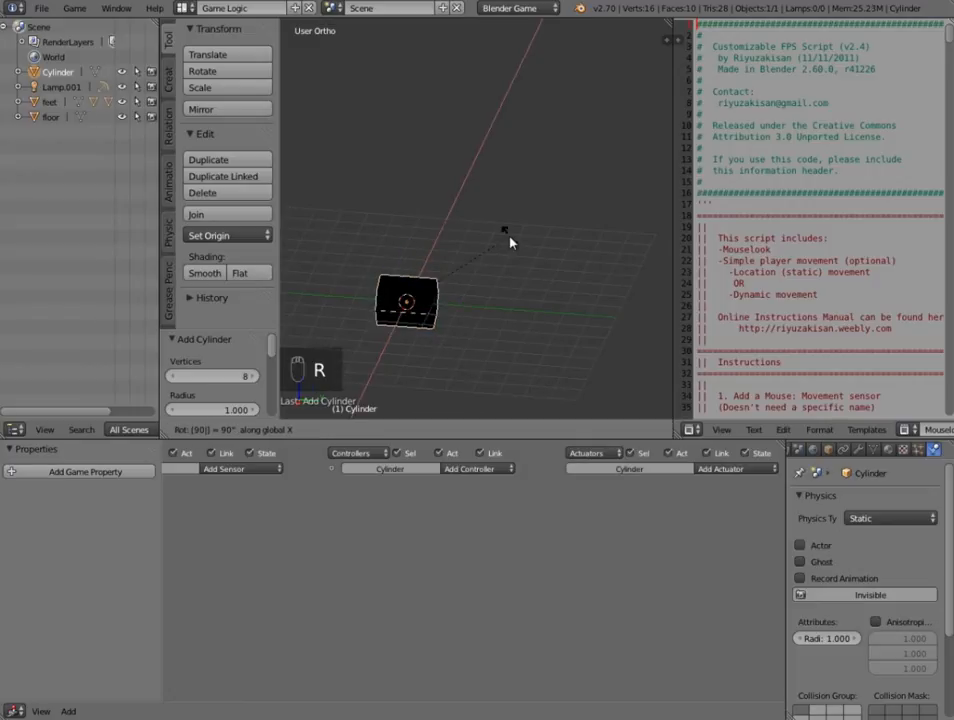
key(Return)
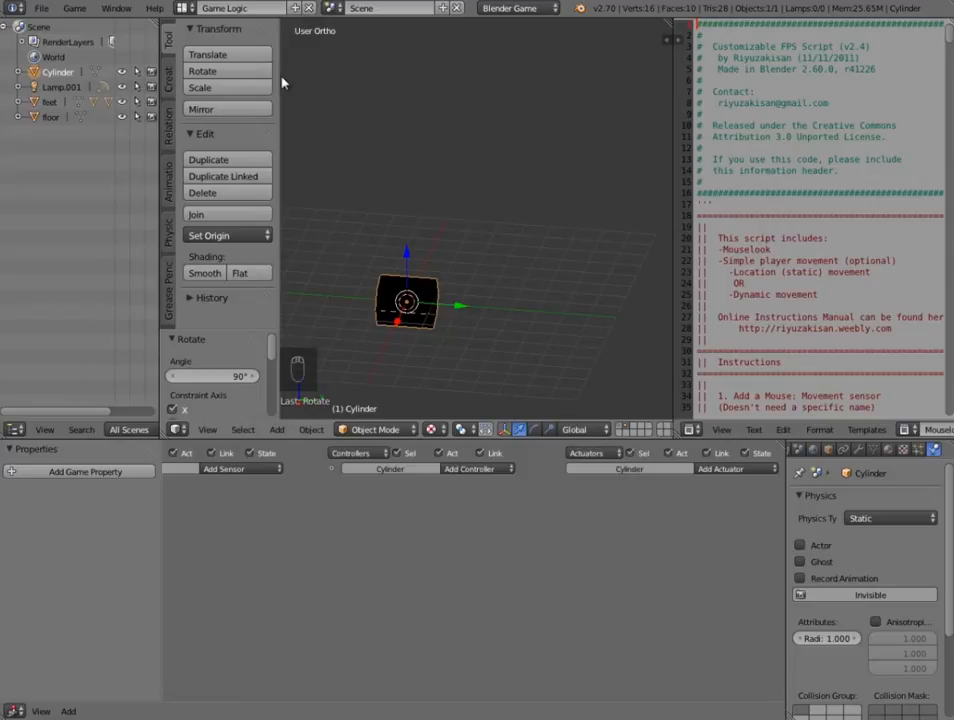
Stretch the cylinder along the Y axis to nearly twice its length
key(t)
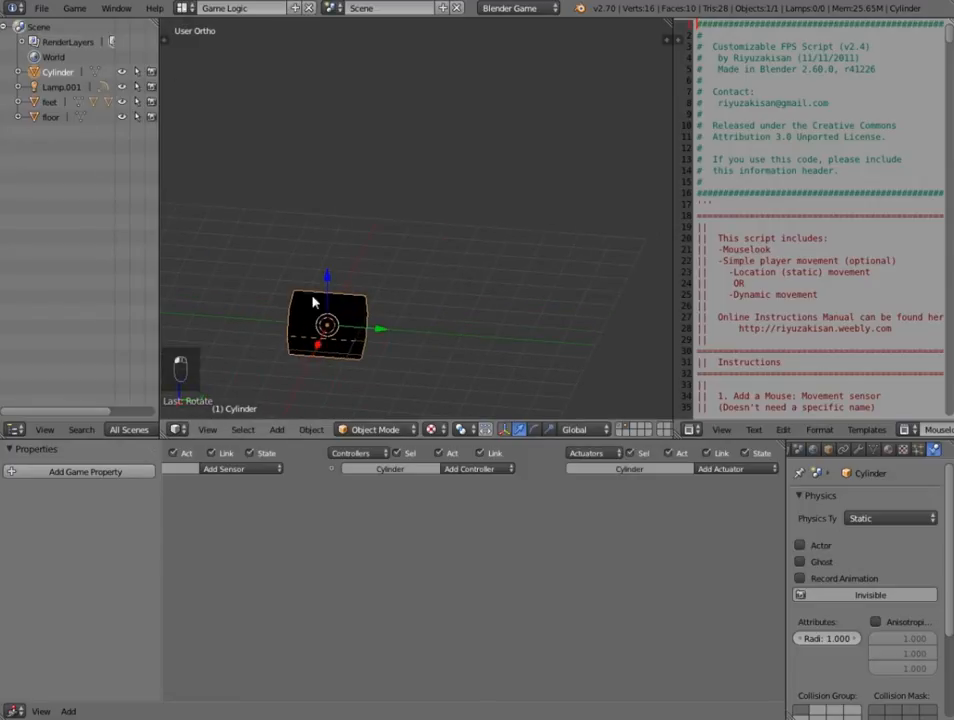
key(s)
key(x)
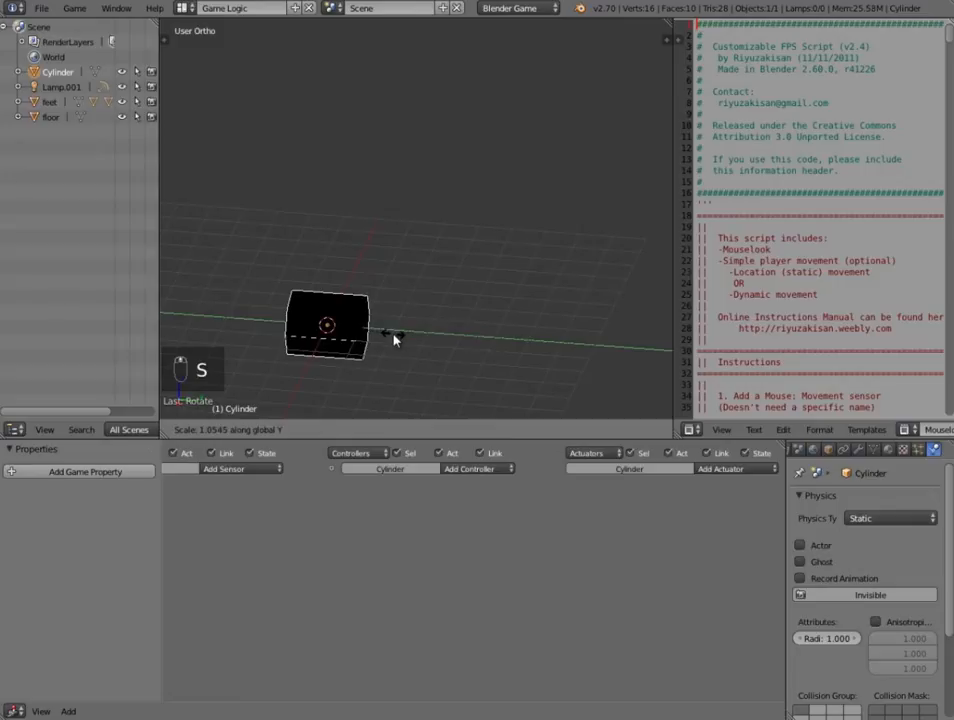
click(453, 341)
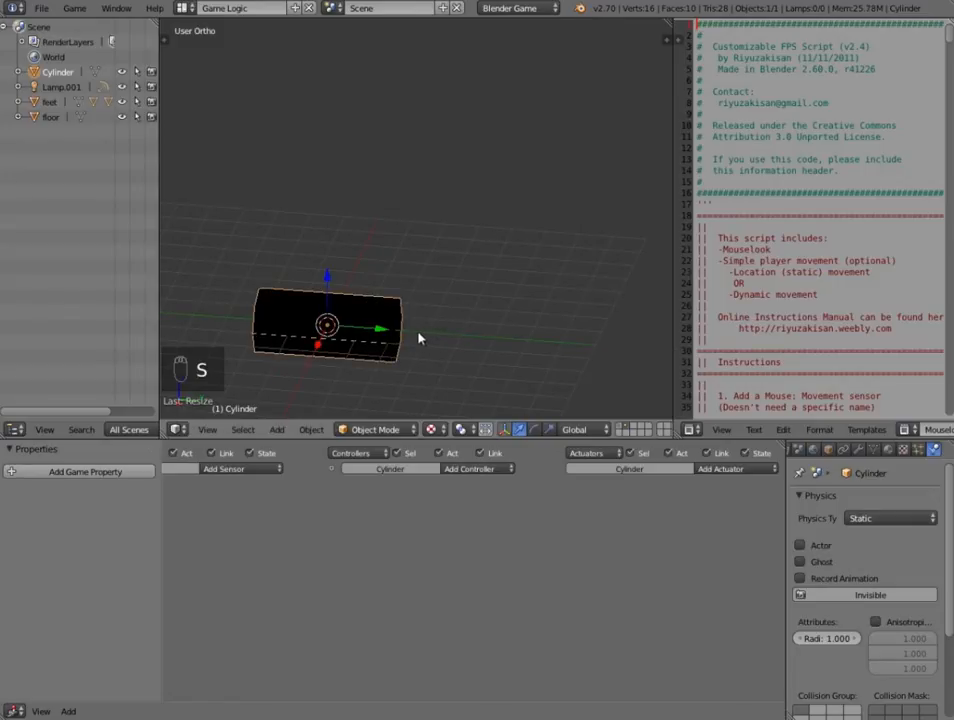
Extrude the cylinder's +Y end face outward along Y and merge its vertices at the center to form a bullet tip
key(Tab)
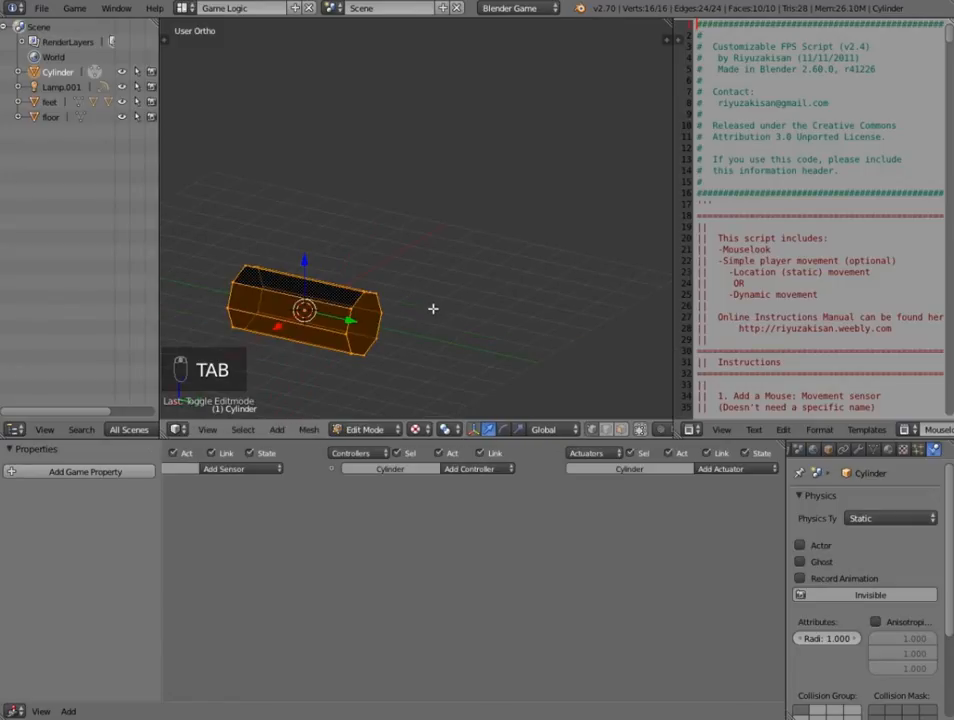
click(625, 430)
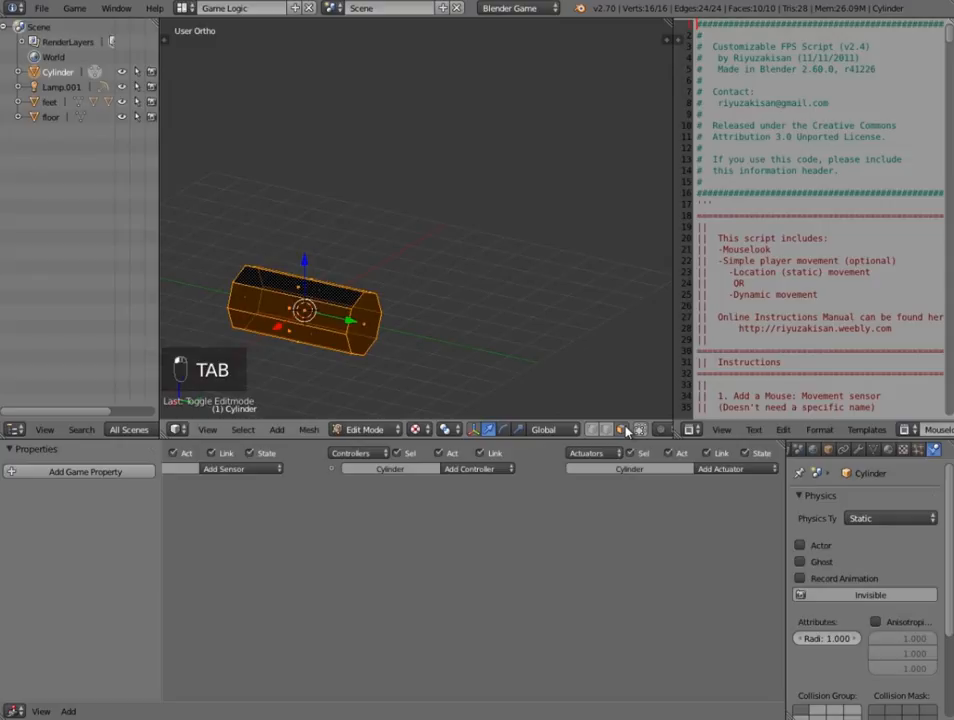
right_click(366, 322)
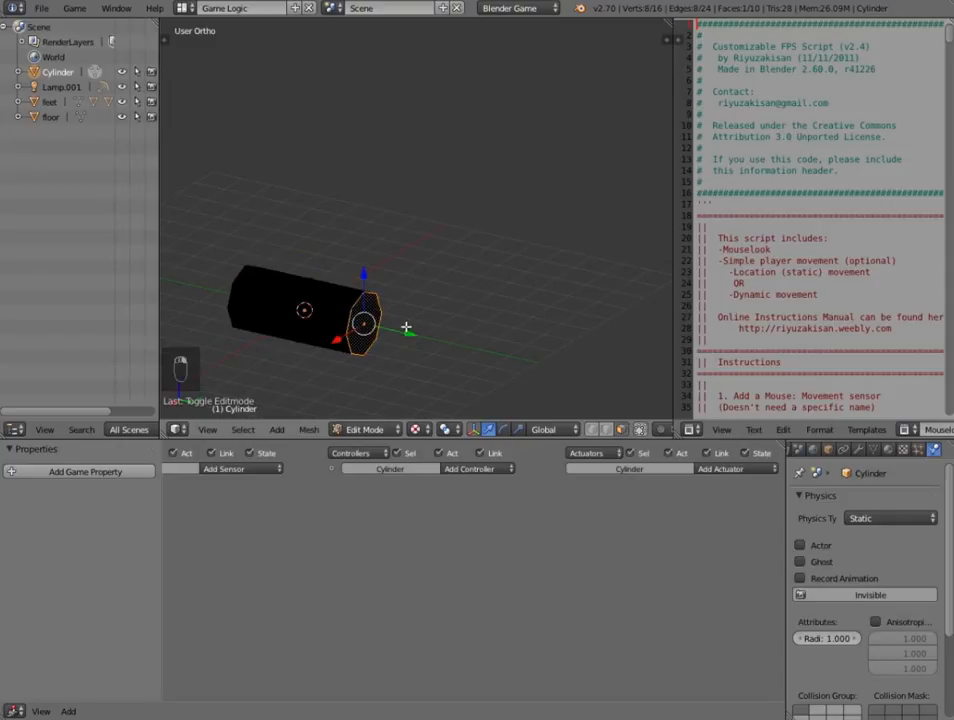
key(e)
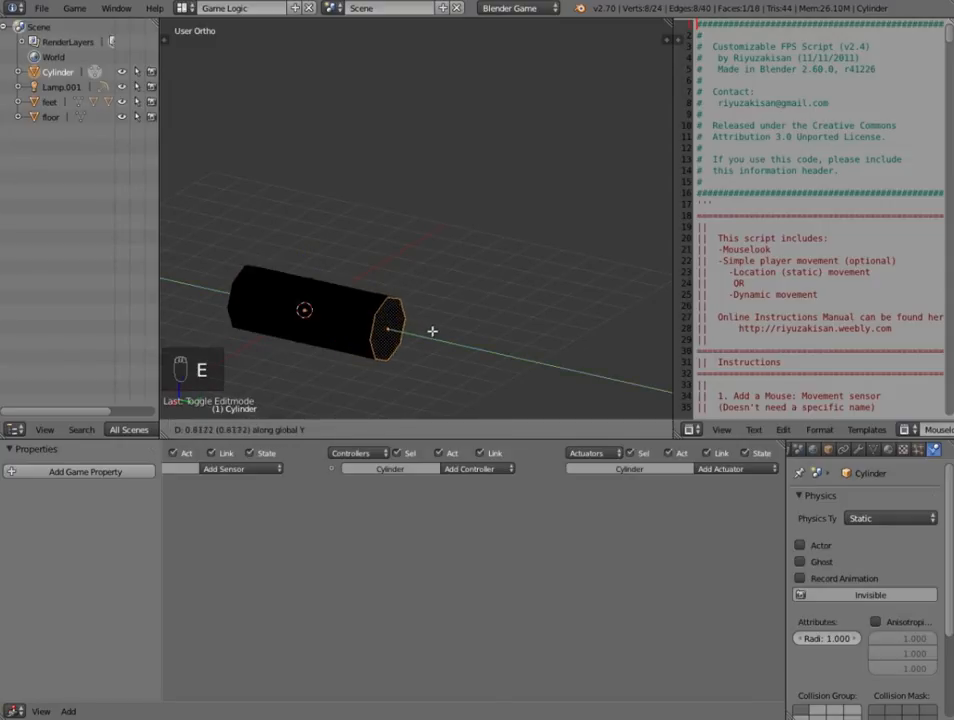
click(438, 333)
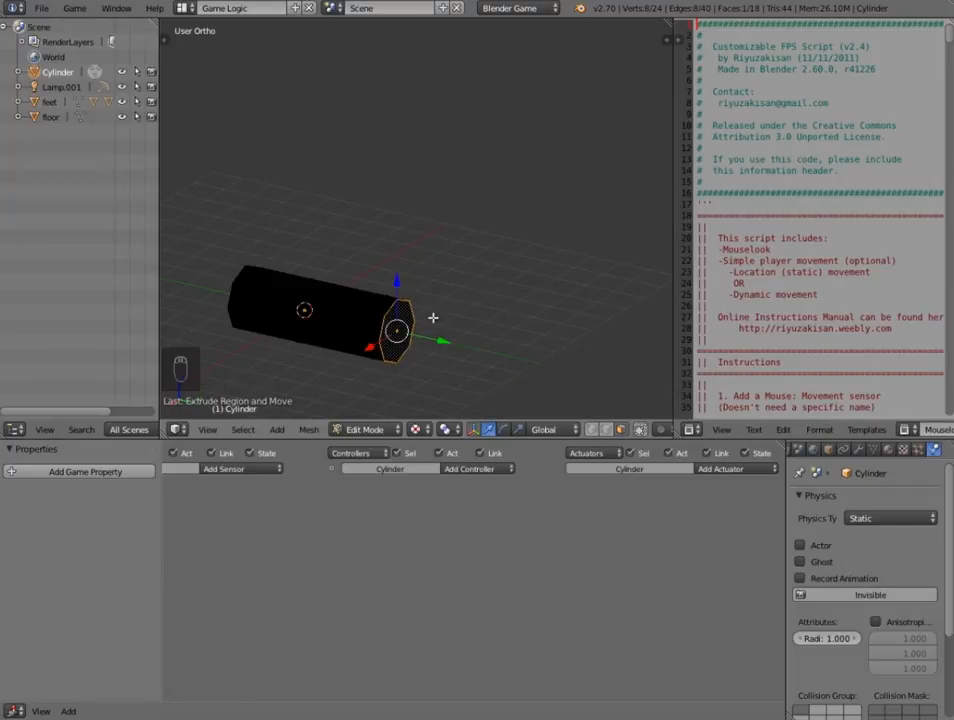
key(alt+m)
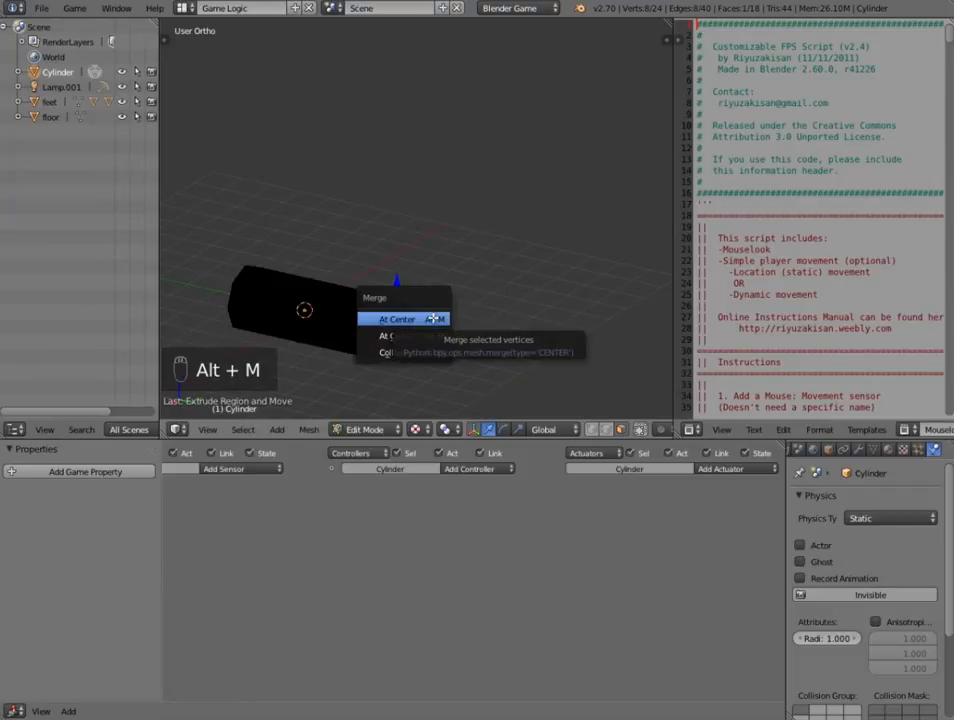
click(432, 318)
middle_drag(403, 326, 479, 296)
Shorten the bullet body by moving the tip and the front vertex ring back along Y
click(591, 429)
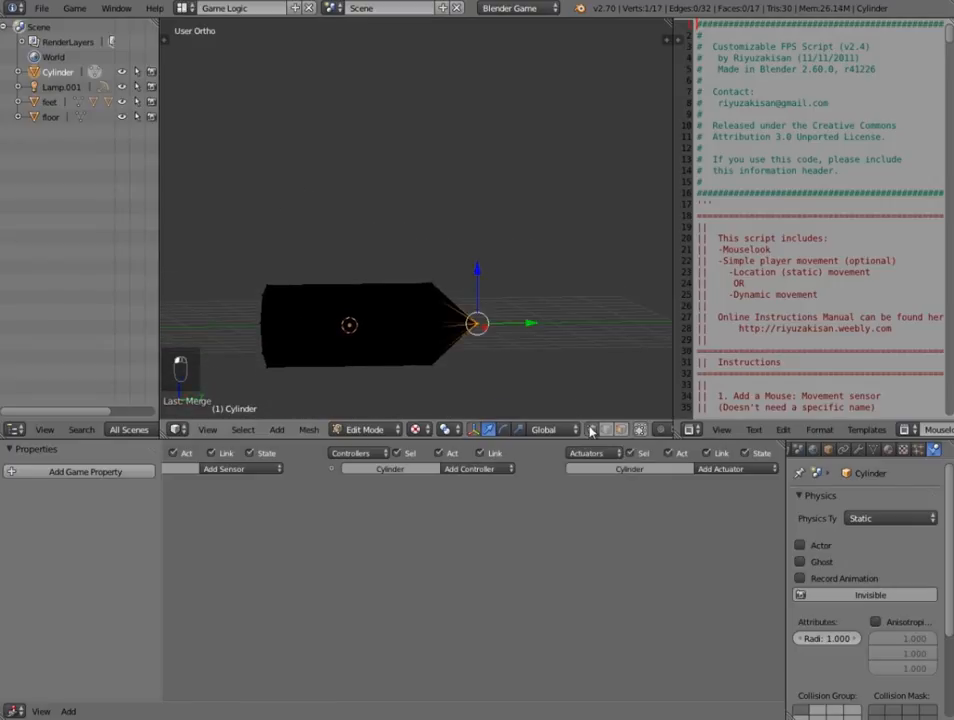
key(z)
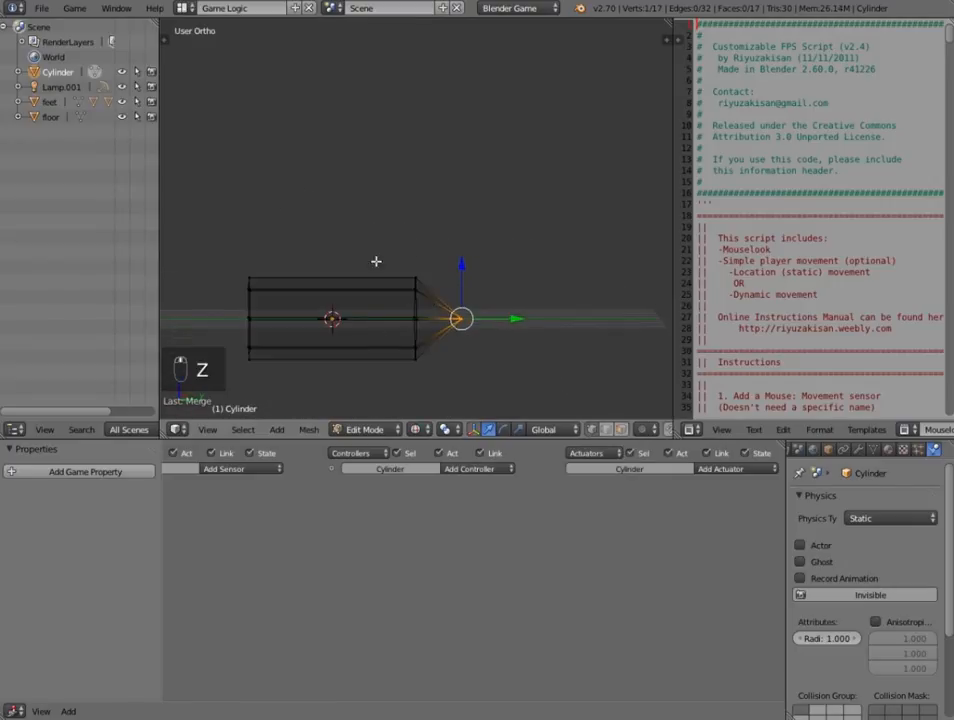
key(b)
drag(398, 221, 519, 412)
drag(472, 317, 447, 317)
Move the whole bullet mesh along Y to centre it on the object's origin, and return to Object Mode
key(a)
key(a)
key(a)
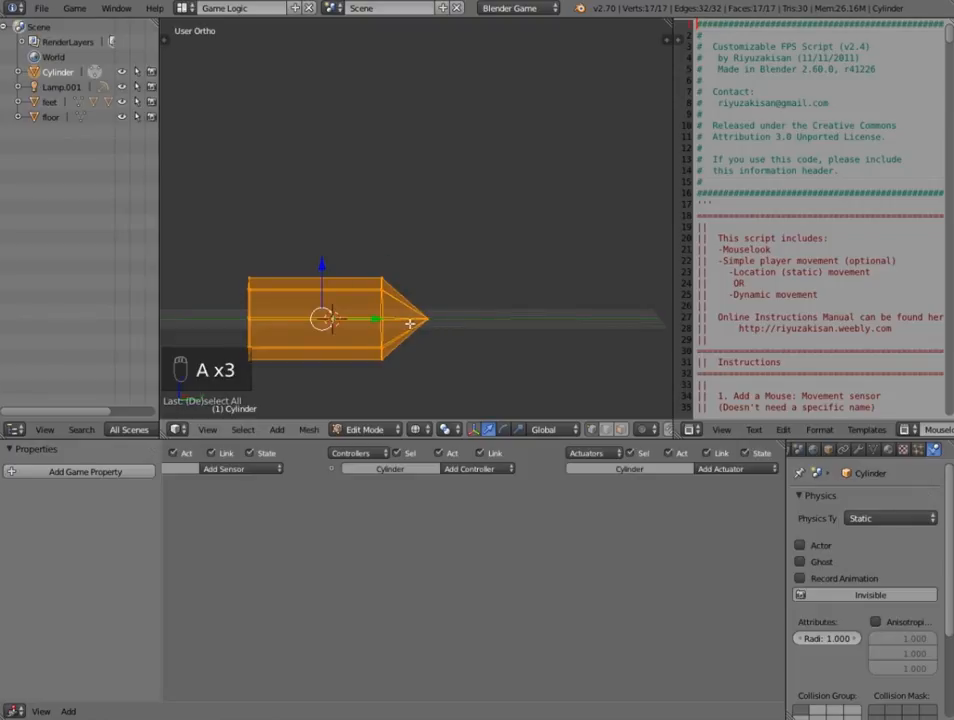
drag(377, 320, 384, 321)
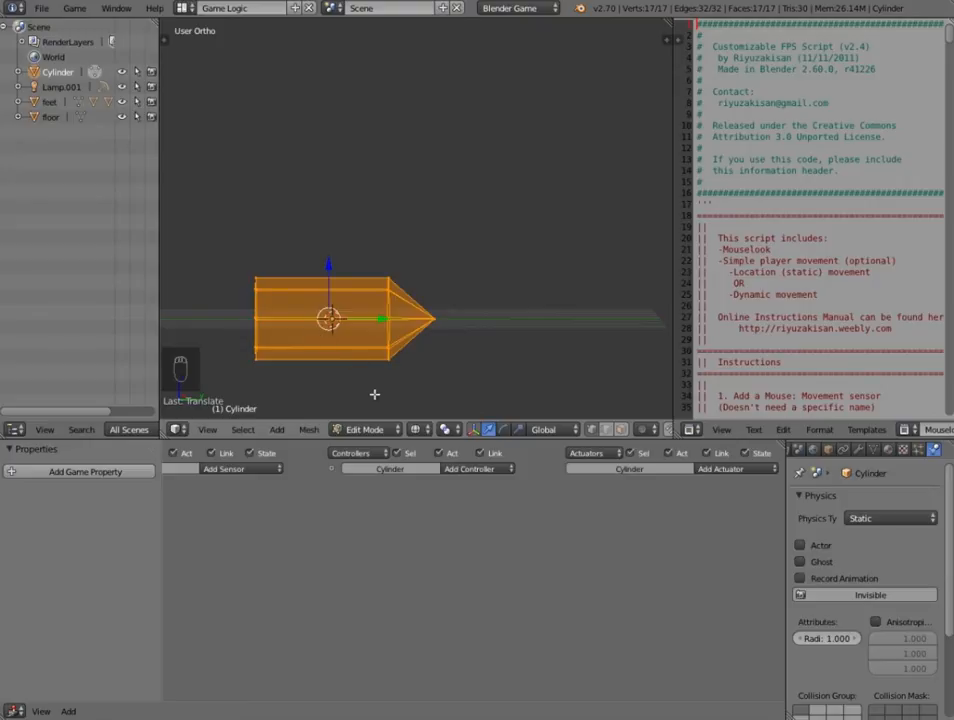
key(Tab)
Set the cylinder's physics type to Dynamic and rename the object to bullet
middle_drag(375, 399, 615, 382)
click(890, 518)
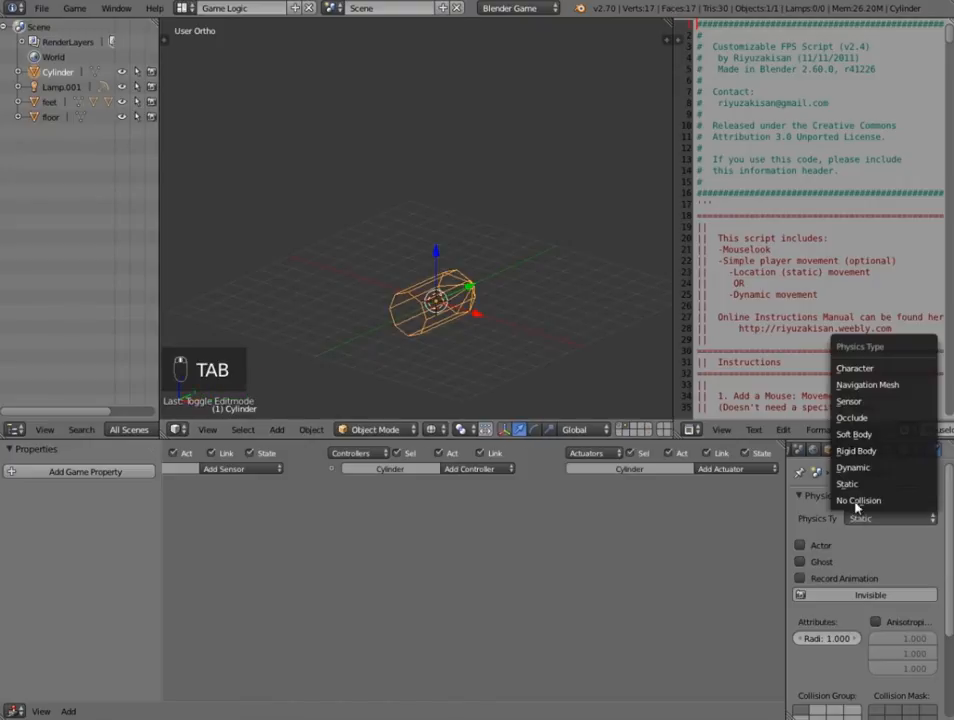
click(853, 467)
click(827, 449)
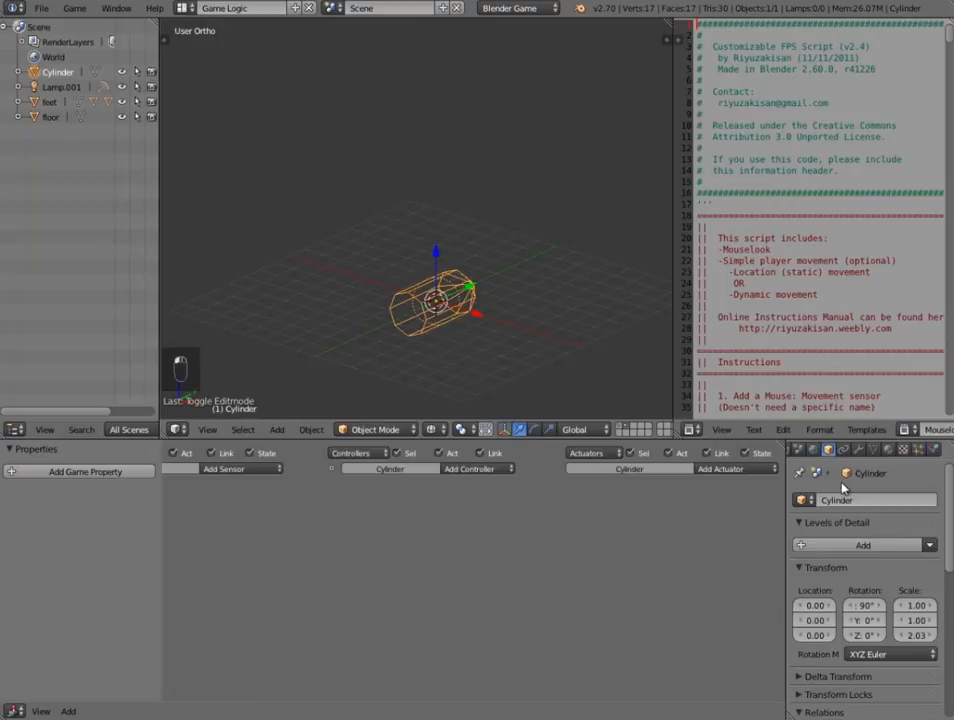
text(bullet)
key(Return)
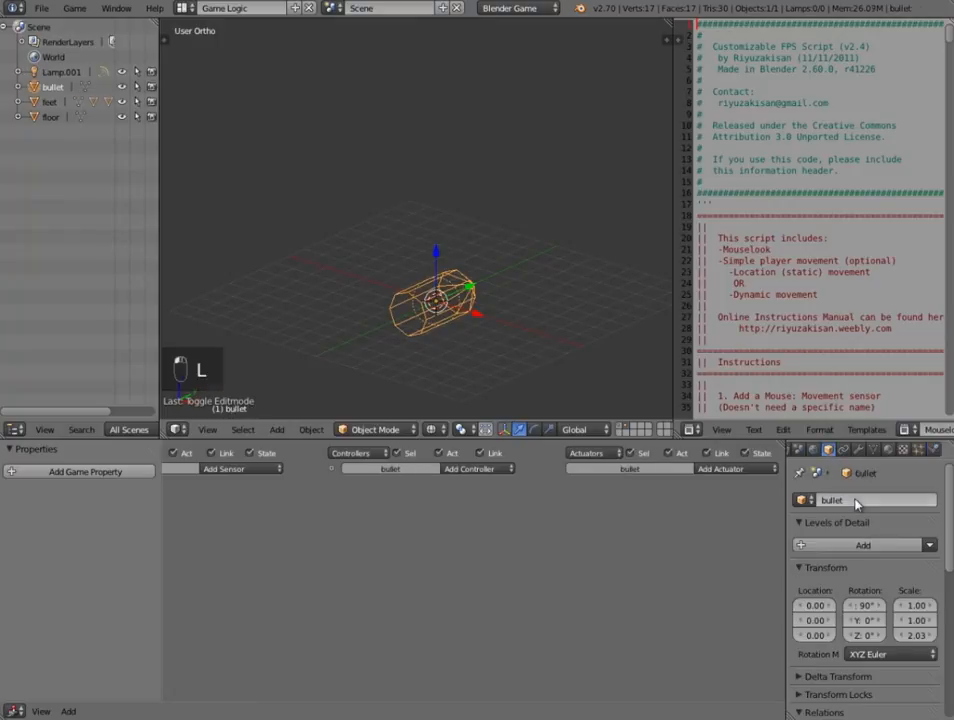
Enable Box collision bounds in the bullet's physics settings
click(933, 449)
scroll(840, 600, down, 8)
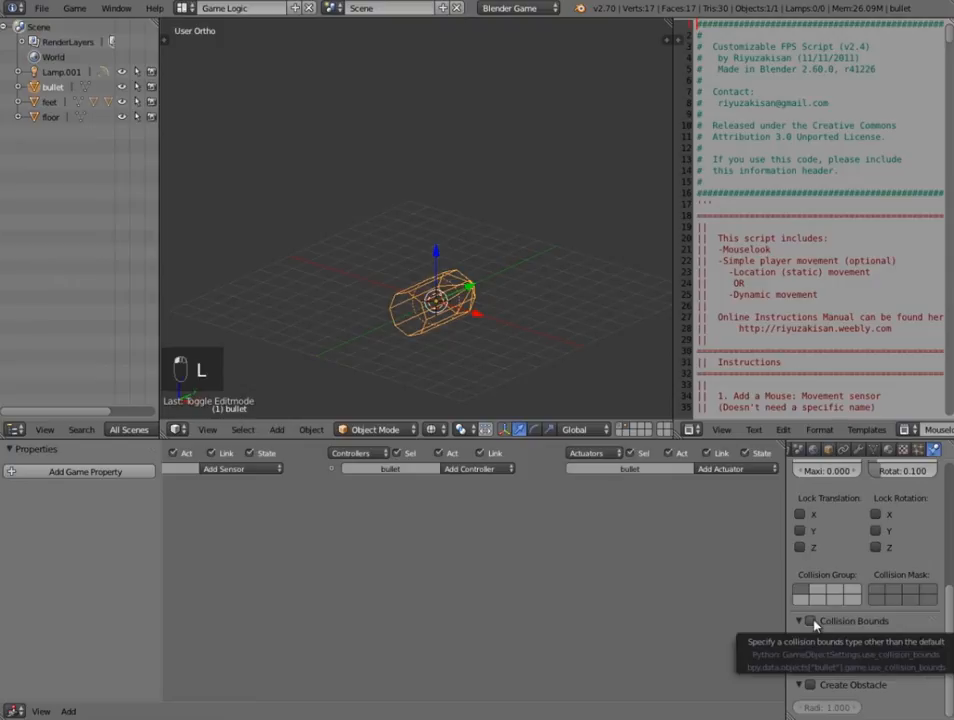
click(811, 622)
Scale the bullet down to about 0.14 of its size, and shrink it again by a factor of about 0.89
middle_drag(540, 395, 516, 311)
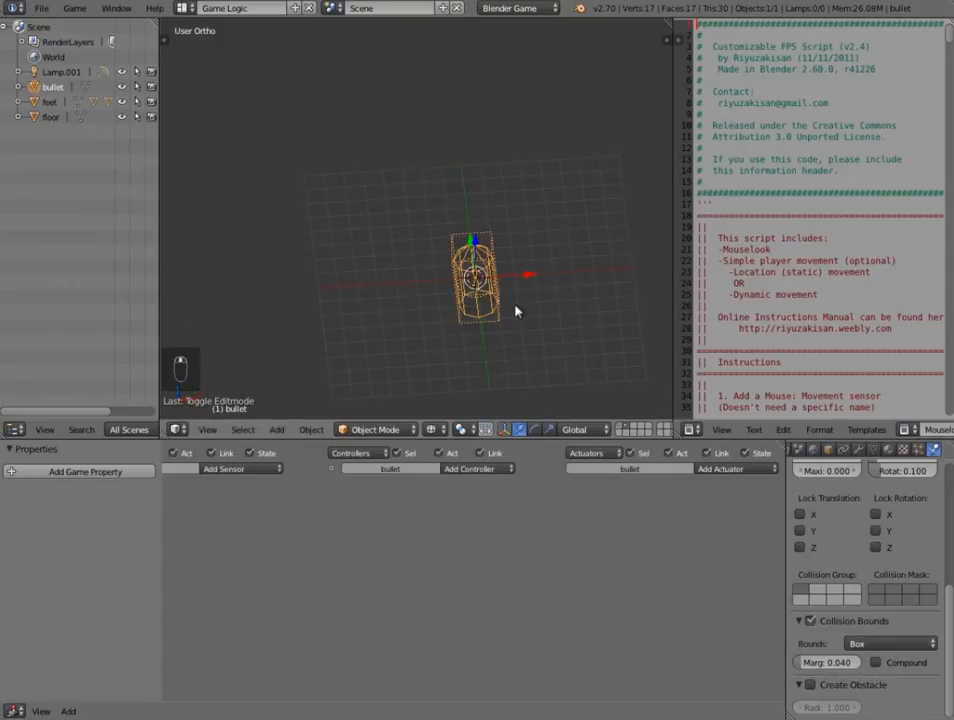
key(s)
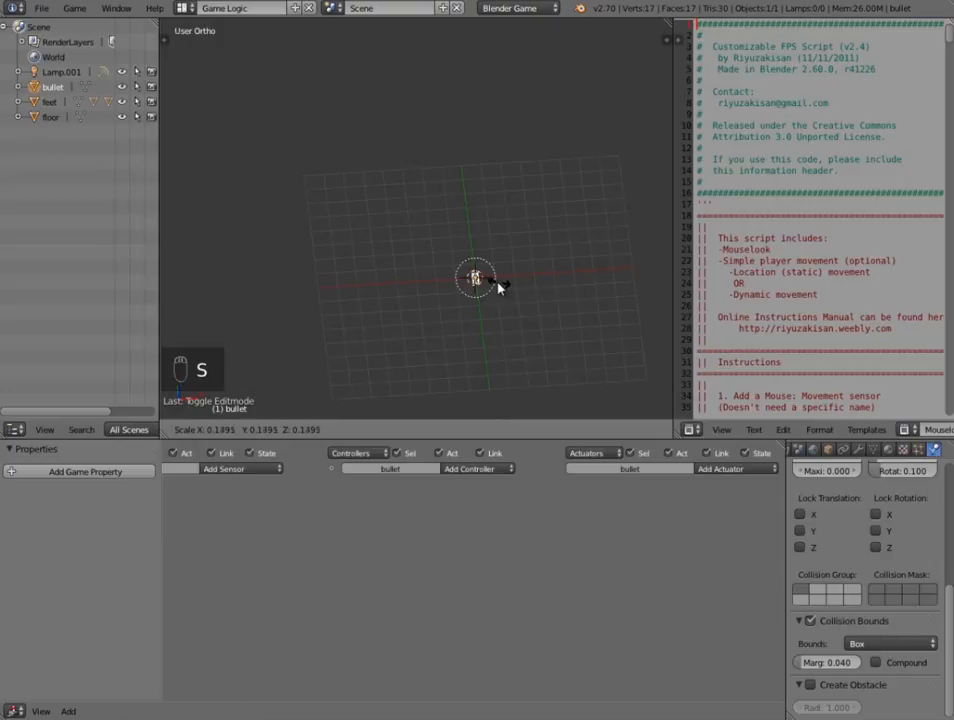
click(497, 284)
scroll(510, 305, up, 6)
shift+middle_drag(516, 313, 447, 215)
key(s)
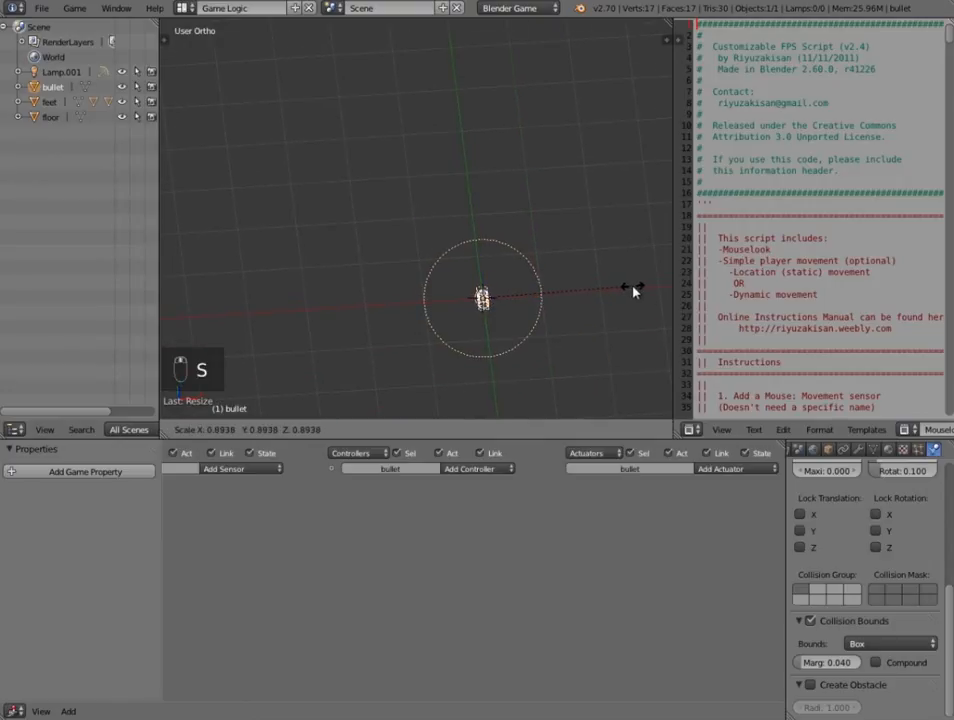
click(632, 291)
scroll(528, 350, down, 5)
middle_drag(458, 350, 520, 356)
scroll(522, 356, down, 1)
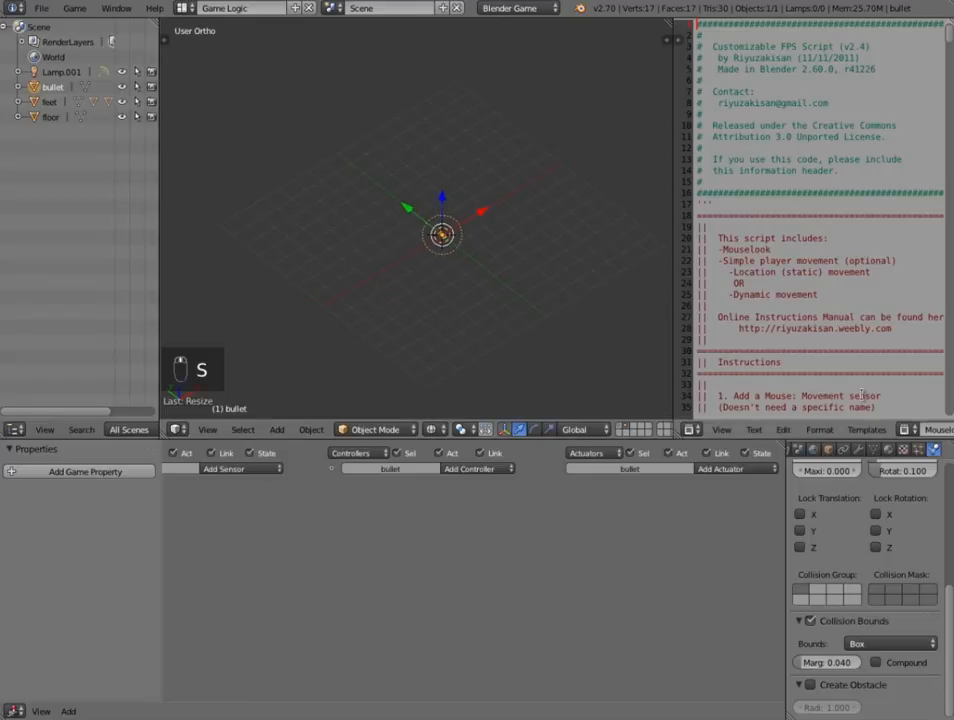
Add a new material to the bullet and make it shadeless
click(889, 450)
click(855, 549)
scroll(855, 565, down, 5)
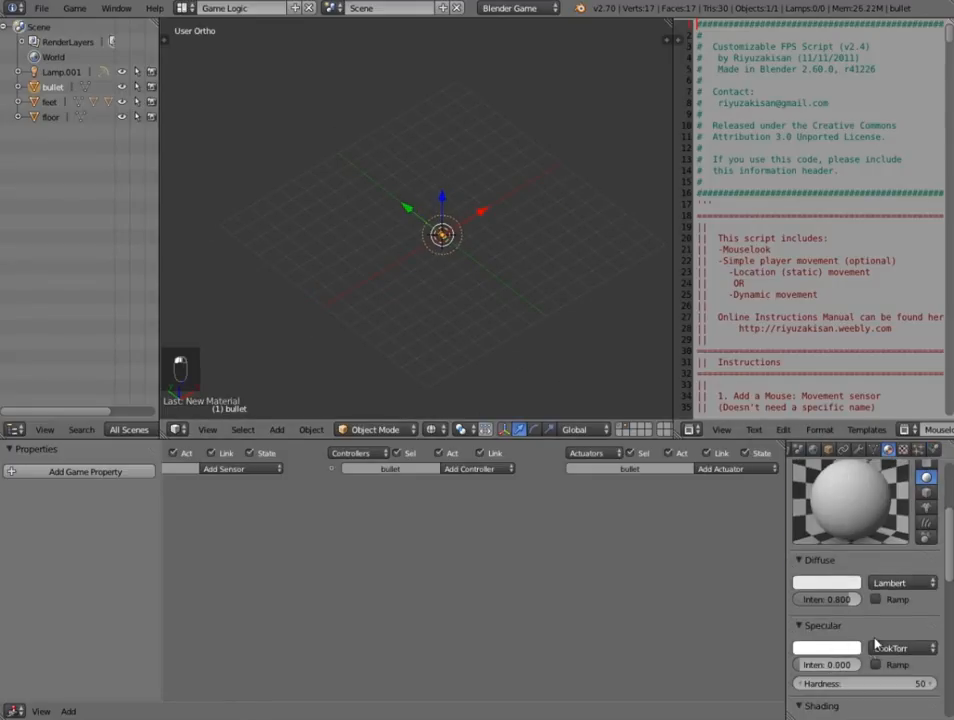
scroll(850, 600, down, 10)
click(800, 507)
scroll(850, 580, up, 3)
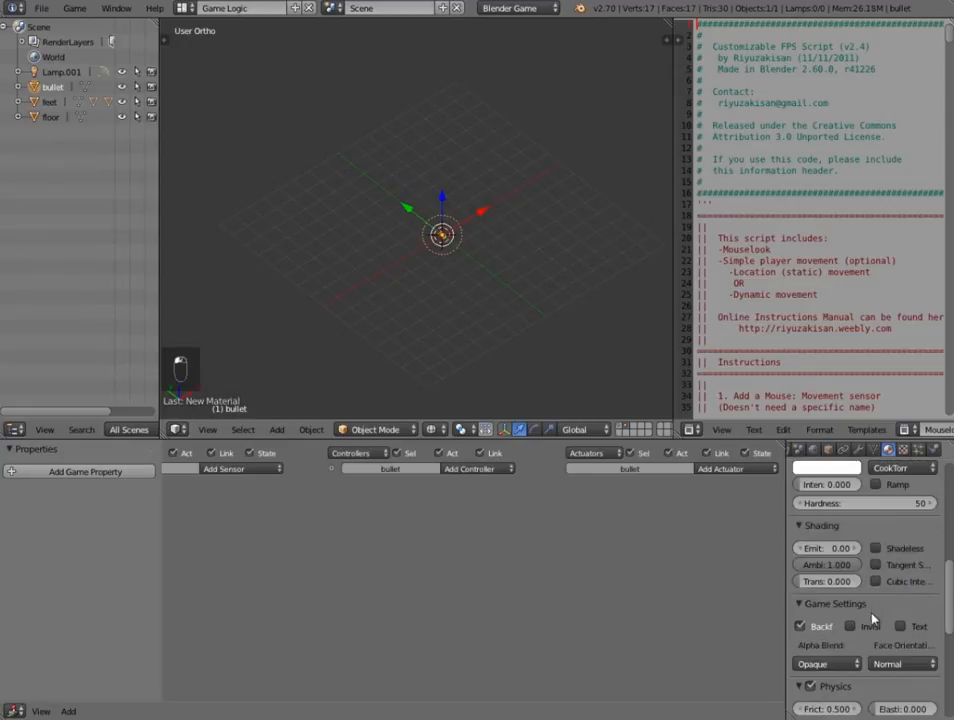
click(875, 549)
Set the bullet material's diffuse colour to yellow, about R 1.000, G 0.815, B 0.189
scroll(867, 558, up, 3)
click(825, 524)
mouse_move(780, 378)
mouse_down()
mouse_move(756, 398)
mouse_move(783, 407)
mouse_move(762, 400)
mouse_up()
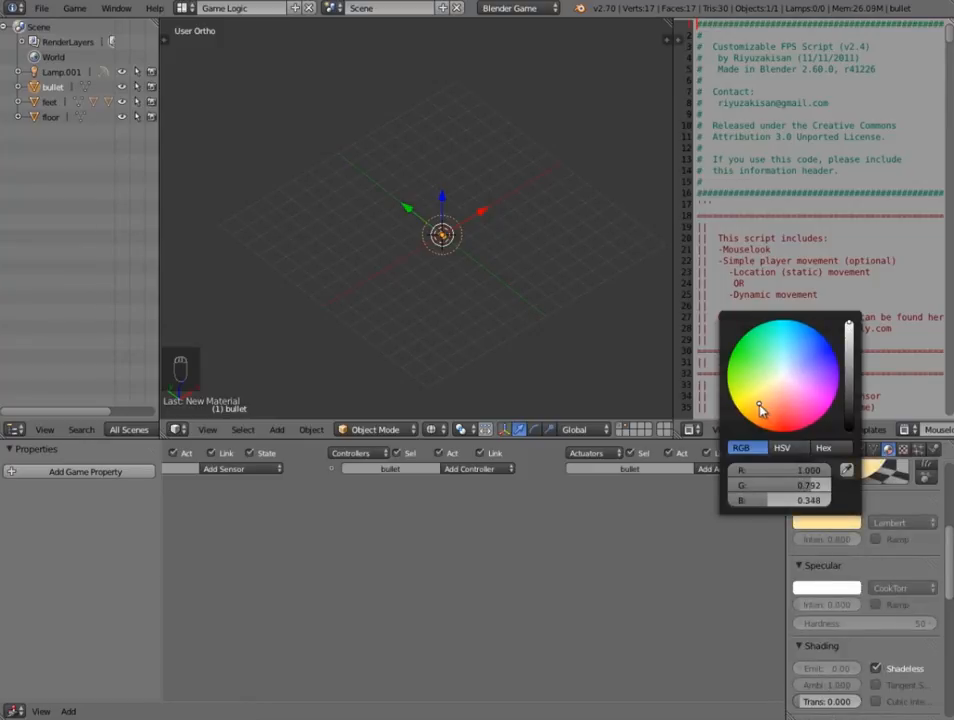
scroll(842, 551, up, 2)
click(818, 549)
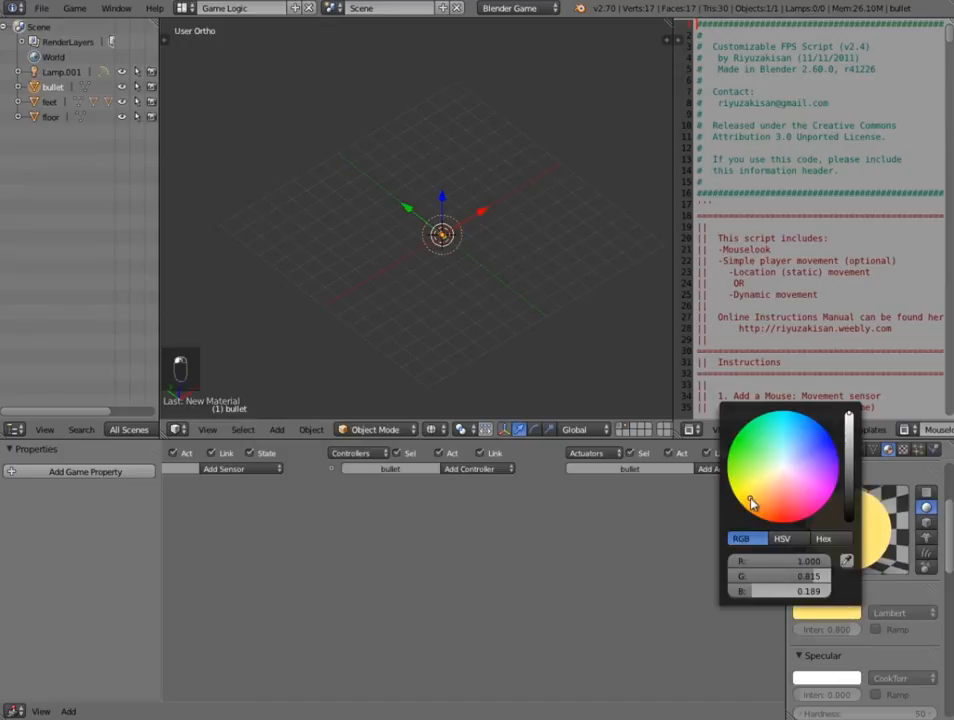
Switch the viewport from wireframe to a shaded display that shows the bullet's material colour, and deselect everything
scroll(428, 302, up, 9)
shift+middle_drag(460, 187, 395, 158)
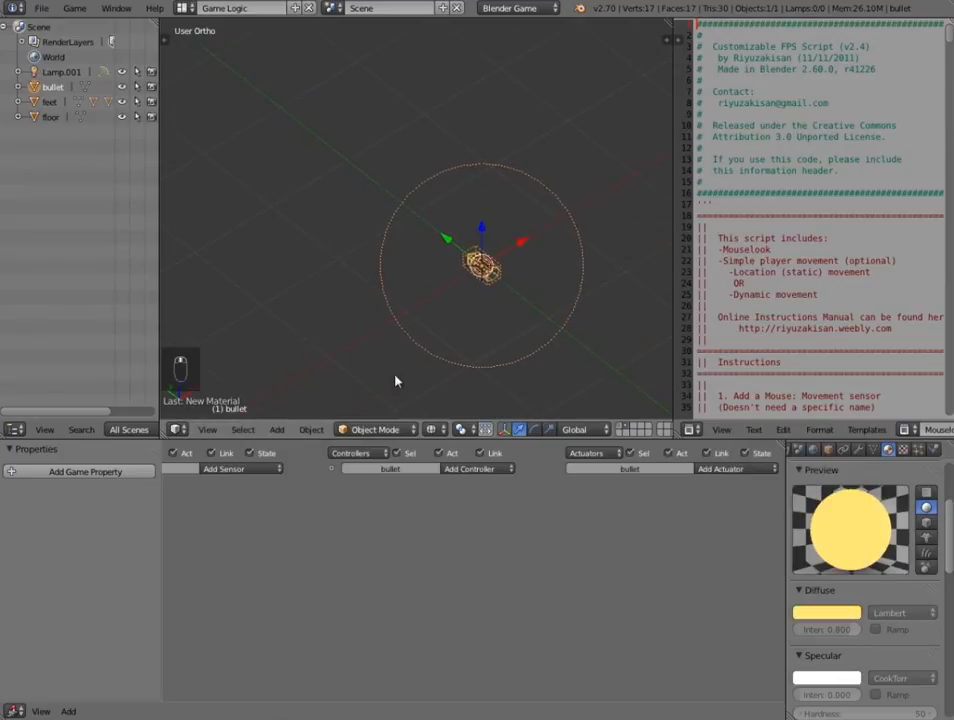
click(431, 429)
click(454, 362)
middle_drag(454, 362, 497, 320)
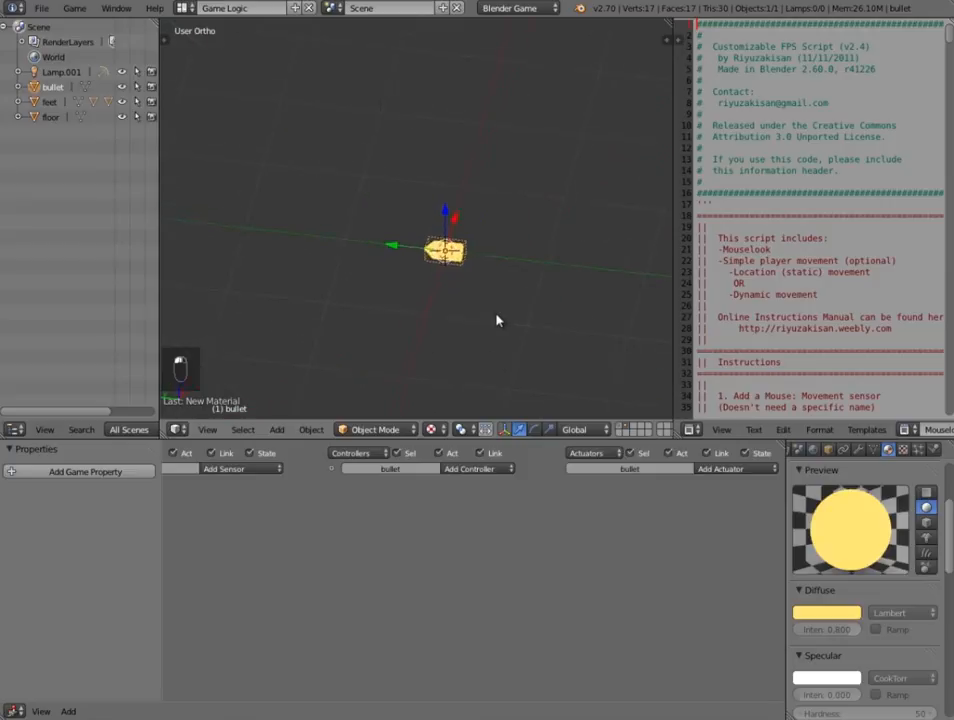
key(a)
middle_drag(420, 302, 452, 285)
Add an Always sensor to the bullet's game logic
key(Home)
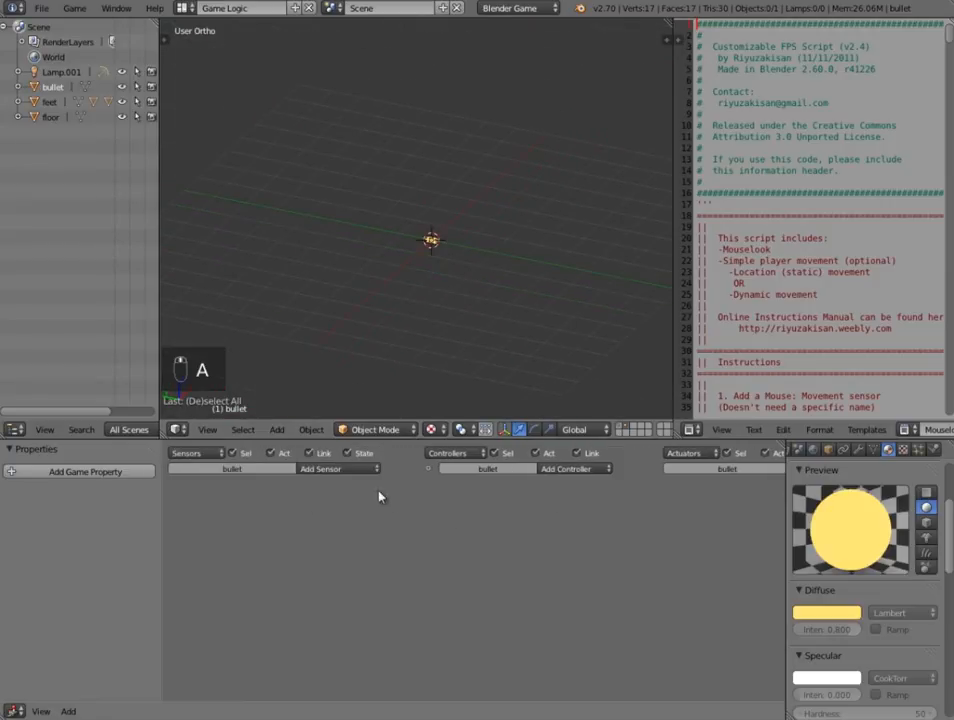
click(336, 469)
click(346, 499)
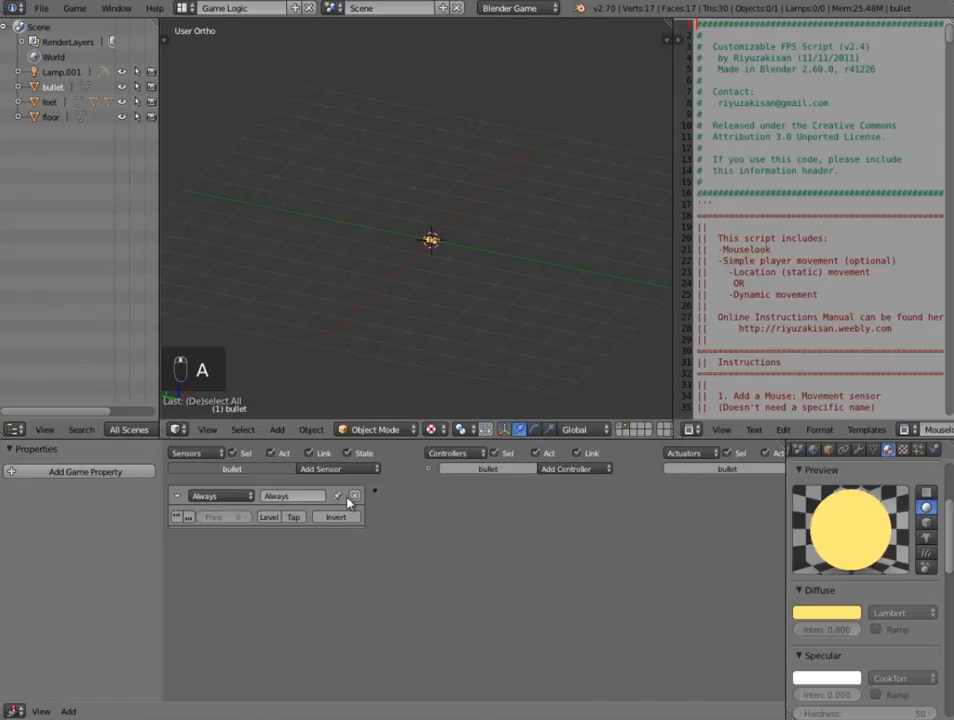
Add a Motion actuator to the bullet and link the Always sensor to it through an And controller
middle_drag(598, 534, 501, 534)
click(706, 469)
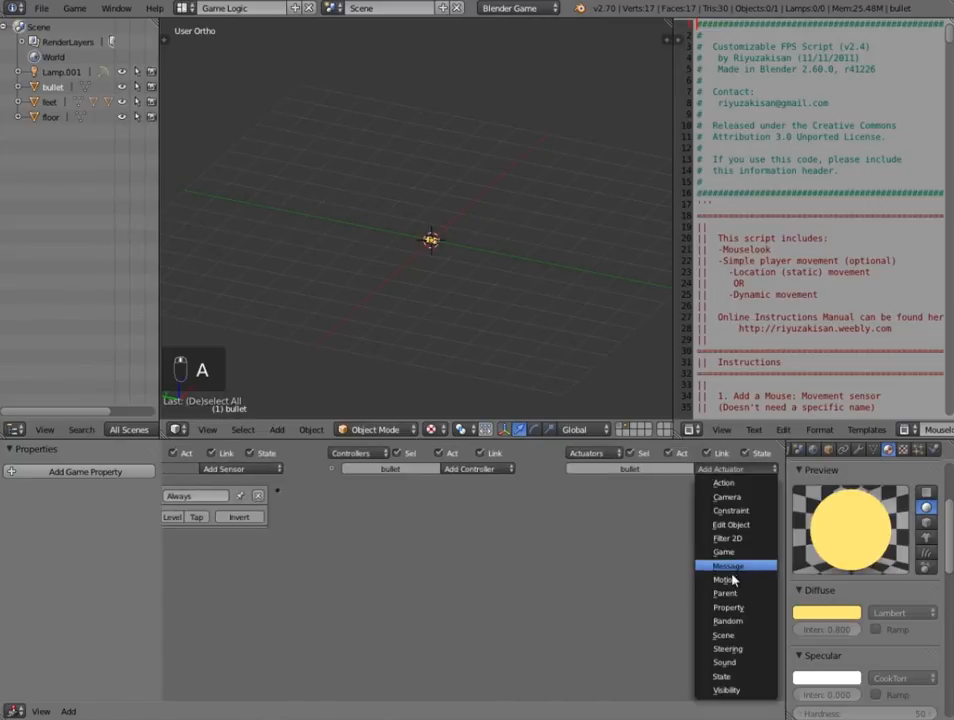
click(724, 565)
drag(277, 491, 570, 495)
drag(278, 492, 570, 493)
click(472, 469)
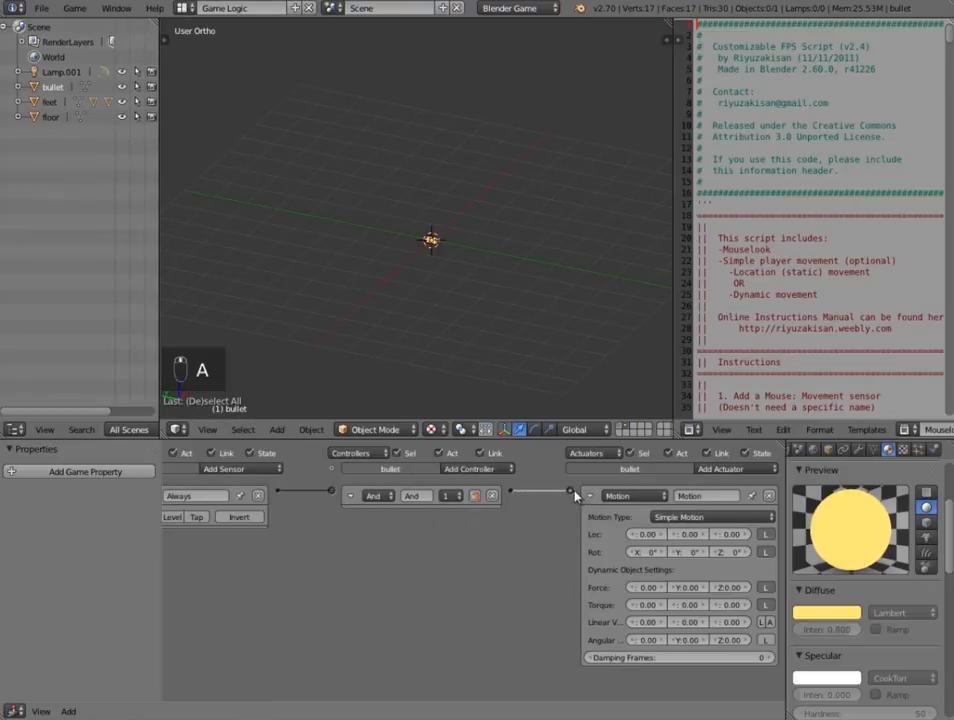
Collapse the bullet's And controller and Always sensor
click(350, 497)
middle_drag(342, 506, 405, 565)
click(178, 496)
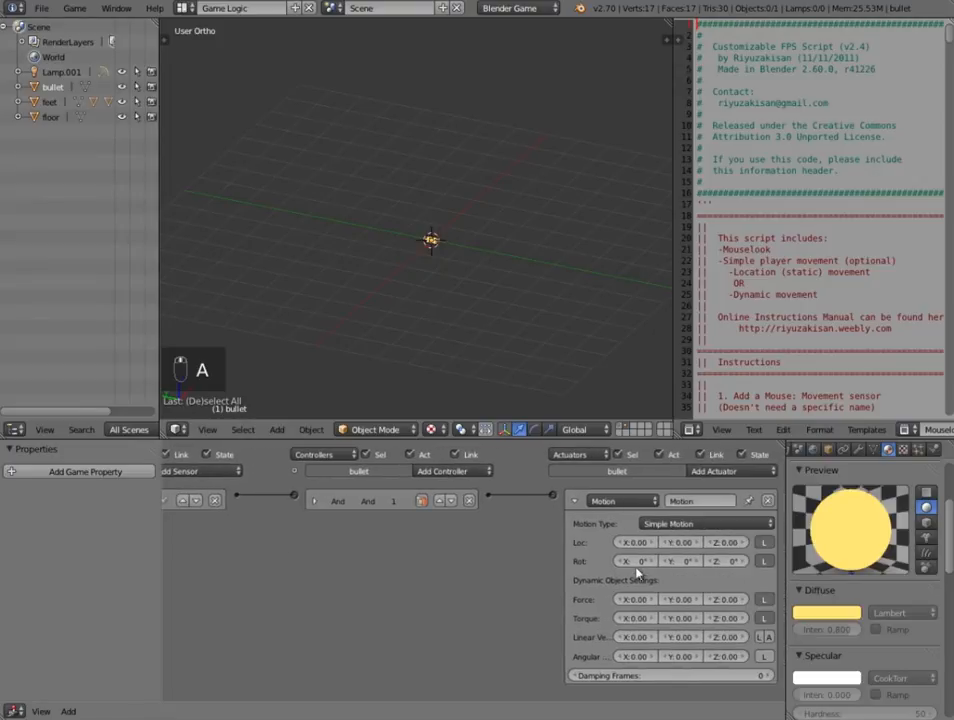
Select the bullet and switch the transform orientation to Local to display its own axes
key(ctrl+z)
scroll(413, 268, up, 6)
middle_drag(481, 307, 530, 366)
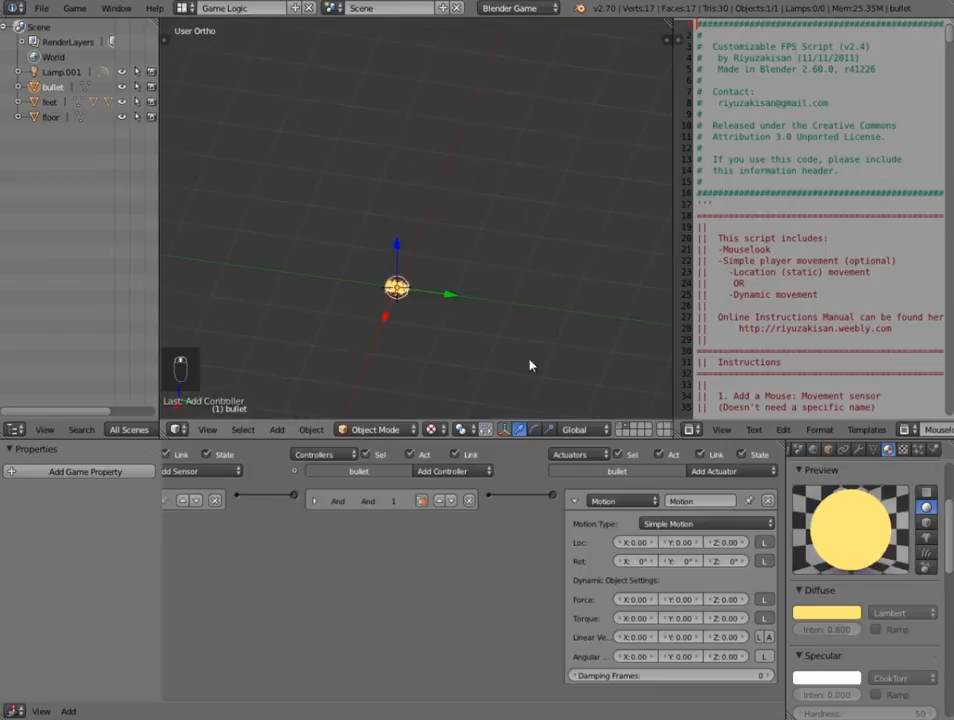
click(568, 428)
click(575, 394)
middle_drag(472, 342, 407, 250)
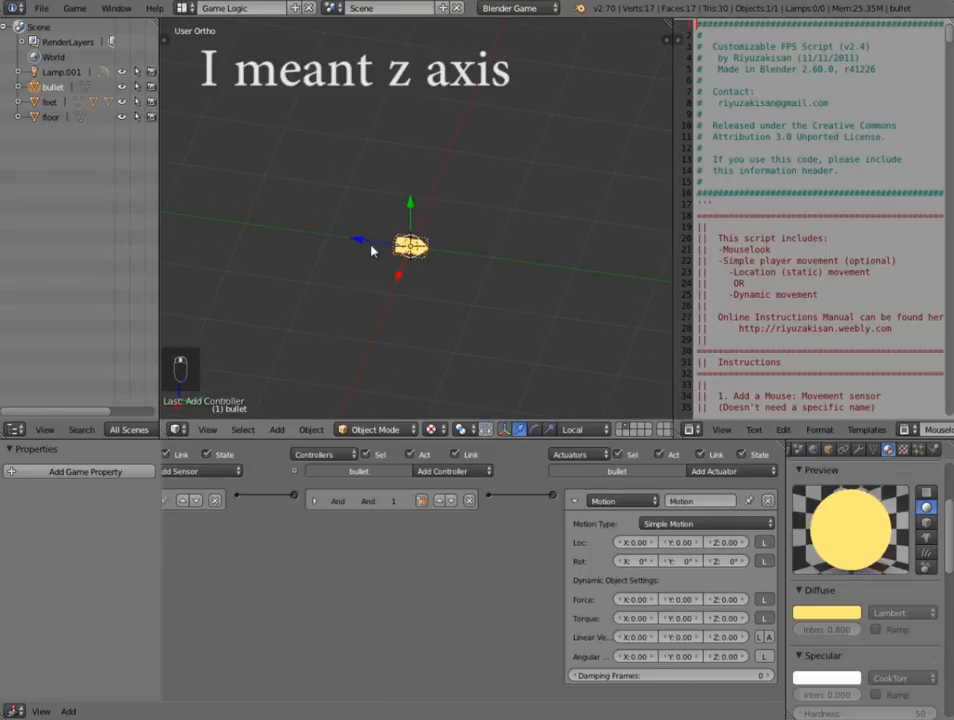
Set the Motion actuator's Loc Z to -2.00 and linear velocity Z to -0.20, and collapse the actuator
click(720, 541)
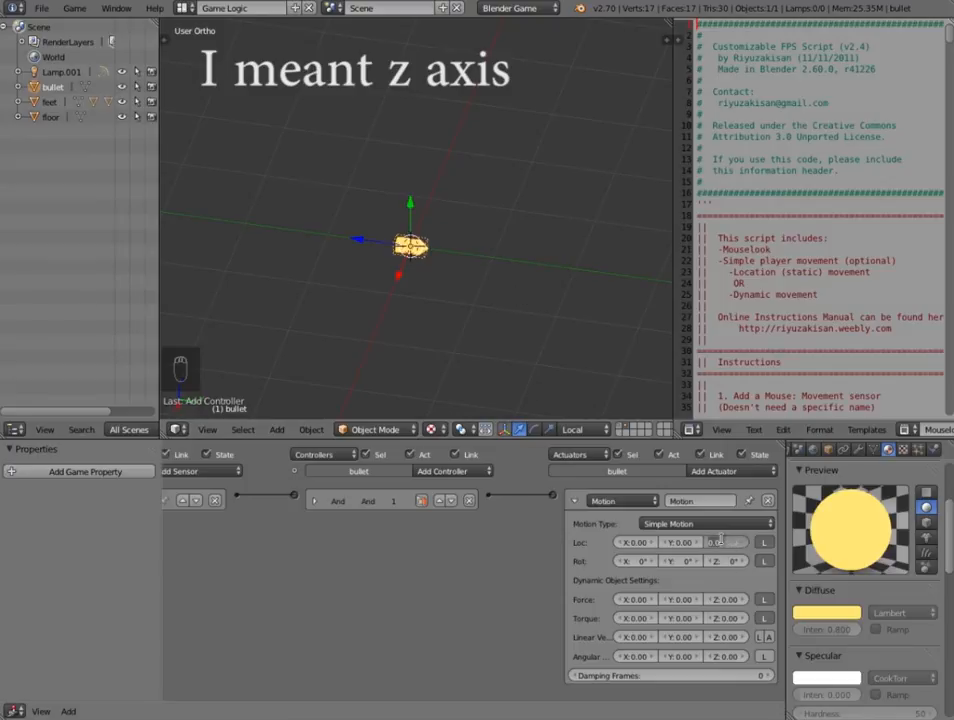
text(-2)
key(Return)
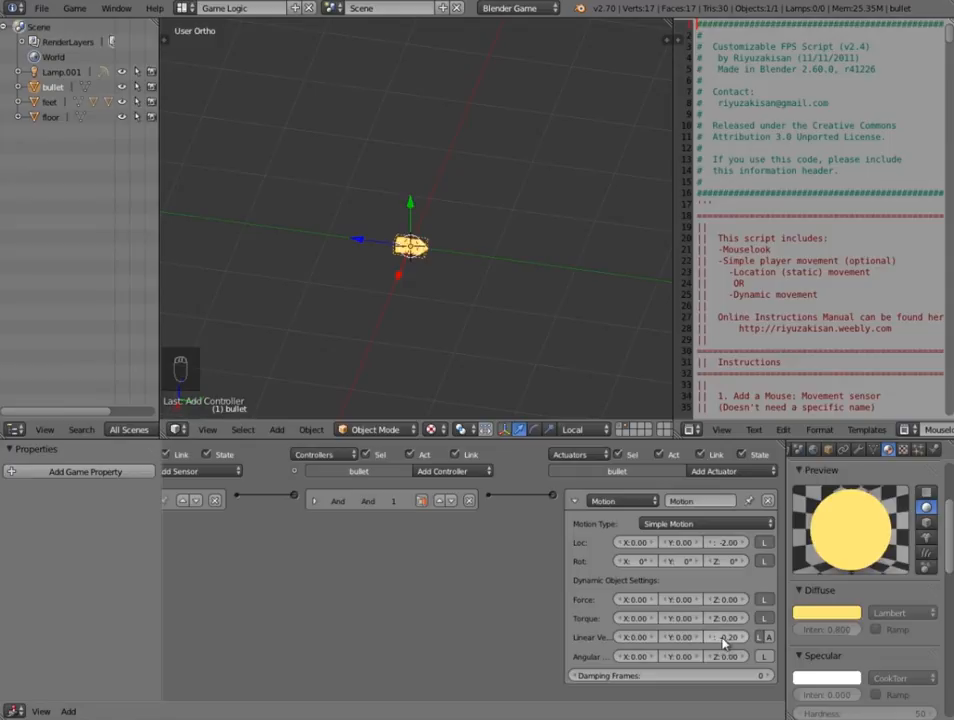
click(575, 501)
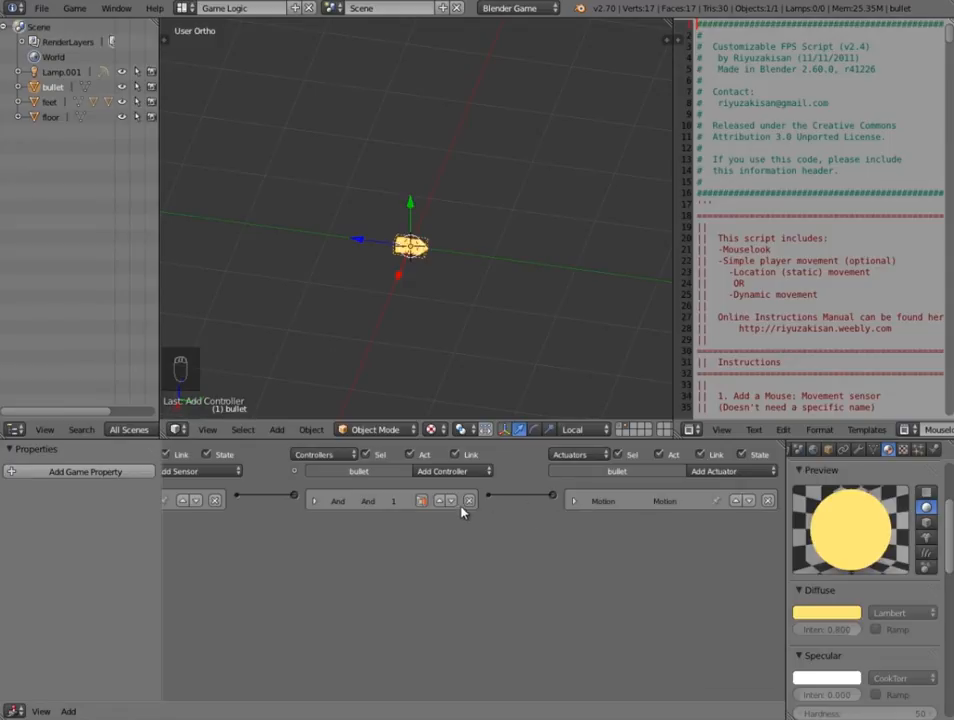
Switch to the first layer with the player setup and select the spawner at the gun's muzzle
click(621, 429)
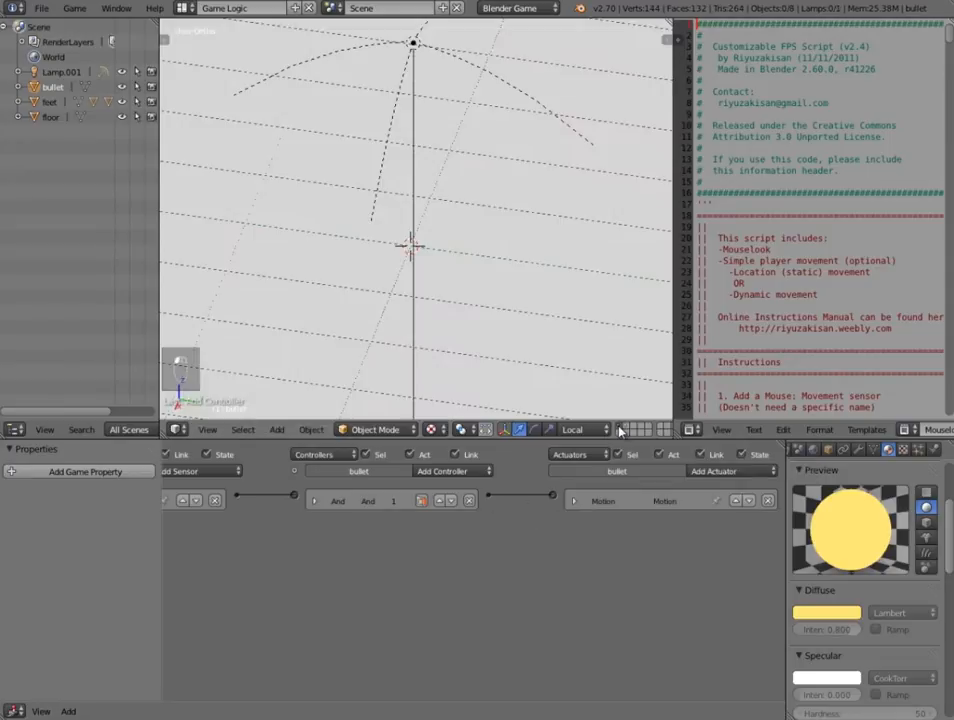
scroll(498, 255, down, 4)
middle_drag(388, 125, 477, 145)
scroll(477, 145, up, 4)
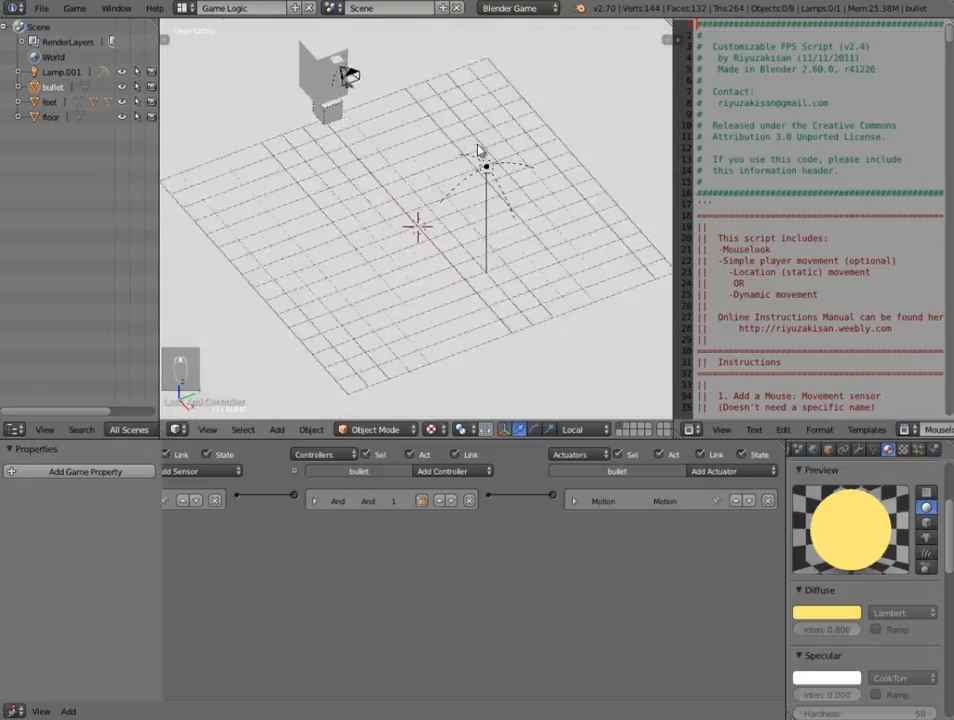
shift+middle_drag(319, 115, 424, 271)
scroll(424, 271, up, 4)
right_click(450, 160)
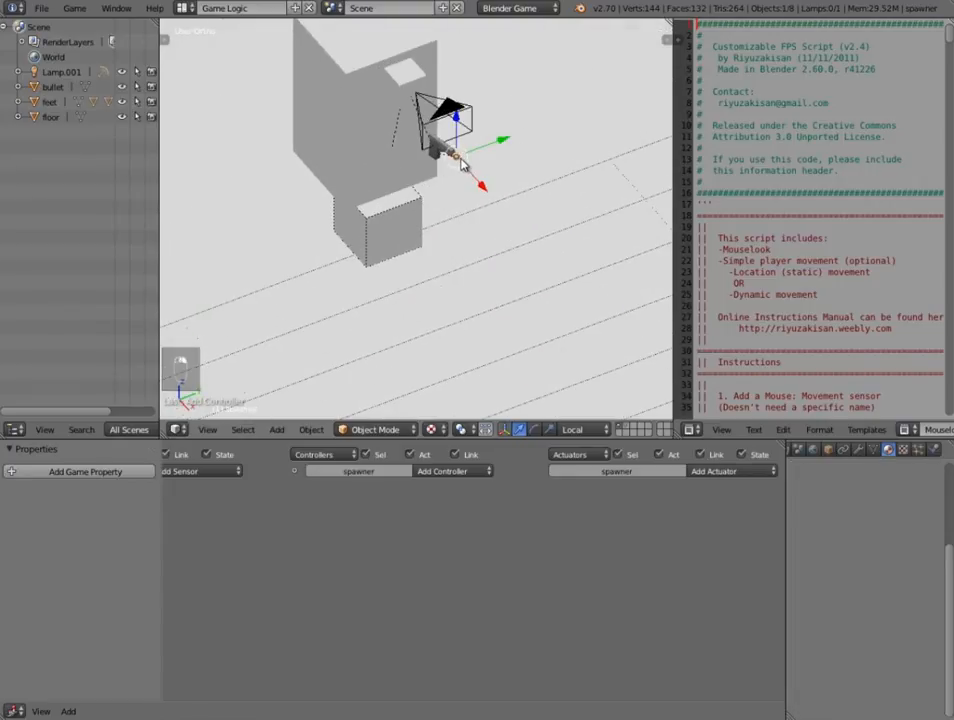
ctrl+scroll(324, 470, up, 4)
click(324, 470)
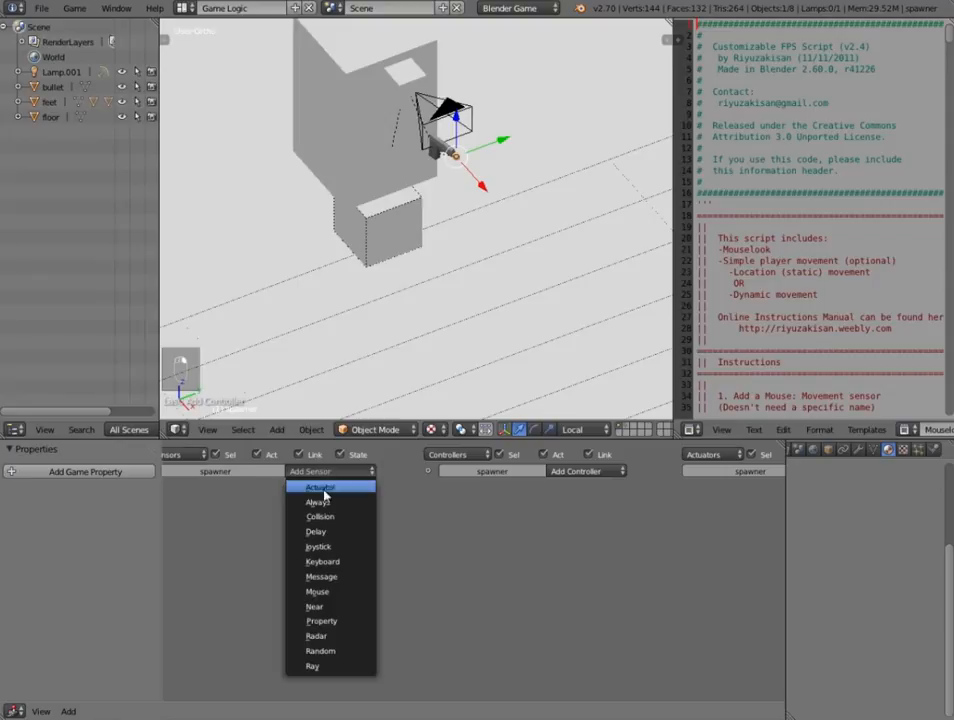
click(327, 503)
click(346, 500)
Add a Left Button Mouse sensor and an Edit Object actuator to the spawner, linked through an And controller
click(336, 473)
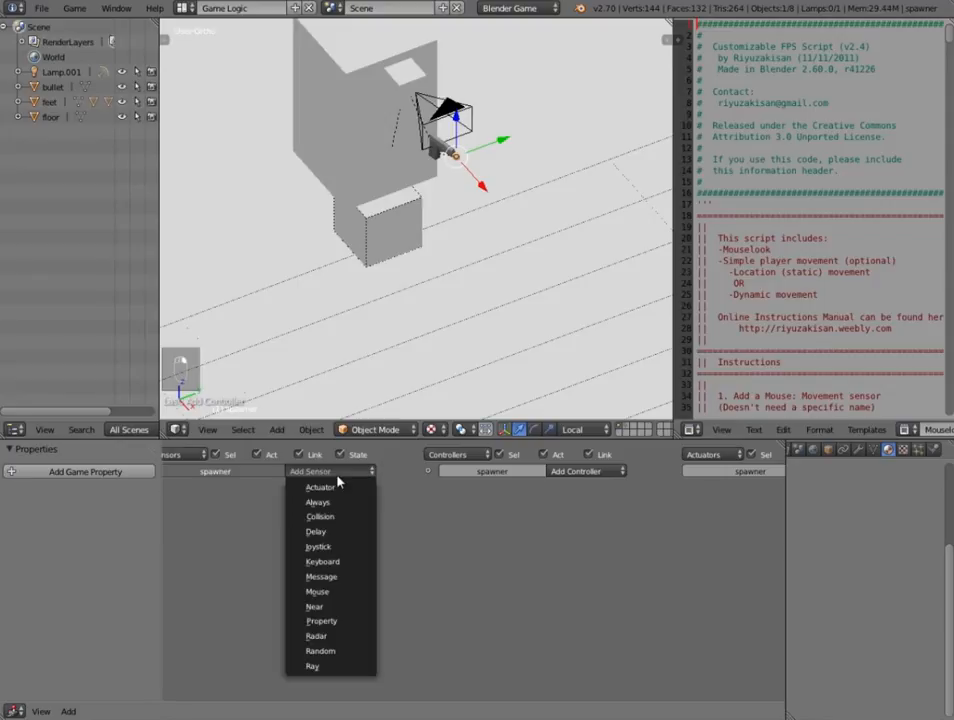
click(342, 591)
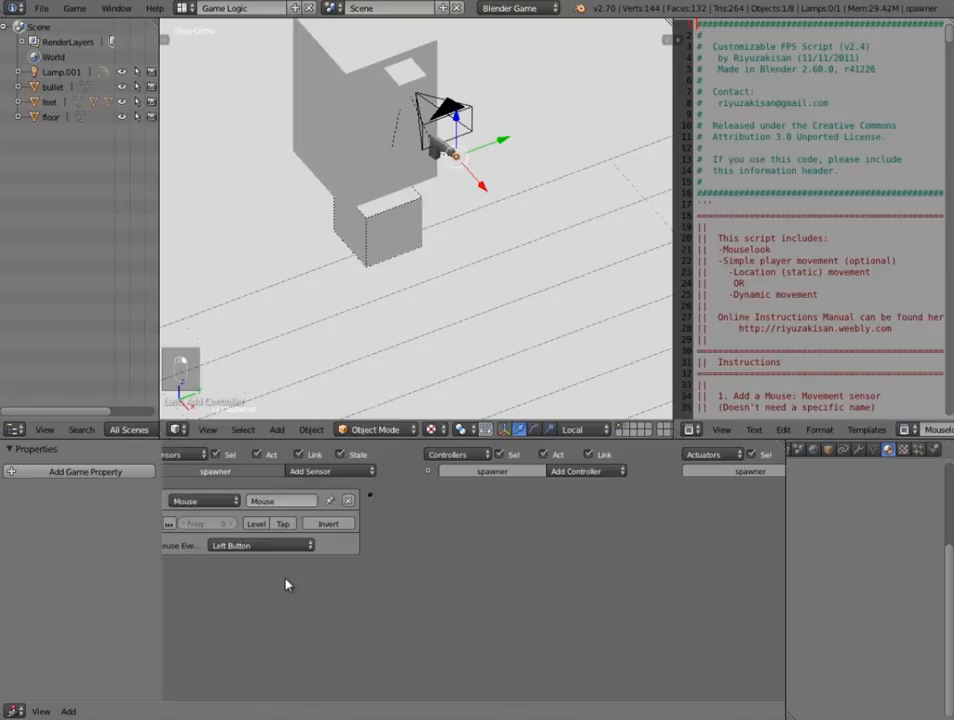
ctrl+scroll(307, 545, down, 5)
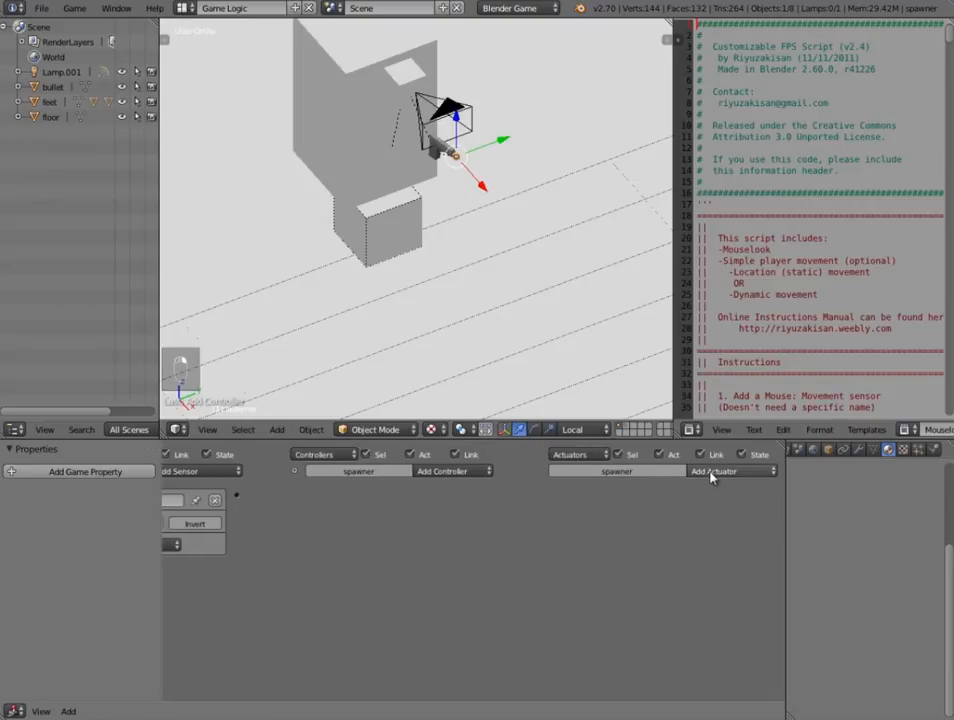
click(712, 473)
click(722, 411)
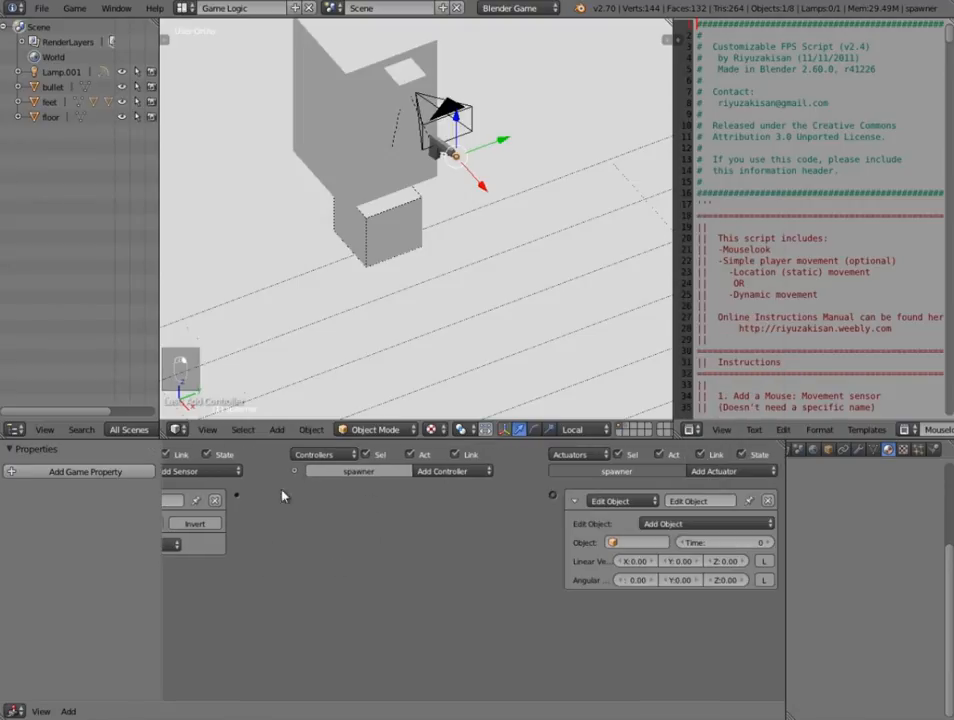
drag(237, 495, 552, 495)
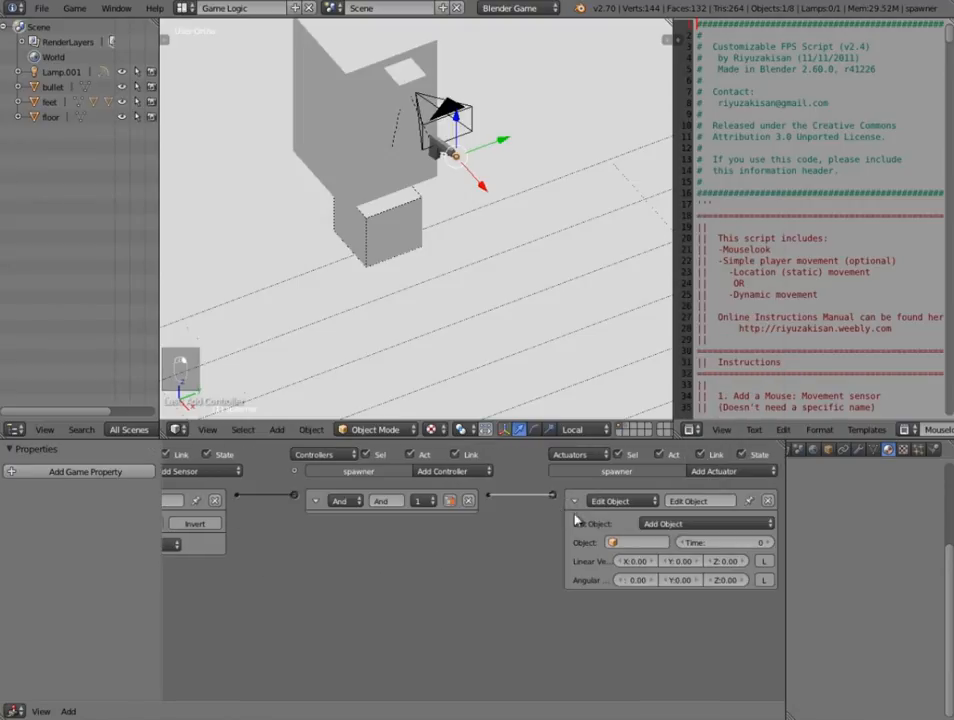
Set bullet as the object that the spawner's Edit Object actuator adds
click(662, 523)
click(645, 541)
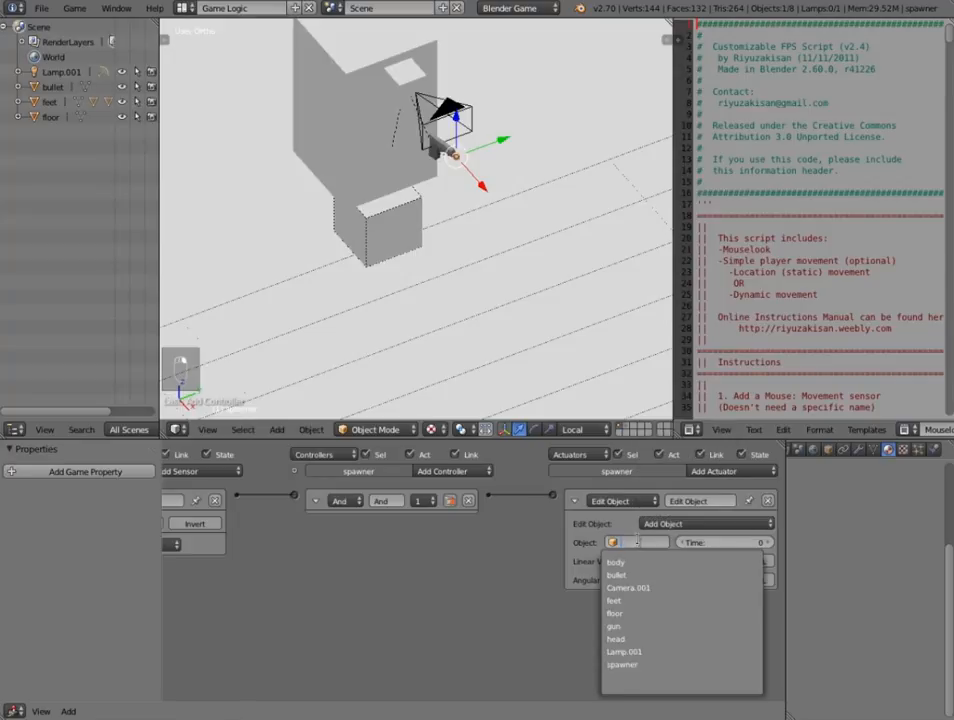
click(638, 574)
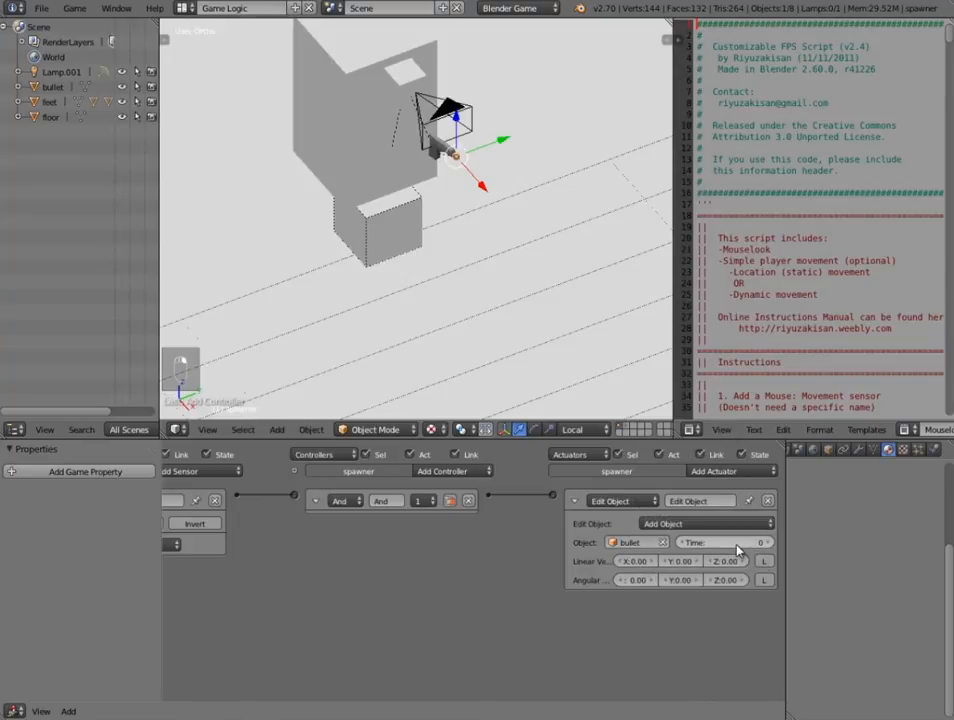
Set the spawner's Edit Object actuator time to 240 and collapse the spawner's sensor and actuator bricks
click(744, 543)
key(Return)
click(575, 502)
scroll(481, 618, down, 3)
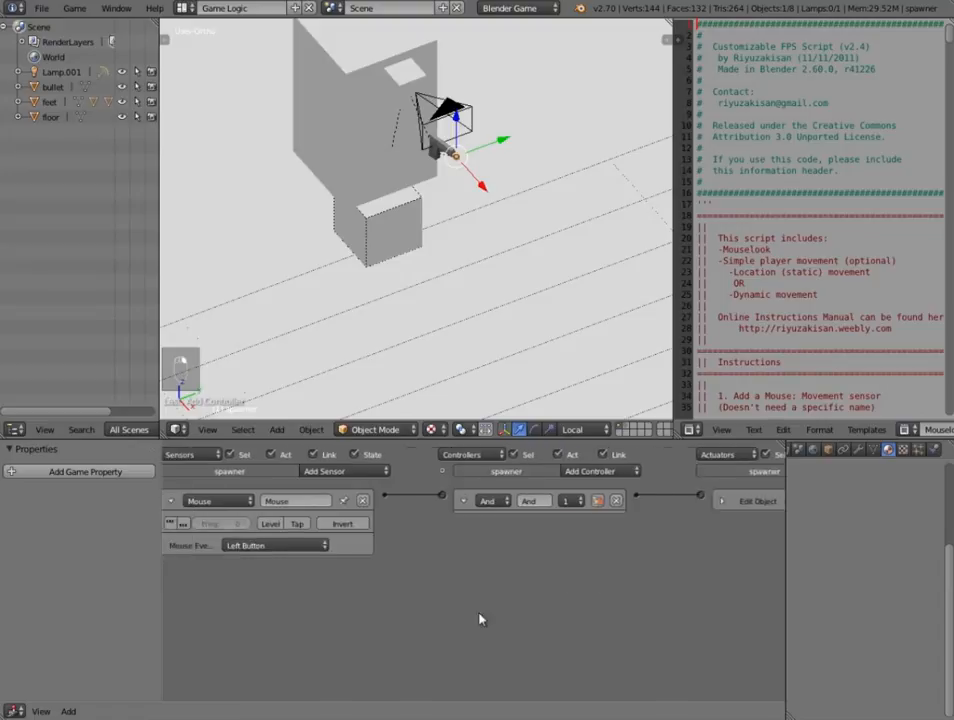
click(176, 489)
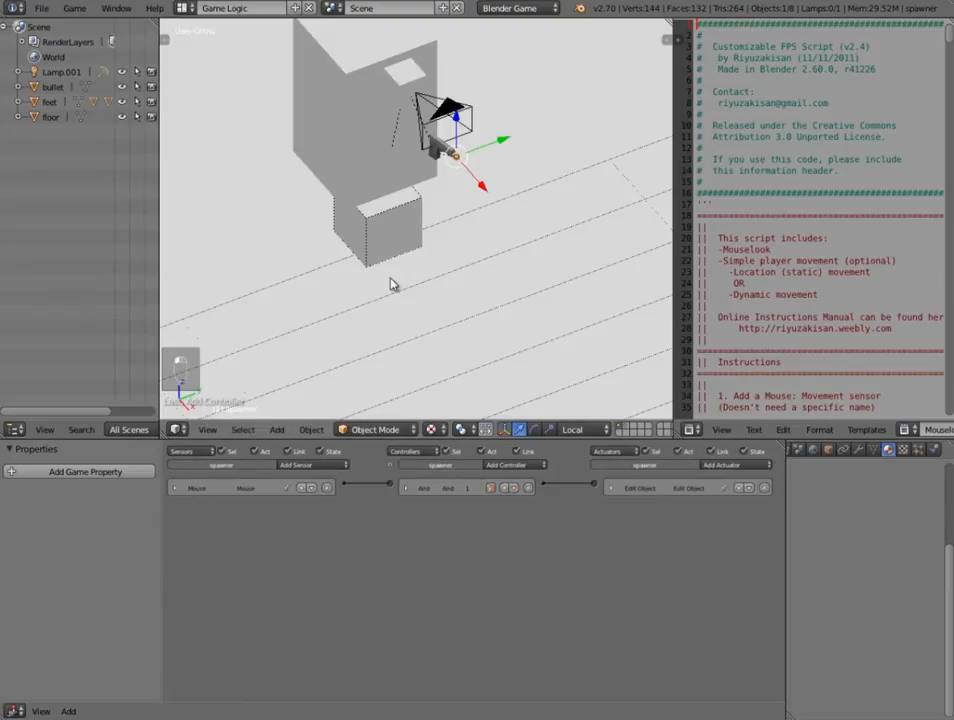
Test the game from the camera view by firing a bullet, and exit the game
key(KP_0)
key(p)
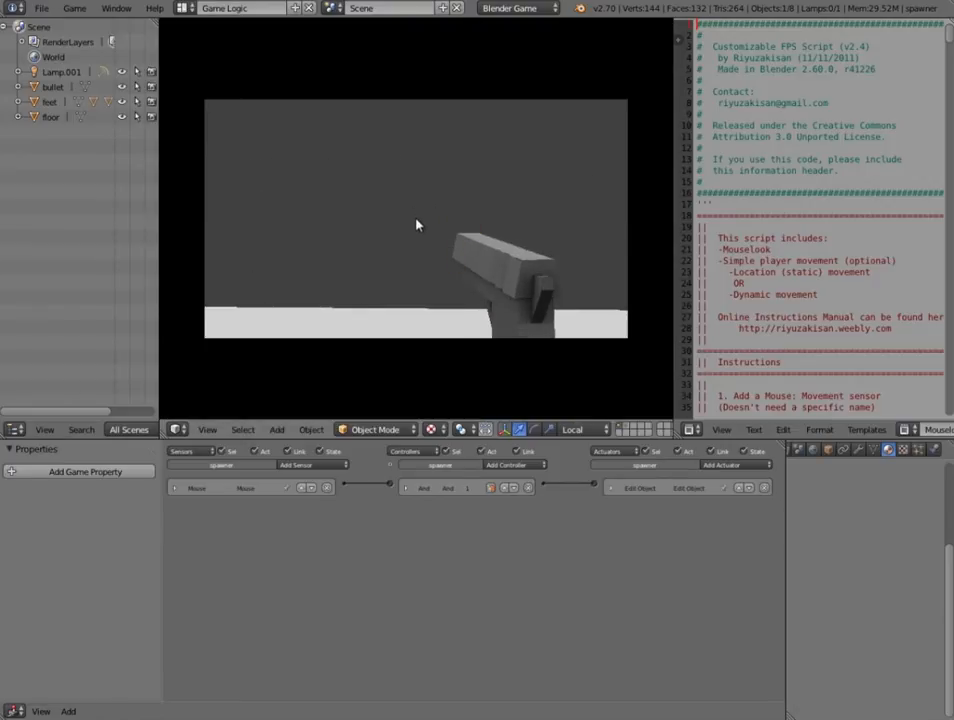
click(416, 225)
key(Escape)
Rotate the spawner -90° about the global Y axis
middle_drag(417, 224, 520, 280)
text(ry)
text(-90)
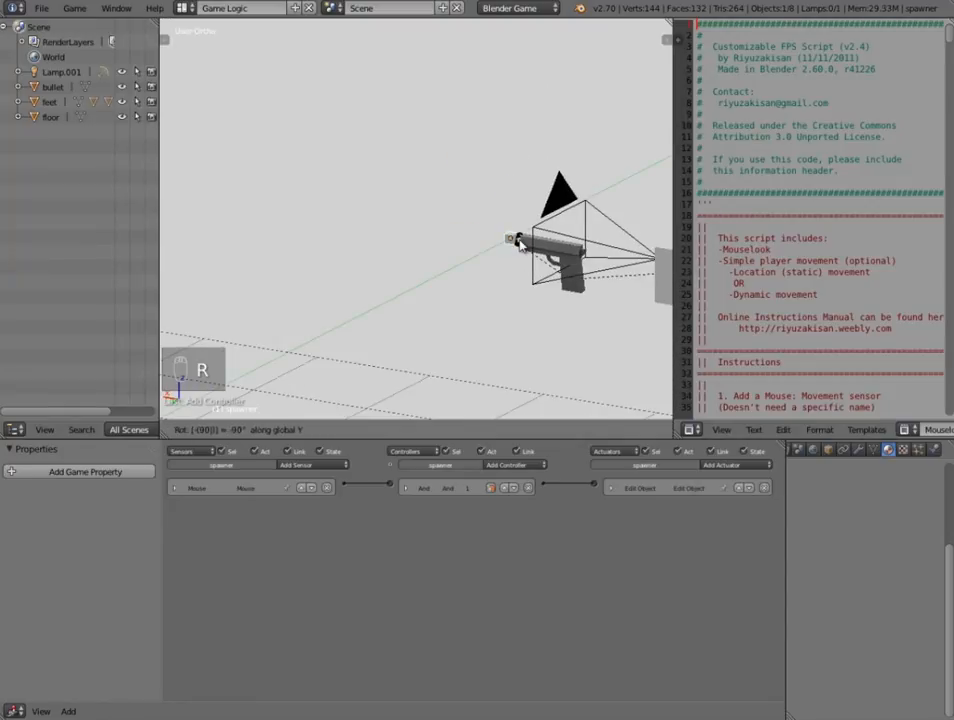
key(Return)
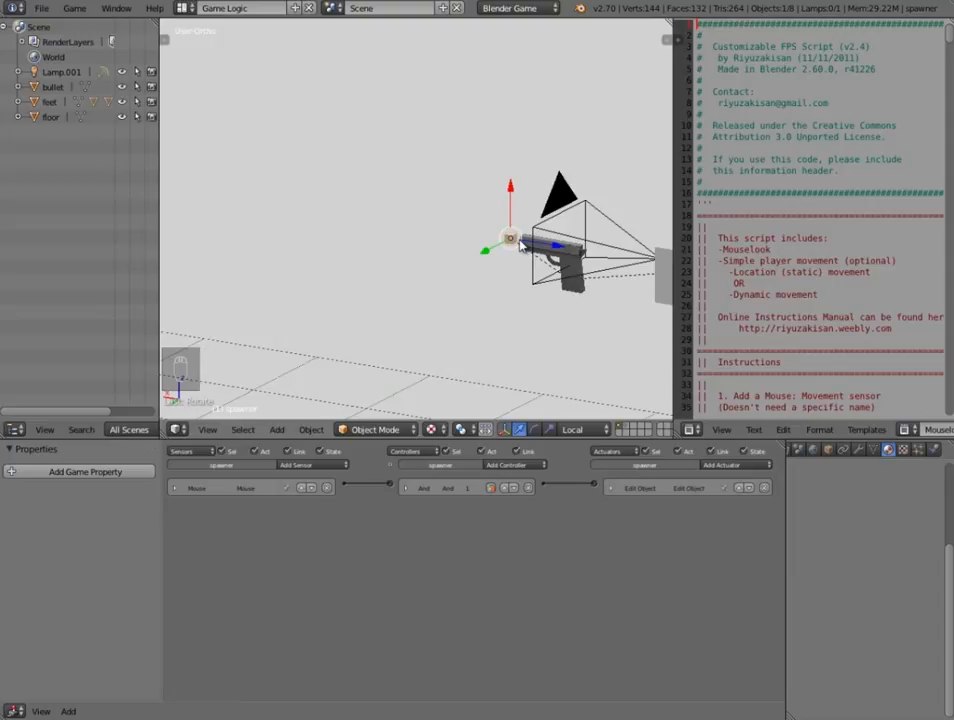
Run the game again from the camera view to check the direction of the bullets, and exit it
key(KP_0)
key(p)
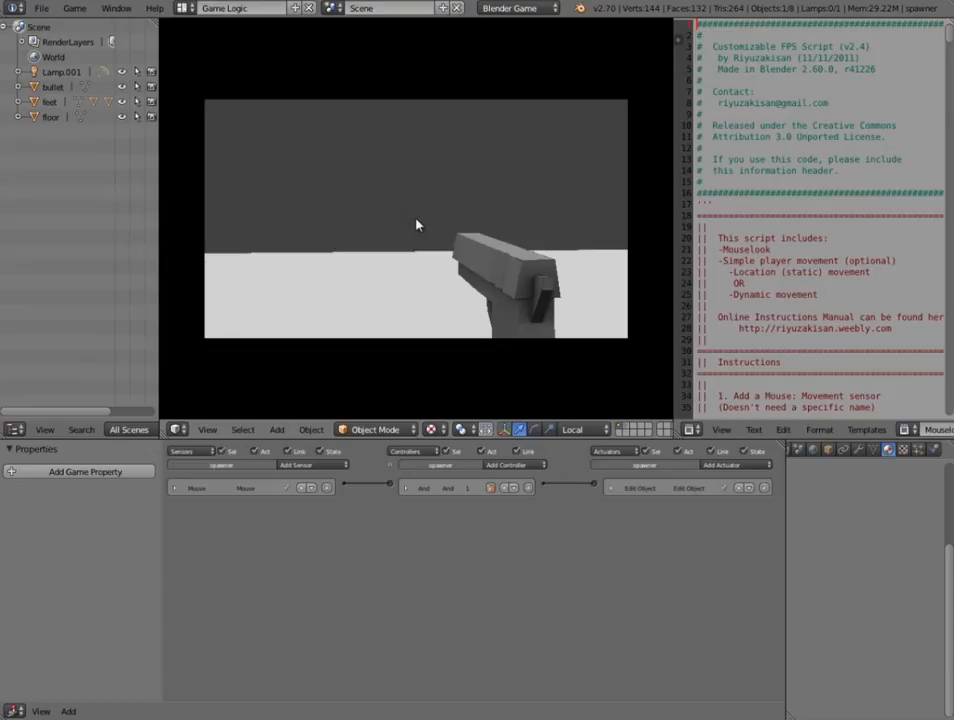
key(Escape)
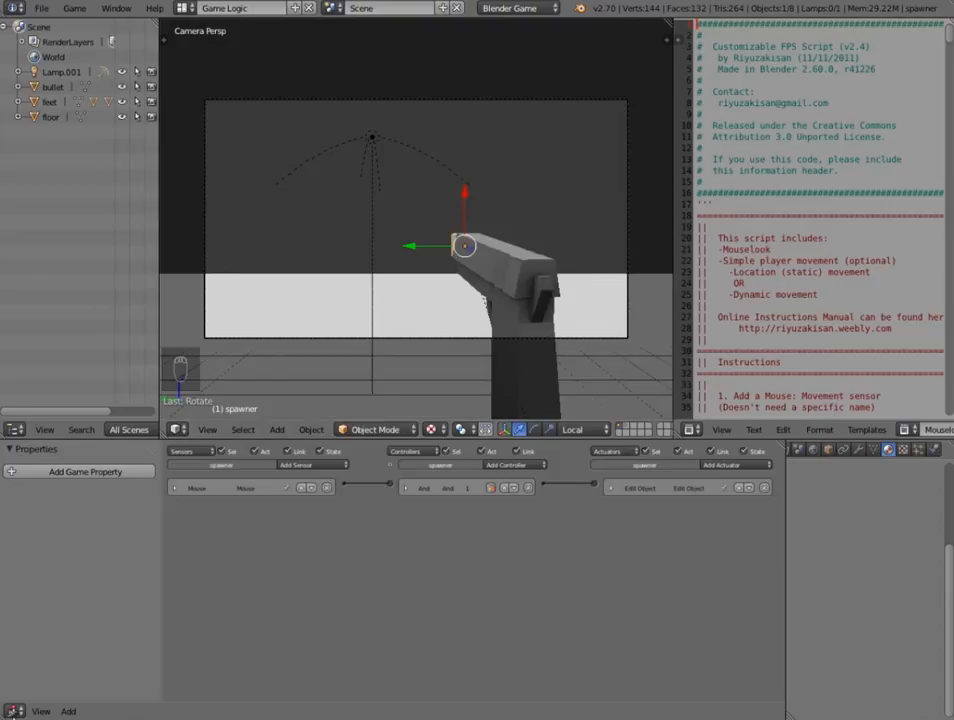
Split off a strip beneath the Logic Editor and turn it into a Timeline
drag(5, 716, 10, 645)
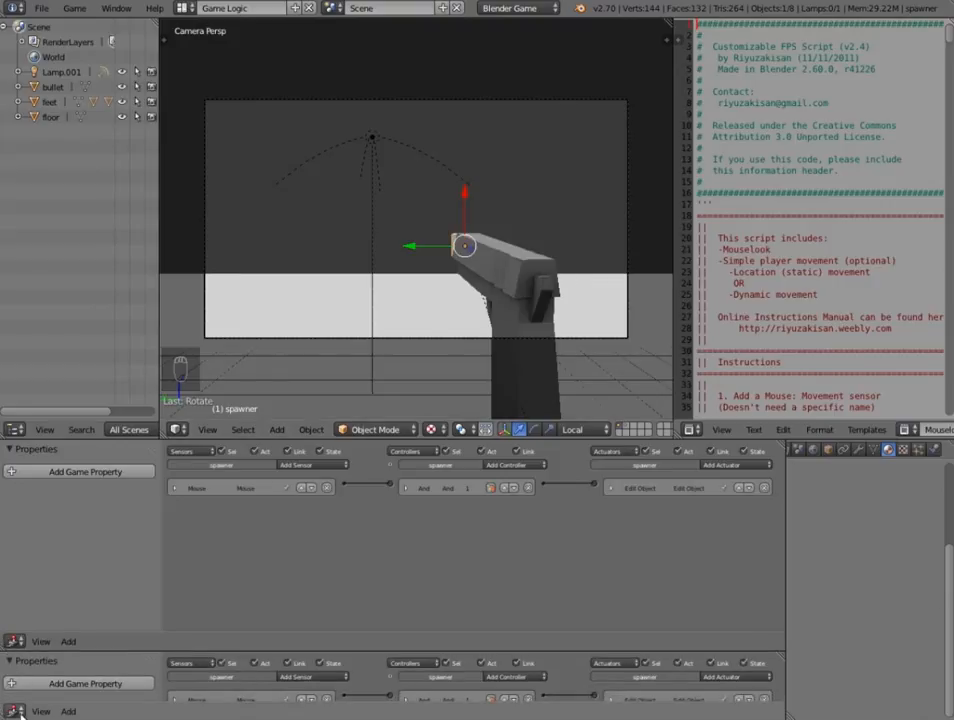
click(14, 711)
click(14, 711)
click(38, 669)
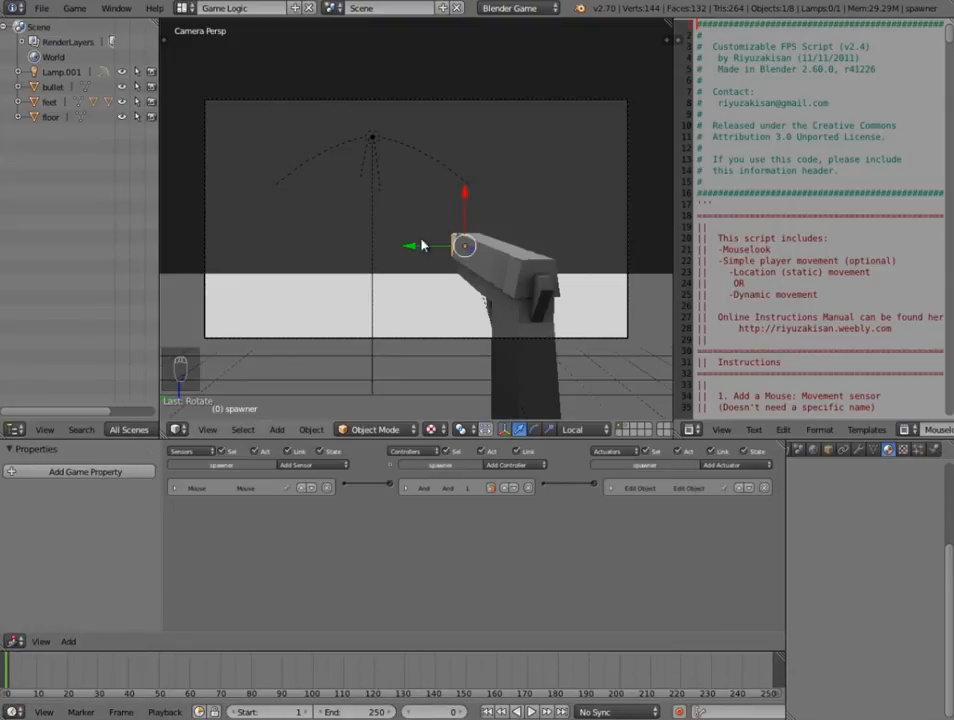
Select the gun and insert a LocRot keyframe at frame 0
right_click(508, 262)
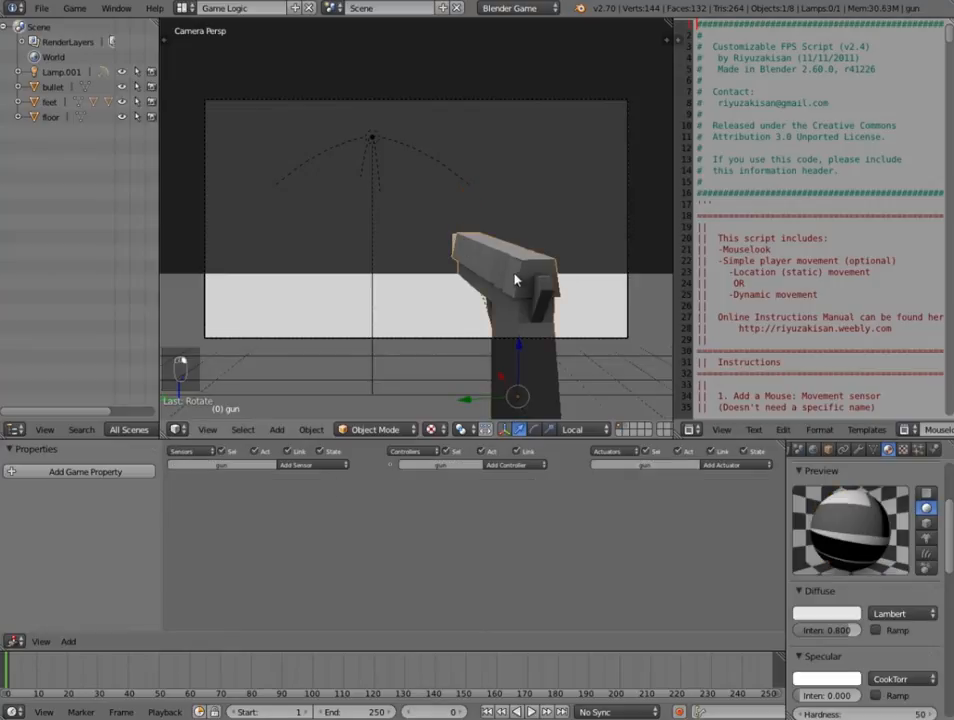
key(i)
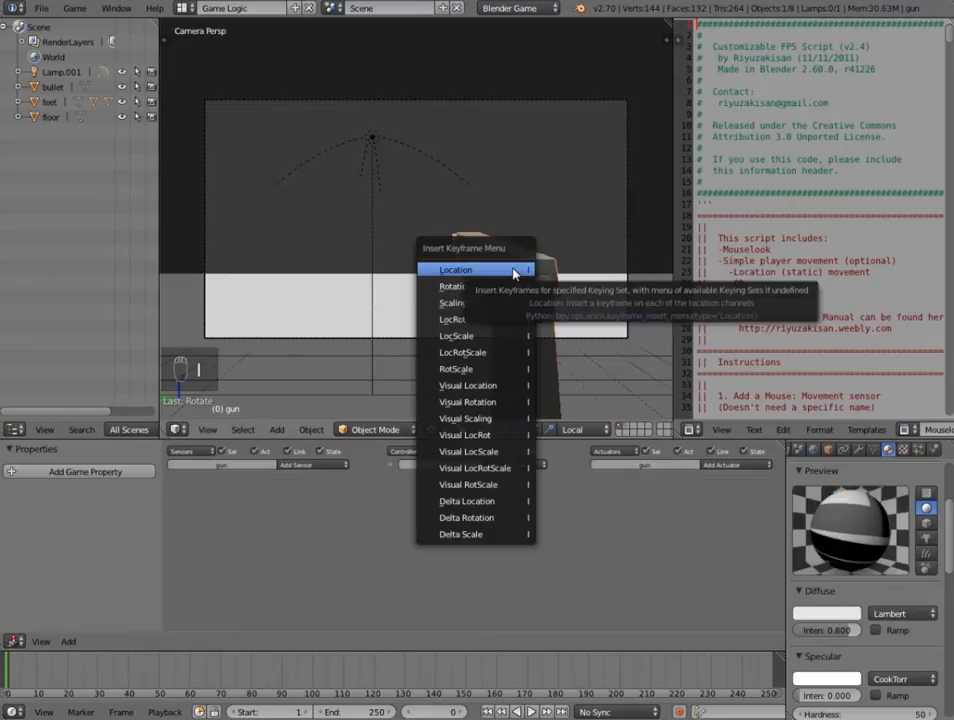
click(478, 320)
At frame 3, move the gun back along the global X axis and tilt it up about 13° around Y
click(55, 668)
drag(55, 668, 16, 668)
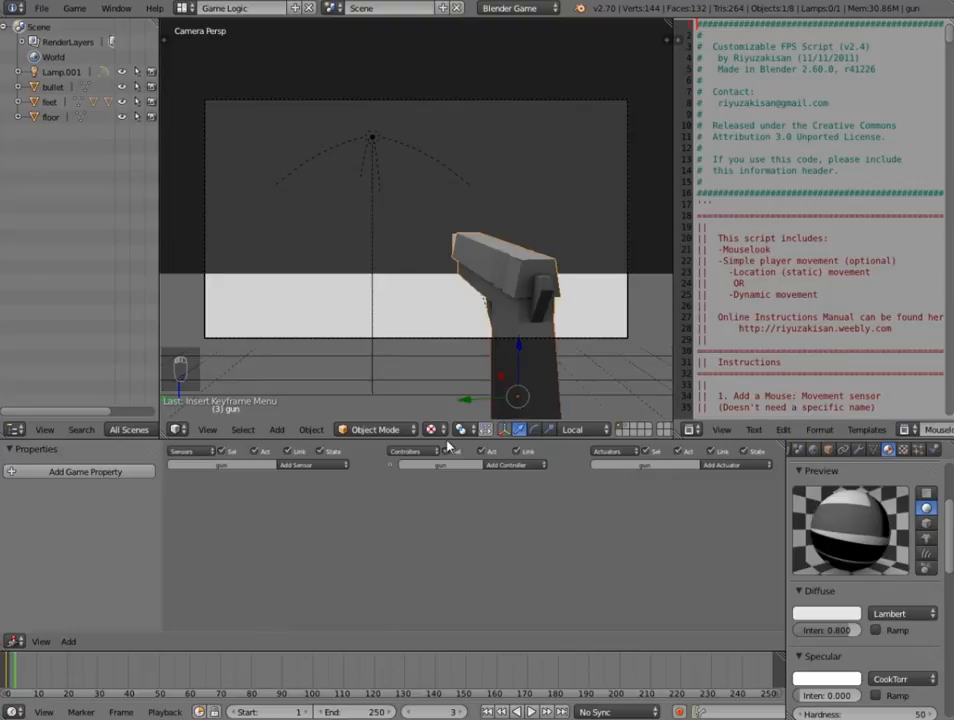
key(g)
key(x)
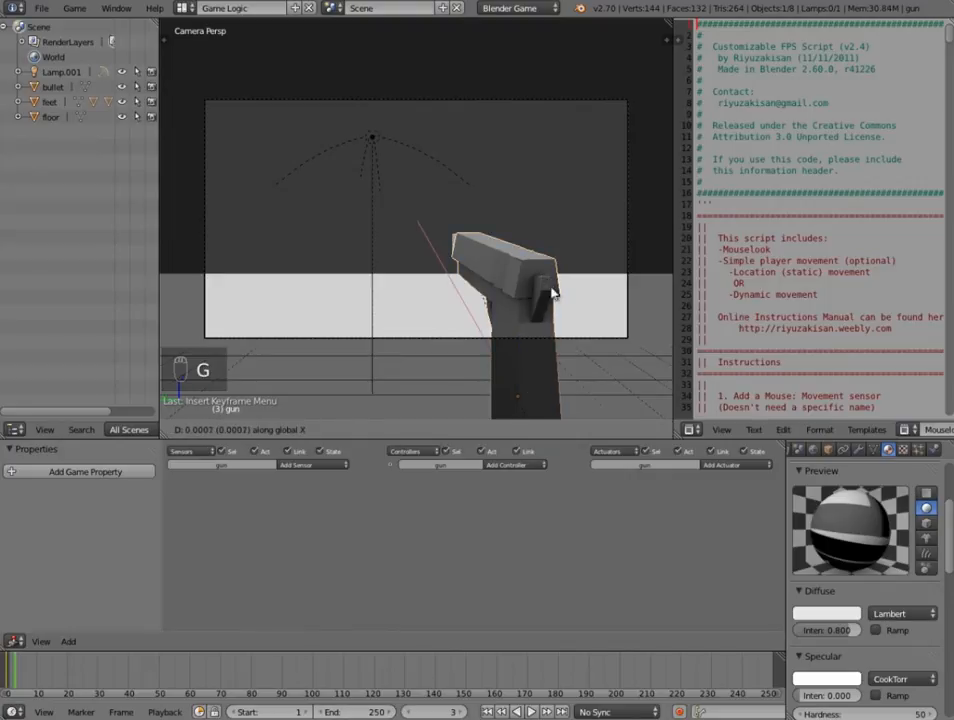
click(560, 179)
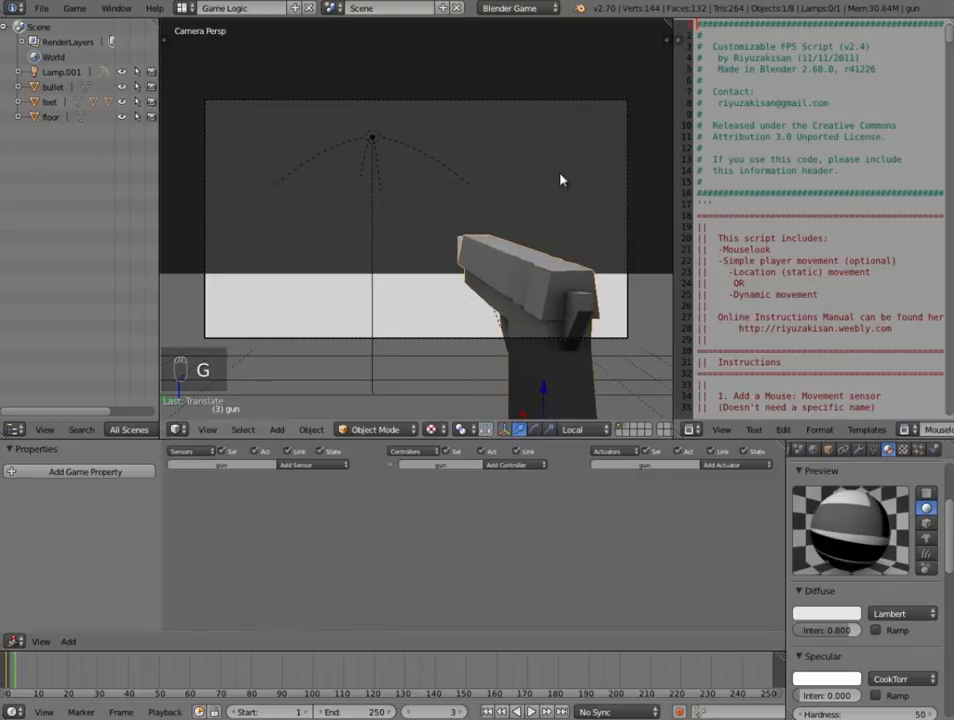
key(r)
key(y)
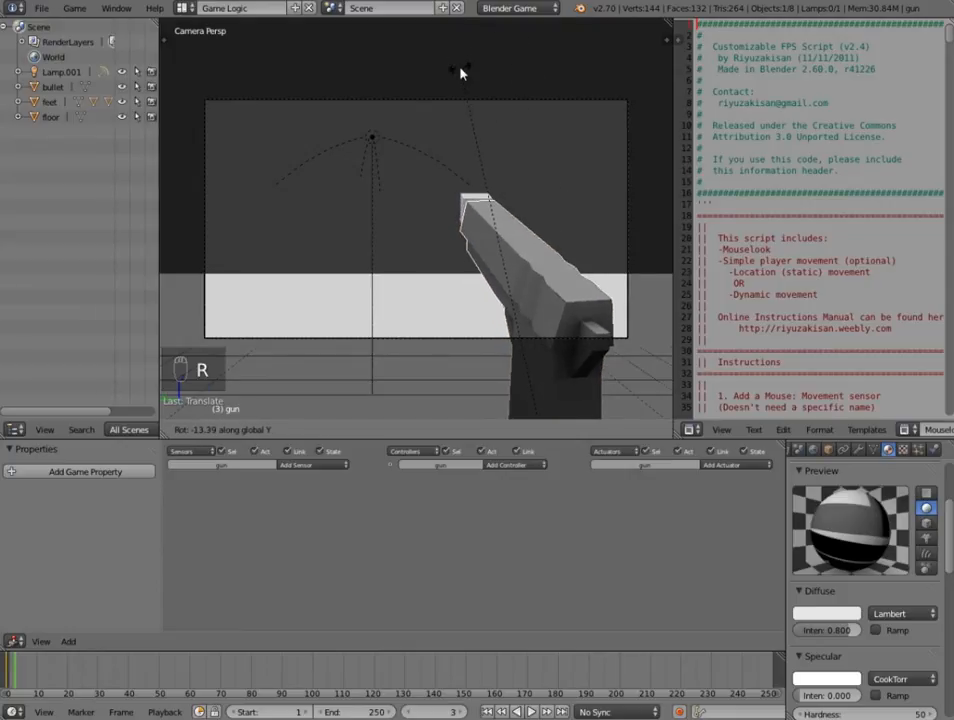
click(461, 72)
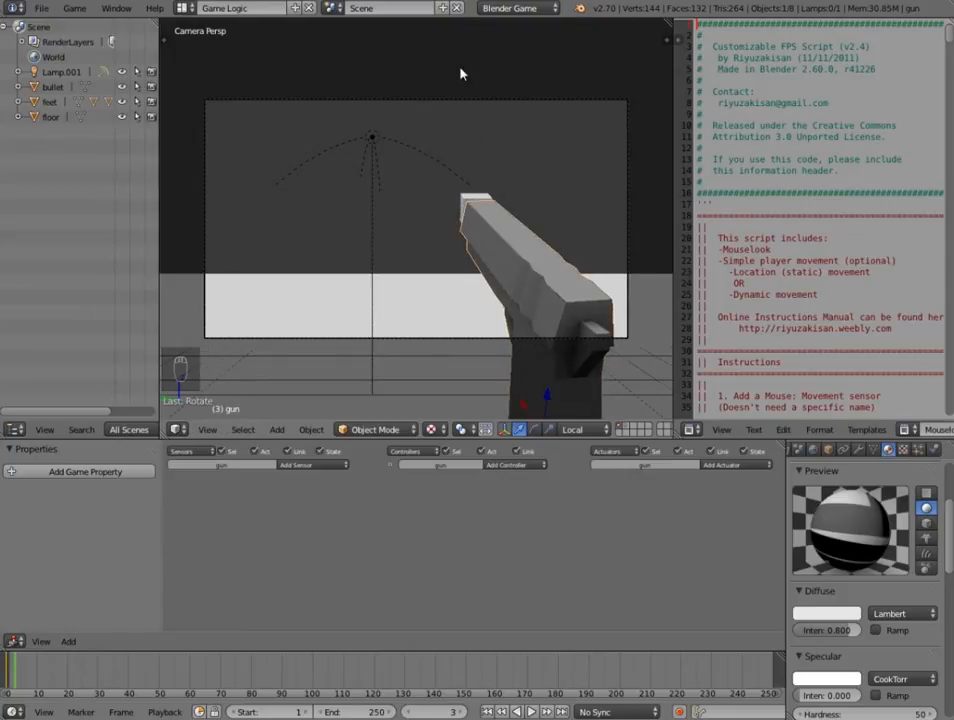
Shift the gun slightly upward and insert a LocRot keyframe for the recoil pose at frame 3
key(g)
click(517, 200)
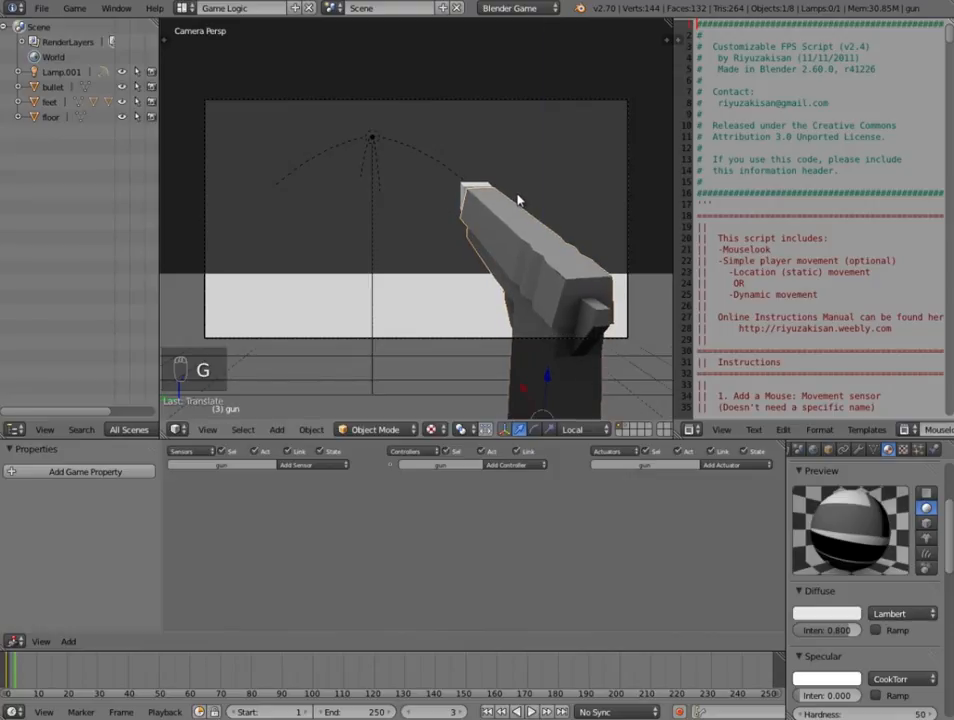
key(i)
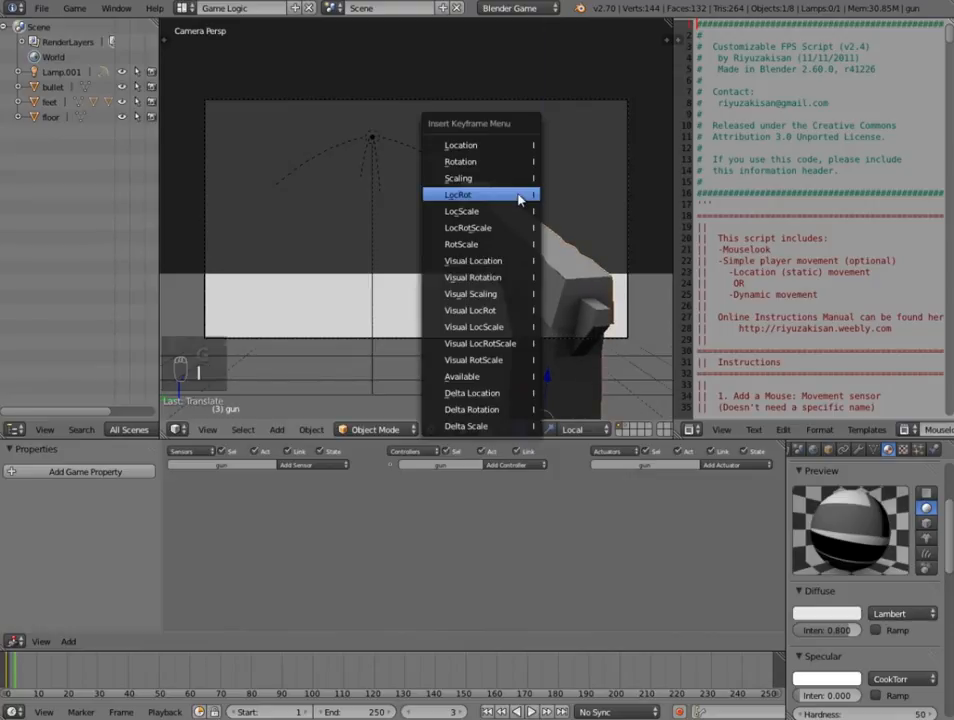
click(519, 199)
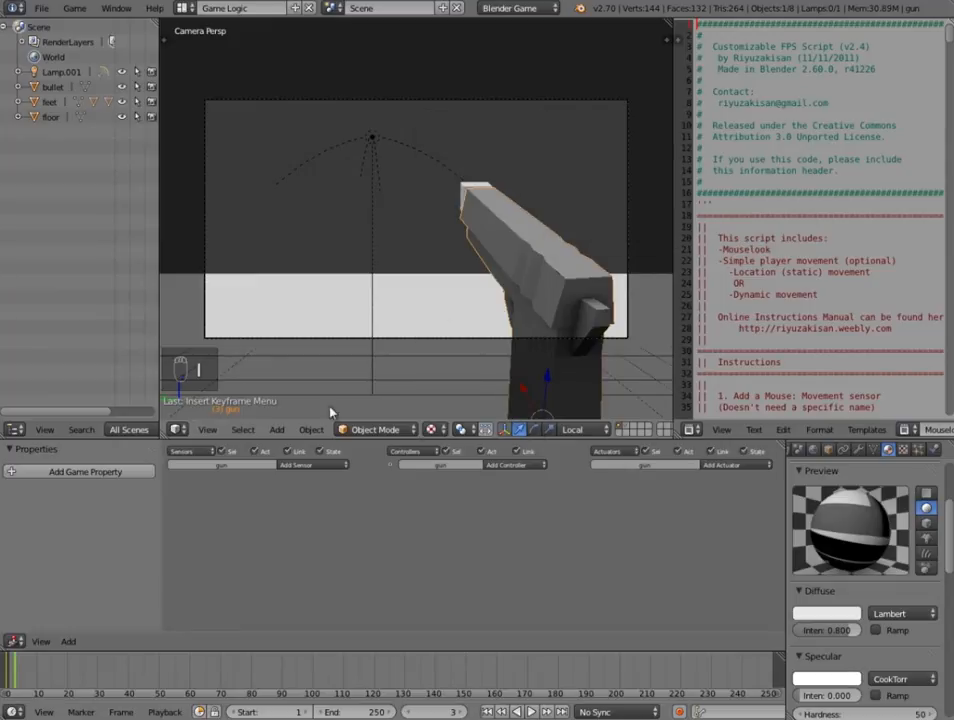
Return to frame 0 and change the text editor area to a Graph Editor
drag(13, 669, 764, 668)
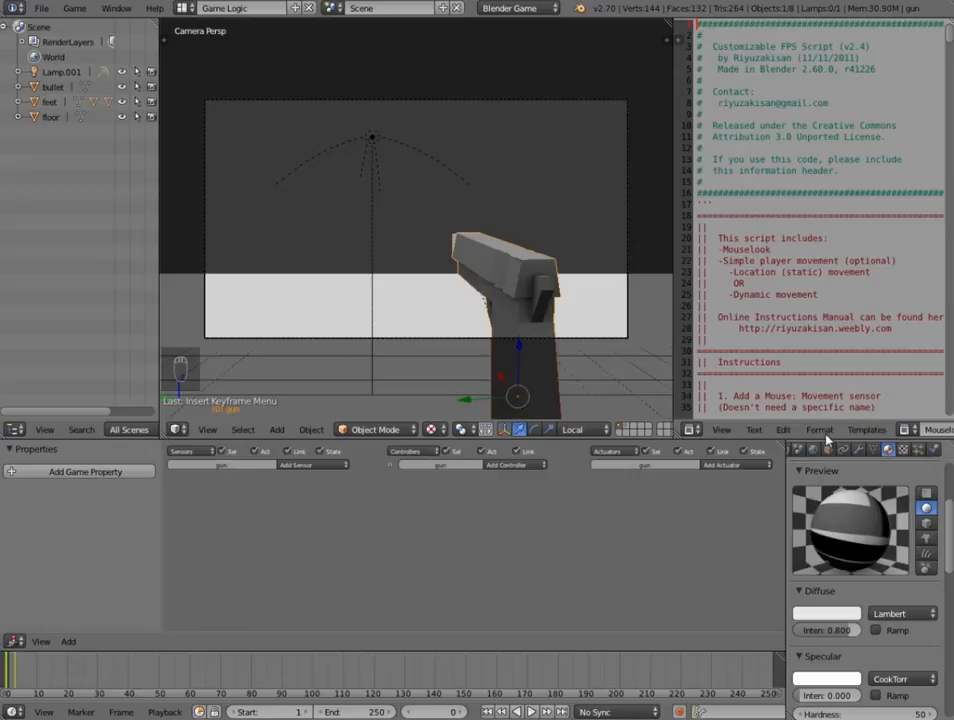
click(690, 430)
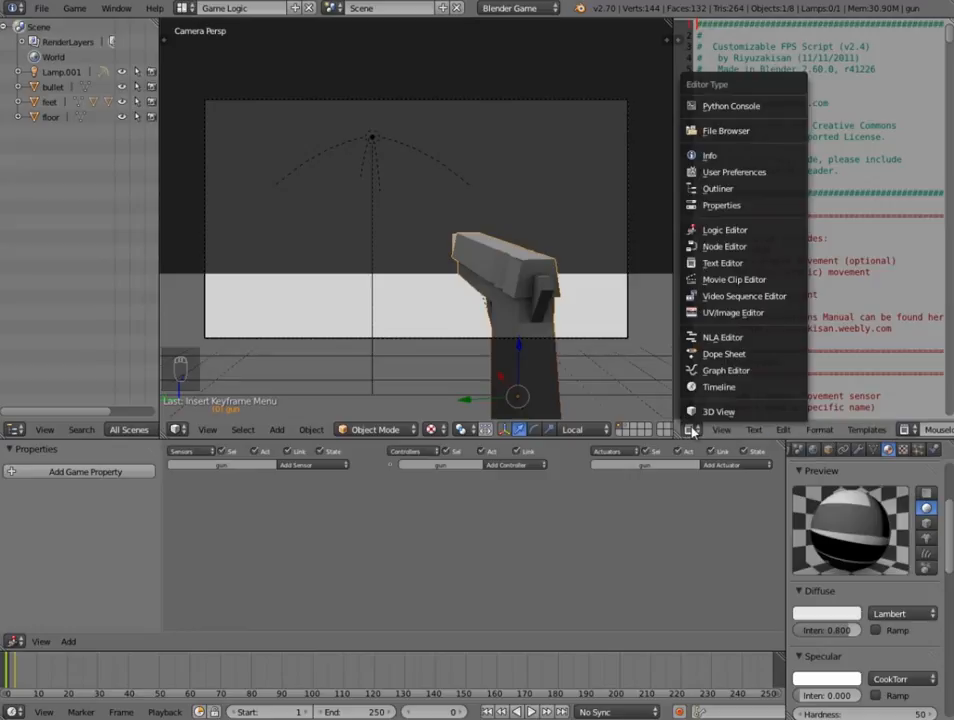
click(719, 375)
drag(835, 283, 738, 285)
click(18, 670)
drag(20, 671, 5, 671)
Select the gun's keyframes at frame 0 and duplicate them 5 frames along X
key(a)
key(a)
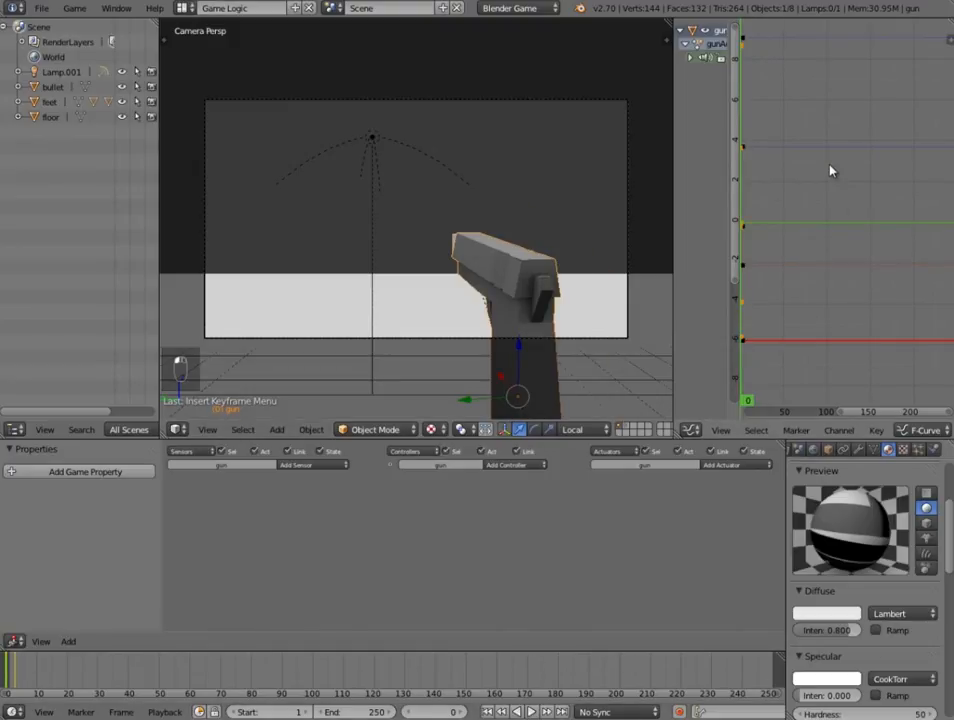
key(ctrl+k)
key(shift+d)
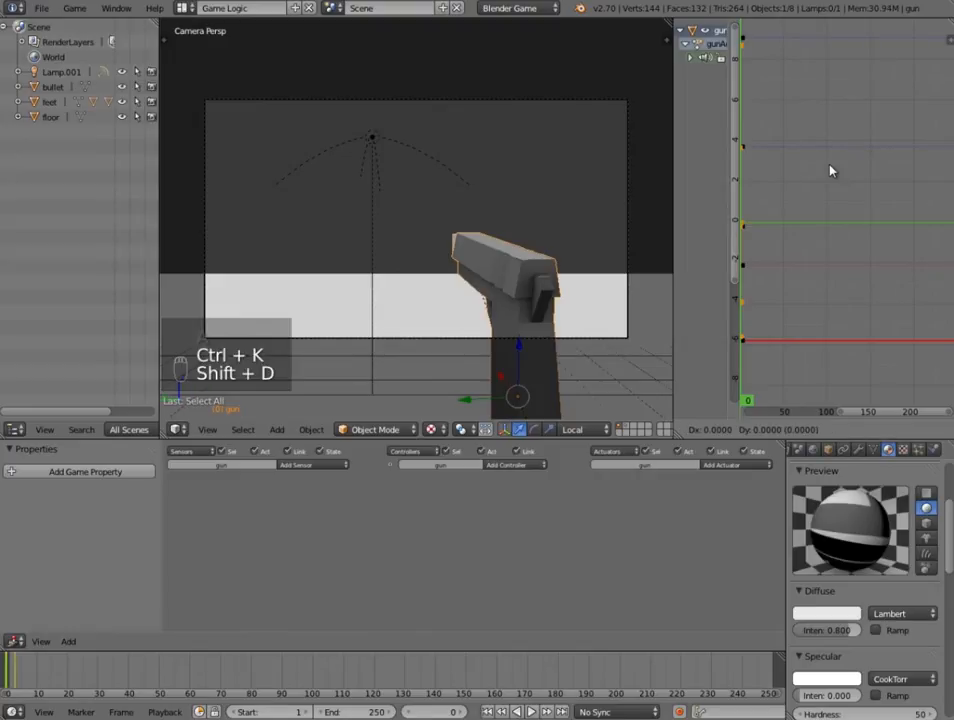
key(x)
key(5)
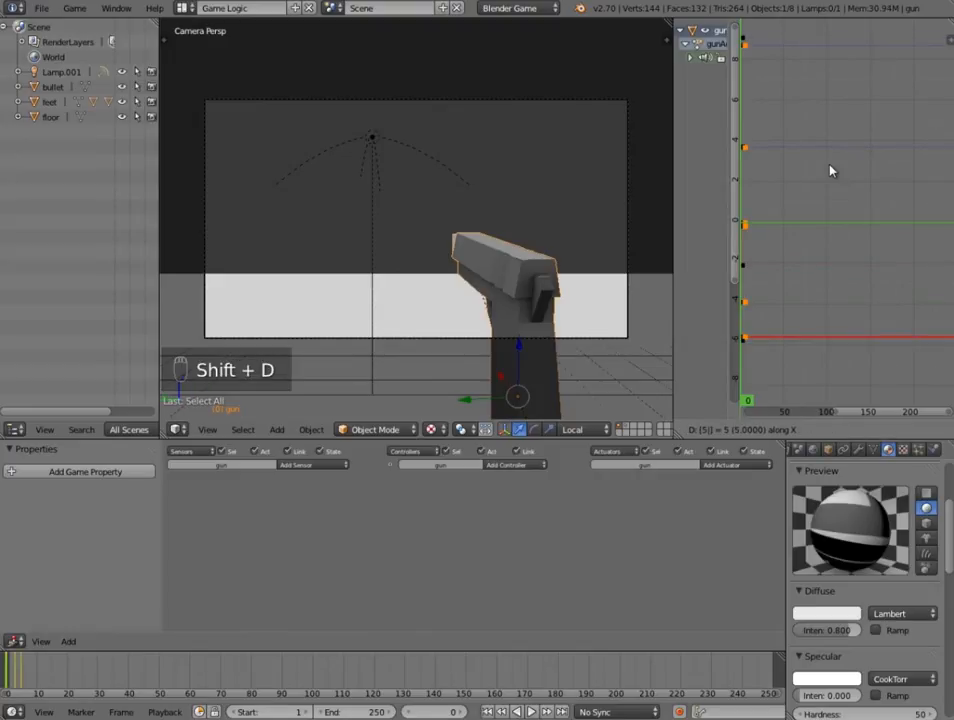
click(830, 171)
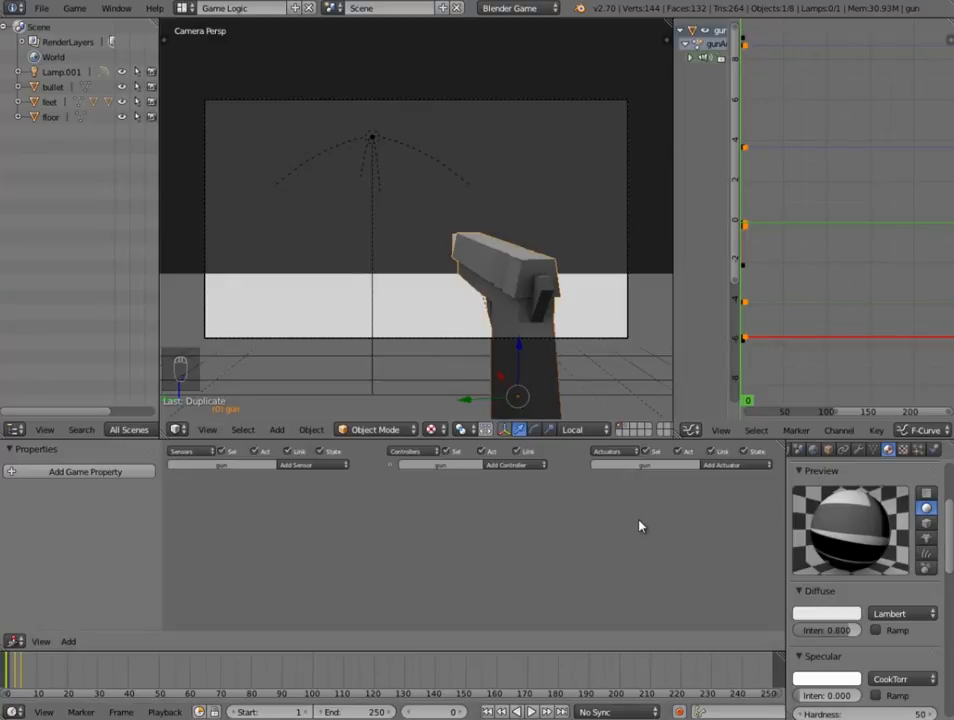
Add an Action actuator to the gun that plays gunAction with end frame 5
click(727, 465)
click(729, 478)
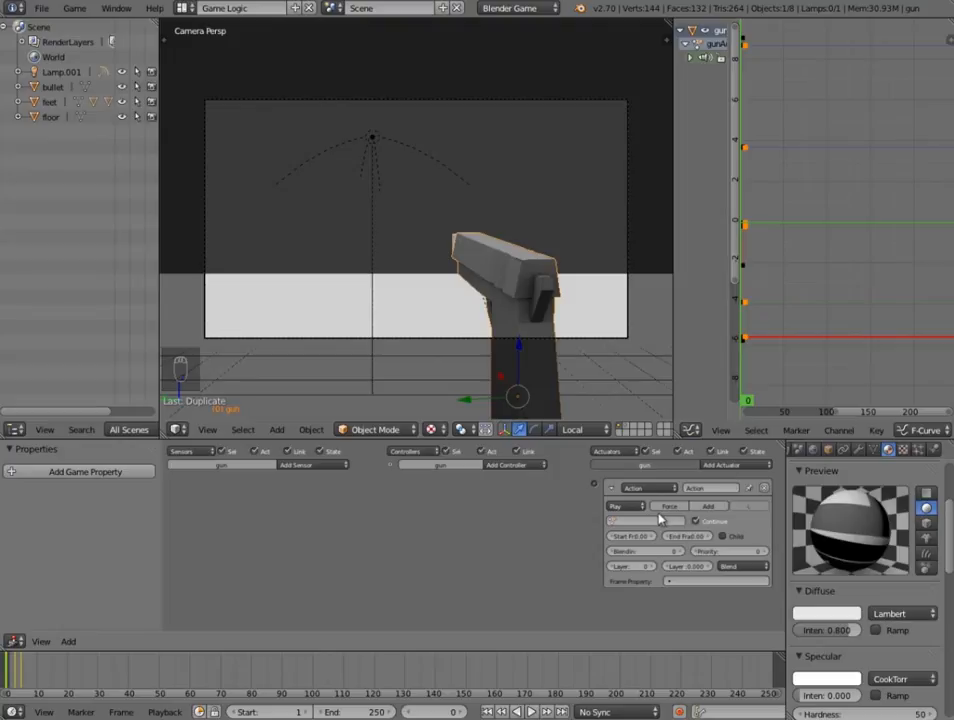
click(652, 522)
click(653, 537)
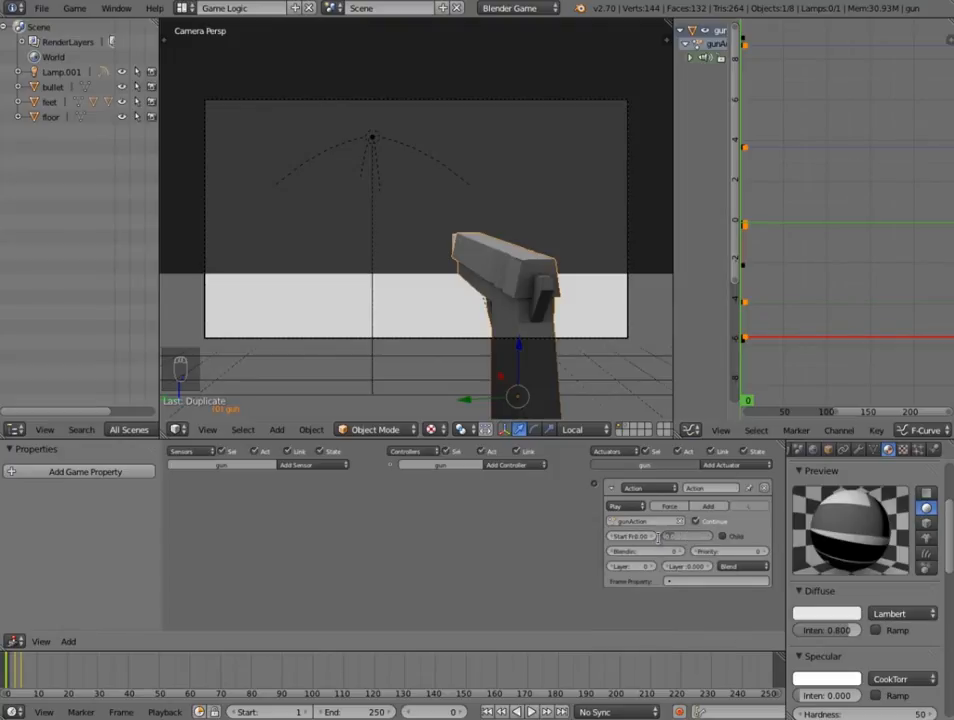
key(Return)
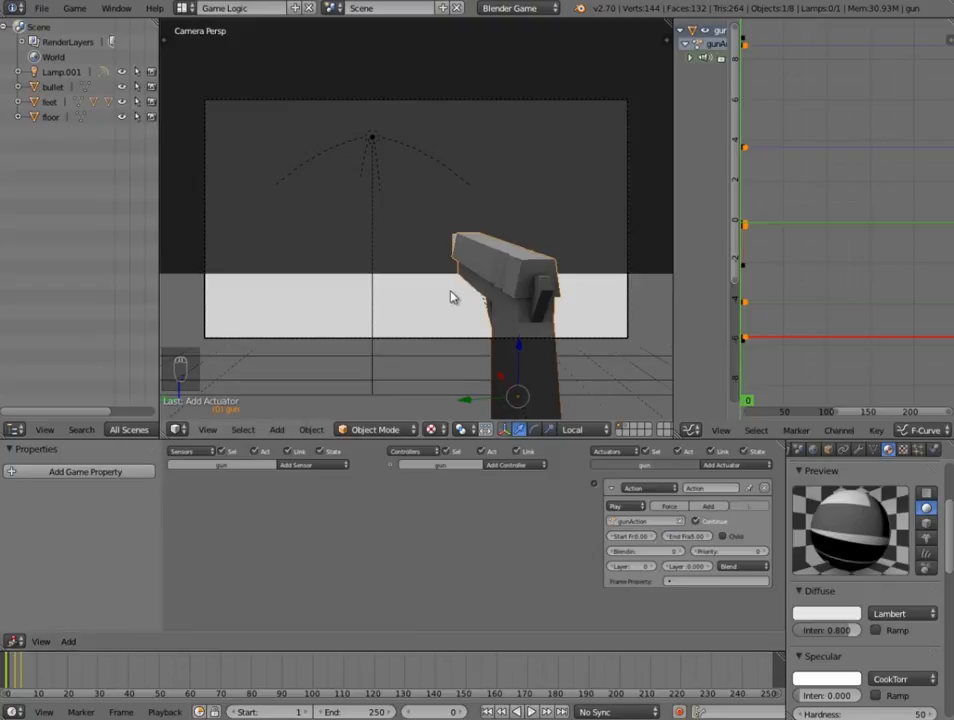
Select the spawner together with the gun, link the spawner's And controller to the gun's Action actuator, and collapse the actuators
middle_drag(430, 243, 566, 285)
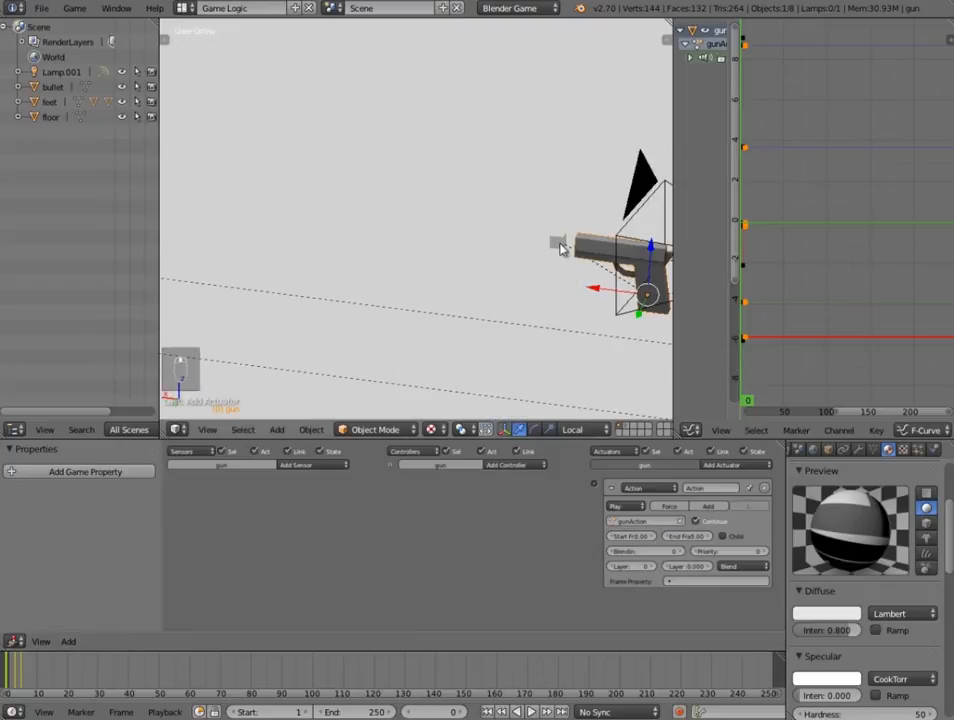
shift+right_click(558, 242)
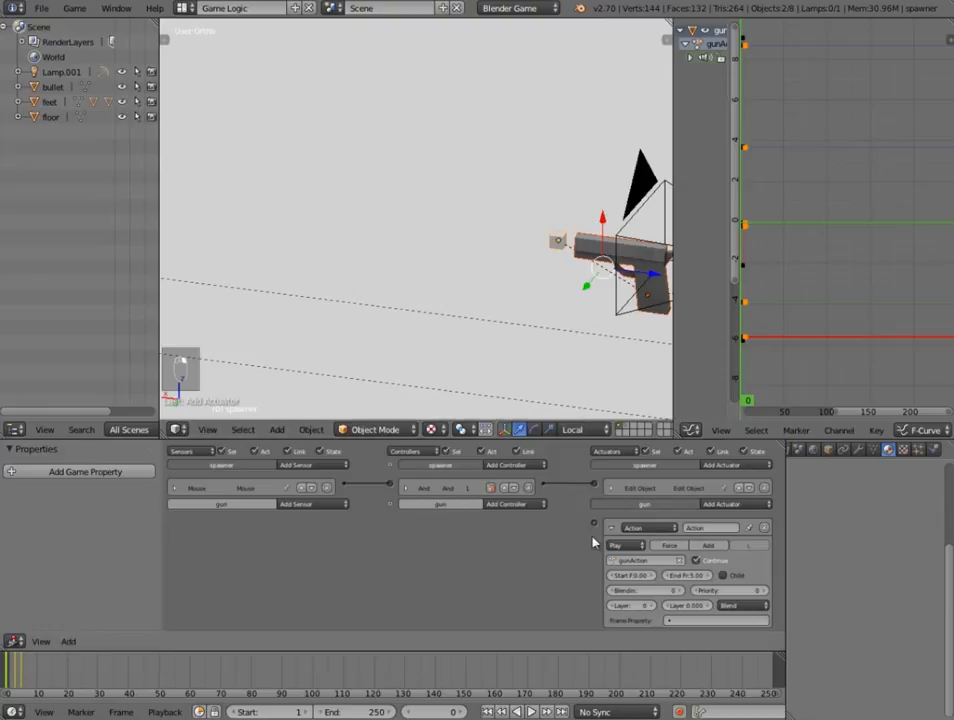
drag(545, 485, 594, 526)
click(611, 488)
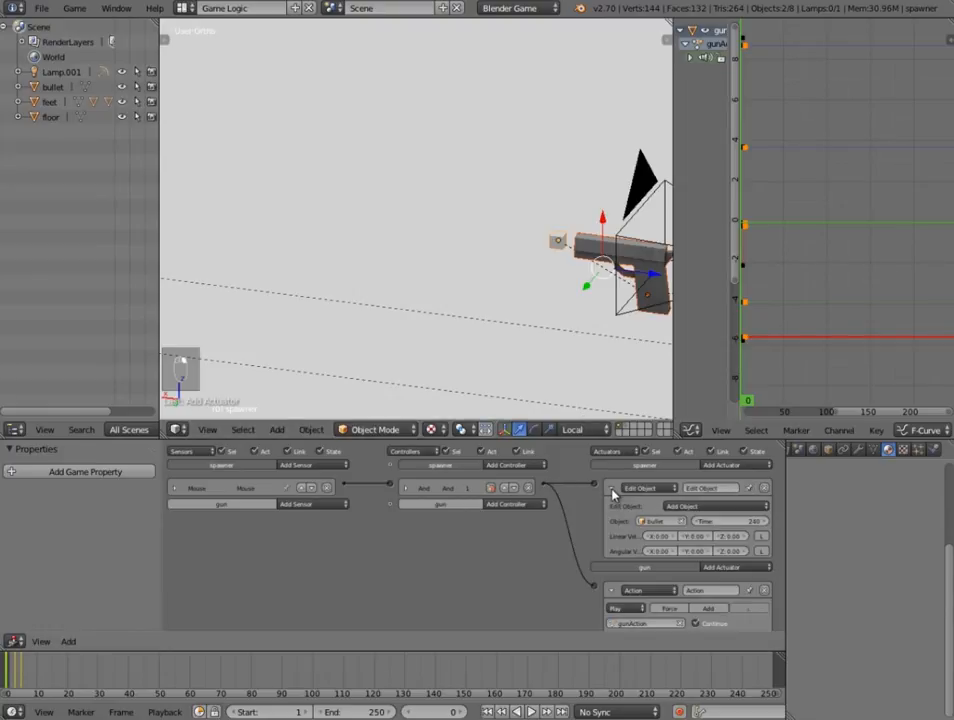
click(612, 489)
click(613, 527)
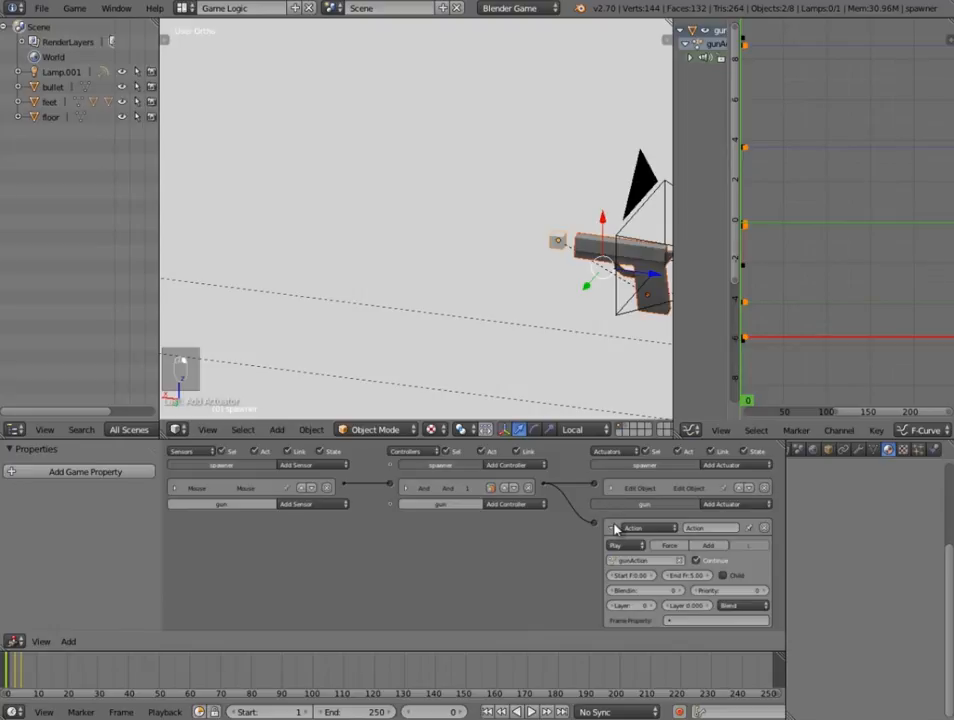
click(613, 527)
Select only the spawner and move it along its local Z axis closer to the gun's muzzle
key(a)
click(558, 242)
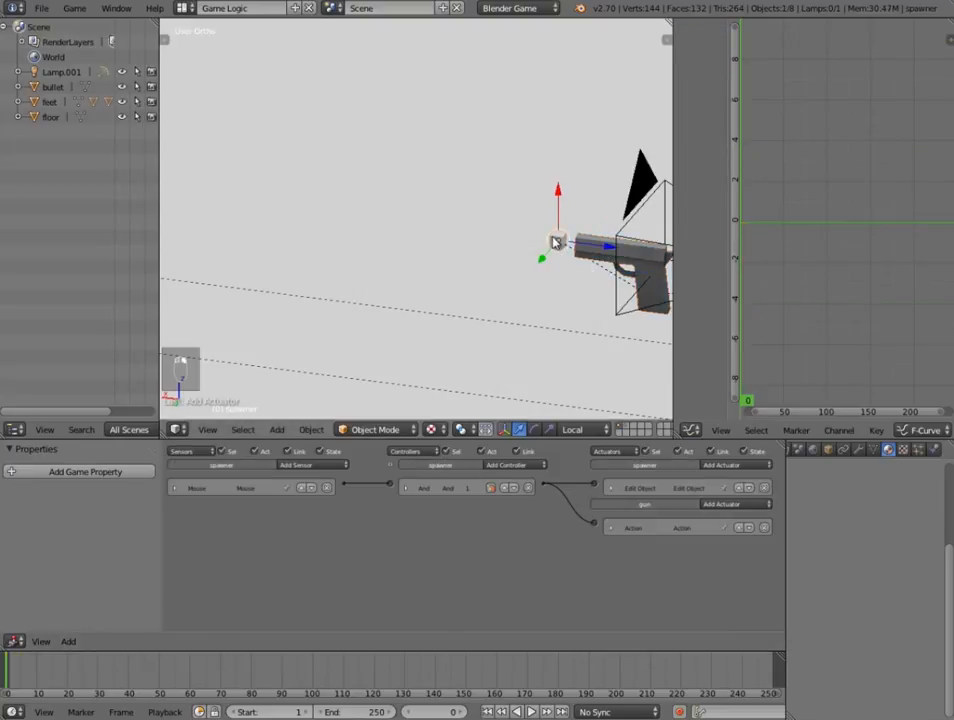
key(g)
key(z)
key(z)
click(616, 252)
Run the game from the camera view and fire the gun to test the bullet and recoil animation
middle_drag(616, 252, 557, 304)
key(KP_0)
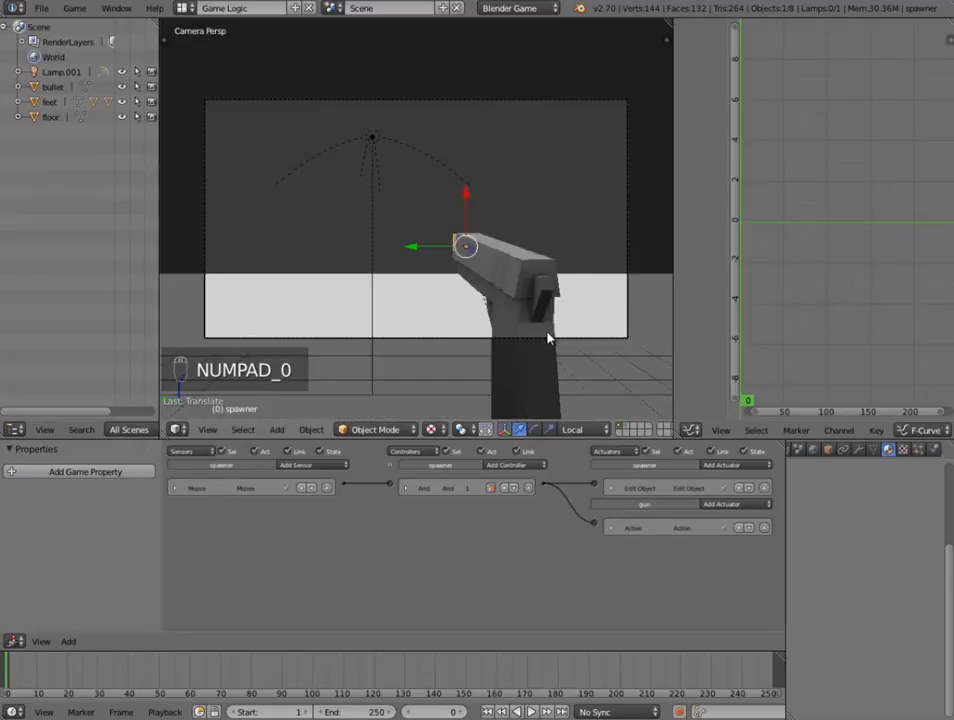
click(416, 222)
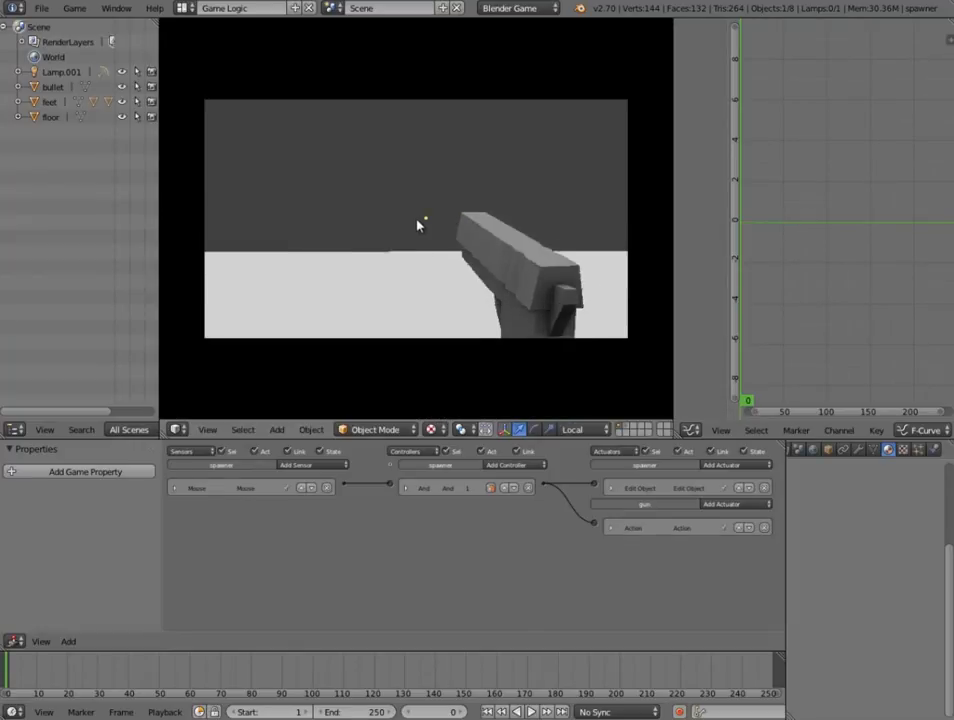
Fire several more shots in the running game while aiming around to check the bullets and recoil, and end the game
click(419, 221)
click(405, 230)
click(424, 220)
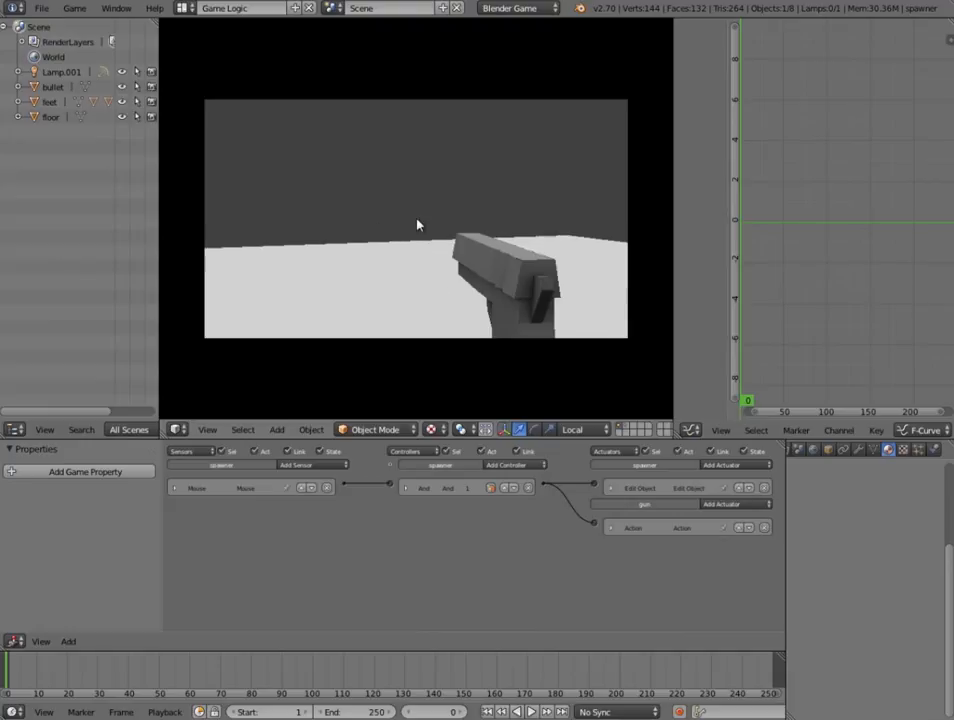
click(437, 220)
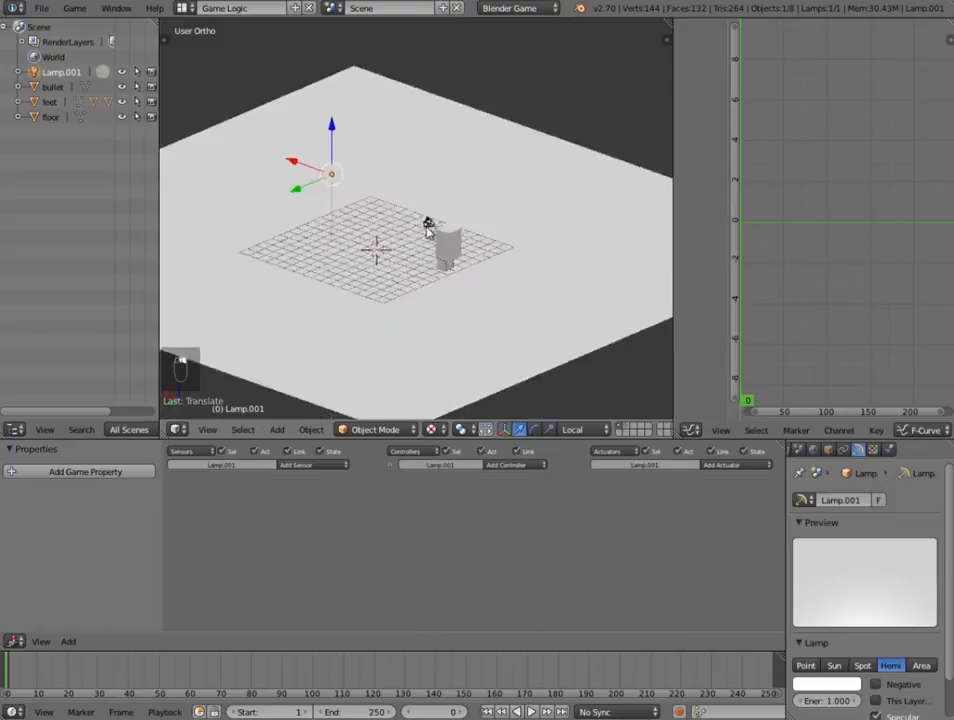
Move the lamp to a new position over the floor, away from the player
scroll(426, 228, down, 4)
key(g)
click(288, 226)
Add a cube to the scene and move it along the X axis, away from the player in front of the camera
key(shift+a)
mouse_move(443, 215)
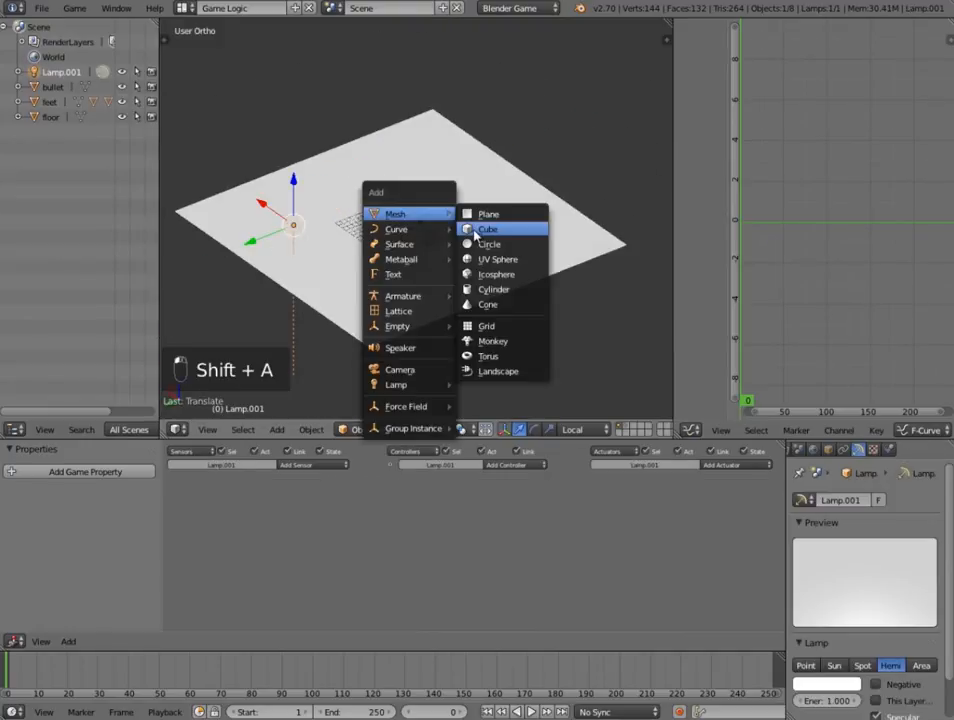
click(475, 233)
scroll(368, 238, up, 3)
middle_drag(366, 238, 424, 272)
scroll(424, 272, up, 2)
scroll(344, 268, down, 4)
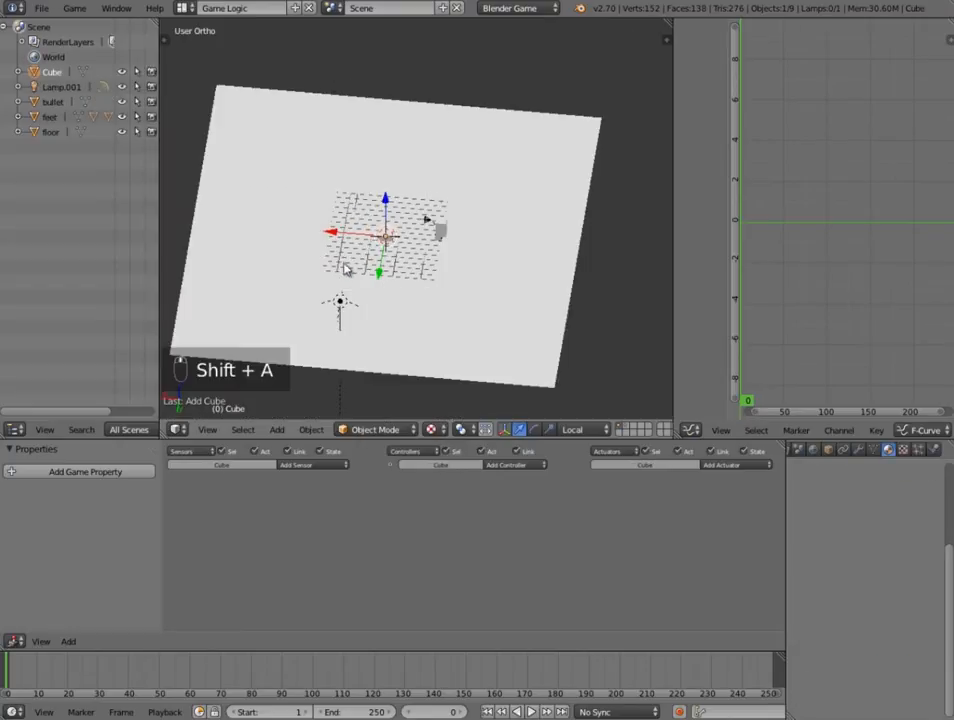
drag(340, 237, 264, 241)
middle_drag(264, 241, 308, 222)
Scale the cube taller along the Z axis and raise it along Z
scroll(308, 222, up, 5)
key(s)
key(z)
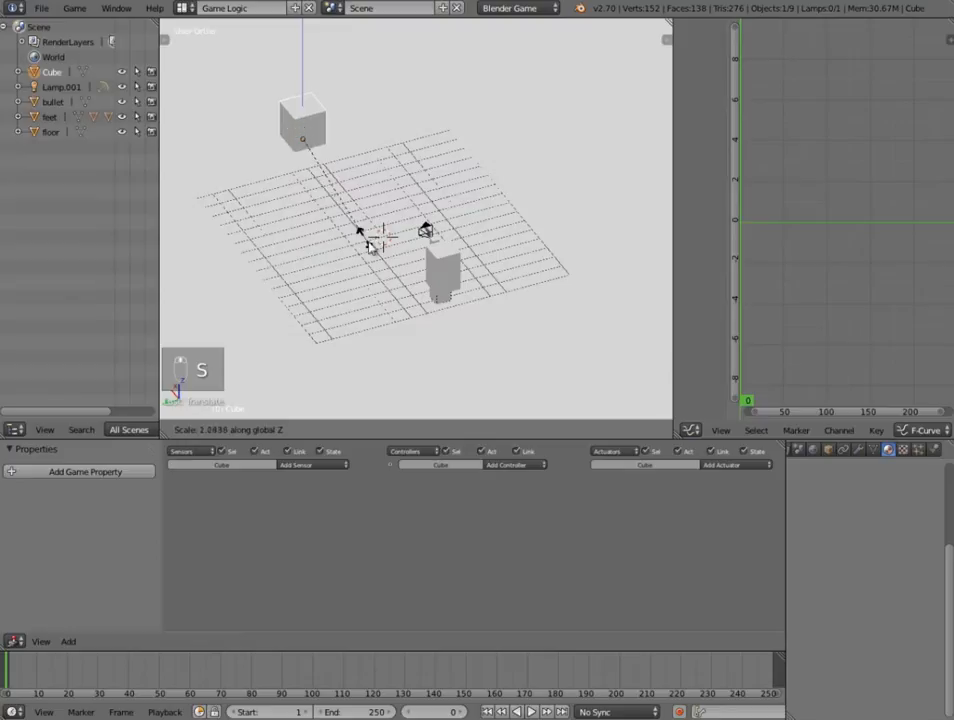
click(415, 298)
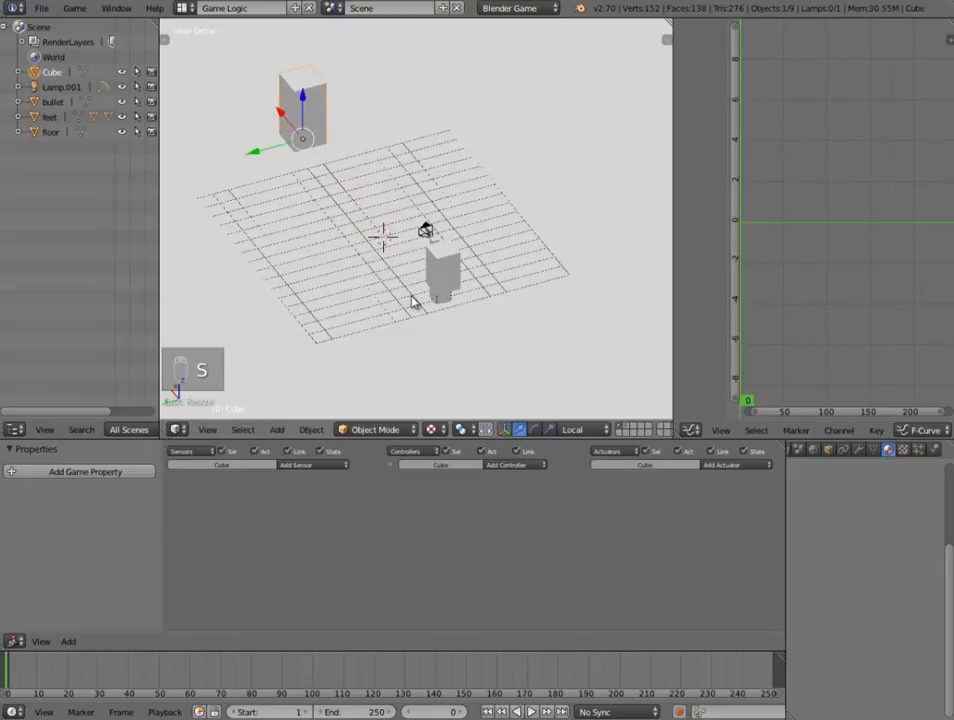
key(g)
key(z)
click(395, 230)
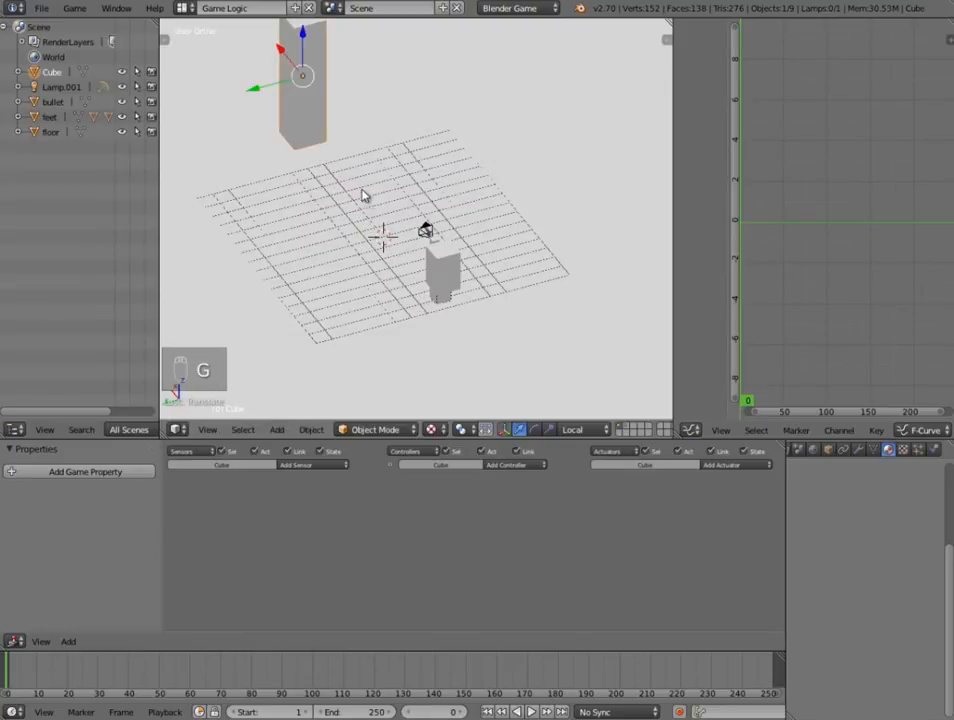
Stretch the cube along the Y axis into a wide wall and adjust its height along Z against the floor
key(s)
key(y)
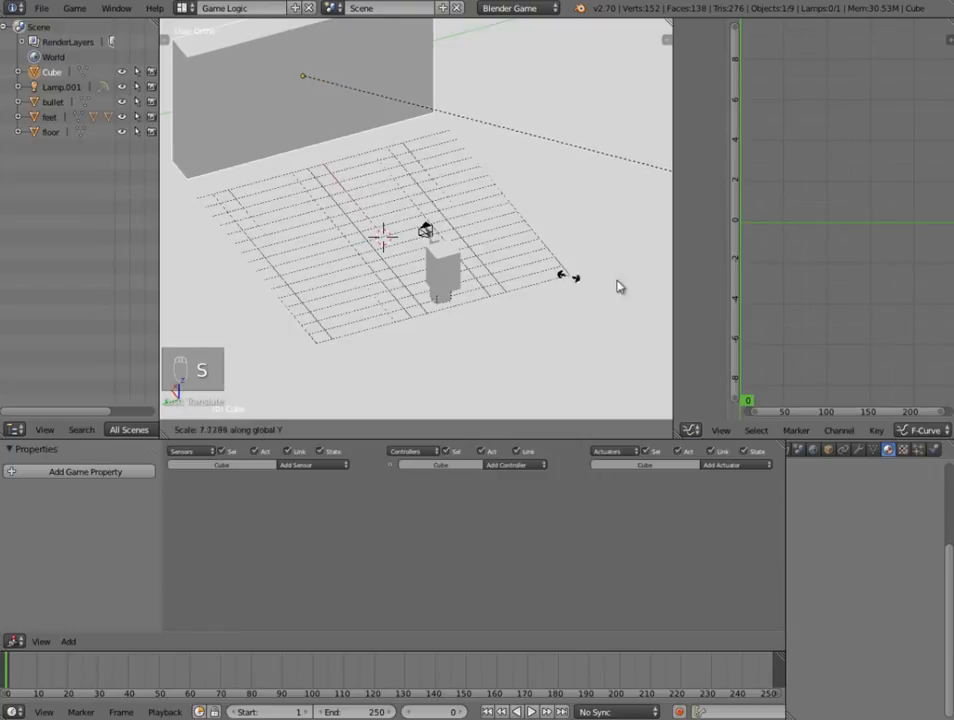
click(228, 311)
scroll(240, 301, down, 3)
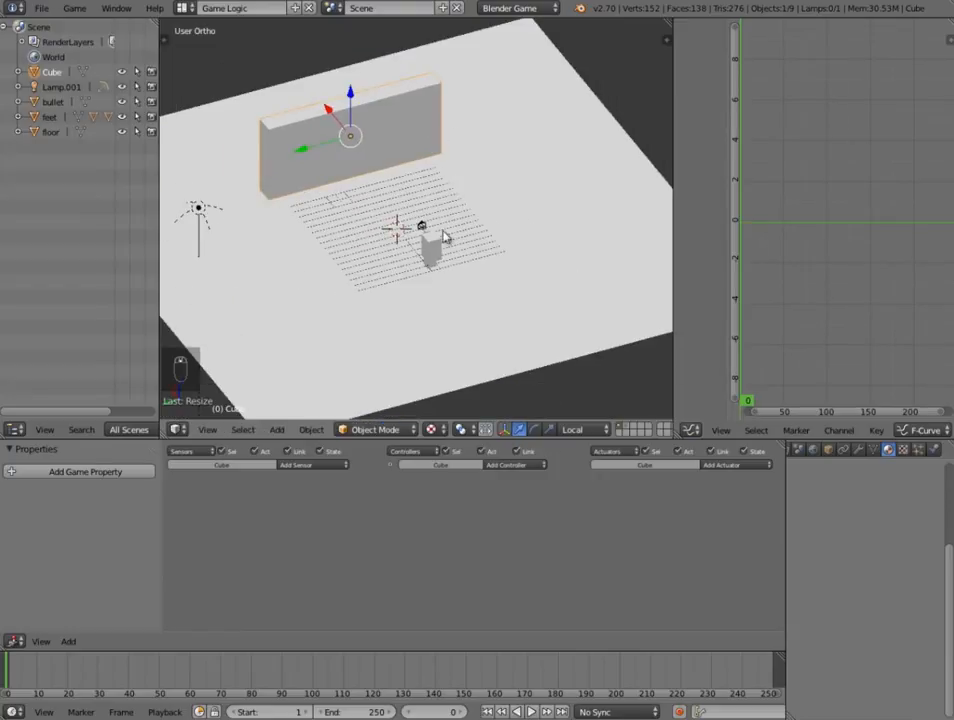
middle_drag(443, 234, 388, 196)
key(g)
key(z)
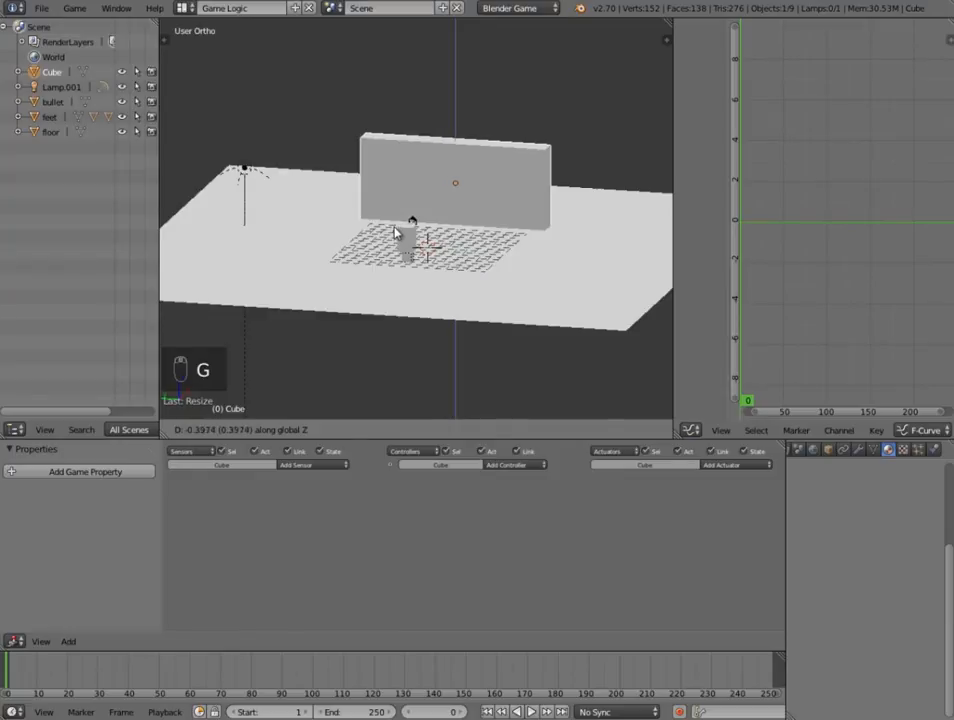
click(395, 231)
Reselect the wall, scale it along the X axis to adjust its thickness, and clear the selection
key(a)
middle_drag(446, 226, 406, 231)
right_click(562, 208)
middle_drag(540, 320, 452, 299)
key(s)
key(x)
click(450, 287)
key(a)
Select the floor and set the transform orientation to Global
scroll(459, 293, down, 3)
right_click(456, 286)
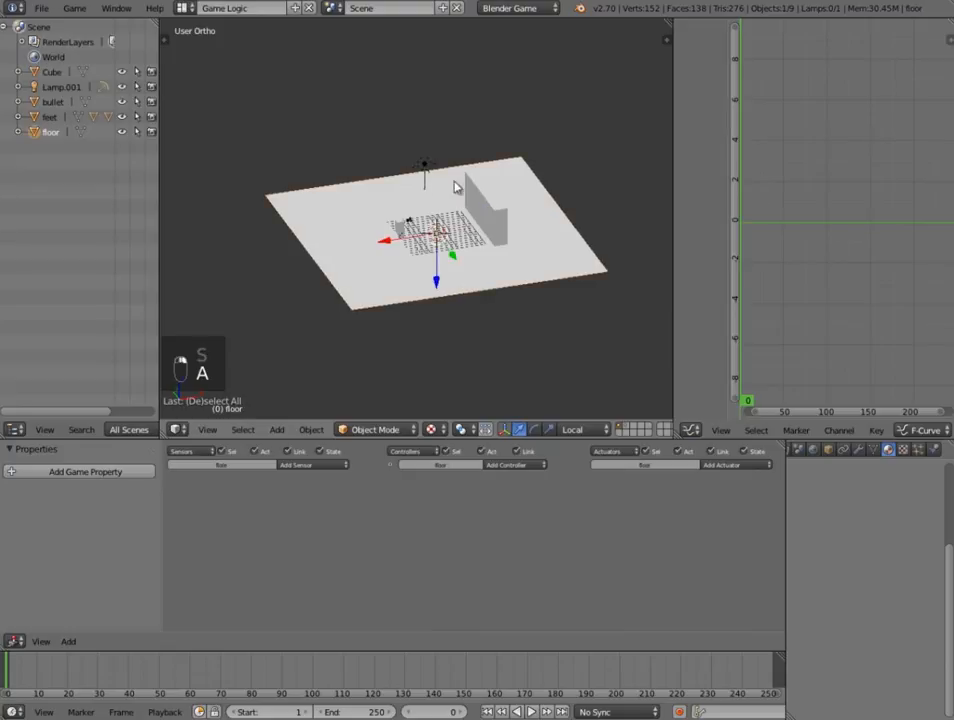
click(579, 431)
click(582, 413)
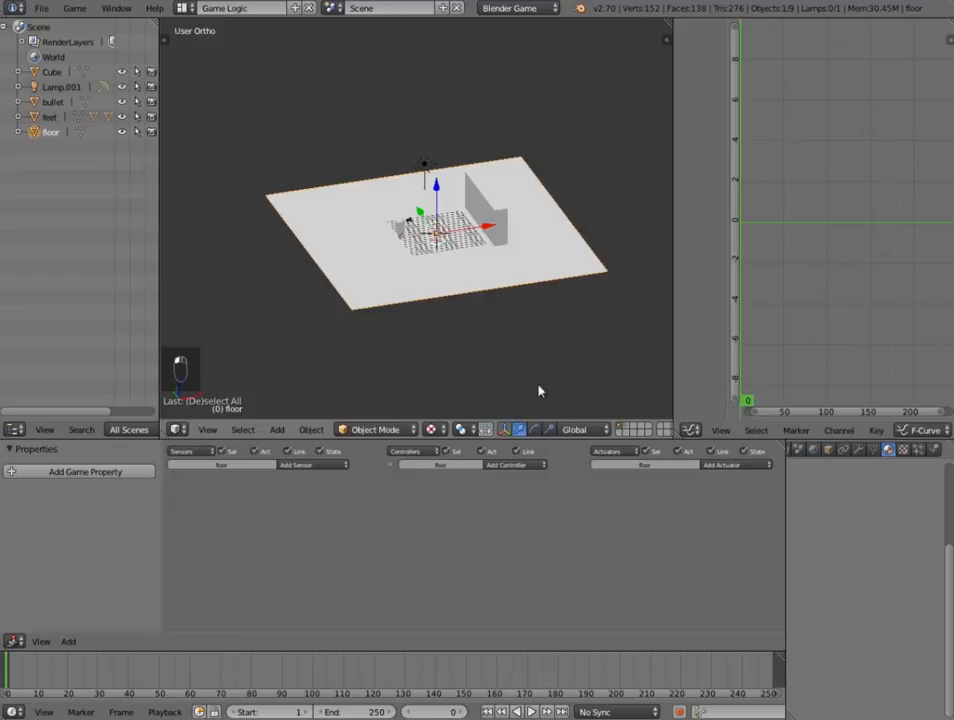
Add a new material to the floor and look through its settings
click(888, 449)
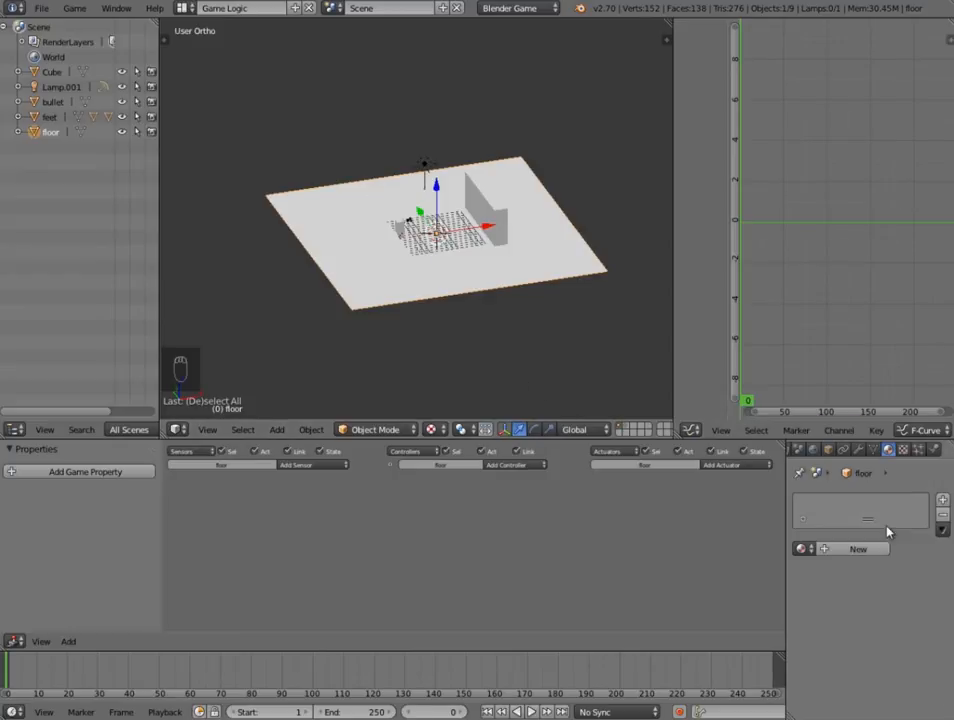
click(856, 552)
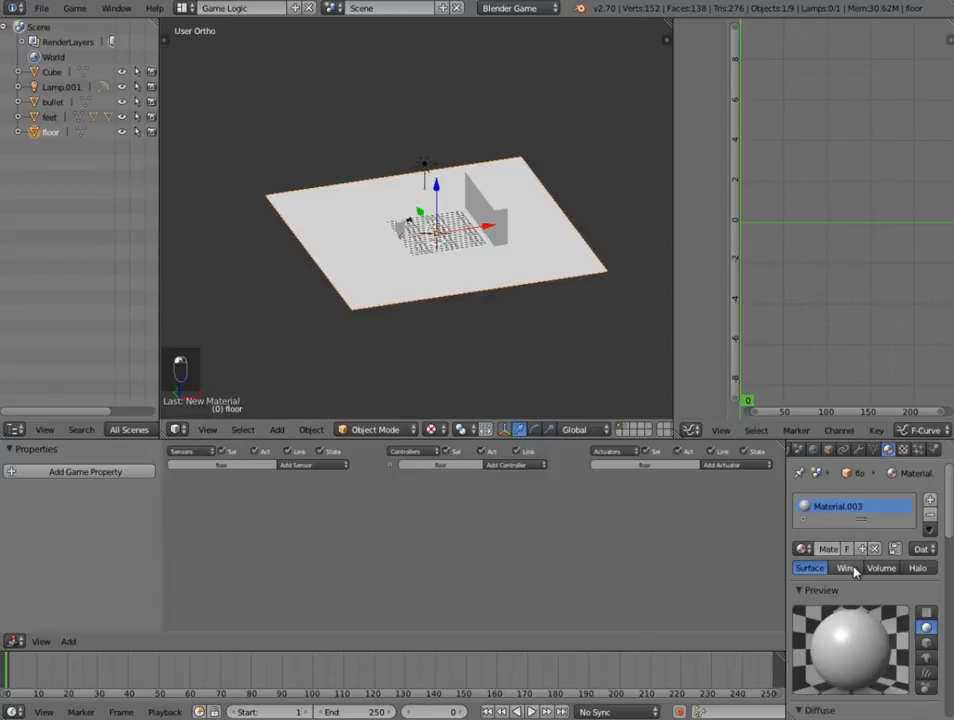
scroll(858, 617, down, 5)
scroll(858, 617, down, 6)
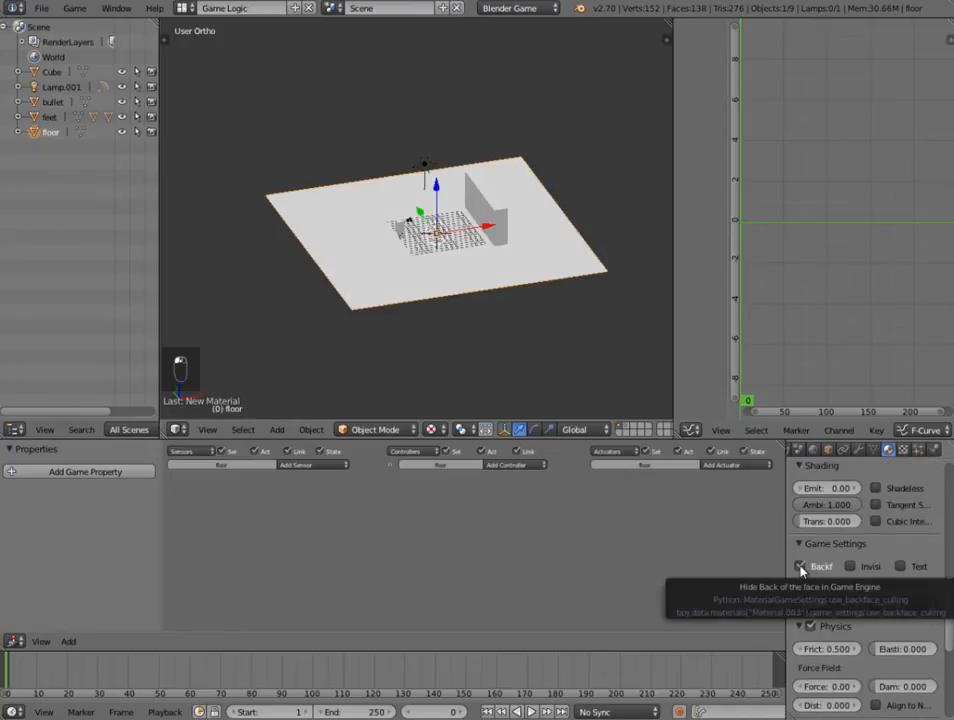
scroll(840, 626, down, 6)
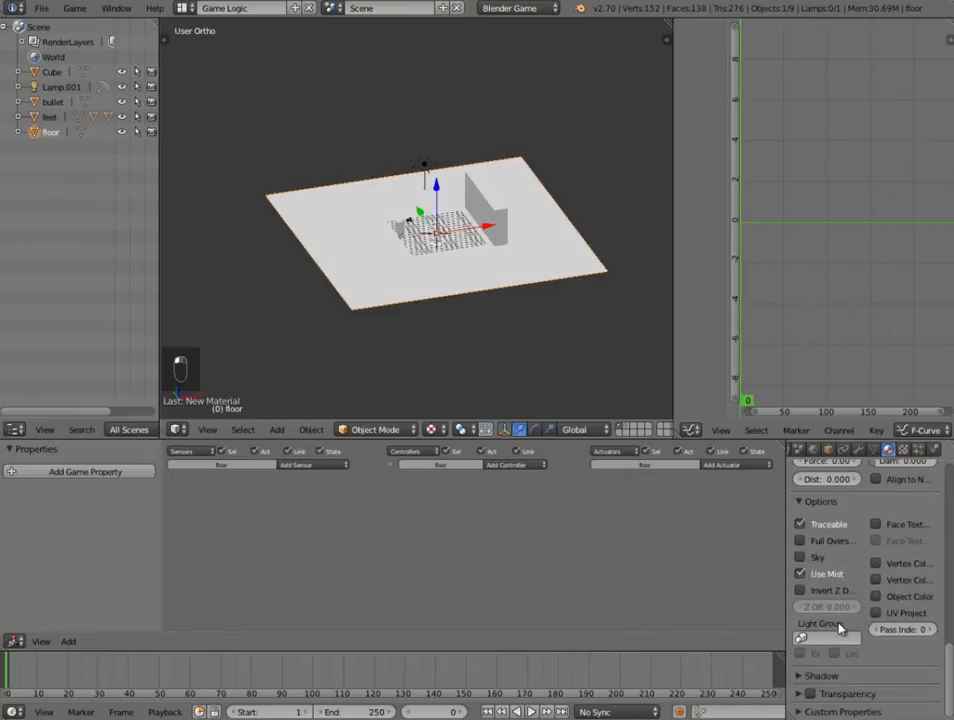
Add a new texture to the floor's material and set its type to Image or Movie
click(904, 450)
click(884, 624)
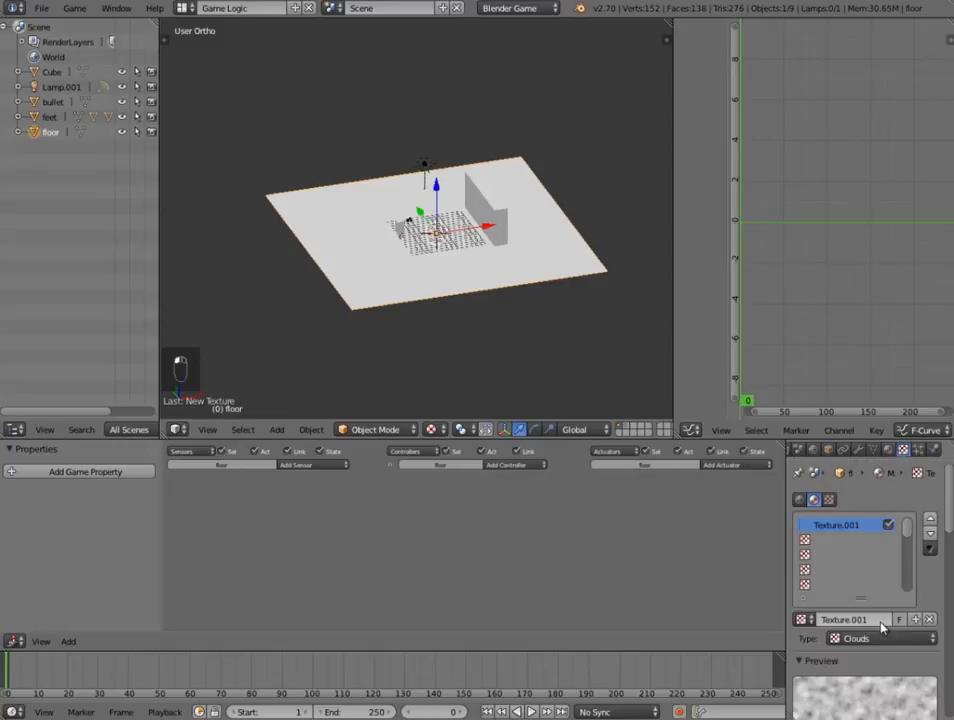
click(881, 636)
click(865, 538)
scroll(855, 690, down, 6)
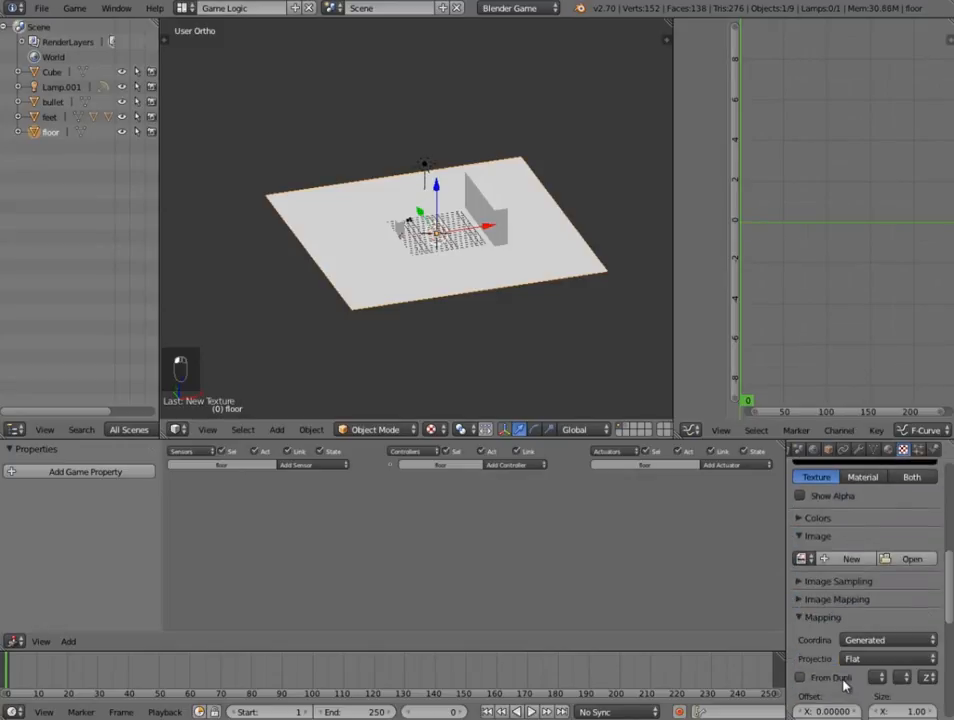
Set the floor texture's mapping coordinates to UV
click(878, 580)
click(862, 511)
scroll(855, 580, down, 5)
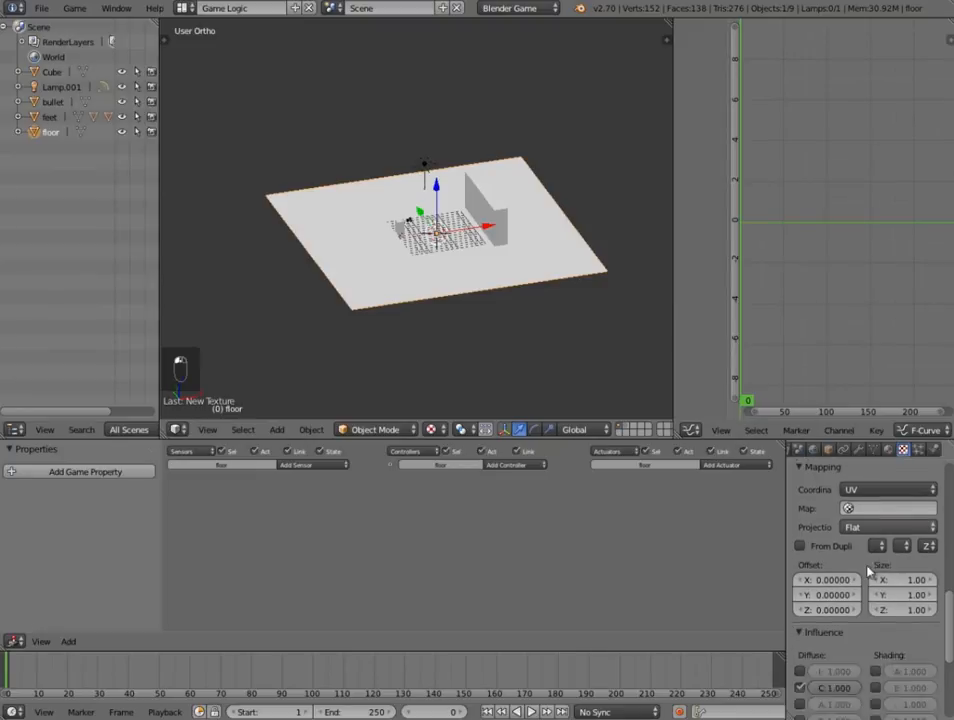
scroll(880, 575, up, 8)
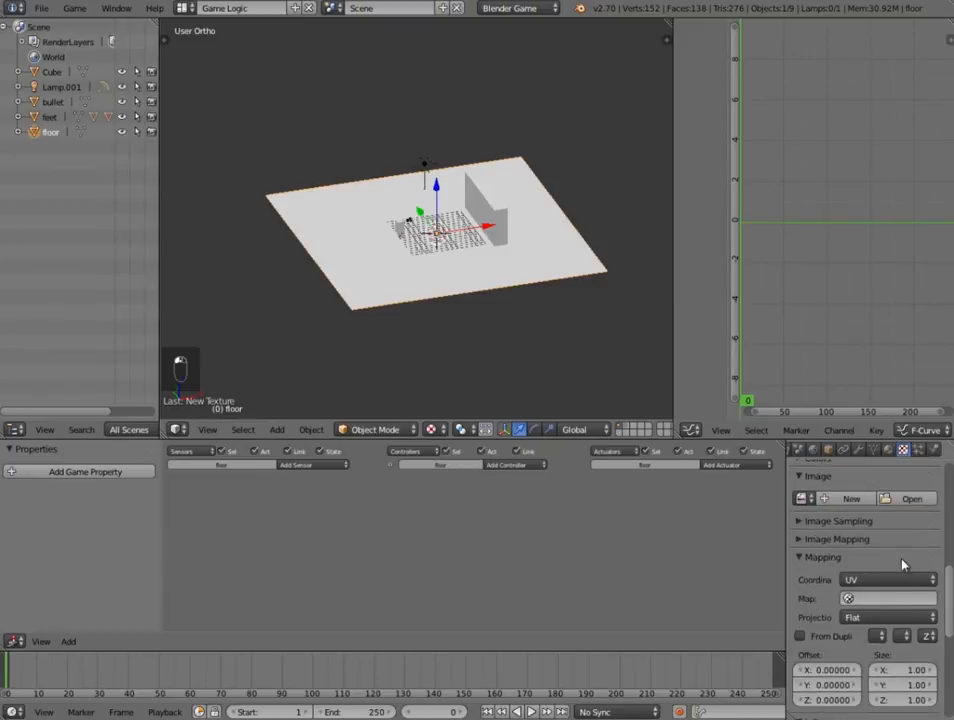
click(911, 500)
click(920, 66)
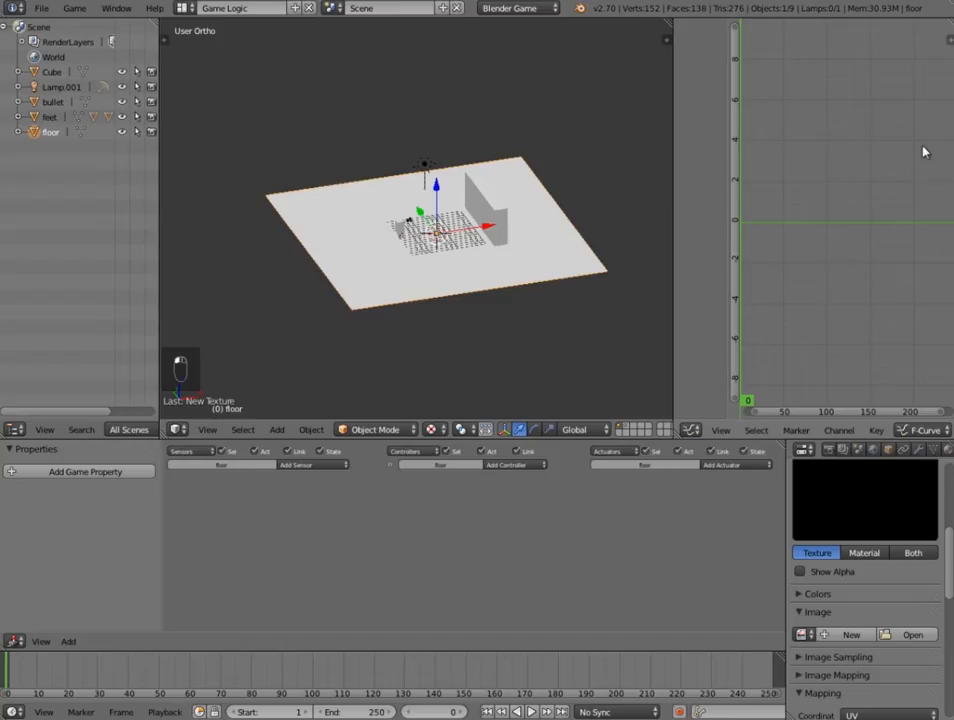
scroll(890, 620, down, 1)
scroll(890, 628, up, 2)
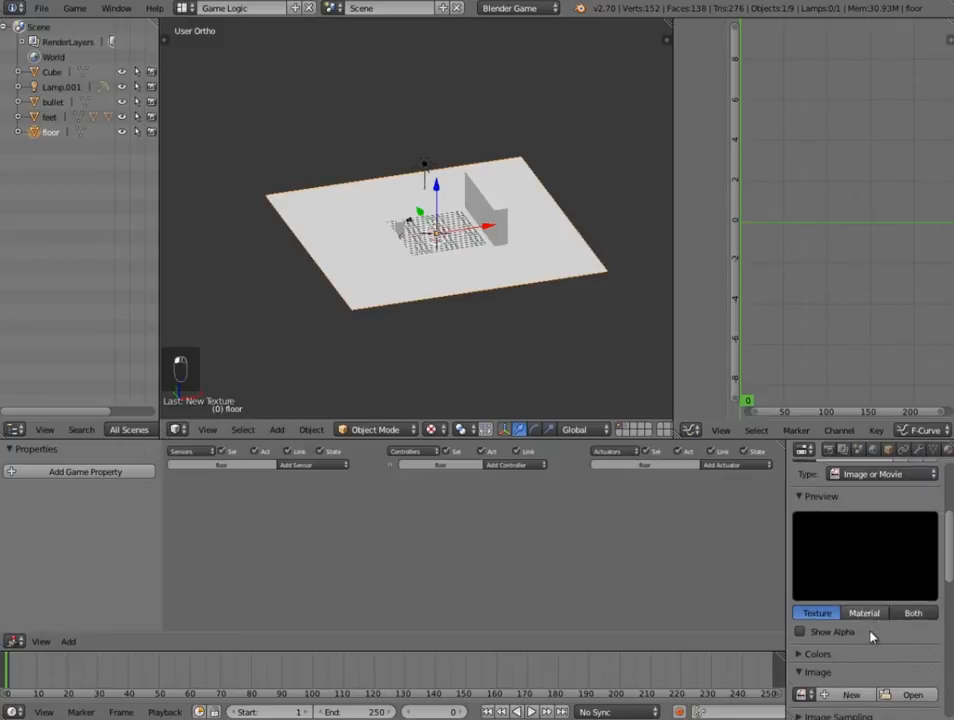
scroll(850, 640, down, 1)
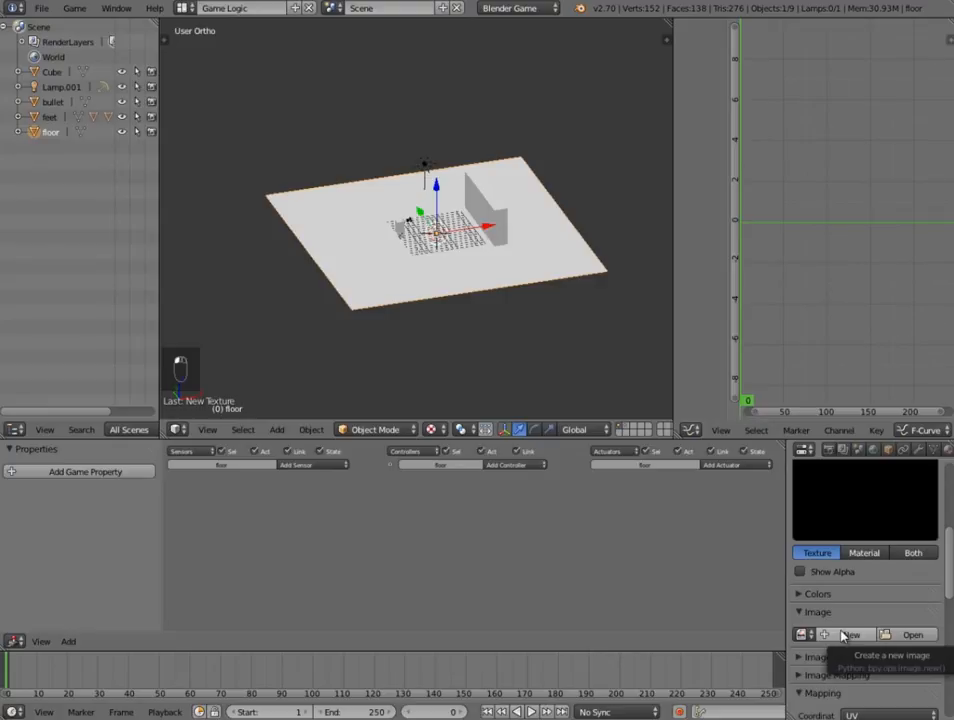
Create a new 1024 by 1024 px image for the floor texture with the generated type UV Grid
click(845, 634)
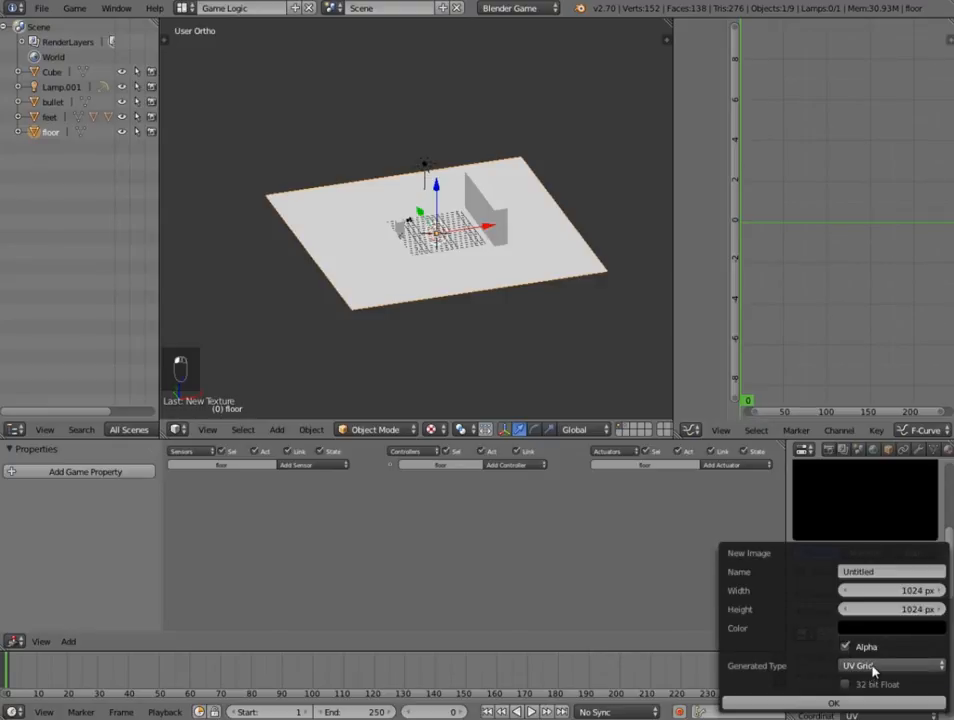
click(874, 667)
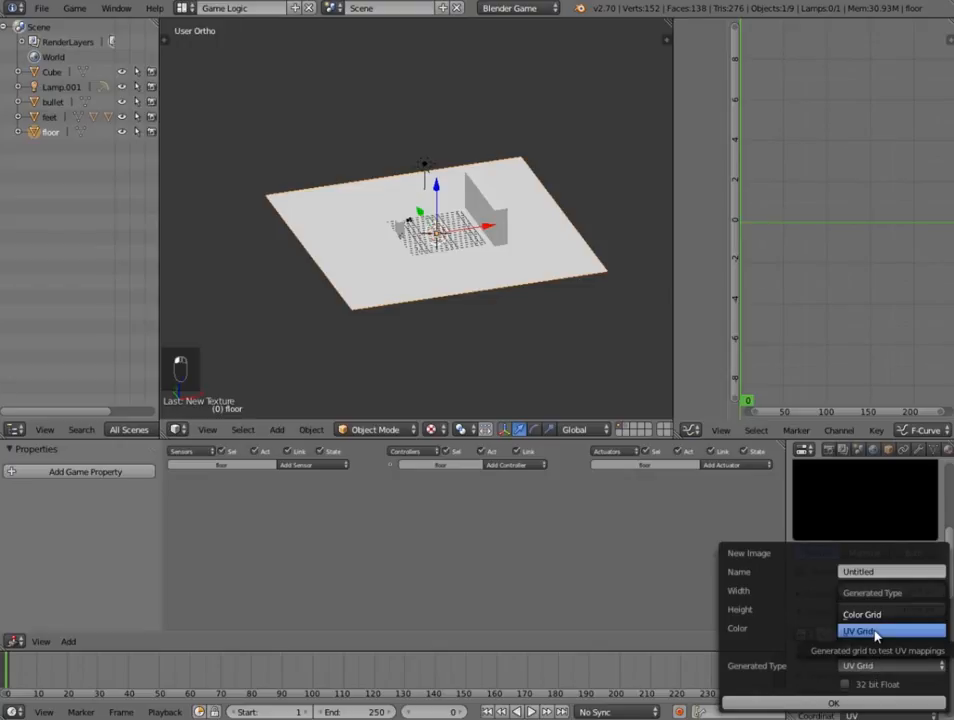
click(875, 632)
click(874, 666)
click(874, 648)
click(875, 665)
click(870, 633)
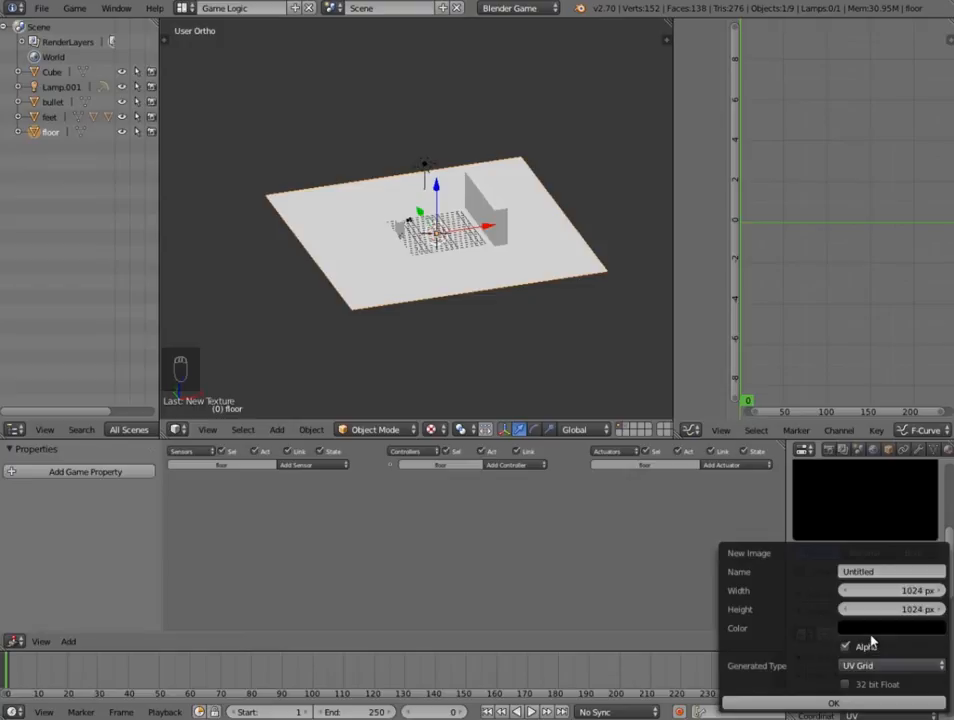
click(835, 703)
scroll(914, 634, down, 5)
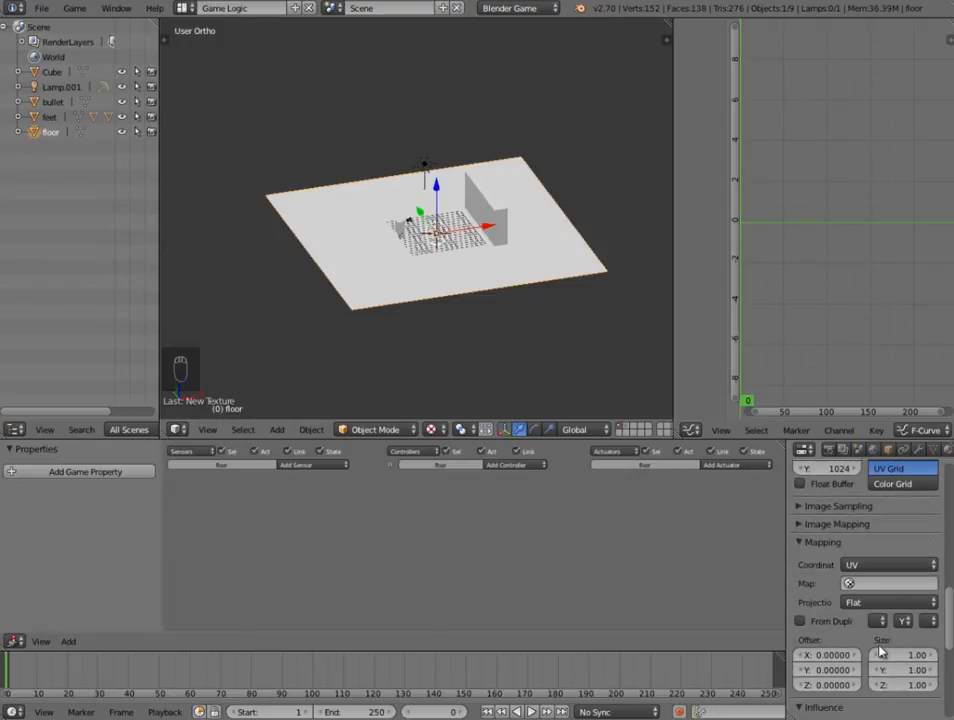
Unwrap the floor's face in Edit Mode and return to Object Mode
scroll(500, 380, up, 2)
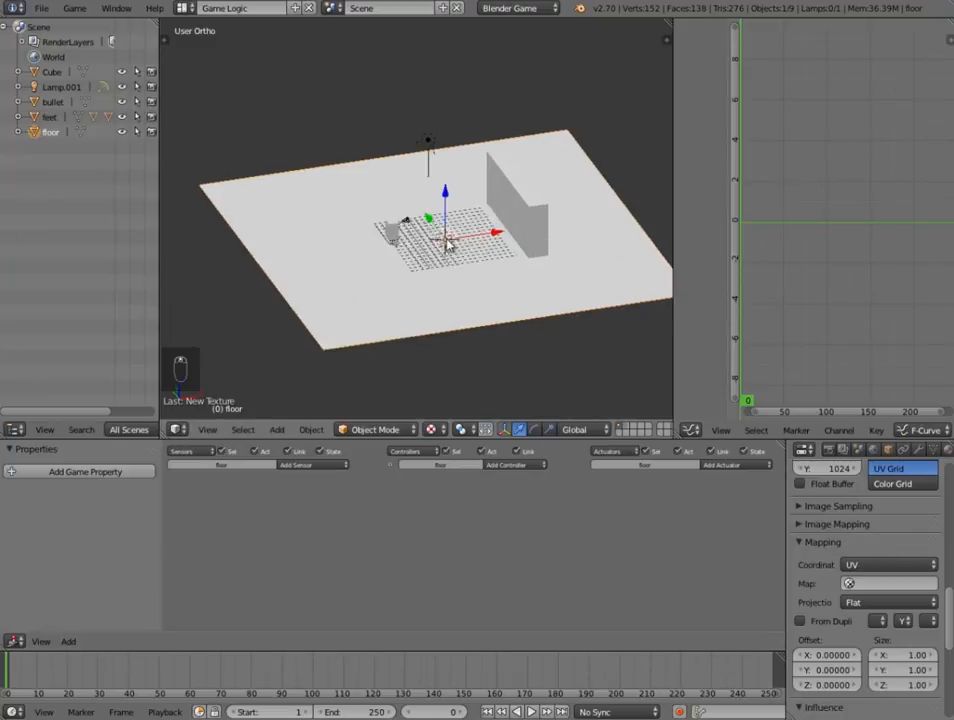
scroll(905, 558, up, 3)
key(Tab)
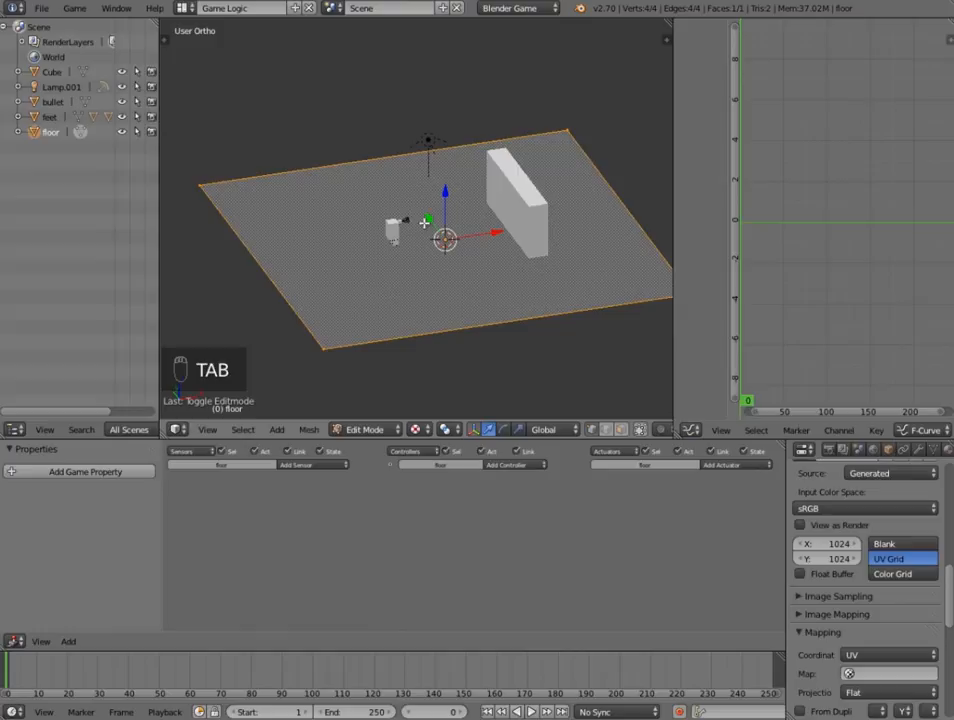
key(u)
click(419, 222)
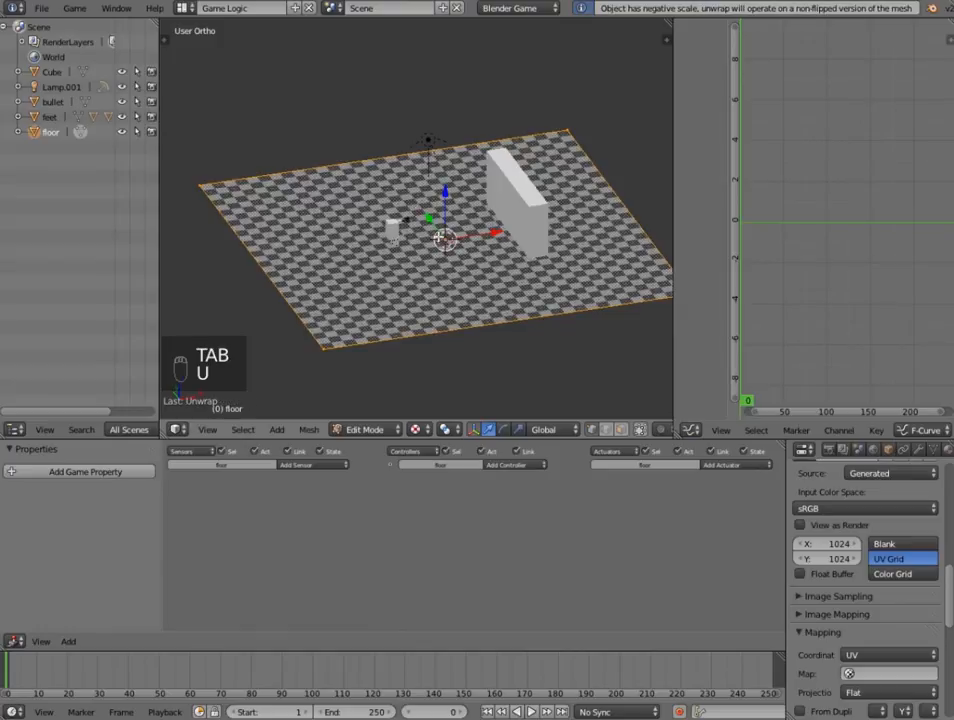
key(Tab)
Assign the existing Material.003 with the UV grid texture to the wall cube
scroll(400, 280, up, 5)
scroll(426, 328, up, 6)
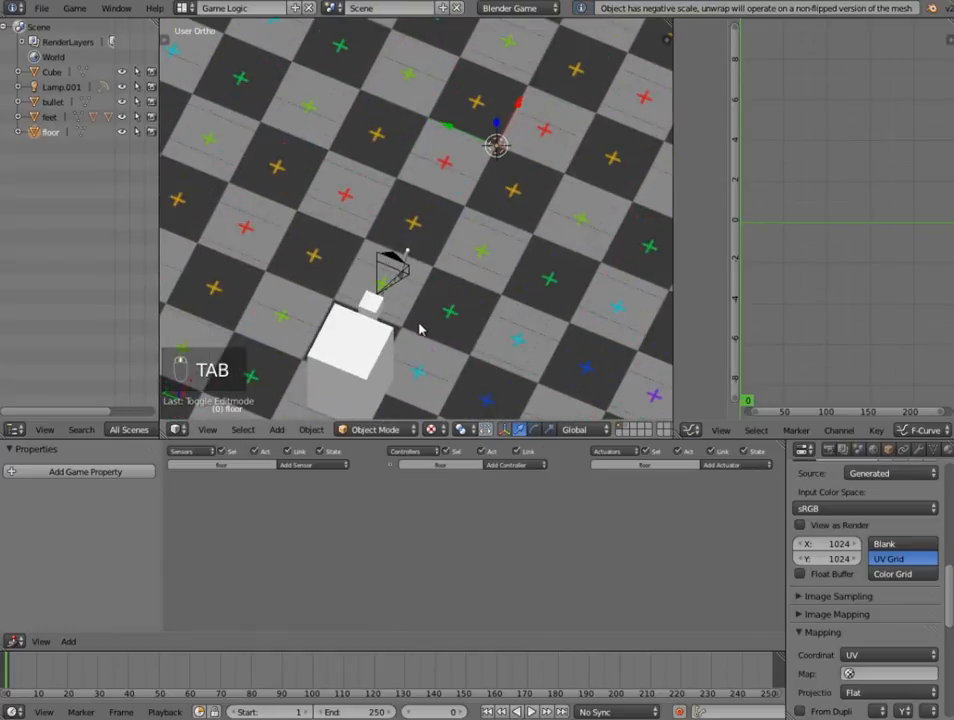
scroll(408, 326, down, 5)
middle_drag(381, 322, 447, 294)
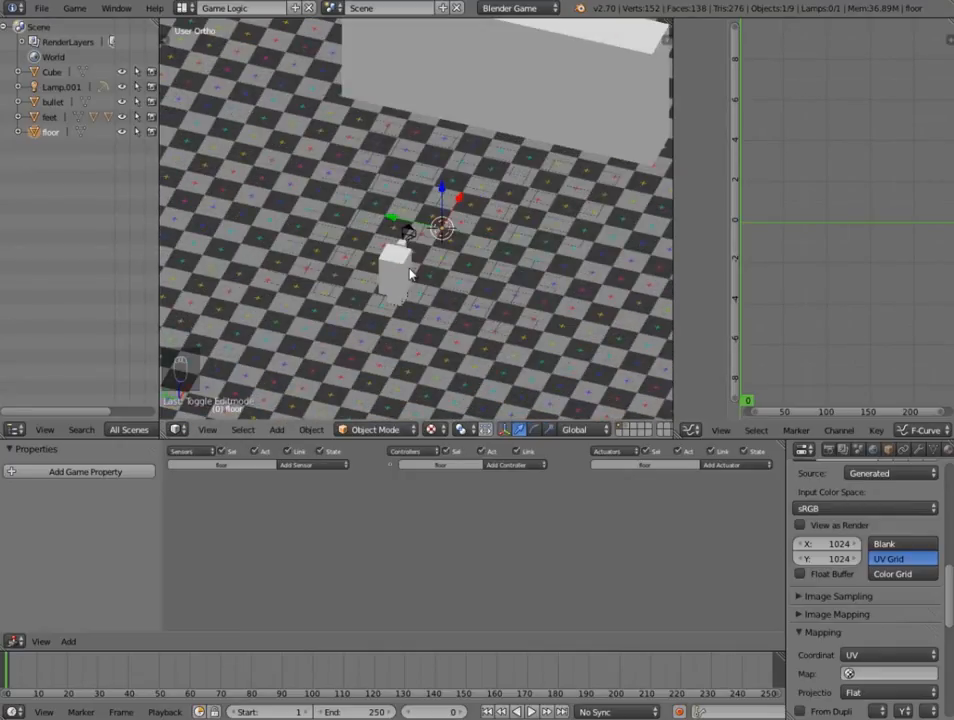
scroll(285, 252, down, 5)
middle_drag(287, 266, 409, 291)
right_click(512, 234)
scroll(479, 279, up, 5)
scroll(409, 291, down, 2)
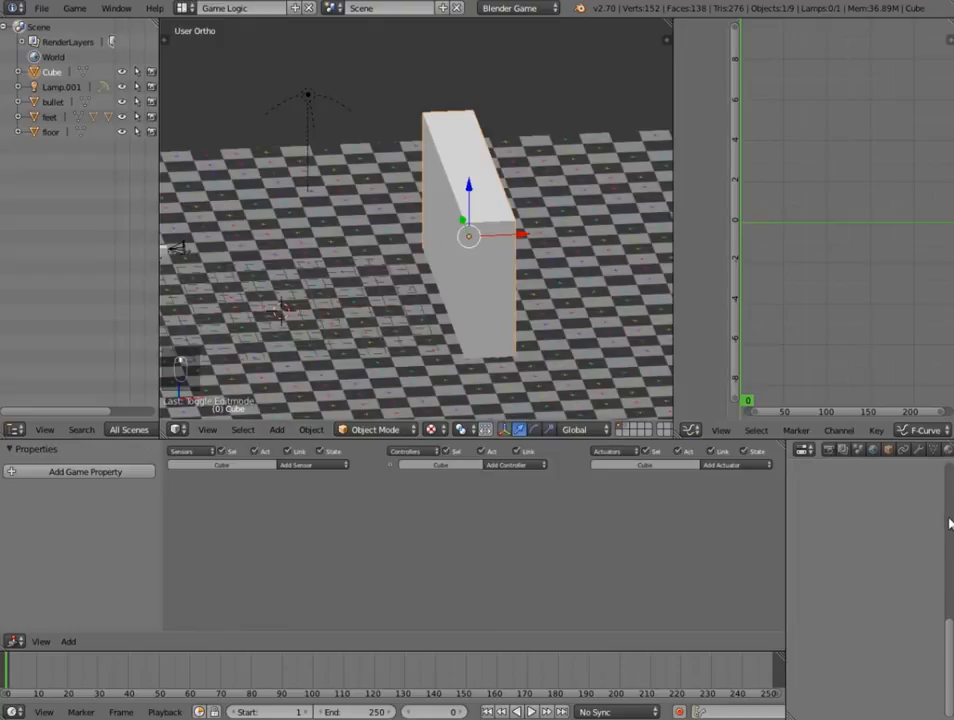
scroll(948, 505, up, 5)
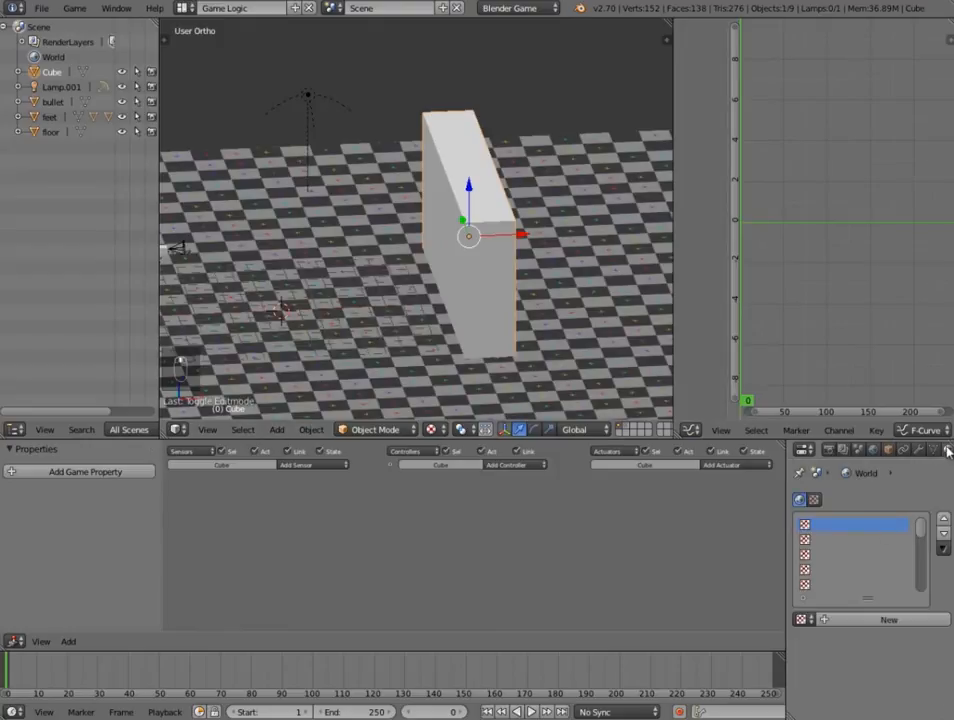
click(947, 450)
scroll(934, 456, down, 3)
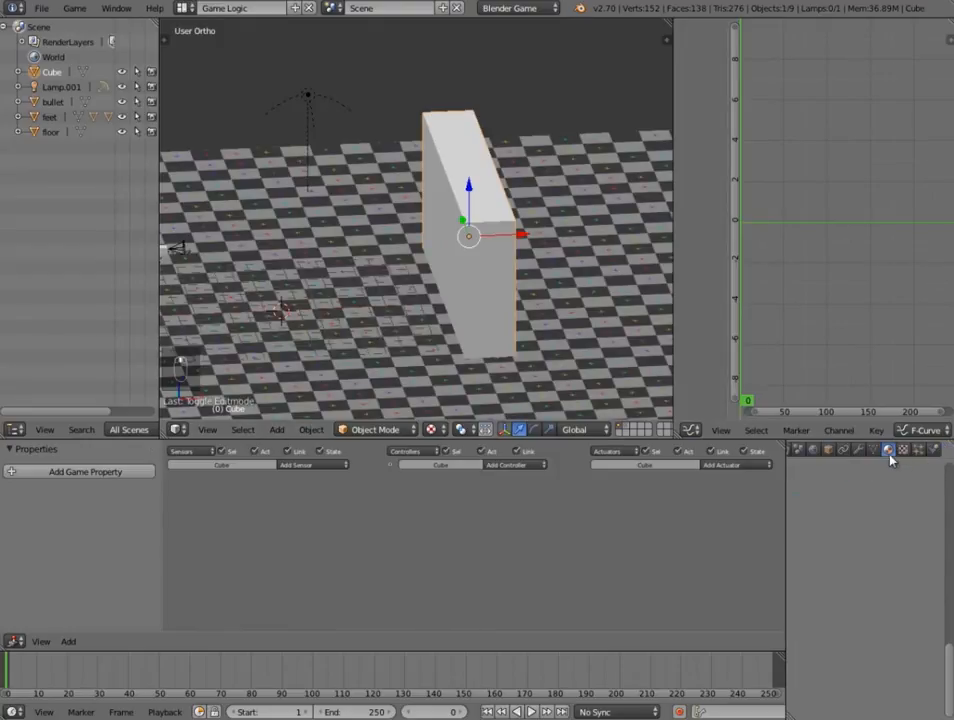
click(800, 549)
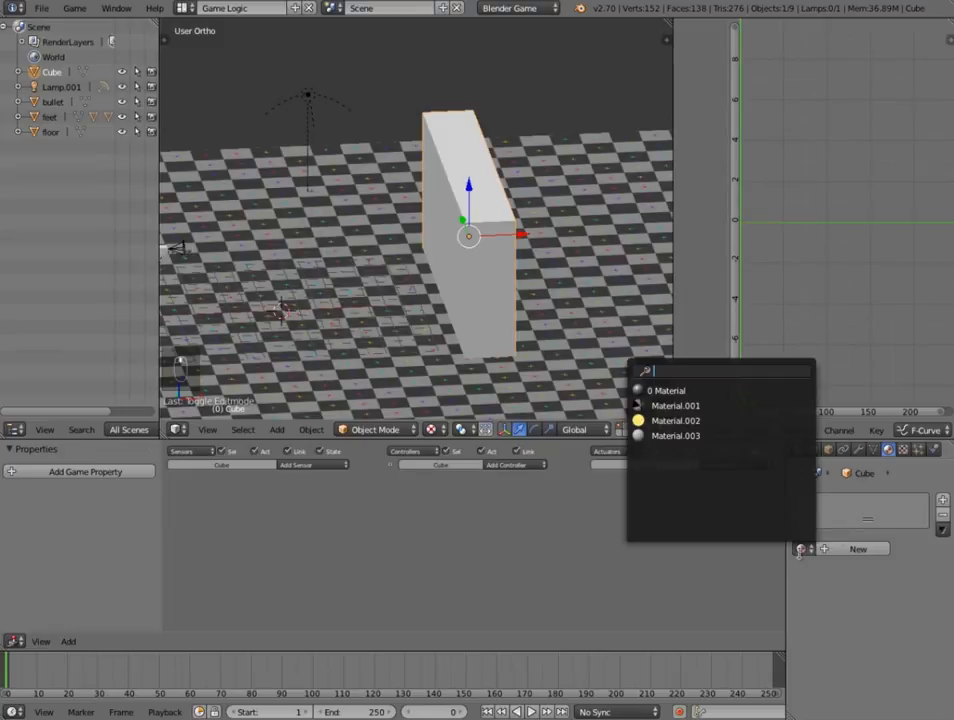
click(697, 436)
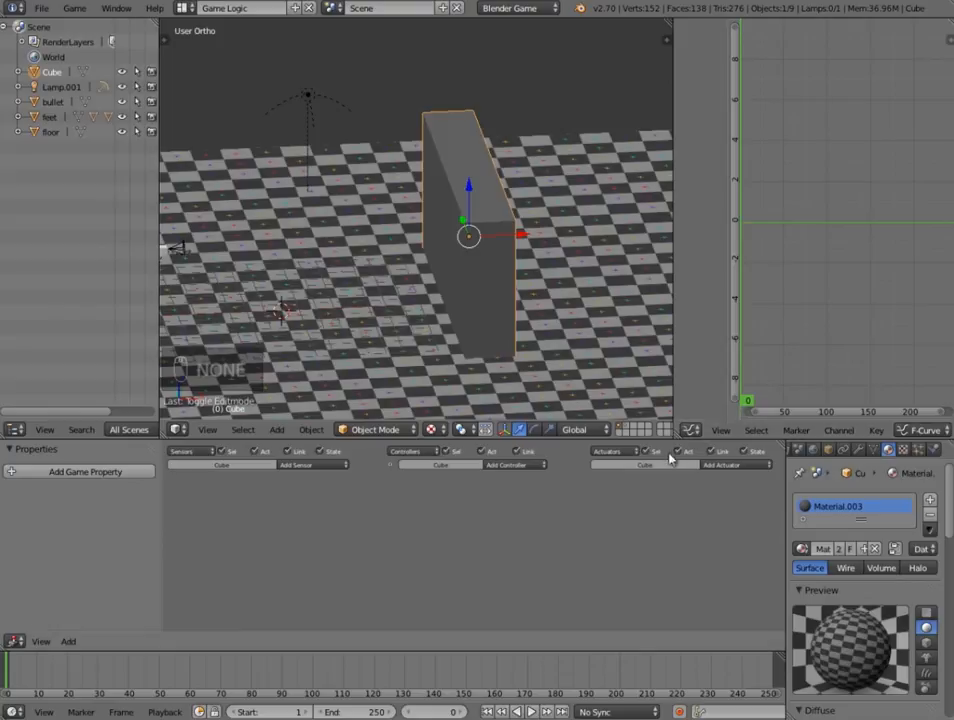
Apply the wall's scale and unwrap all its faces in Edit Mode with the standard Unwrap
key(ctrl+a)
click(471, 327)
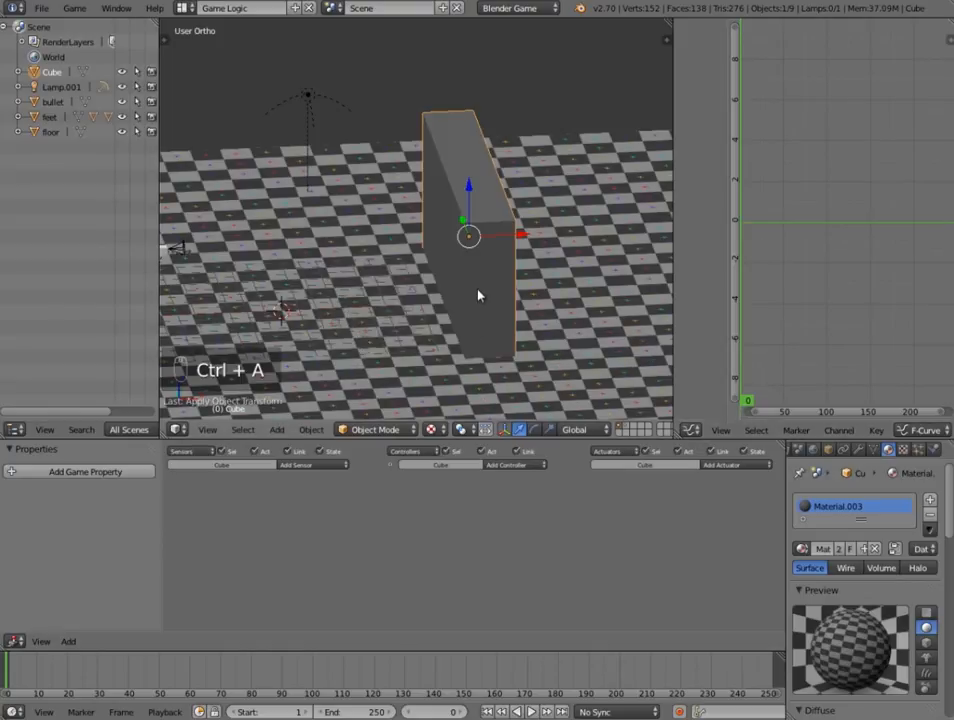
key(Tab)
key(u)
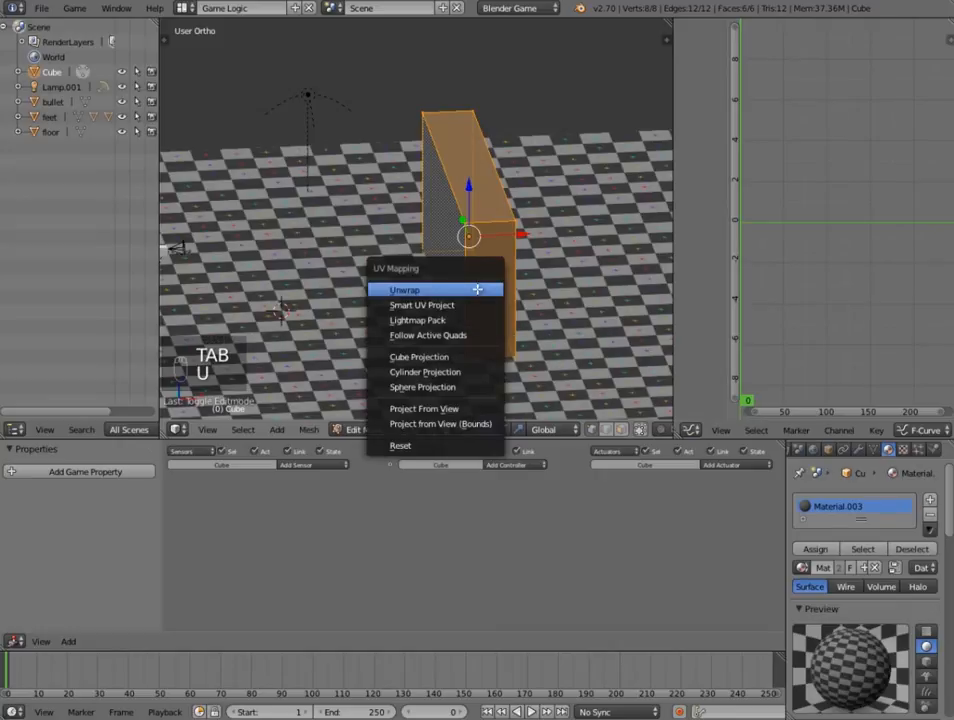
click(477, 289)
key(Tab)
Unwrap the wall again with Smart UV Project at an angle limit of 66, and return to Object Mode
middle_drag(405, 296, 428, 305)
key(Tab)
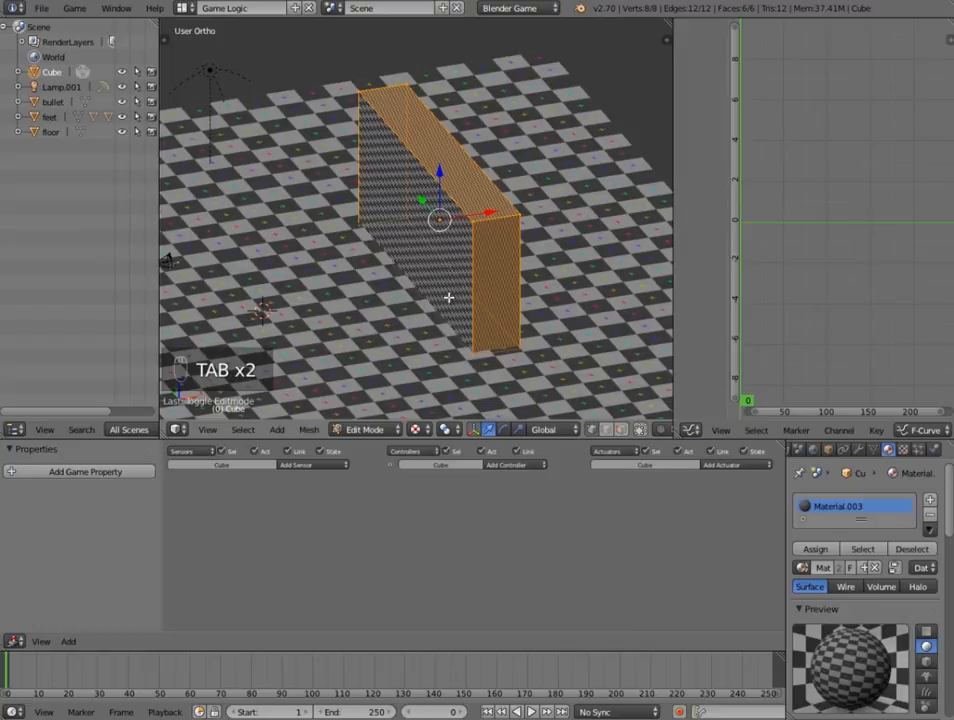
key(u)
click(445, 314)
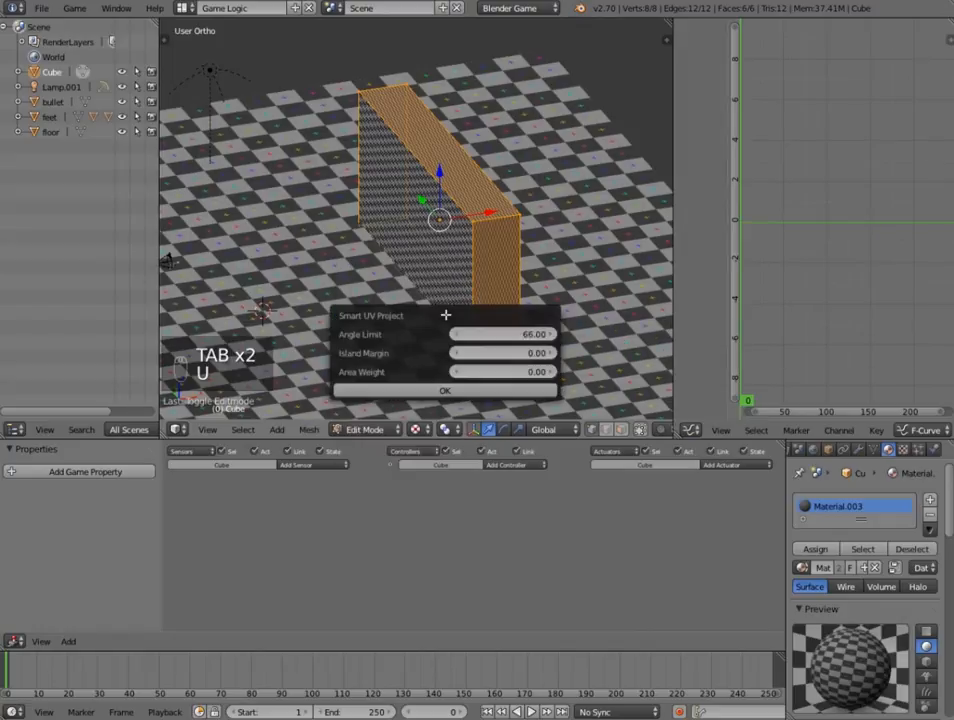
click(447, 390)
key(Tab)
Rename the wall cube as wall
scroll(447, 379, up, 3)
middle_drag(447, 379, 492, 307)
scroll(503, 312, down, 6)
click(828, 449)
click(860, 499)
text(wall)
key(Return)
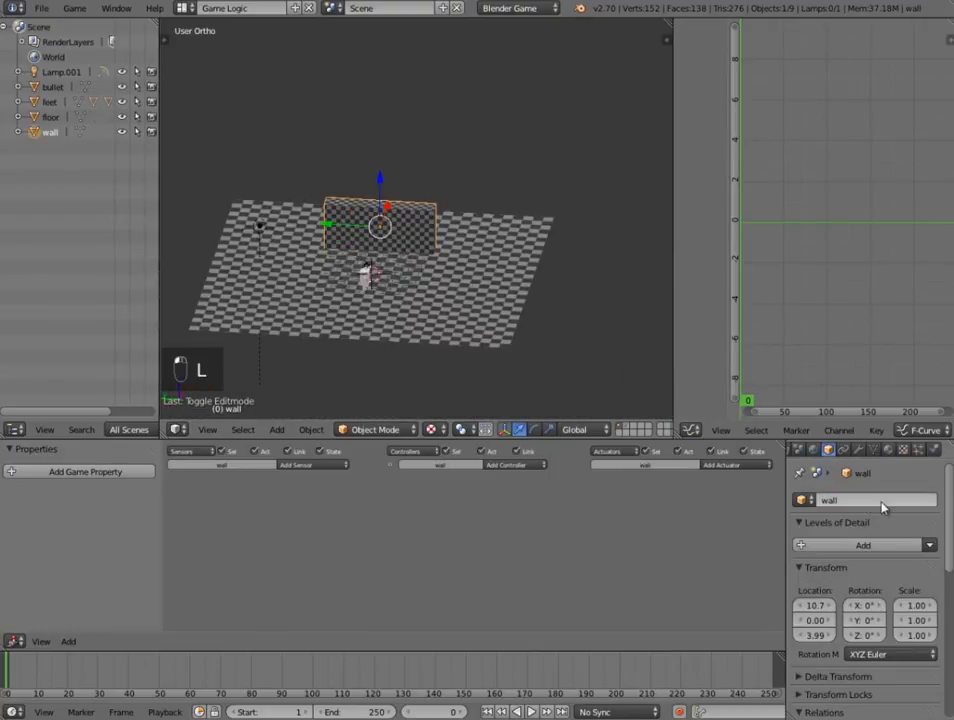
Deselect all objects and look over the textured floor and wall
right_click(507, 305)
scroll(311, 347, up, 3)
middle_drag(311, 347, 455, 289)
key(a)
scroll(455, 289, up, 3)
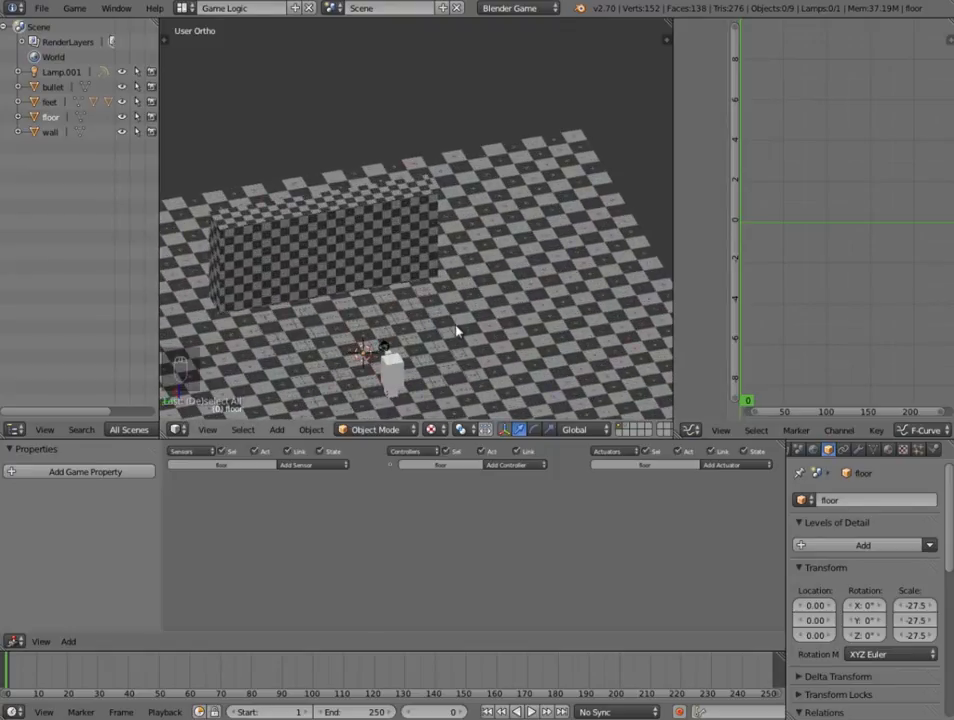
scroll(456, 331, down, 5)
middle_drag(388, 319, 411, 331)
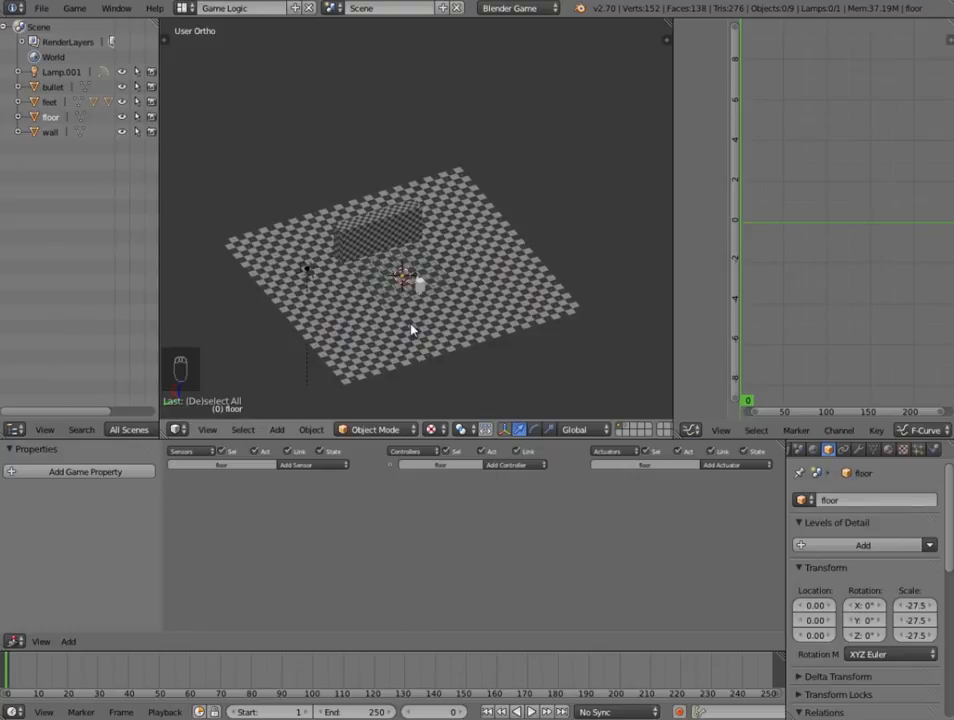
Switch to GIMP and create a new 512 by 512 px image
click(22, 718)
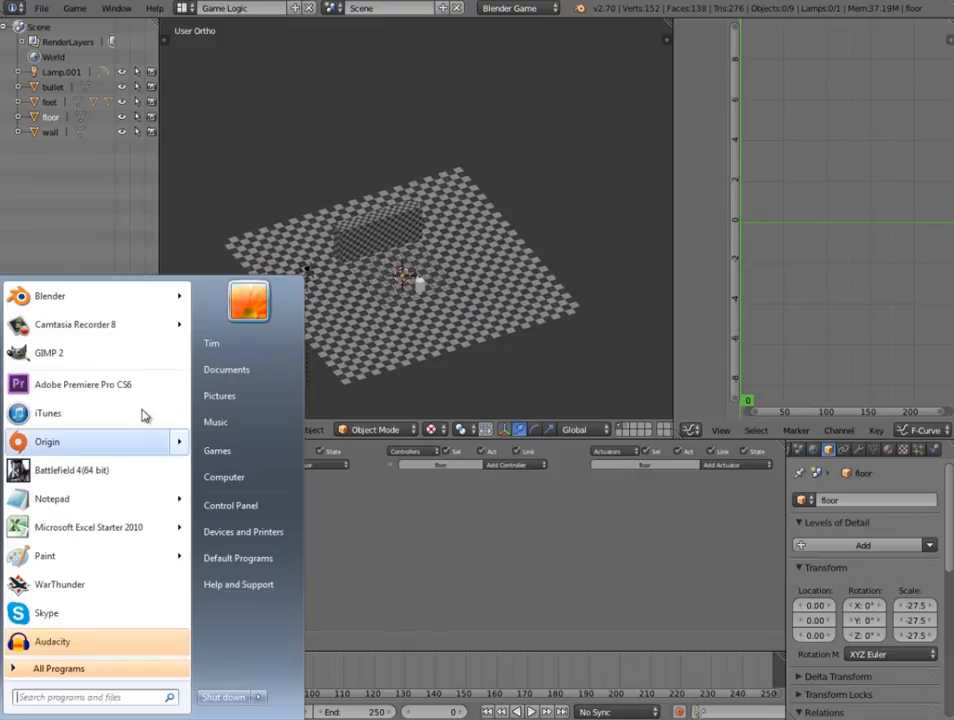
click(107, 362)
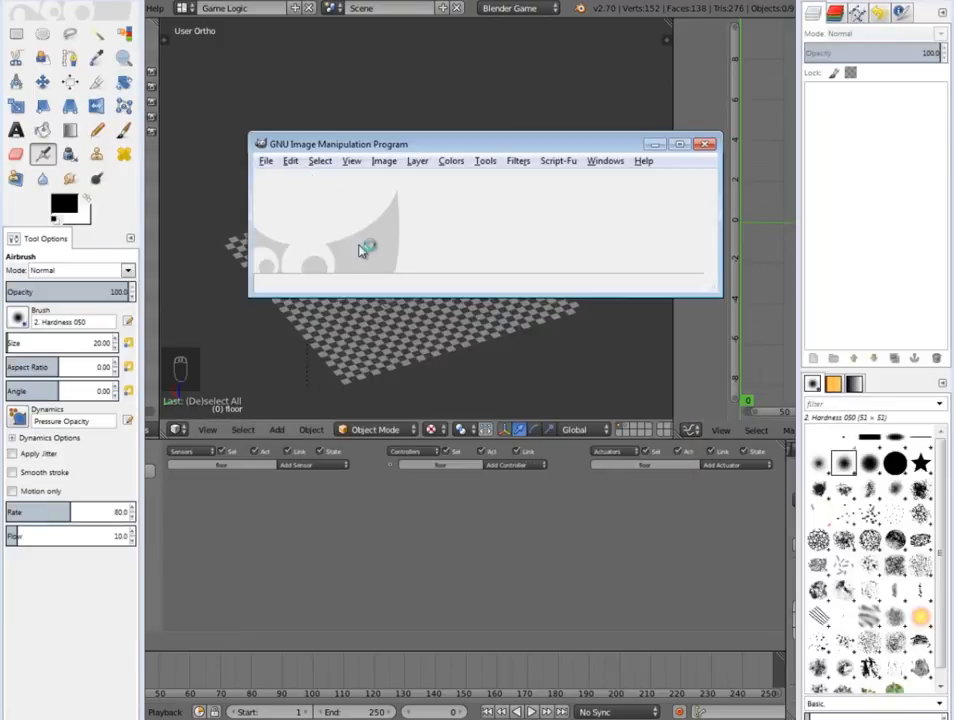
click(268, 161)
click(286, 182)
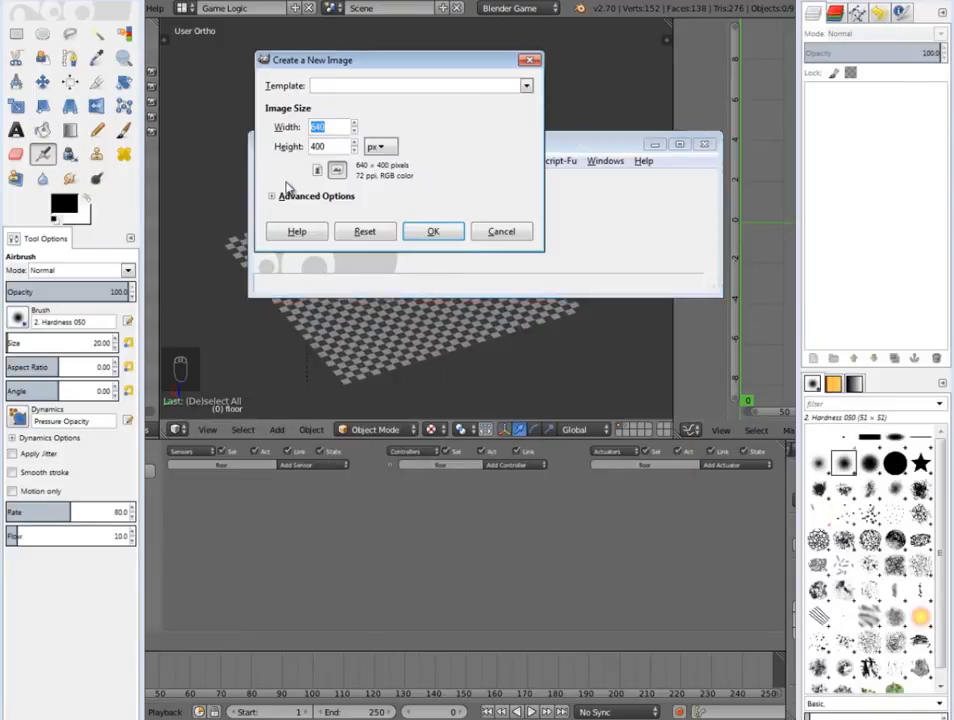
text(5)
key(Tab)
text(512)
click(435, 235)
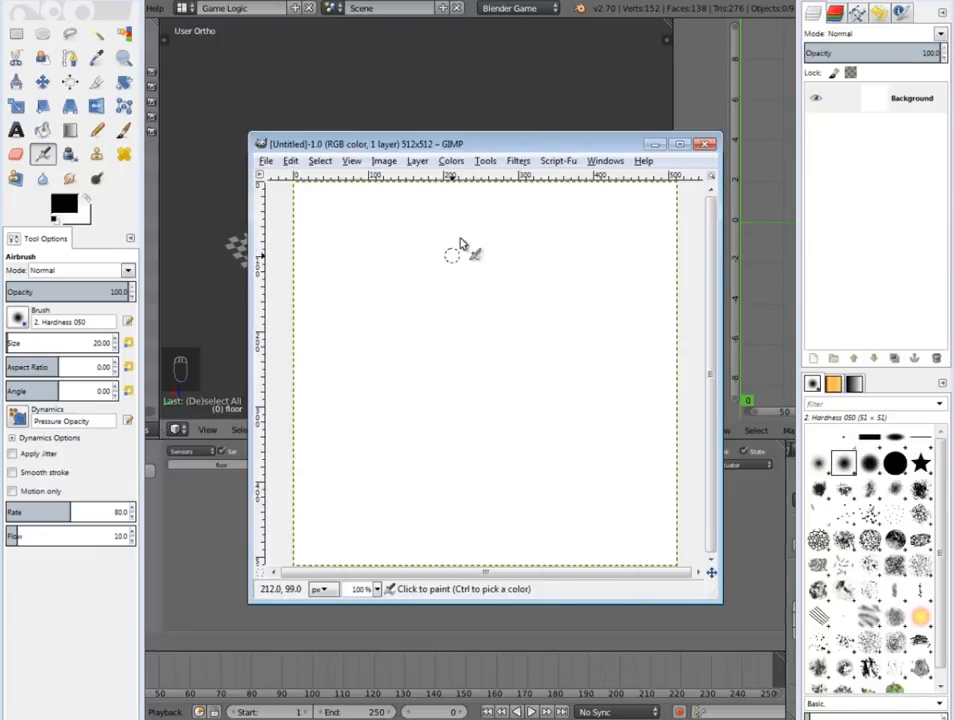
Make the white background transparent with Color to Alpha
click(451, 161)
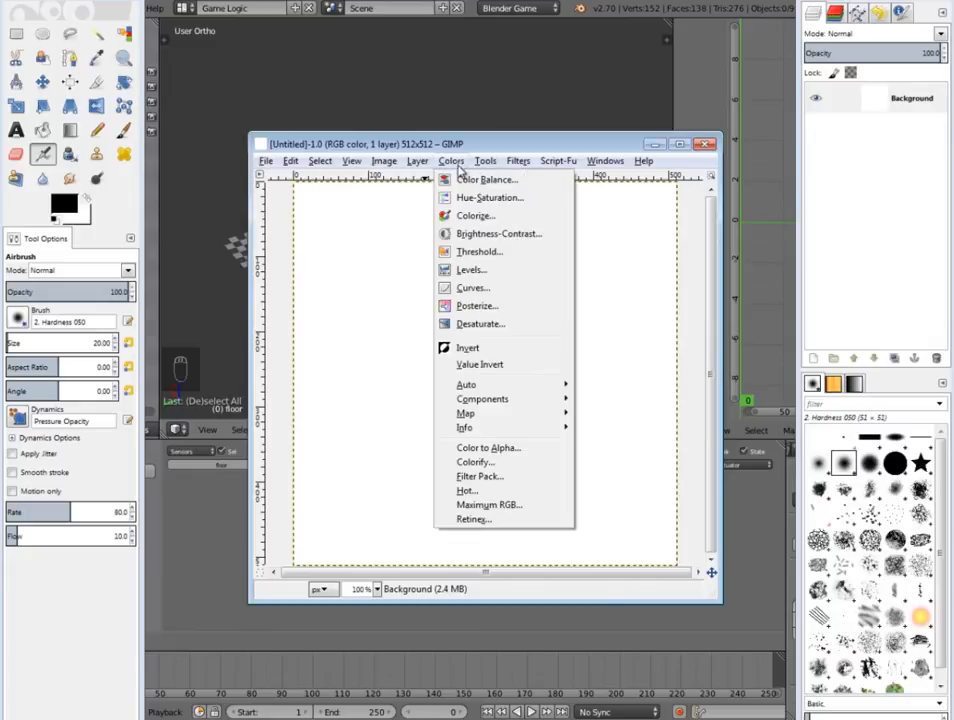
click(506, 449)
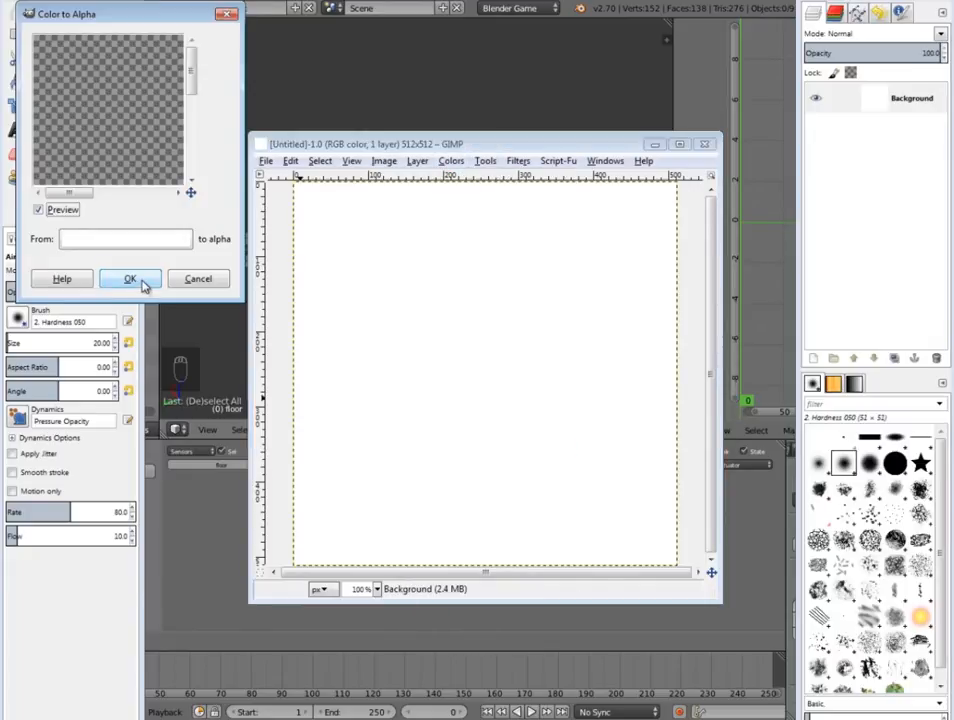
click(130, 279)
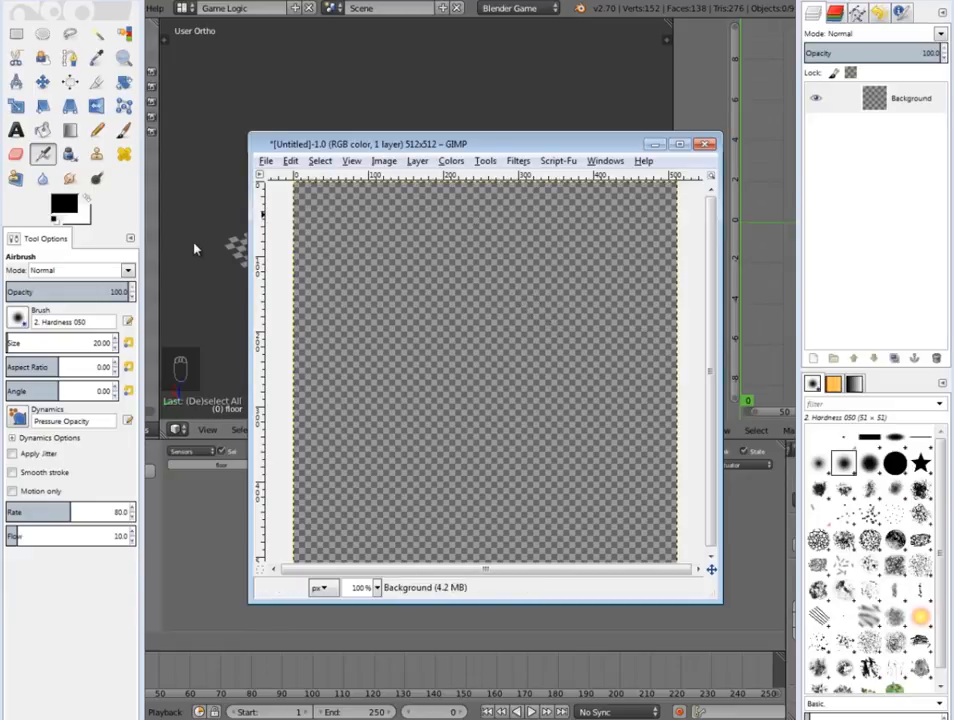
Paint a soft black round dot at the centre of the canvas with the Paintbrush, using the Hardness 050 brush at size about 235
click(123, 131)
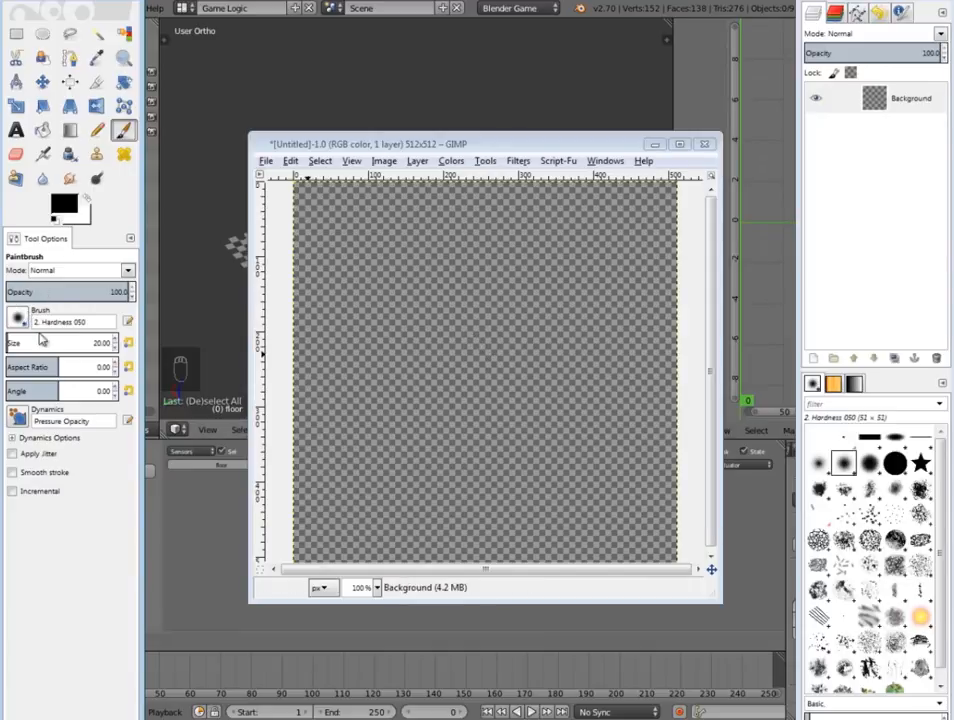
drag(13, 343, 138, 359)
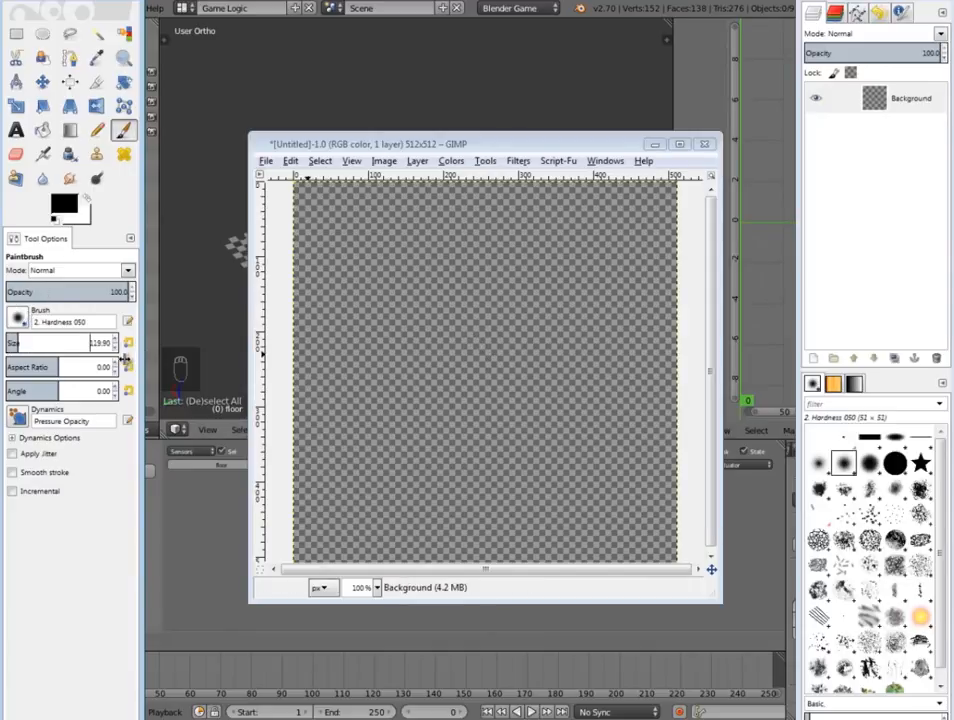
click(33, 343)
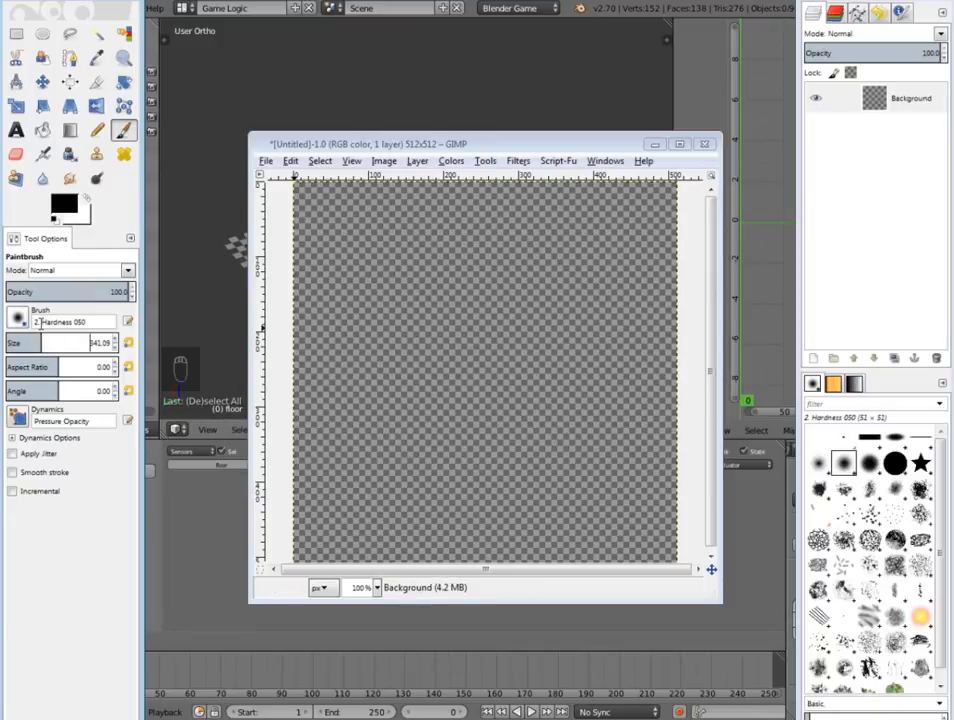
click(484, 370)
click(484, 369)
click(484, 369)
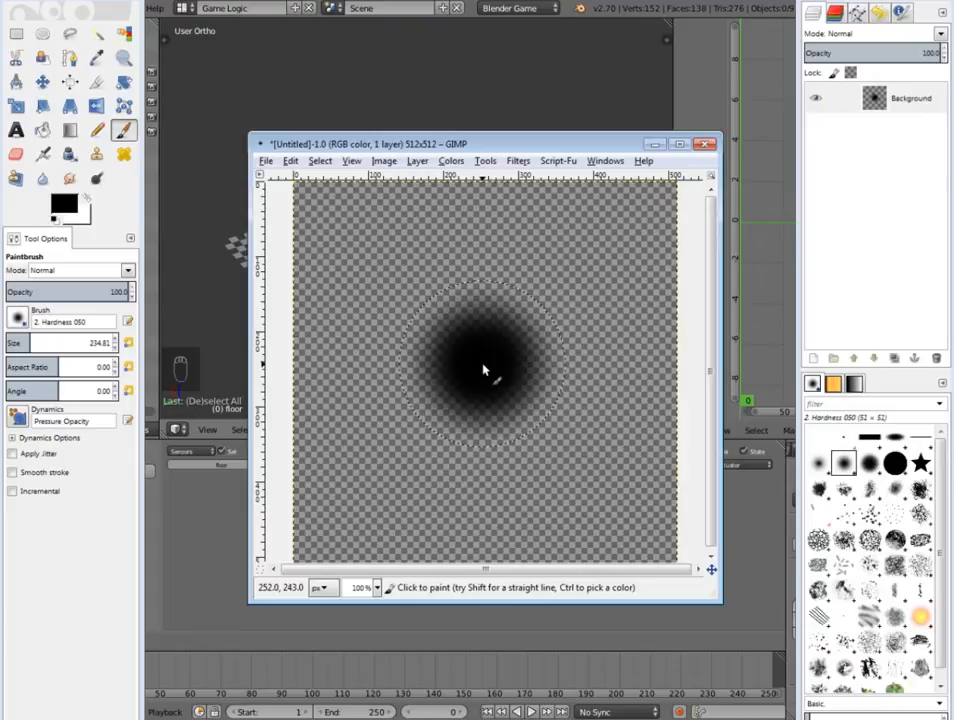
click(484, 370)
Open the selection of available brushes for the Paintbrush
click(17, 320)
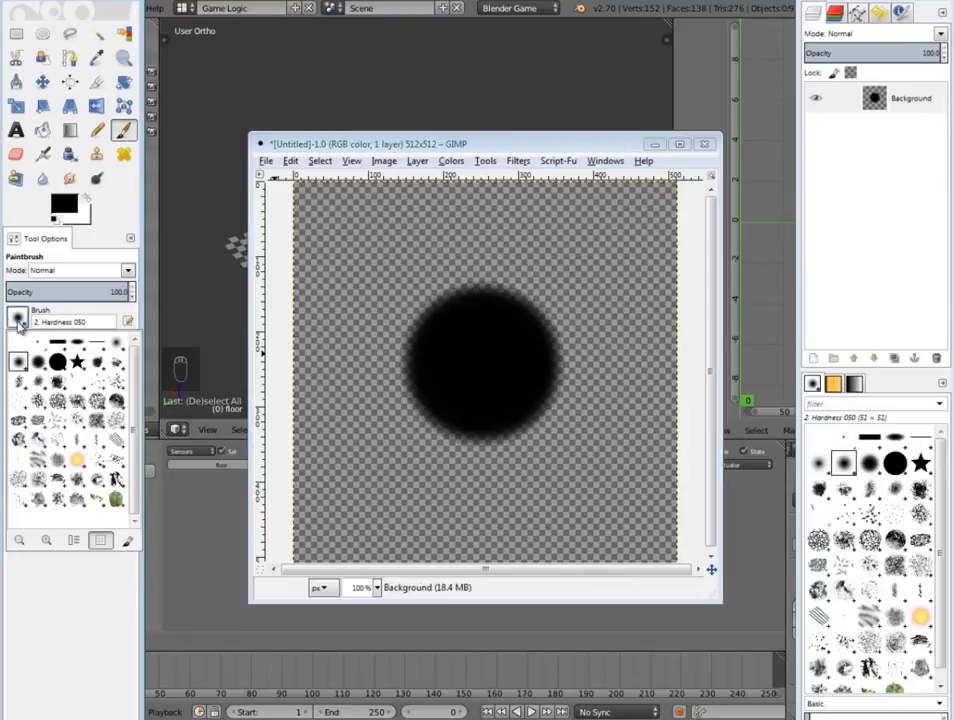
Stamp a hard-edged black circle over the soft dot at the canvas centre using the Hardness 100 brush
click(57, 362)
click(484, 370)
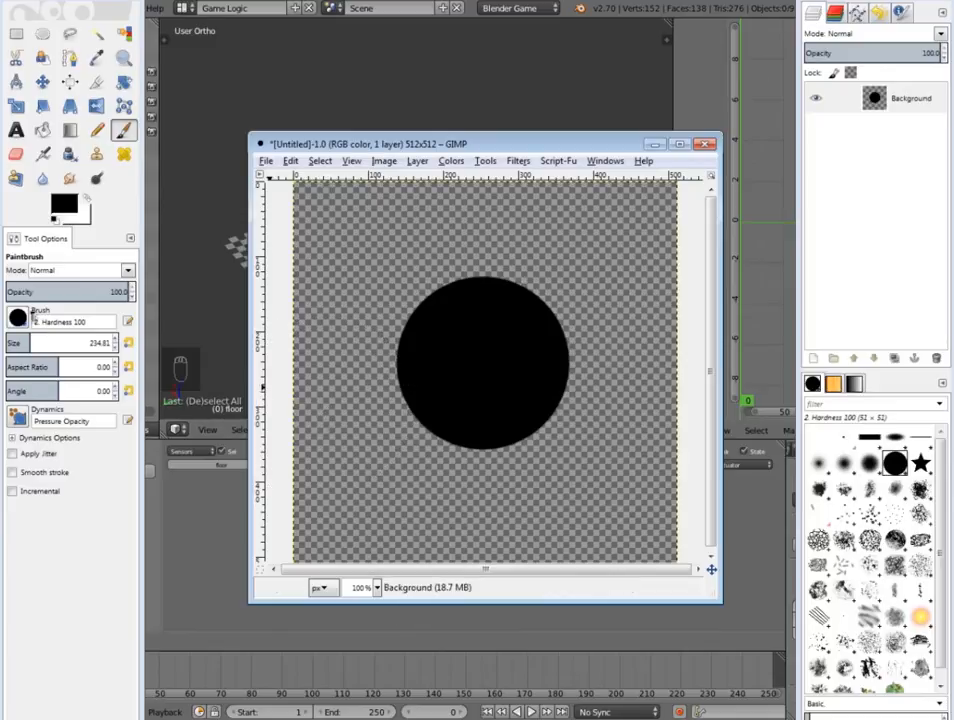
Paint a white ring around the black circle's edge using the Hardness 075 brush at size 36.43
click(18, 318)
click(37, 370)
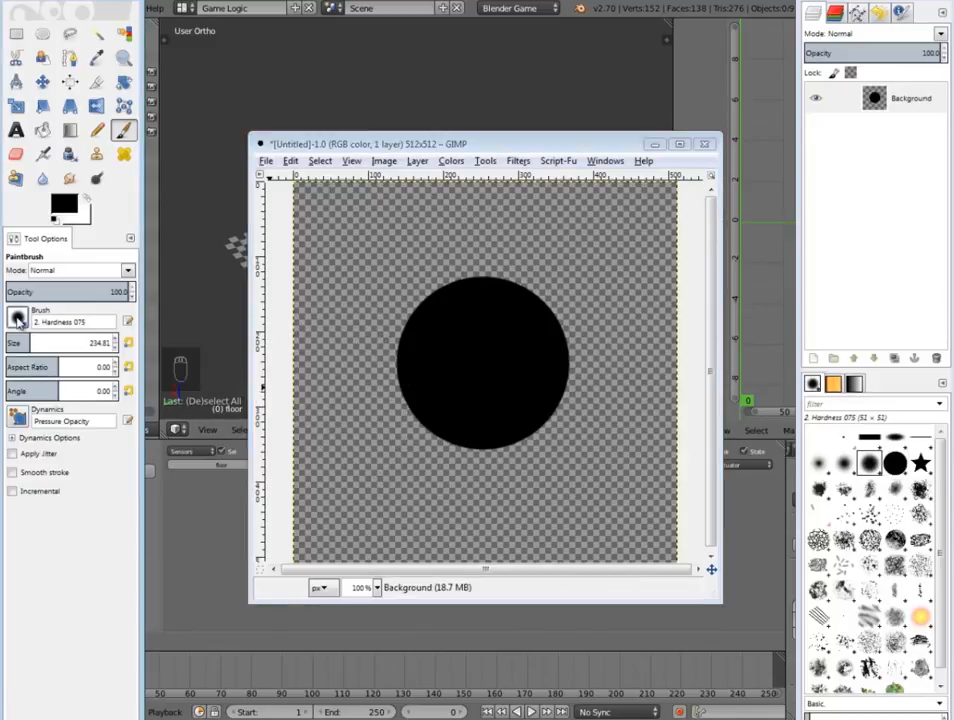
click(69, 207)
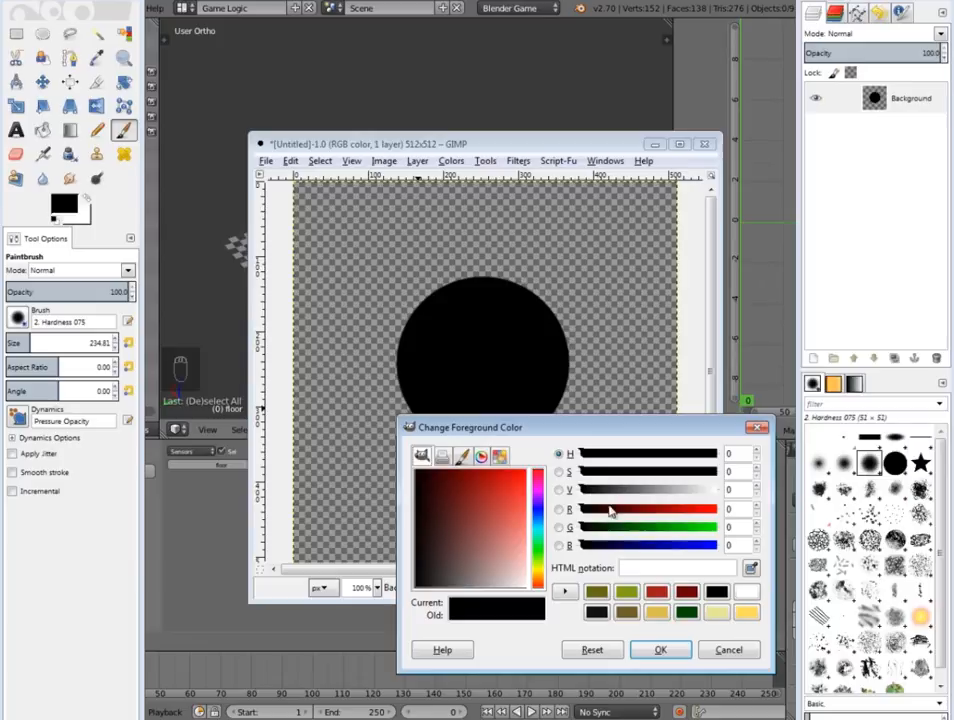
drag(610, 489, 941, 494)
click(660, 650)
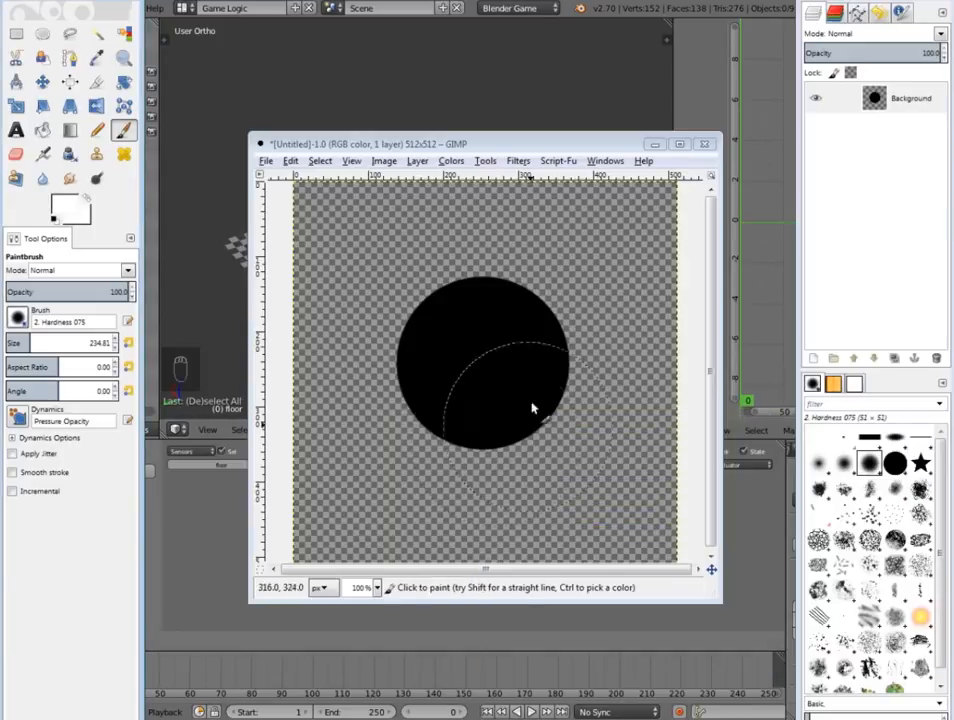
drag(33, 344, 1, 349)
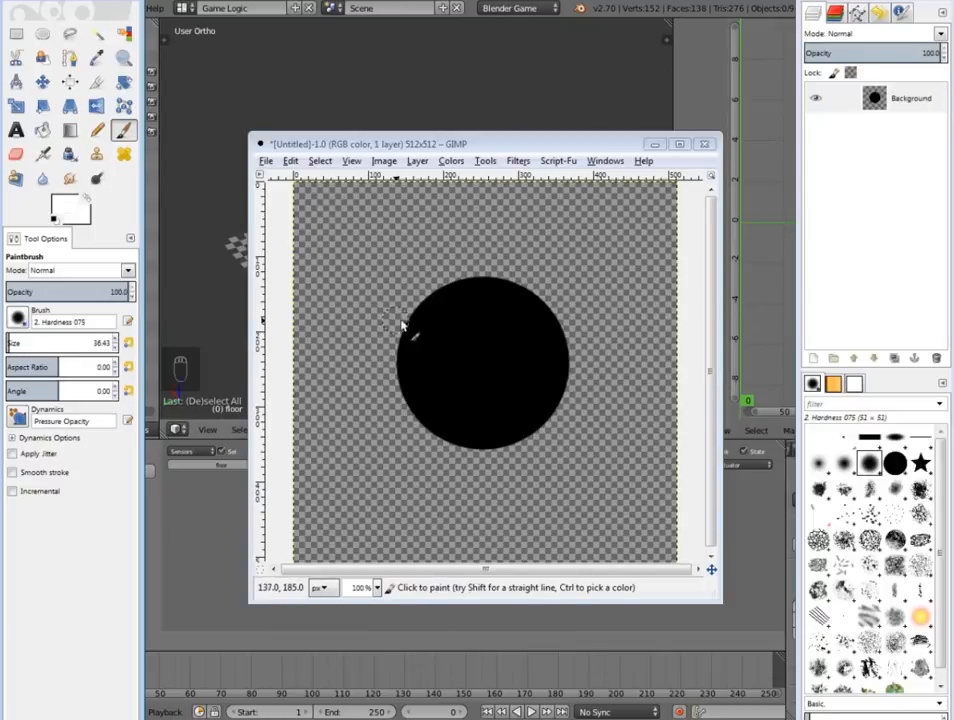
mouse_move(447, 287)
mouse_down()
mouse_move(400, 340)
mouse_move(395, 378)
mouse_move(408, 413)
mouse_move(442, 445)
mouse_move(466, 451)
mouse_move(507, 455)
mouse_move(537, 443)
mouse_move(569, 377)
mouse_move(560, 322)
mouse_move(517, 287)
mouse_move(437, 282)
mouse_up()
Change the foreground colour to light grey and paint over the white ring around the black circle
click(70, 211)
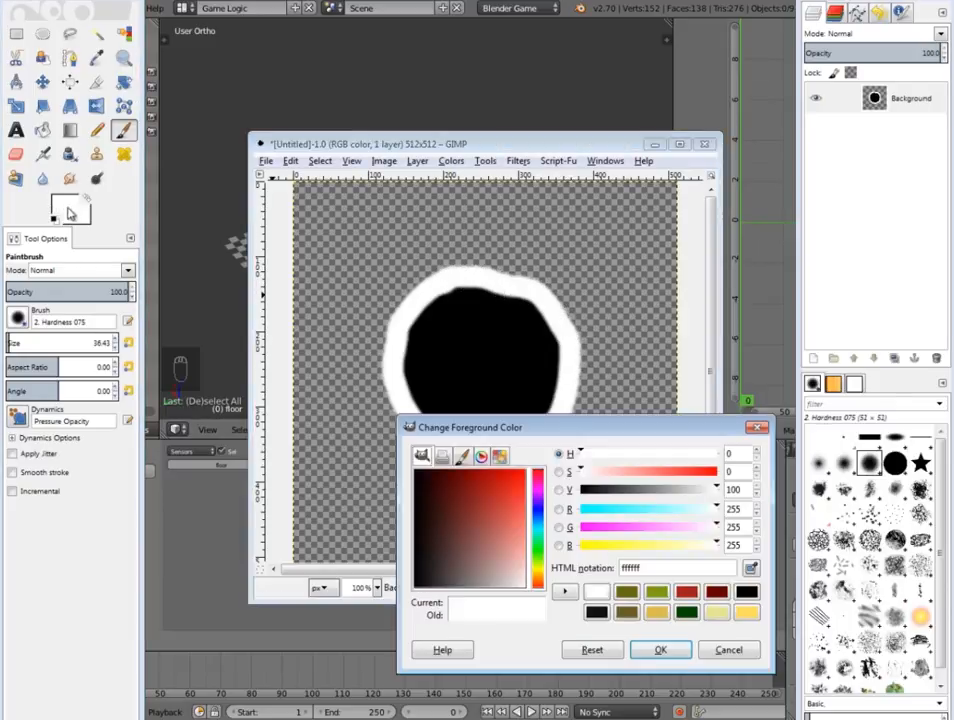
click(698, 492)
drag(698, 492, 695, 492)
click(661, 649)
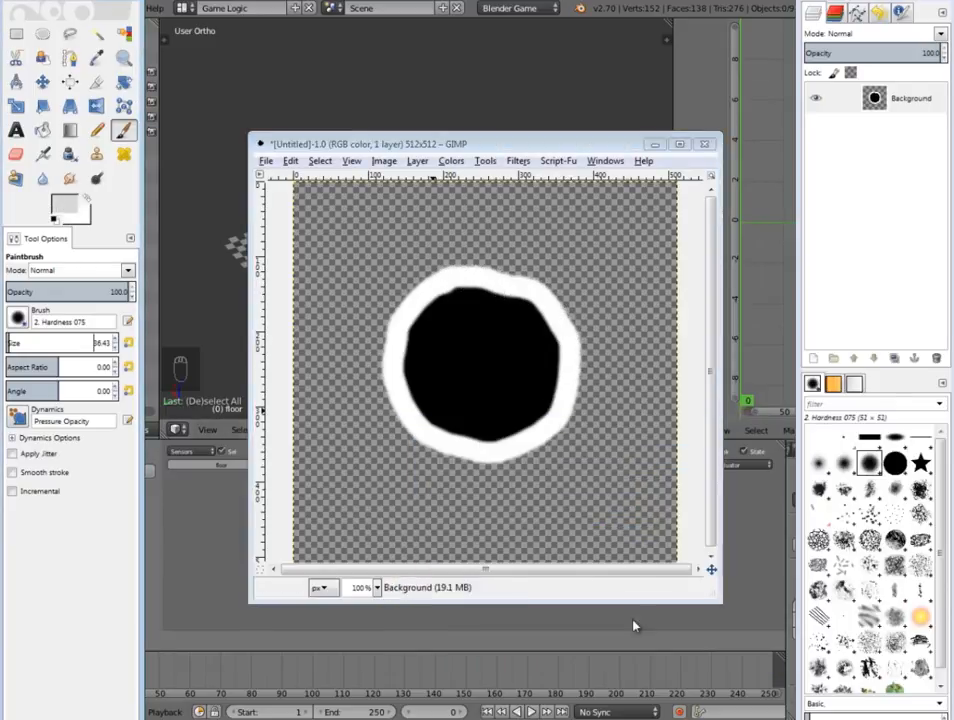
mouse_move(431, 287)
mouse_down()
mouse_move(428, 315)
mouse_move(404, 320)
mouse_move(395, 360)
mouse_move(411, 423)
mouse_move(455, 446)
mouse_move(515, 449)
mouse_move(561, 410)
mouse_up()
mouse_move(570, 365)
mouse_down()
mouse_move(510, 285)
mouse_move(432, 305)
mouse_move(490, 285)
mouse_up()
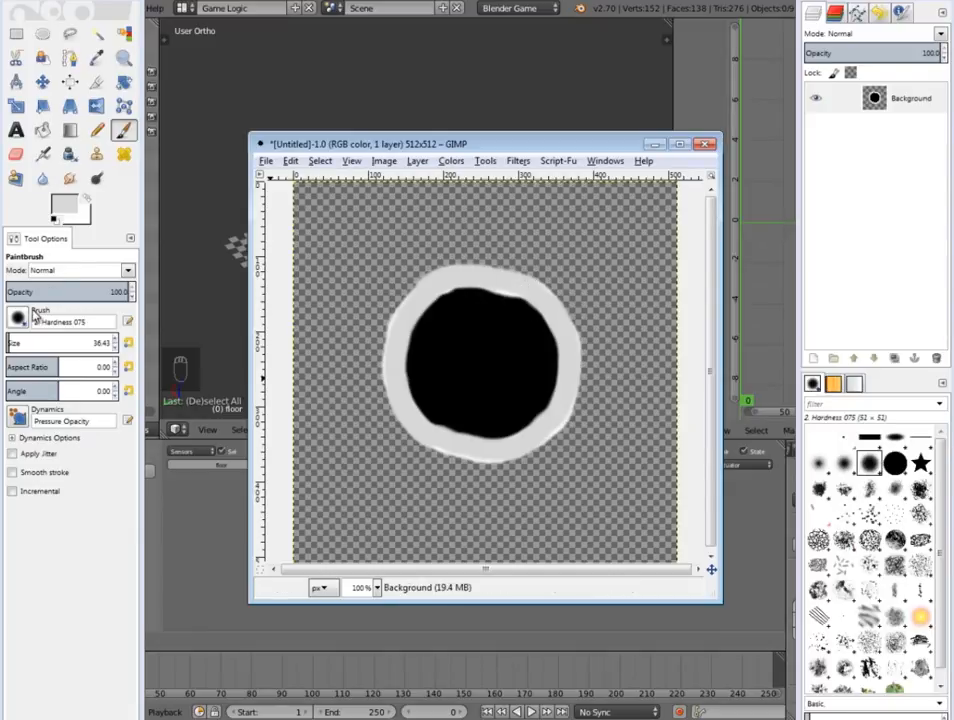
Smudge the black centre outward through the grey ring in jagged streaks around the hole, using brush size 39.26
click(68, 180)
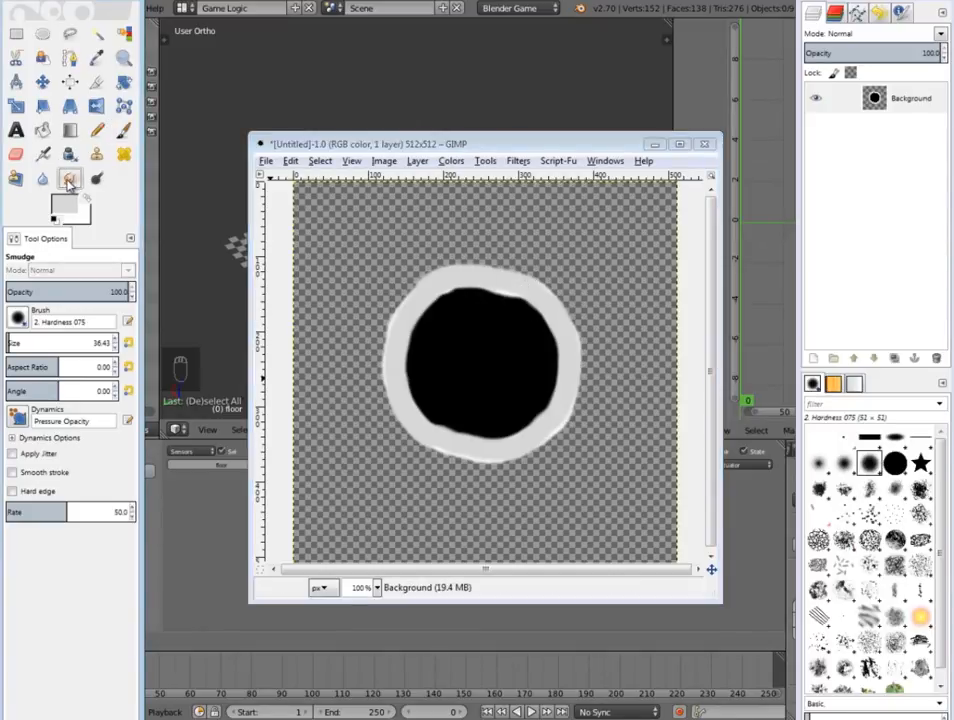
click(17, 345)
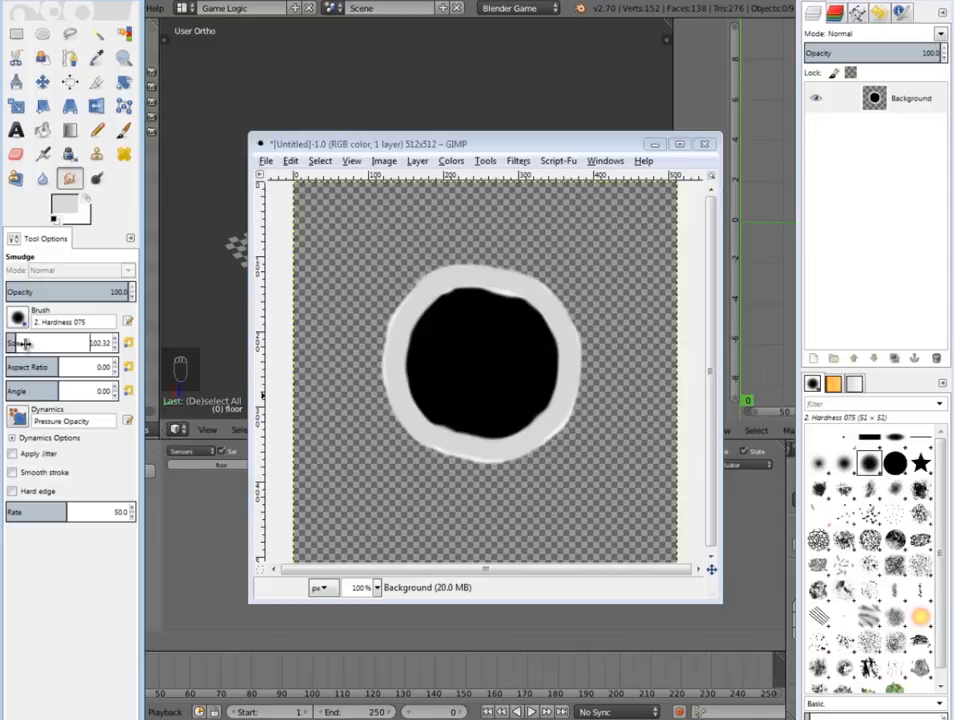
mouse_move(388, 297)
mouse_down()
mouse_move(426, 315)
mouse_move(340, 233)
mouse_up()
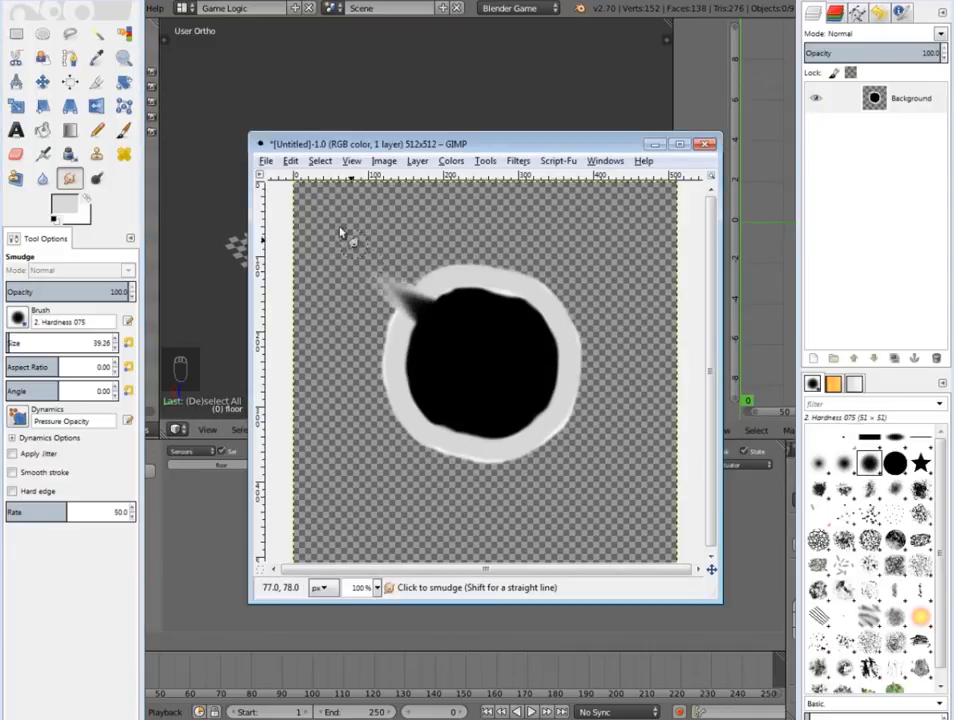
drag(465, 337, 434, 218)
mouse_move(454, 296)
mouse_down()
mouse_move(472, 237)
mouse_move(497, 307)
mouse_move(589, 281)
mouse_up()
drag(490, 309, 490, 276)
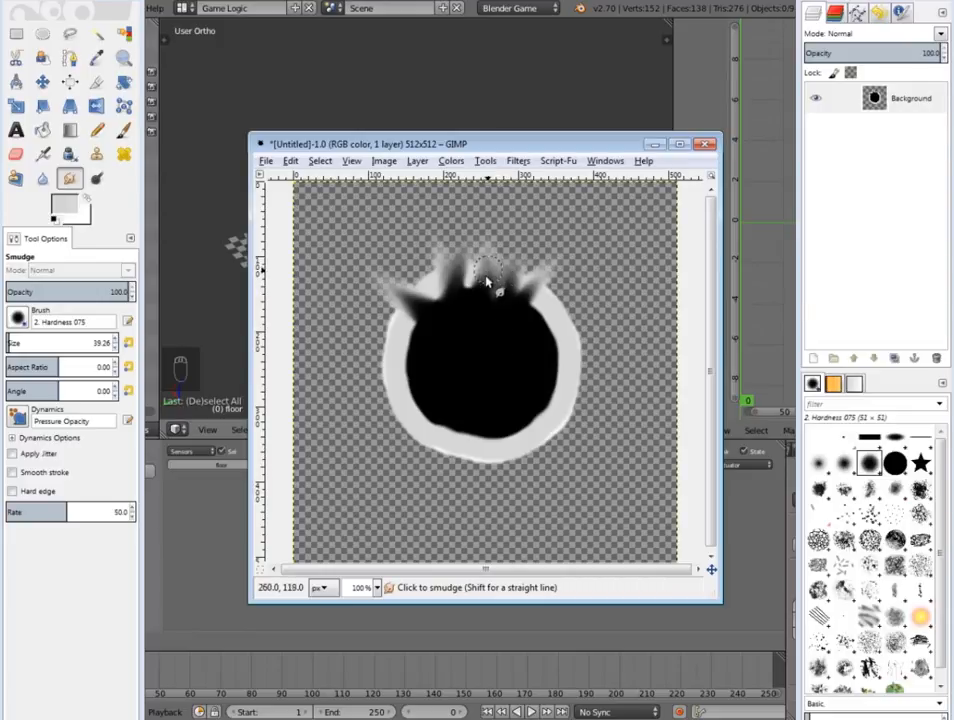
mouse_move(468, 298)
mouse_down()
mouse_move(460, 252)
mouse_move(469, 294)
mouse_move(468, 276)
mouse_up()
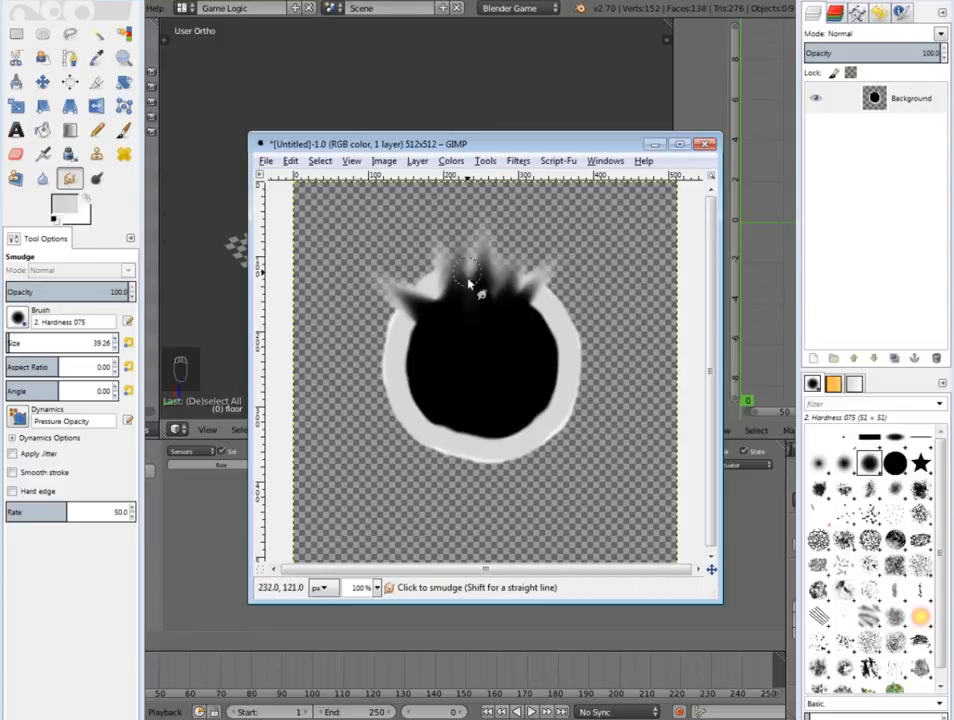
mouse_move(430, 324)
mouse_down()
mouse_move(426, 292)
mouse_move(398, 249)
mouse_move(414, 339)
mouse_move(405, 320)
mouse_move(345, 440)
mouse_move(464, 371)
mouse_move(432, 447)
mouse_move(405, 437)
mouse_up()
mouse_move(445, 522)
mouse_down()
mouse_move(477, 471)
mouse_move(586, 439)
mouse_move(508, 497)
mouse_move(565, 380)
mouse_move(603, 373)
mouse_up()
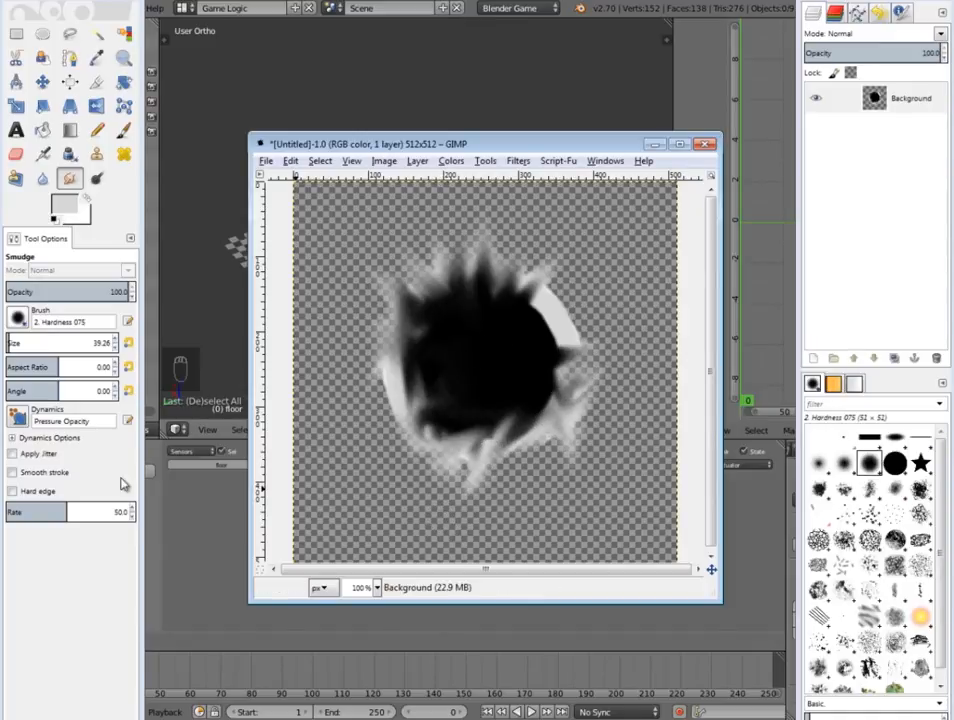
Enlarge the Smudge brush to size 50.60 and pull longer, uneven spikes out of the hole's rim on all sides
click(10, 342)
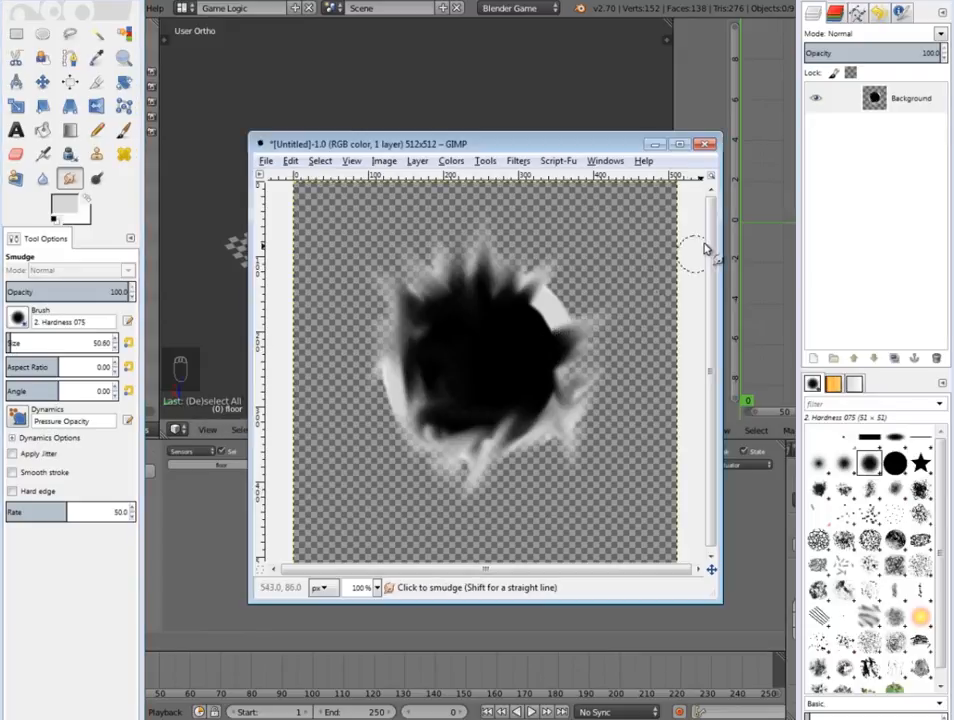
mouse_move(532, 341)
mouse_down()
mouse_move(585, 264)
mouse_move(496, 321)
mouse_move(511, 319)
mouse_move(478, 300)
mouse_move(434, 383)
mouse_move(483, 362)
mouse_move(466, 432)
mouse_move(472, 422)
mouse_move(443, 436)
mouse_move(436, 521)
mouse_up()
drag(562, 507, 502, 424)
drag(529, 491, 531, 502)
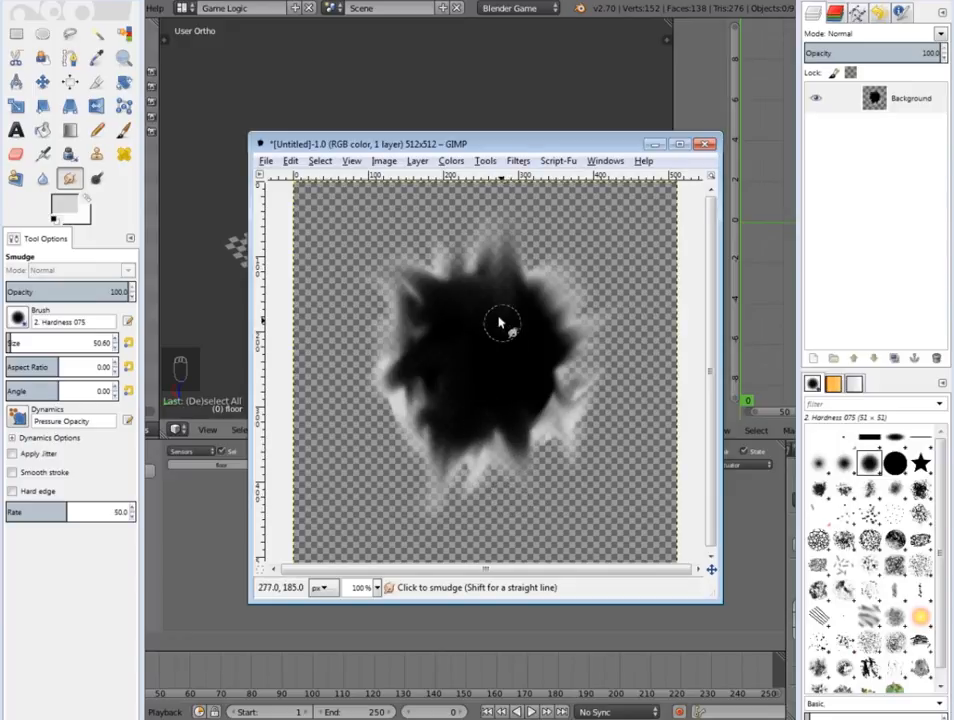
mouse_move(508, 206)
mouse_down()
mouse_move(492, 280)
mouse_move(473, 287)
mouse_move(476, 303)
mouse_move(502, 319)
mouse_move(528, 304)
mouse_move(476, 270)
mouse_move(492, 287)
mouse_up()
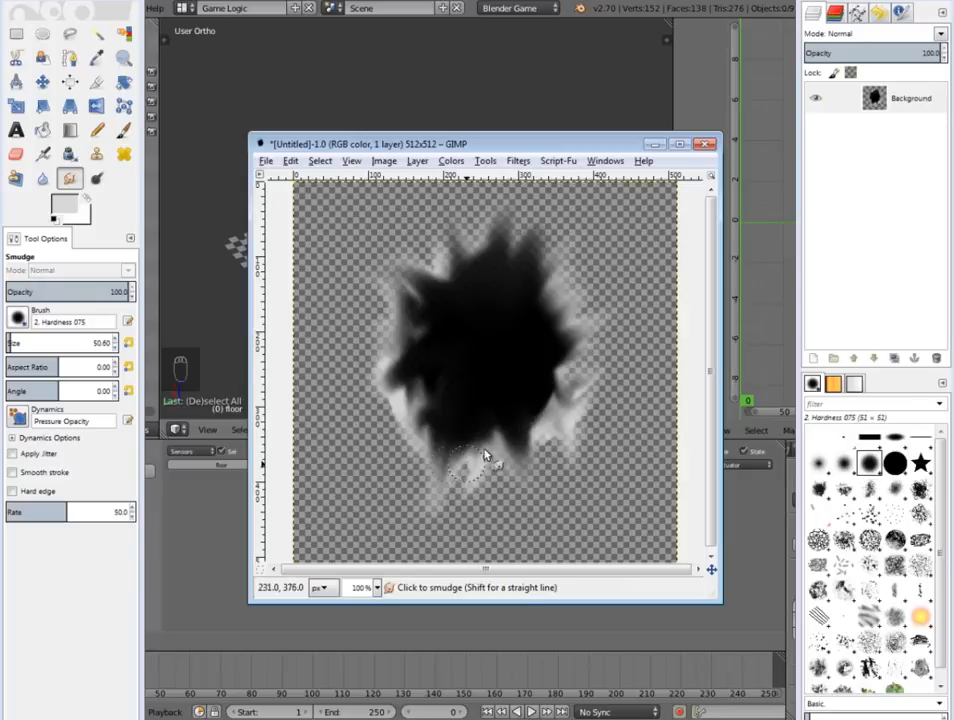
drag(482, 434, 560, 523)
mouse_move(500, 398)
mouse_down()
mouse_move(435, 346)
mouse_move(415, 352)
mouse_move(445, 374)
mouse_move(326, 430)
mouse_up()
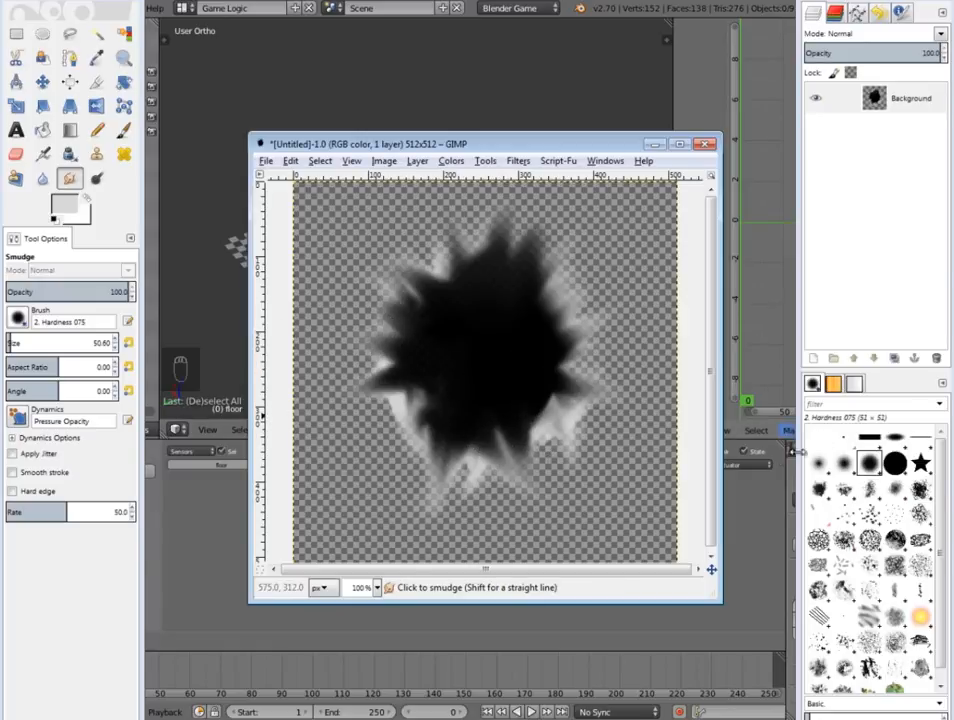
Export the image to the Documents folder as bulletholetexture.png with the default PNG options
click(266, 162)
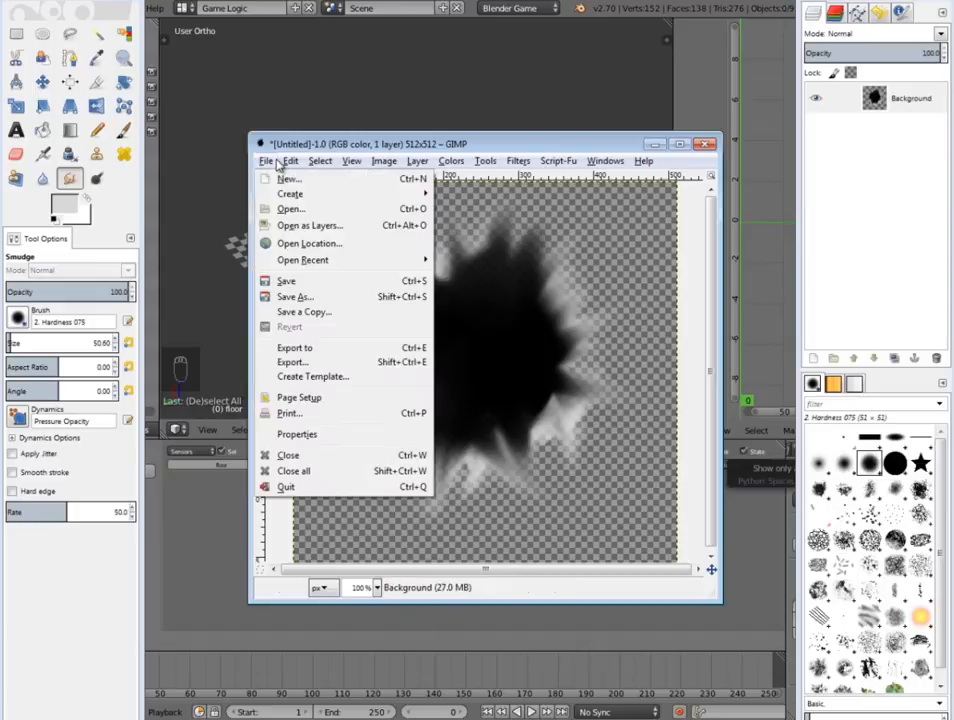
click(292, 363)
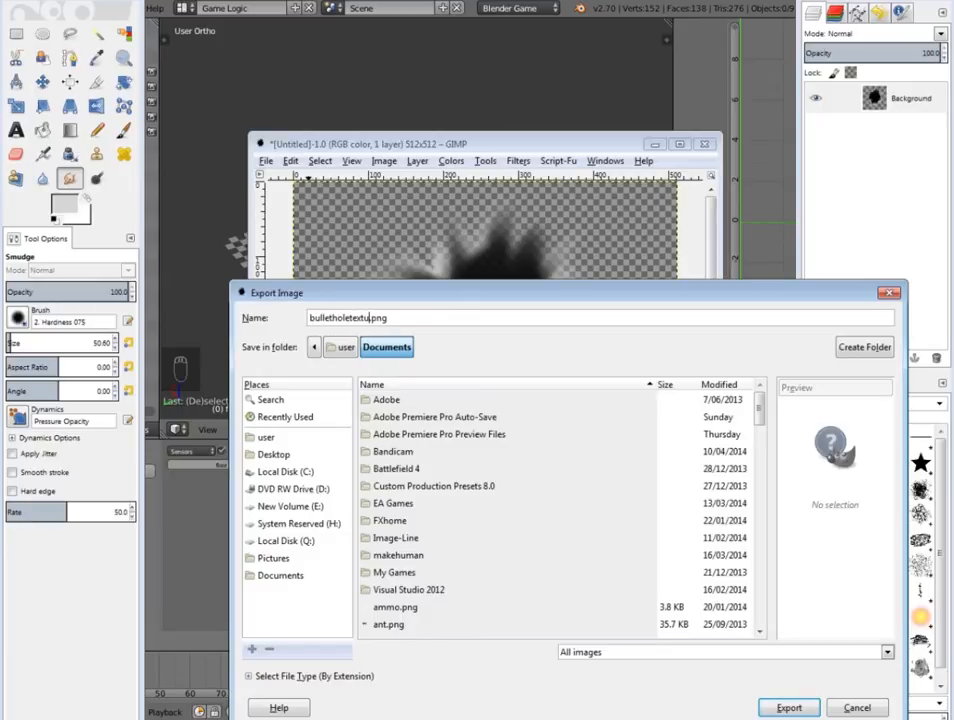
click(792, 708)
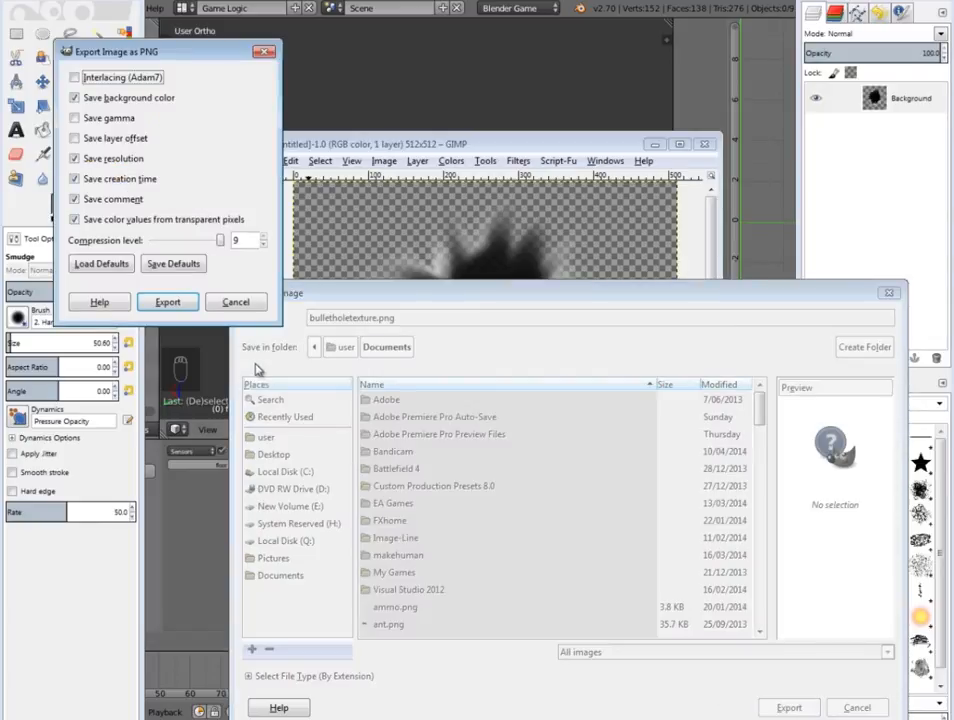
click(185, 309)
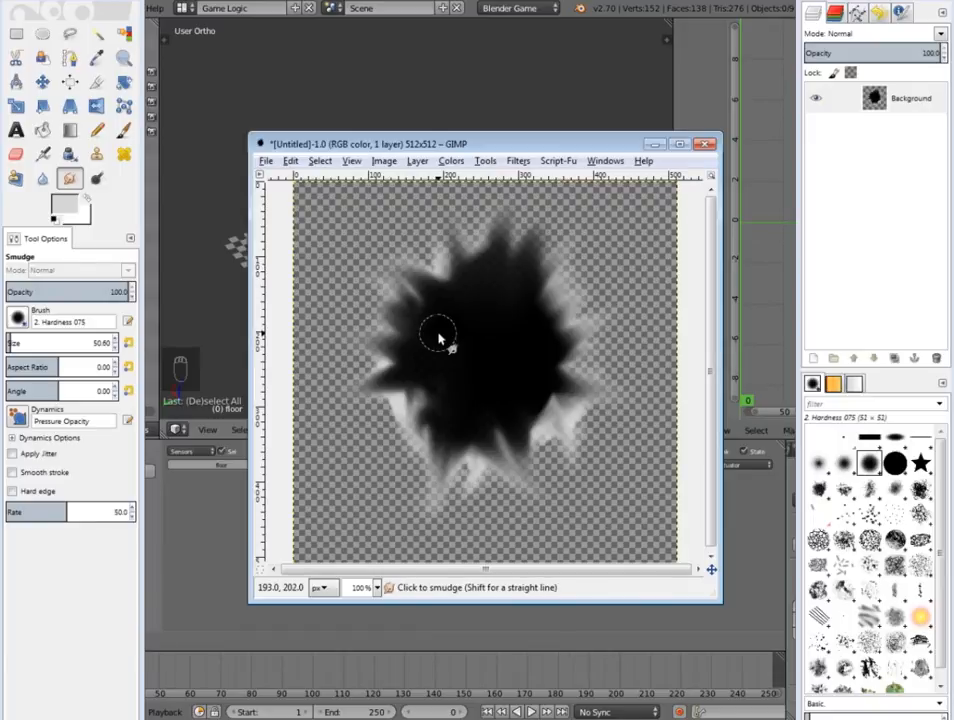
Undo all smudge strokes back to the clean black circle with the light grey ring
key(ctrl+z)
key(ctrl+z)
key(ctrl+z)
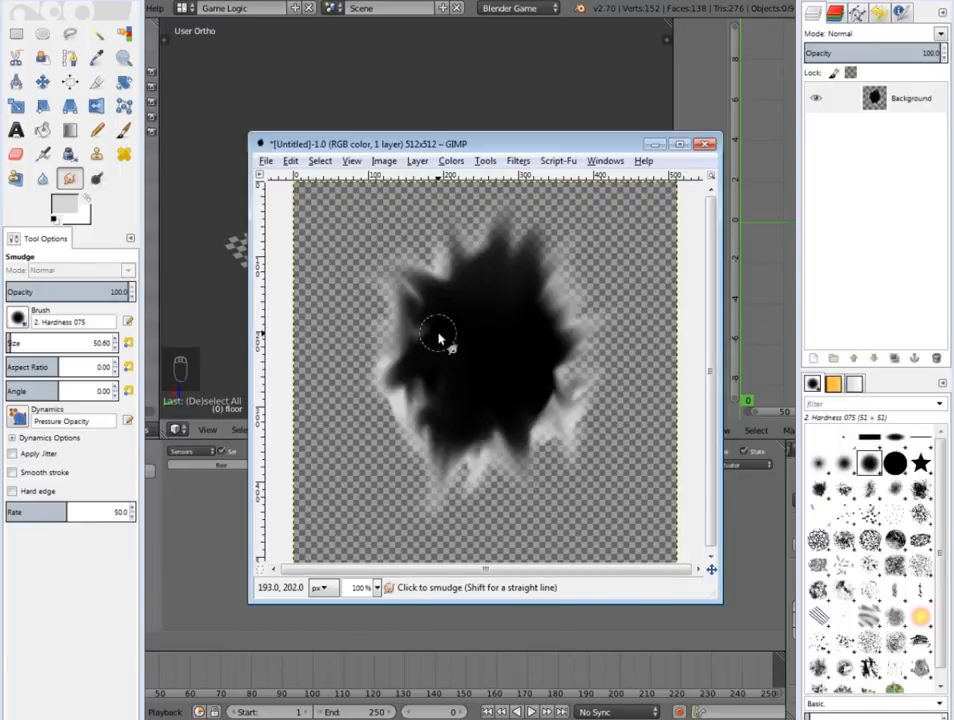
key(ctrl+z)
key(ctrl+z)
key(ctrl+z)
key(ctrl+z)
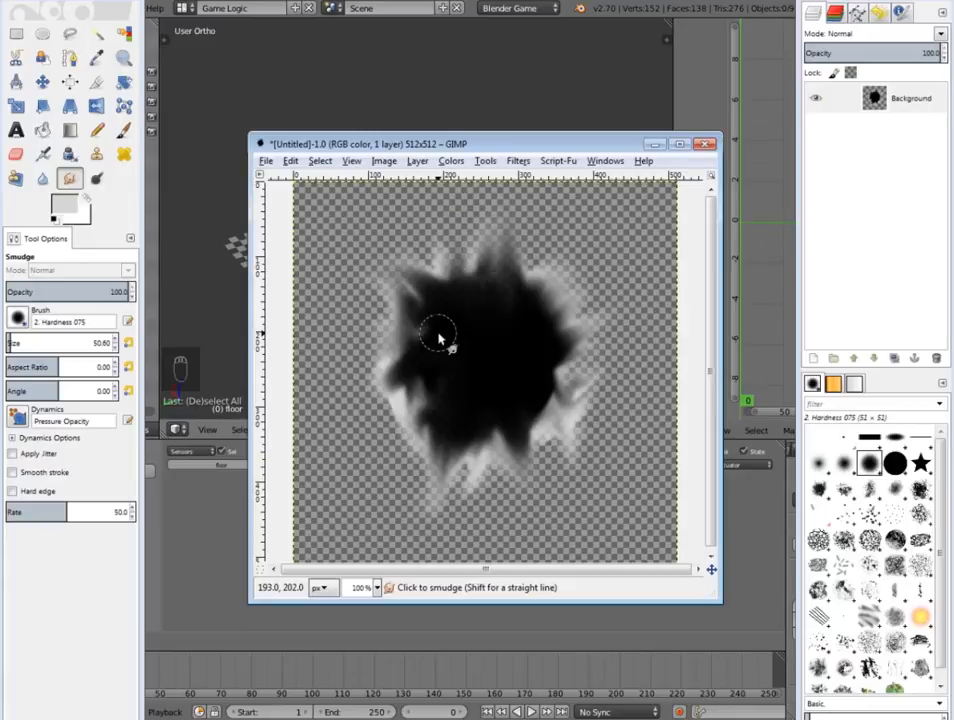
key(ctrl+z)
key(ctrl+z)
key(ctrl+z)
key(ctrl+z)
key(ctrl+z)
key(ctrl+z)
key(ctrl+z)
key(ctrl+z)
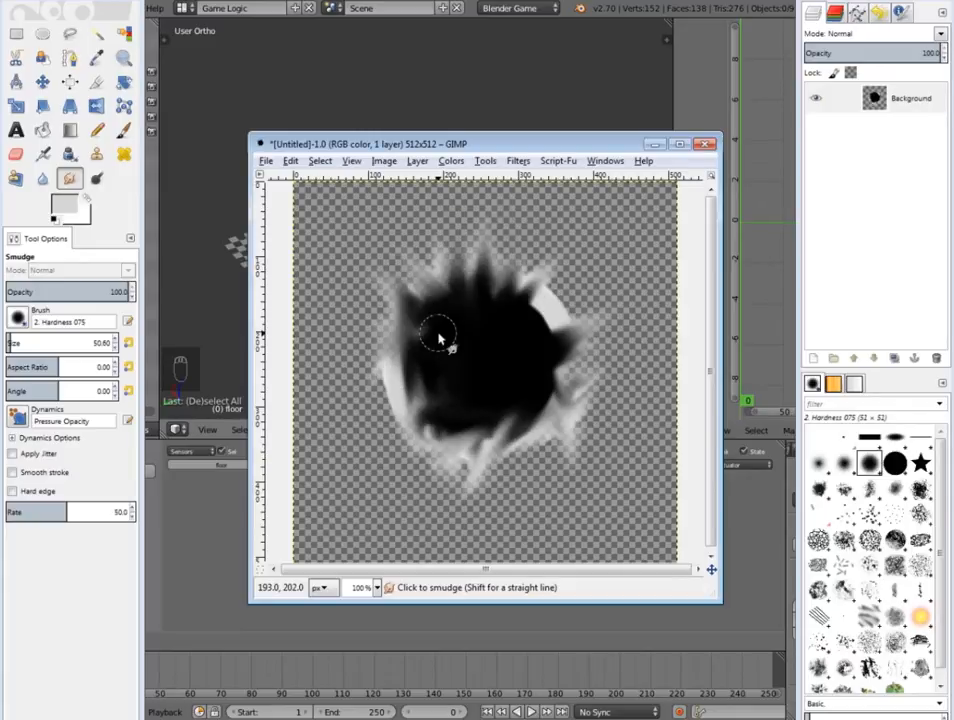
key(ctrl+z)
key(ctrl+z)
key(ctrl+z)
key(ctrl+z)
key(ctrl+z)
key(ctrl+z)
key(ctrl+z)
key(ctrl+z)
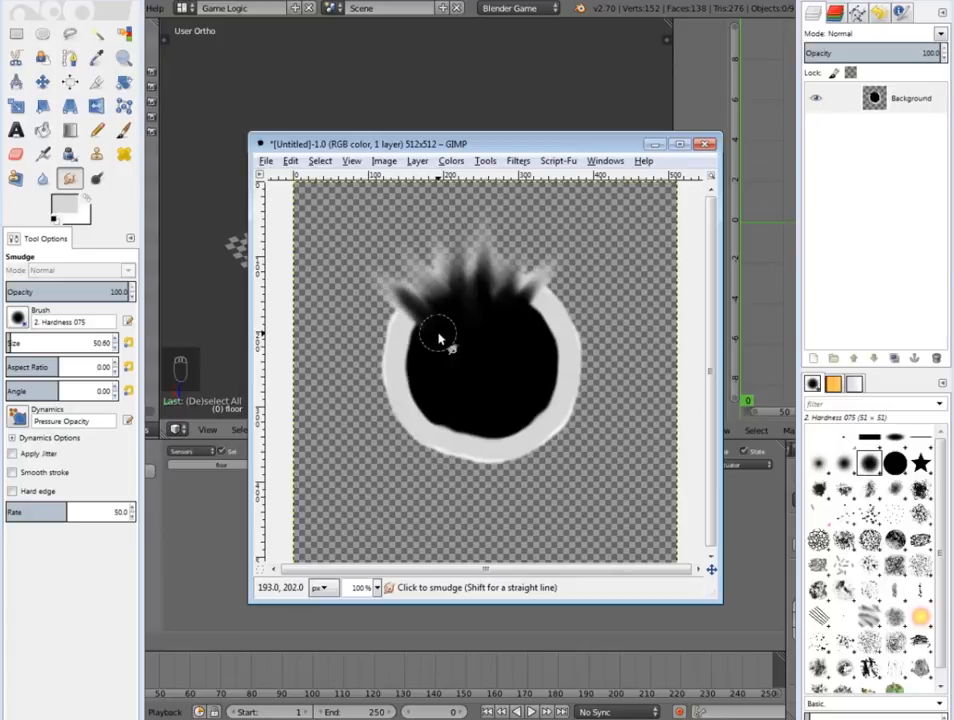
key(ctrl+z)
key(ctrl+z)
key(ctrl+z)
key(ctrl+z)
key(ctrl+z)
key(ctrl+z)
key(ctrl+z)
key(ctrl+z)
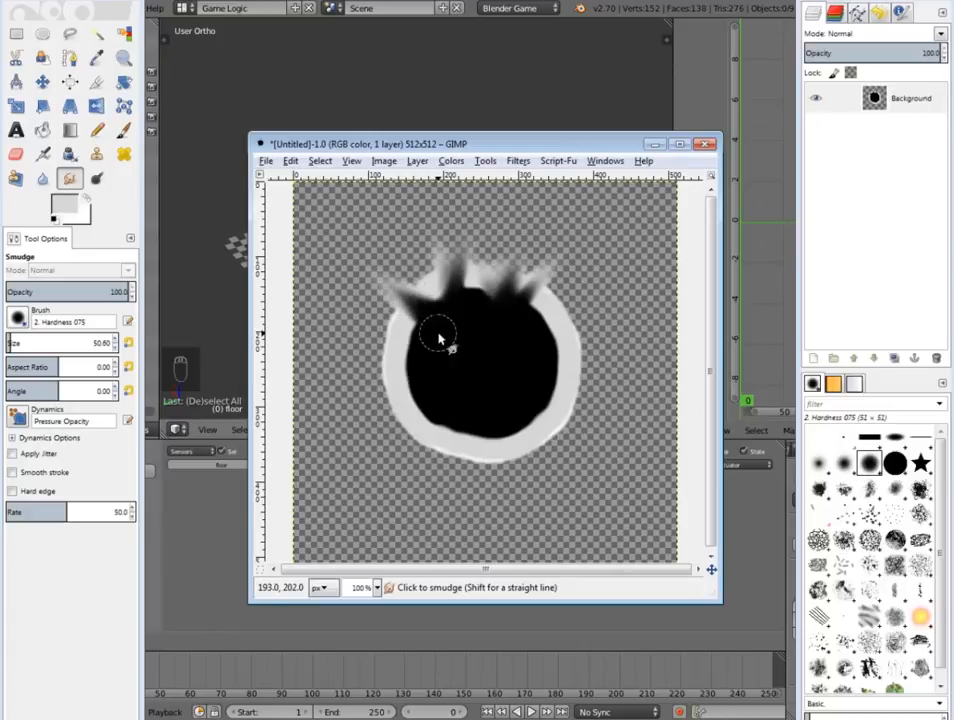
key(ctrl+z)
key(ctrl+z)
key(ctrl+z)
key(ctrl+z)
key(ctrl+z)
key(ctrl+z)
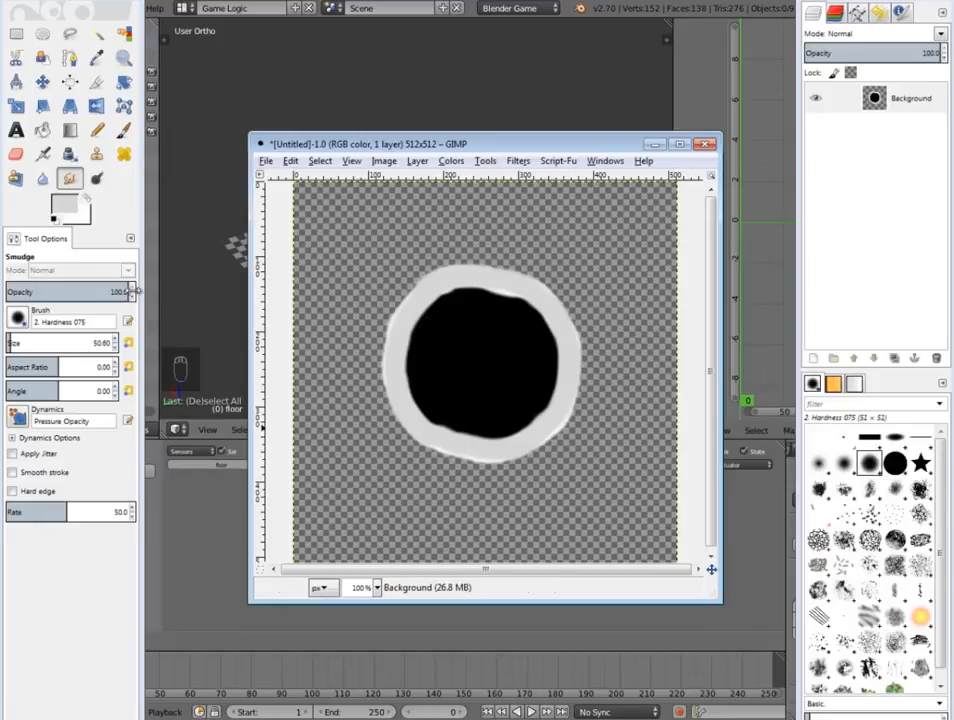
Set the foreground colour to dark brown, HTML notation 572d12
click(66, 205)
drag(647, 476, 675, 478)
drag(616, 547, 603, 549)
drag(694, 489, 638, 499)
drag(463, 500, 452, 521)
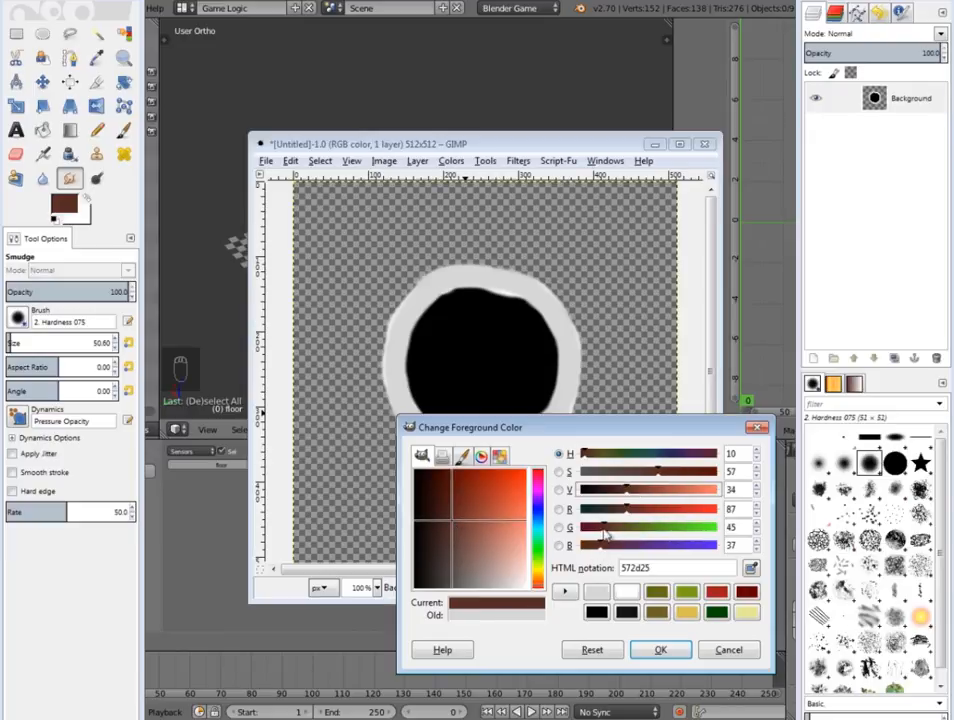
click(661, 652)
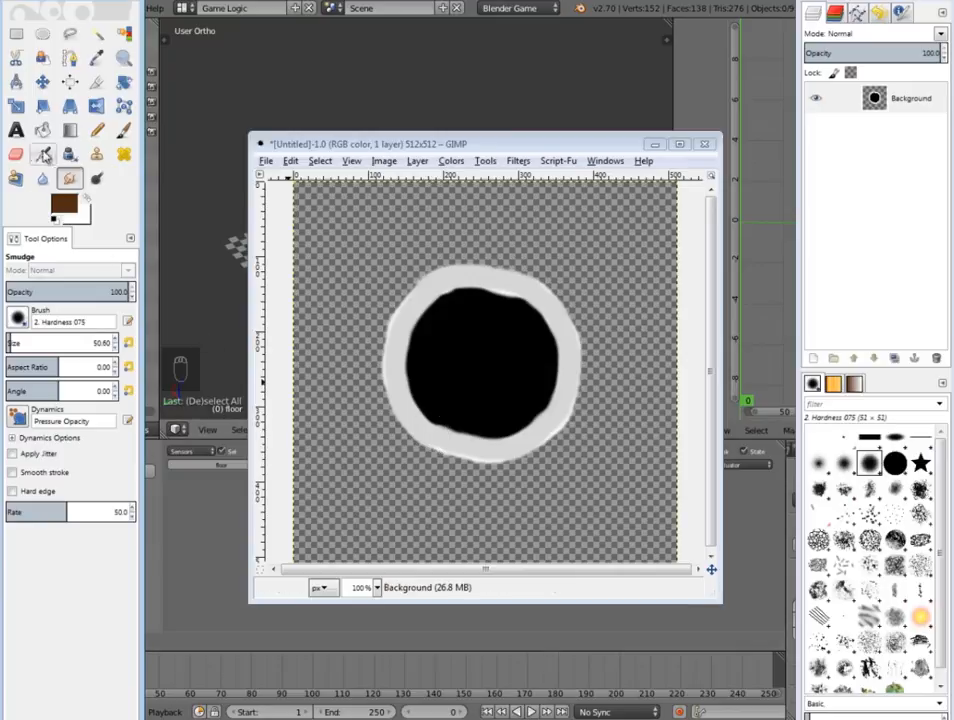
Paint over the grey ring in brown with the Paintbrush, trying size 30 and continuing at size 40
click(124, 129)
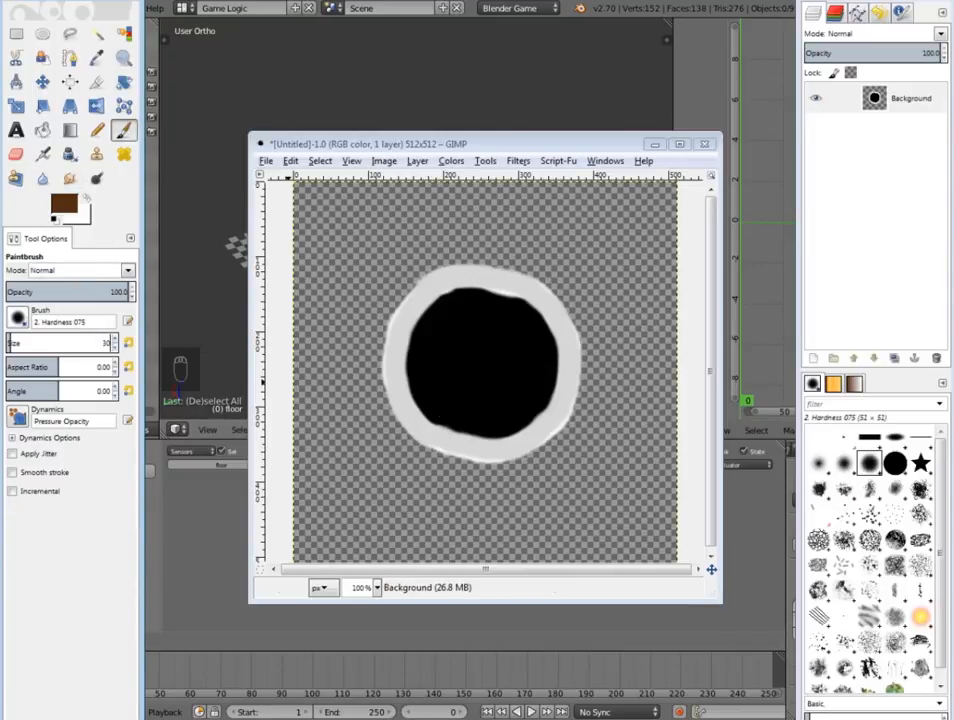
click(438, 283)
drag(438, 283, 431, 291)
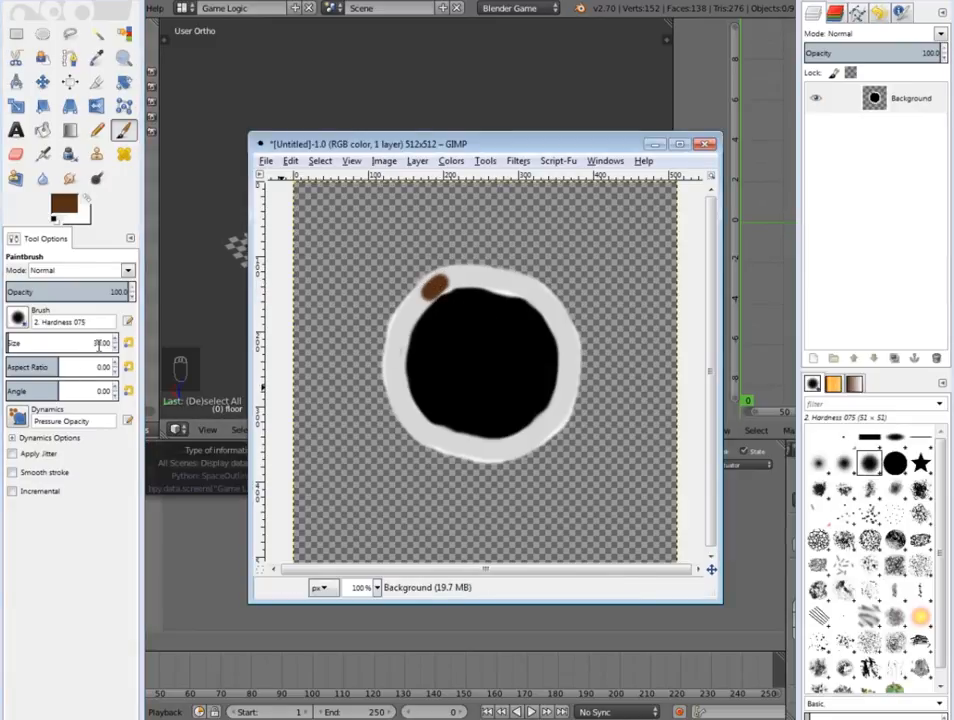
drag(97, 343, 103, 344)
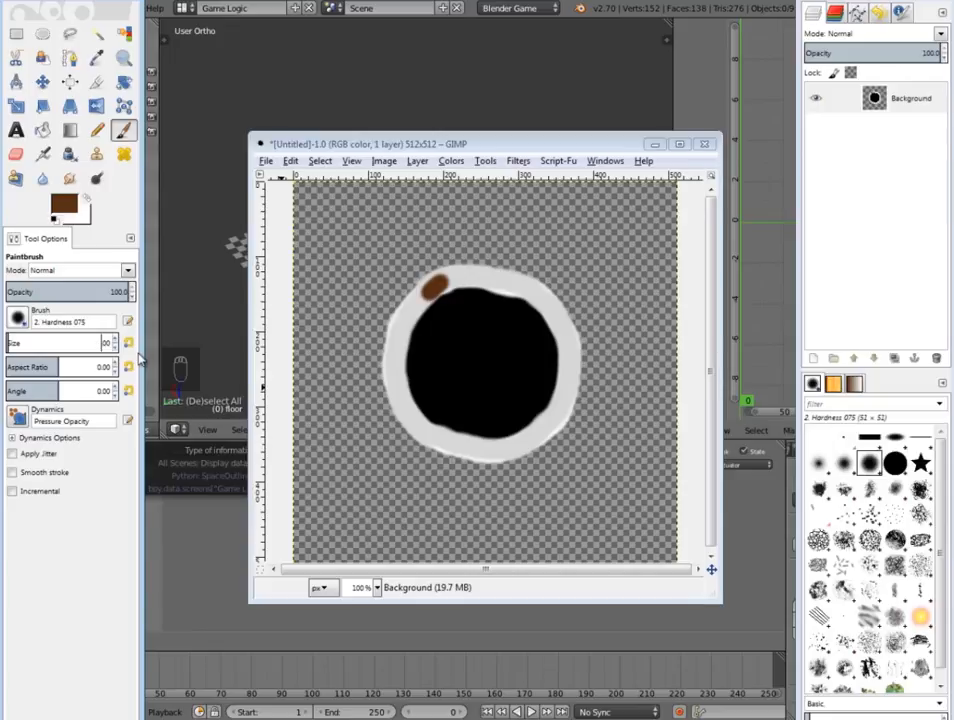
mouse_move(432, 285)
mouse_down()
mouse_move(459, 285)
mouse_move(437, 283)
mouse_move(410, 300)
mouse_move(391, 372)
mouse_move(398, 405)
mouse_move(418, 430)
mouse_move(485, 447)
mouse_move(549, 434)
mouse_move(565, 398)
mouse_move(564, 337)
mouse_move(547, 304)
mouse_move(455, 288)
mouse_up()
drag(413, 325, 383, 394)
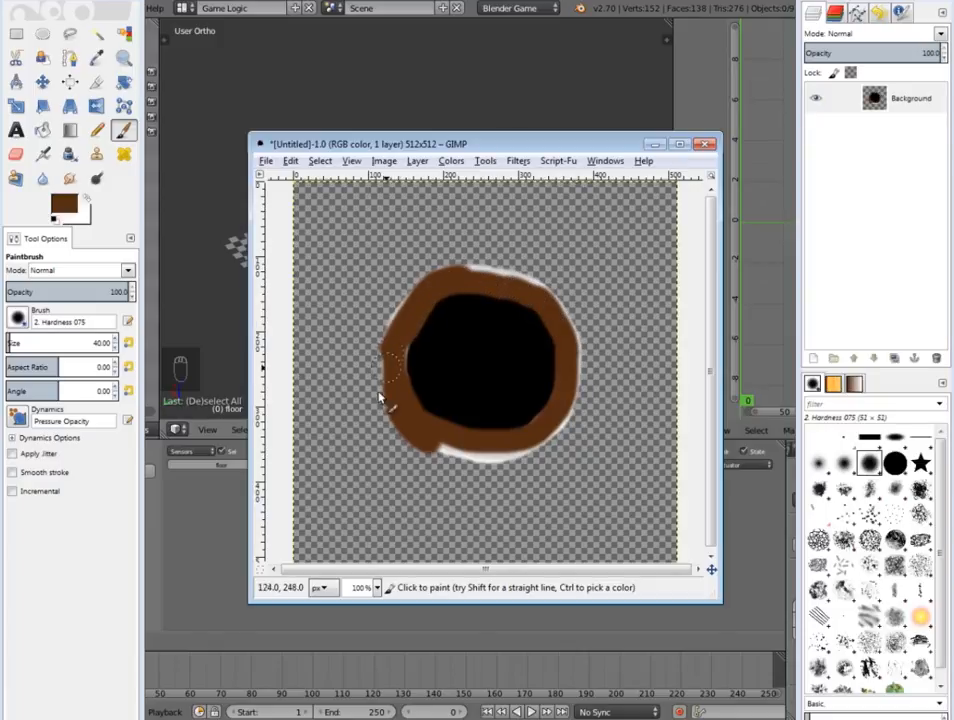
Change the foreground to a darker brown and paint around the ring's outer edge with the Paintbrush at size 25.12
click(63, 204)
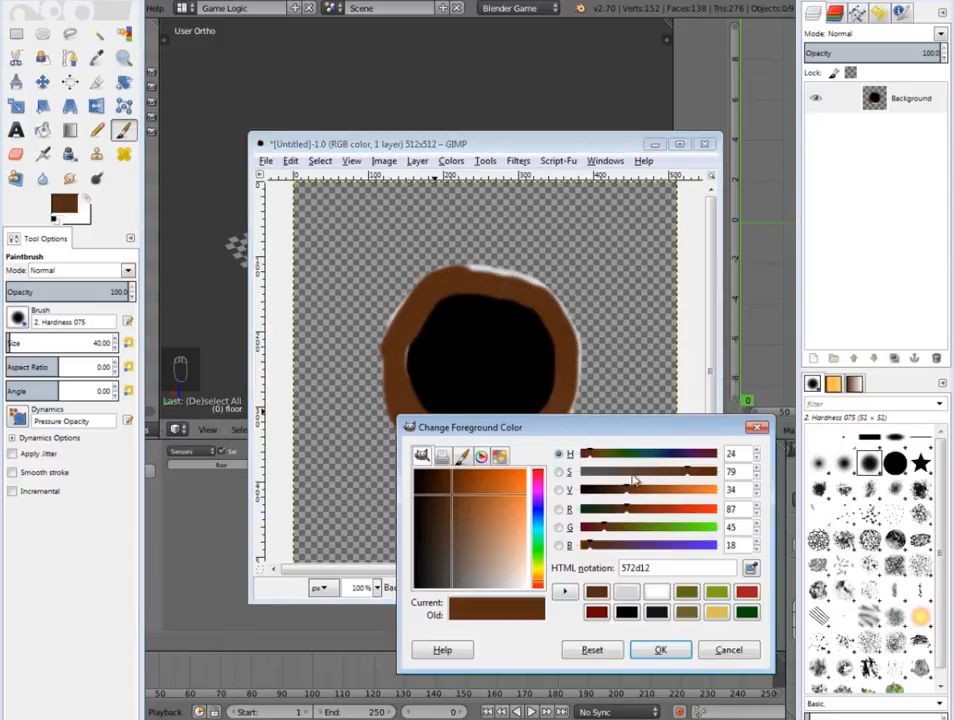
drag(692, 474, 618, 493)
click(662, 650)
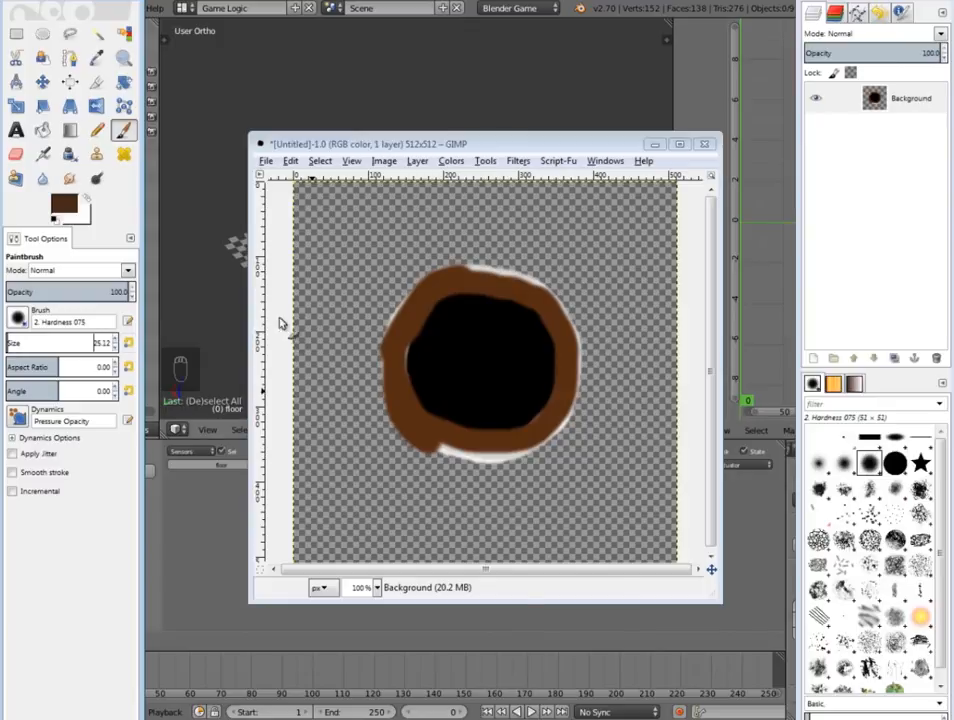
drag(437, 279, 398, 313)
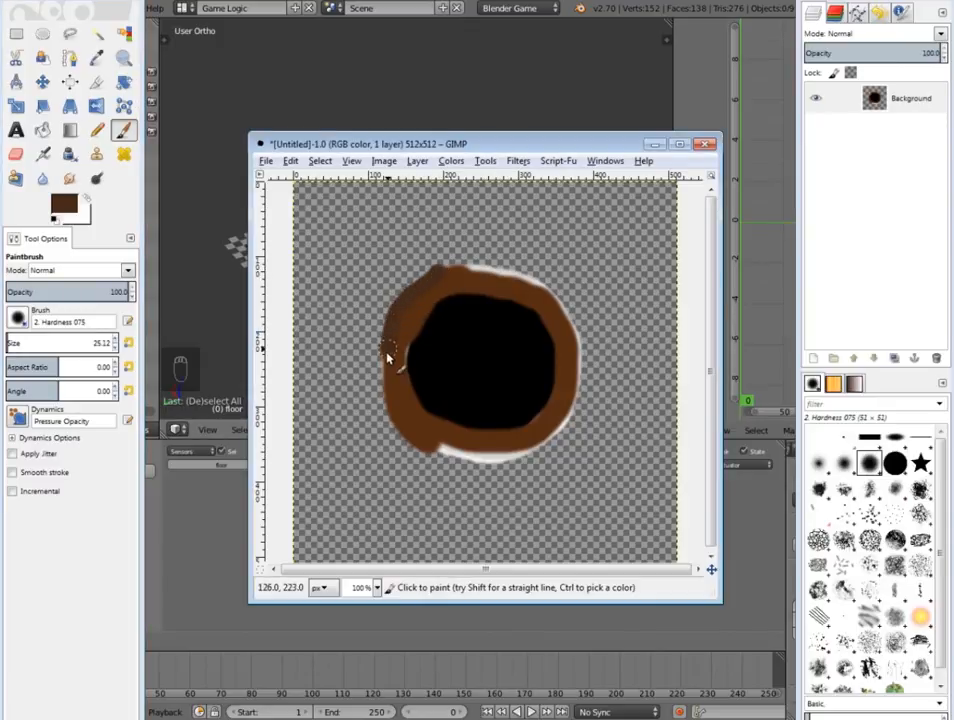
drag(390, 412, 465, 462)
mouse_move(530, 458)
mouse_down()
mouse_move(586, 413)
mouse_move(581, 347)
mouse_move(541, 292)
mouse_move(480, 276)
mouse_move(432, 279)
mouse_up()
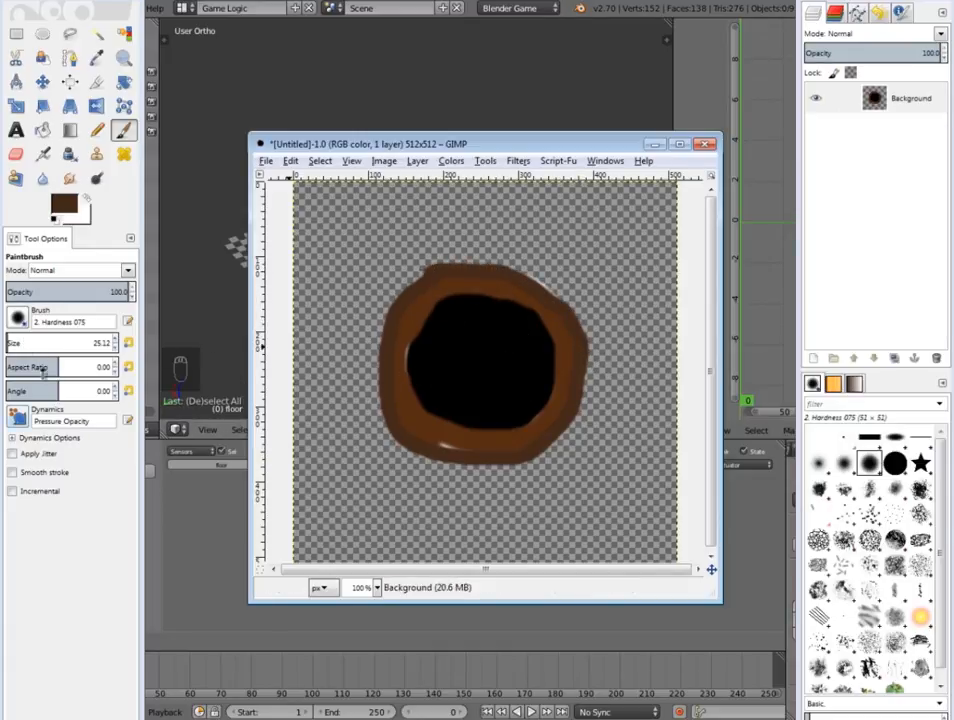
Smudge the black hole and brown ring outward into ragged spikes all around, using sizes 40, 30 and 50
click(72, 182)
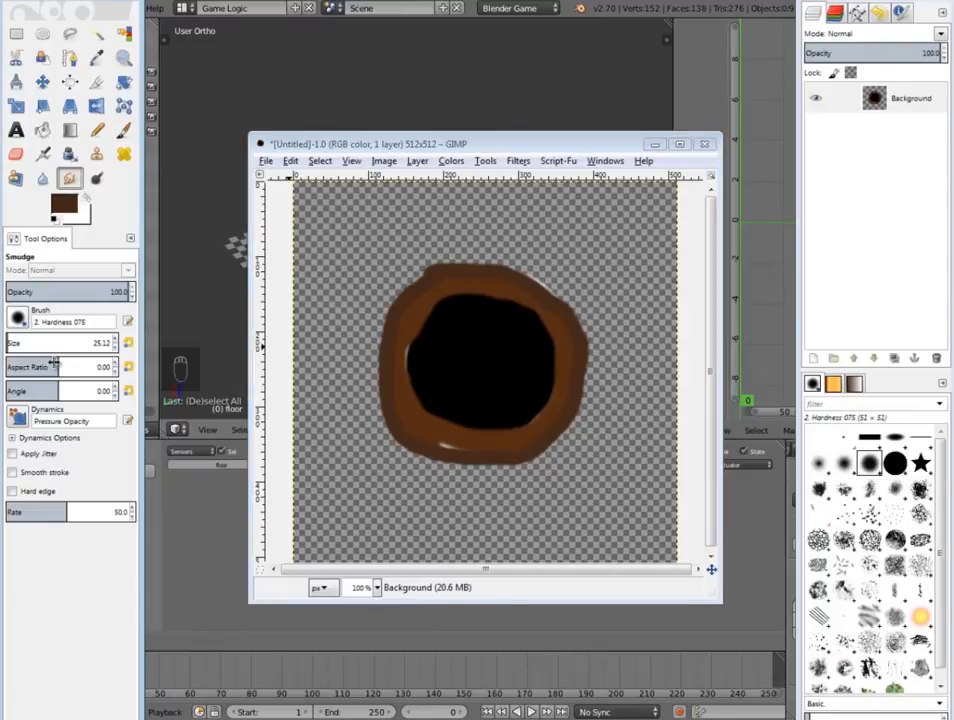
text(40.00)
mouse_move(447, 311)
mouse_down()
mouse_move(400, 245)
mouse_move(411, 275)
mouse_up()
drag(428, 318, 368, 297)
mouse_move(421, 333)
mouse_down()
mouse_move(374, 353)
mouse_move(396, 415)
mouse_move(511, 445)
mouse_move(531, 414)
mouse_move(549, 270)
mouse_move(458, 272)
mouse_up()
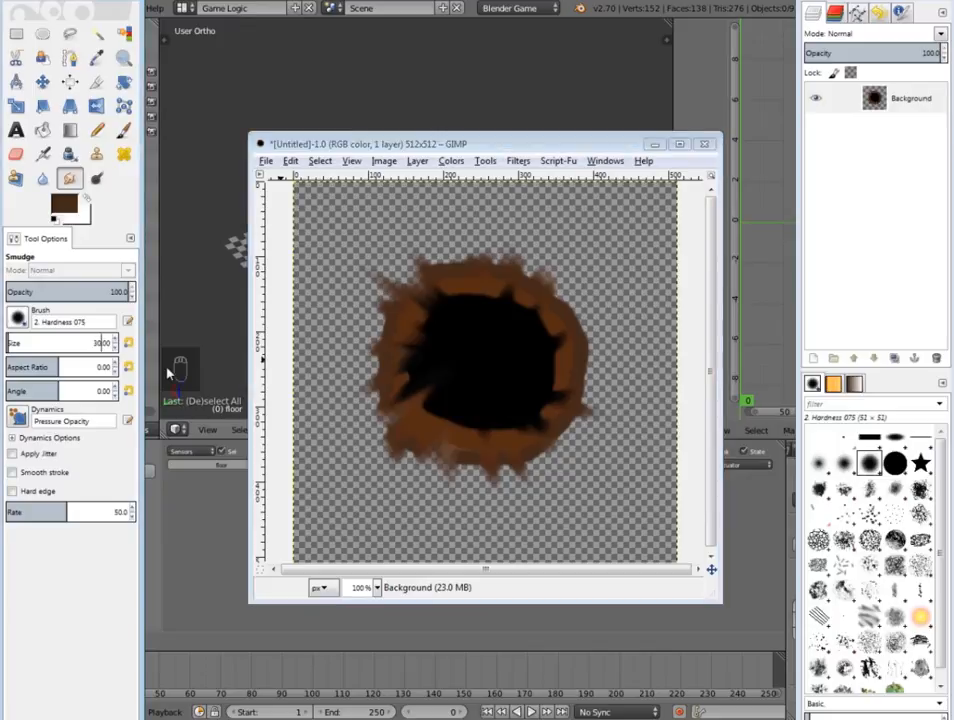
mouse_move(439, 332)
mouse_down()
mouse_move(457, 484)
mouse_move(436, 419)
mouse_move(575, 368)
mouse_move(494, 271)
mouse_move(467, 318)
mouse_up()
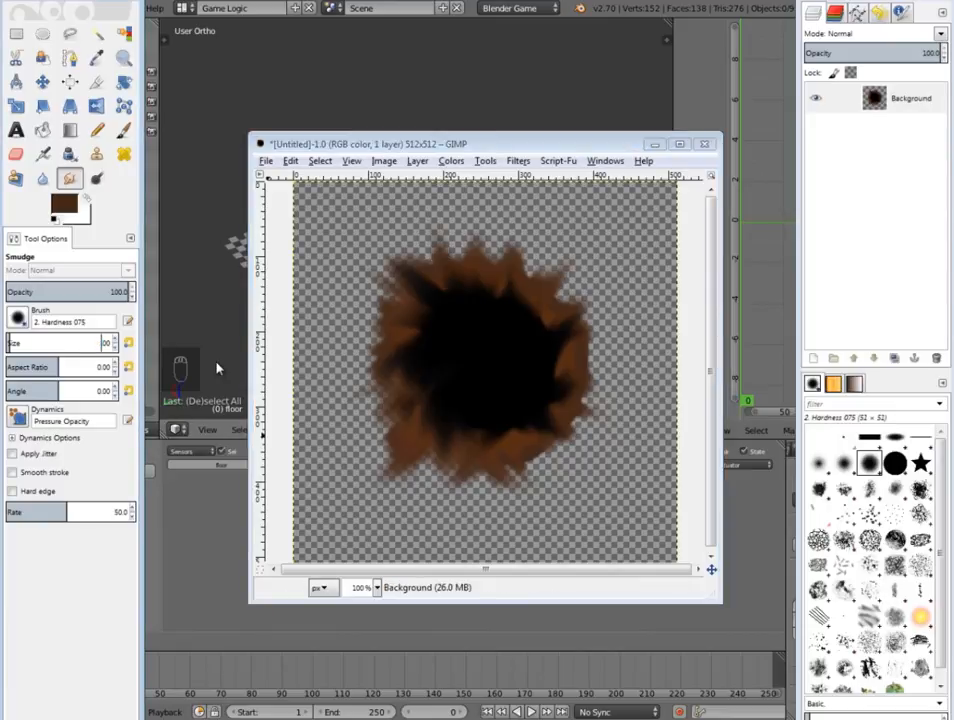
mouse_move(405, 309)
mouse_down()
mouse_move(379, 368)
mouse_move(405, 443)
mouse_move(511, 437)
mouse_move(520, 473)
mouse_move(622, 351)
mouse_move(505, 268)
mouse_move(617, 362)
mouse_up()
Touch up the hole's upper-right brown rim using the Paintbrush at size 22.26
click(123, 130)
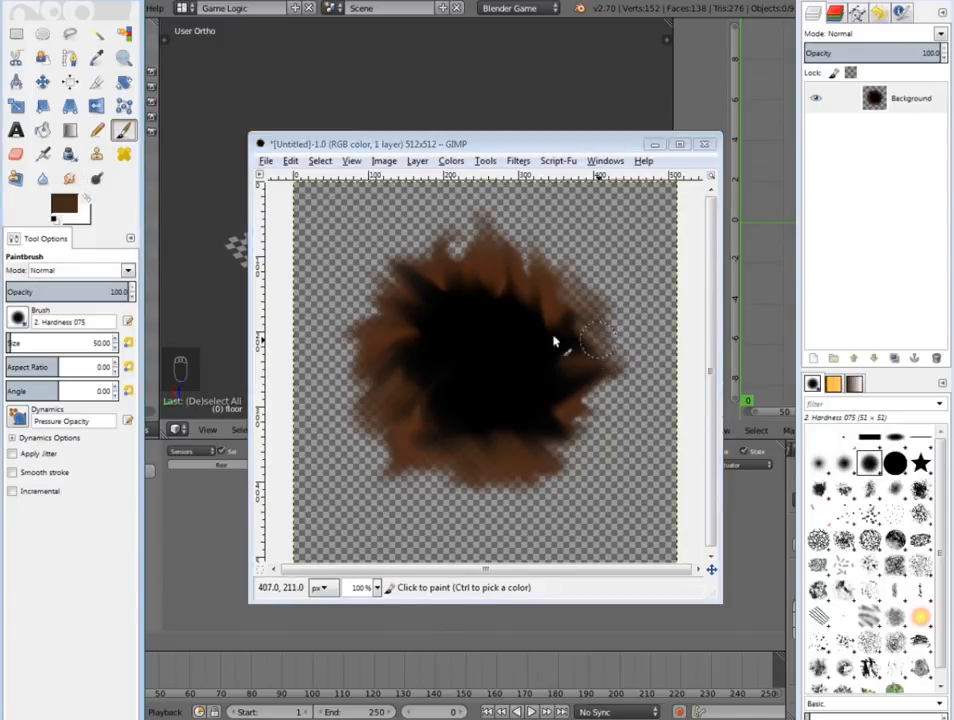
click(13, 343)
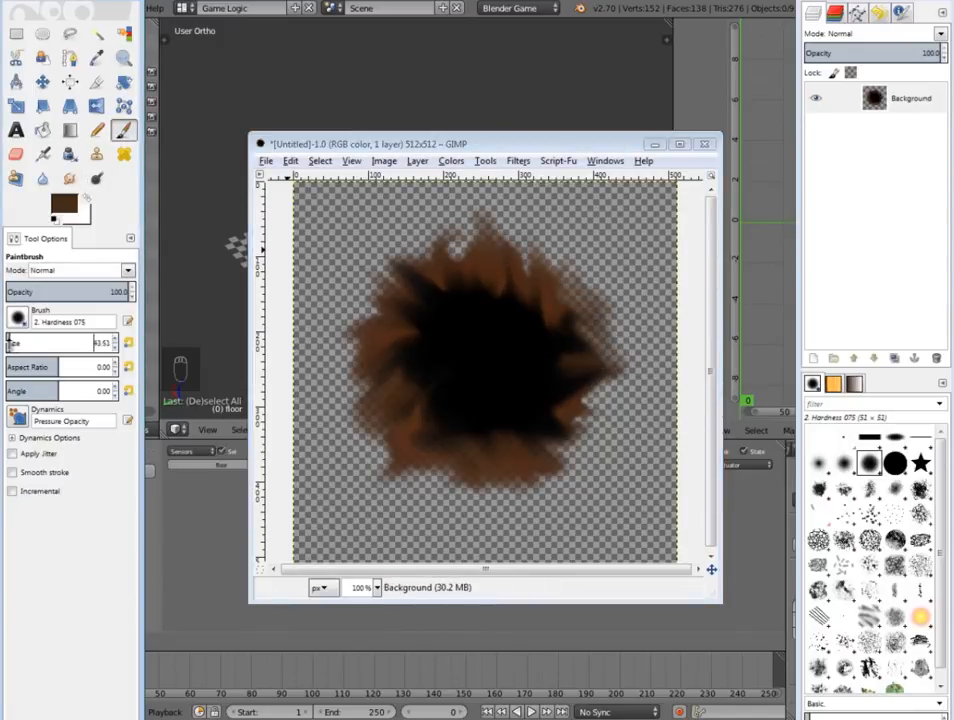
mouse_move(580, 298)
mouse_down()
mouse_move(593, 331)
mouse_move(575, 320)
mouse_up()
Smudge the rim's upper-right, top and lower-right parts outward with the Smudge tool at size 39.26
click(72, 177)
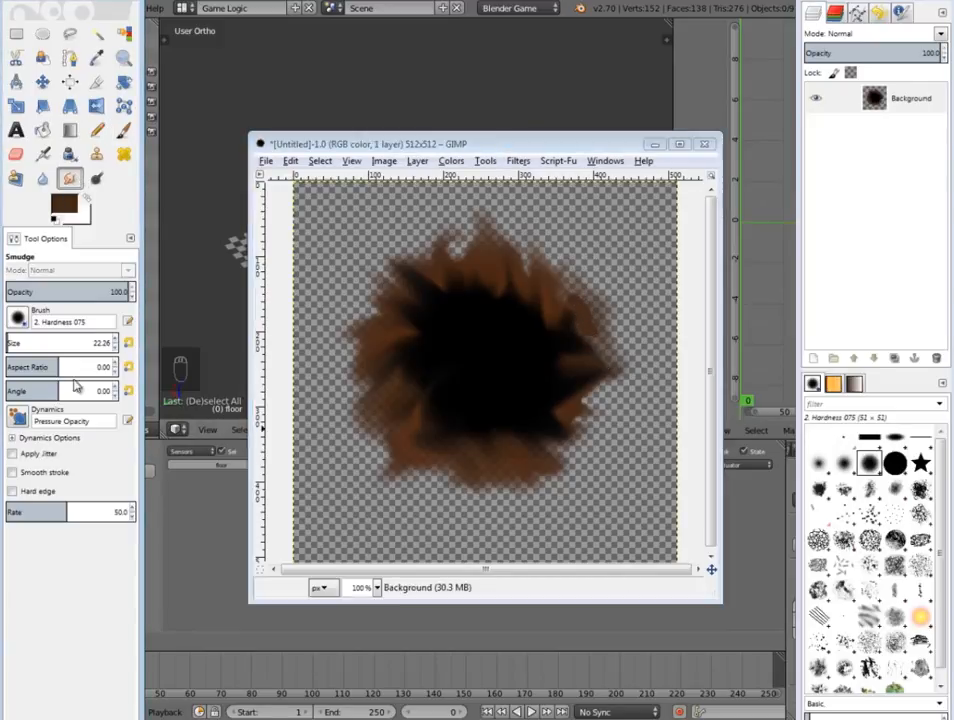
drag(8, 343, 17, 341)
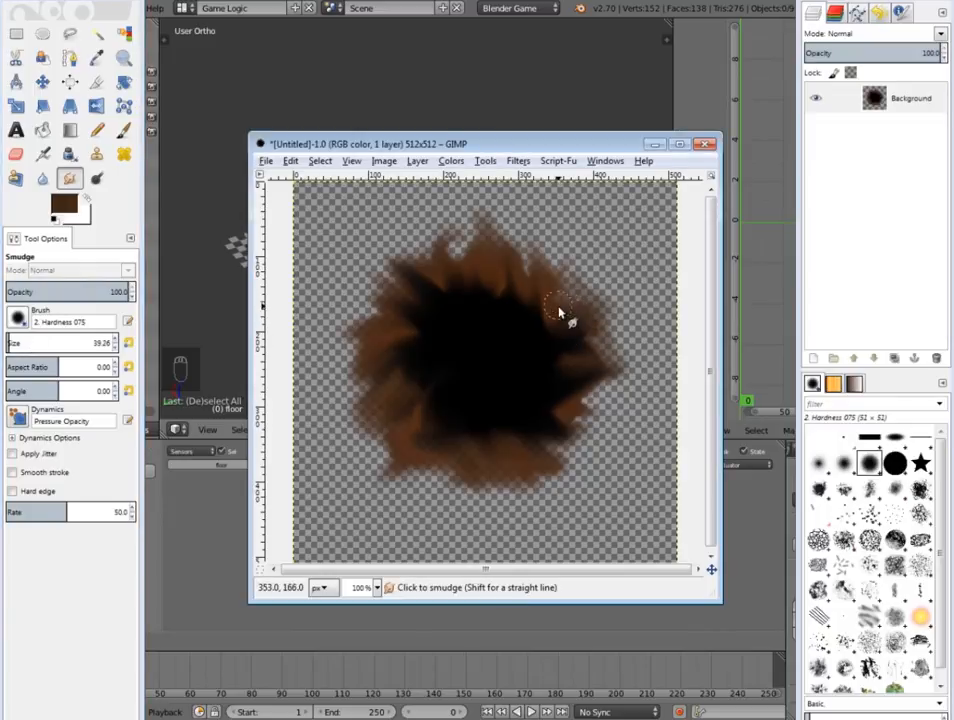
mouse_move(562, 297)
mouse_down()
mouse_move(495, 253)
mouse_move(440, 258)
mouse_up()
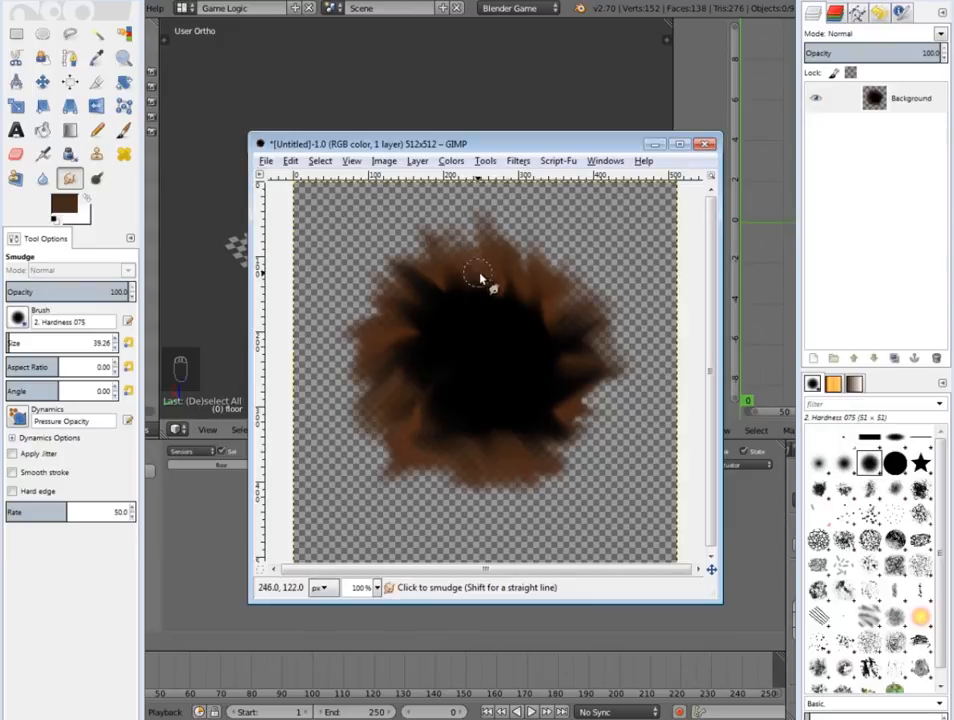
drag(545, 438, 574, 460)
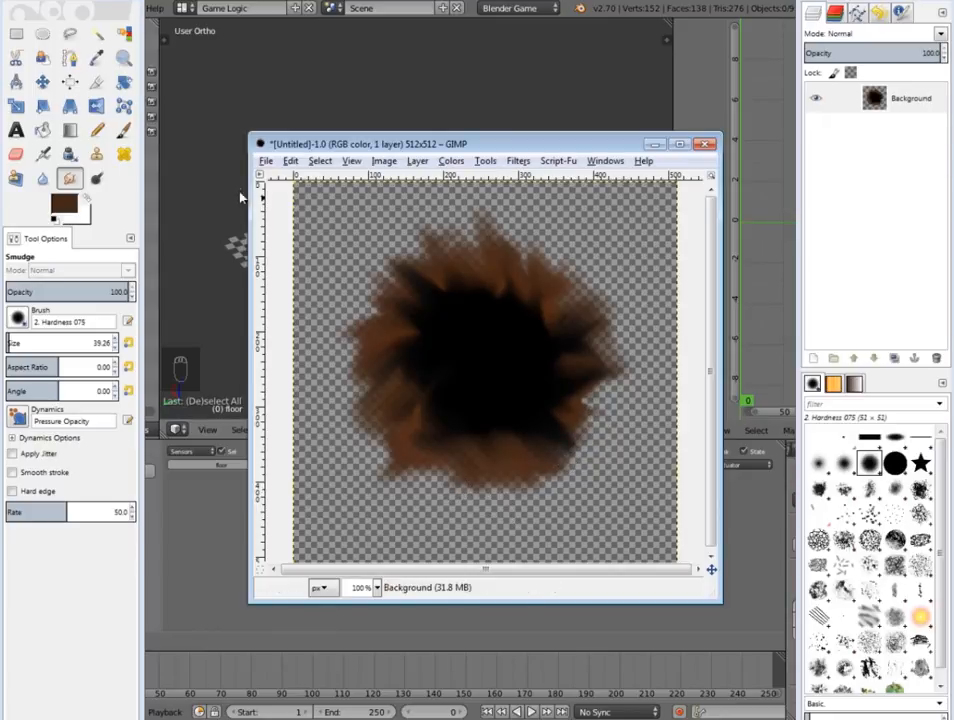
Export the image to the Documents folder as bulletholeearthexture.png with the default PNG options
click(267, 161)
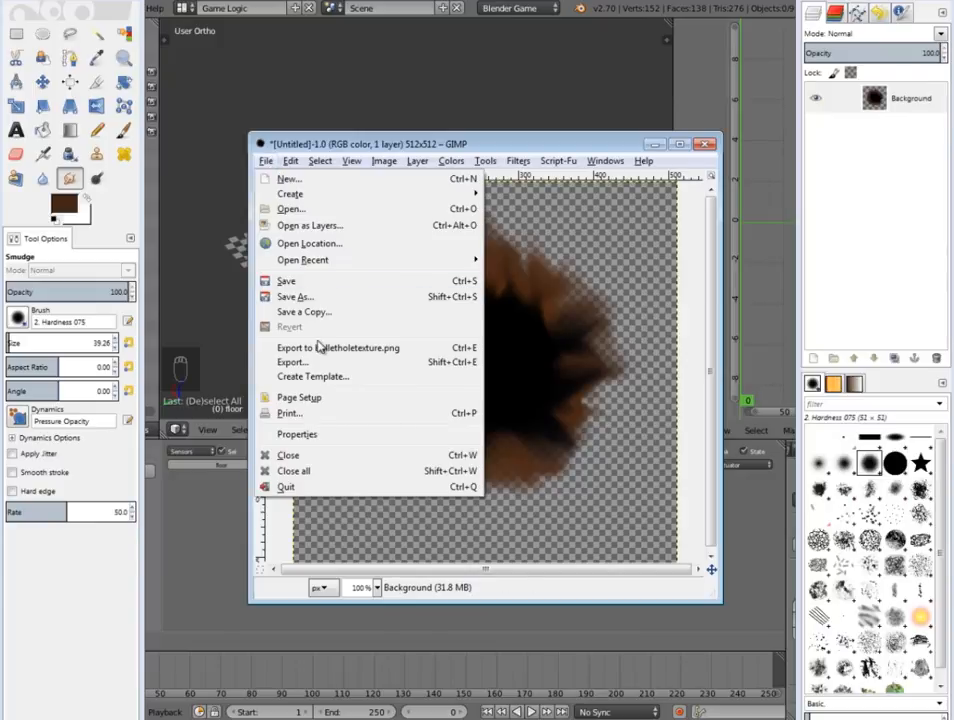
click(333, 366)
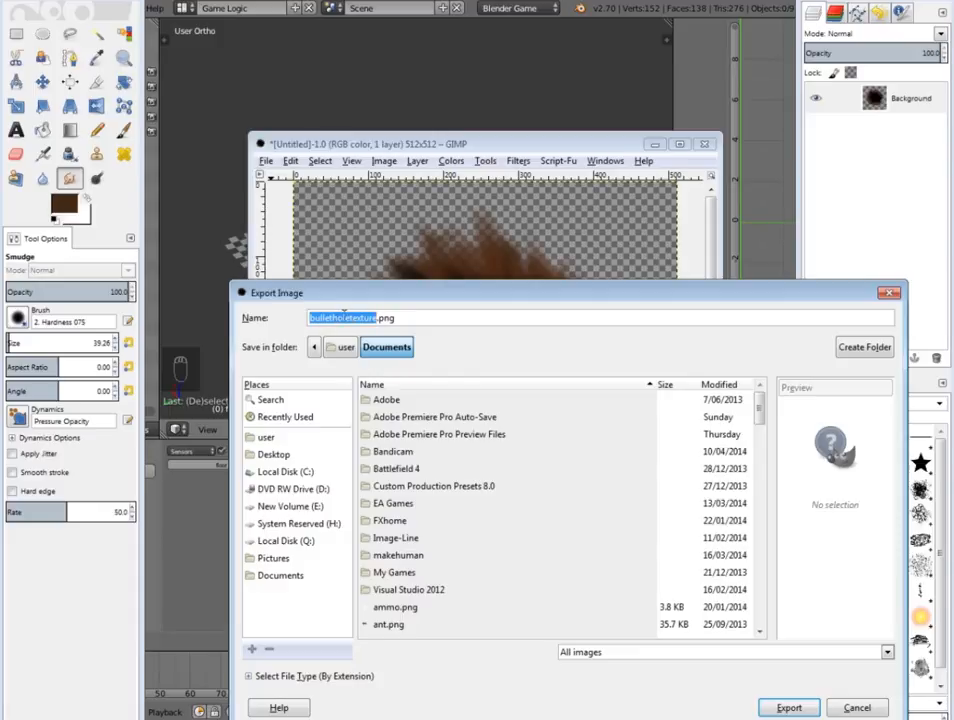
click(378, 318)
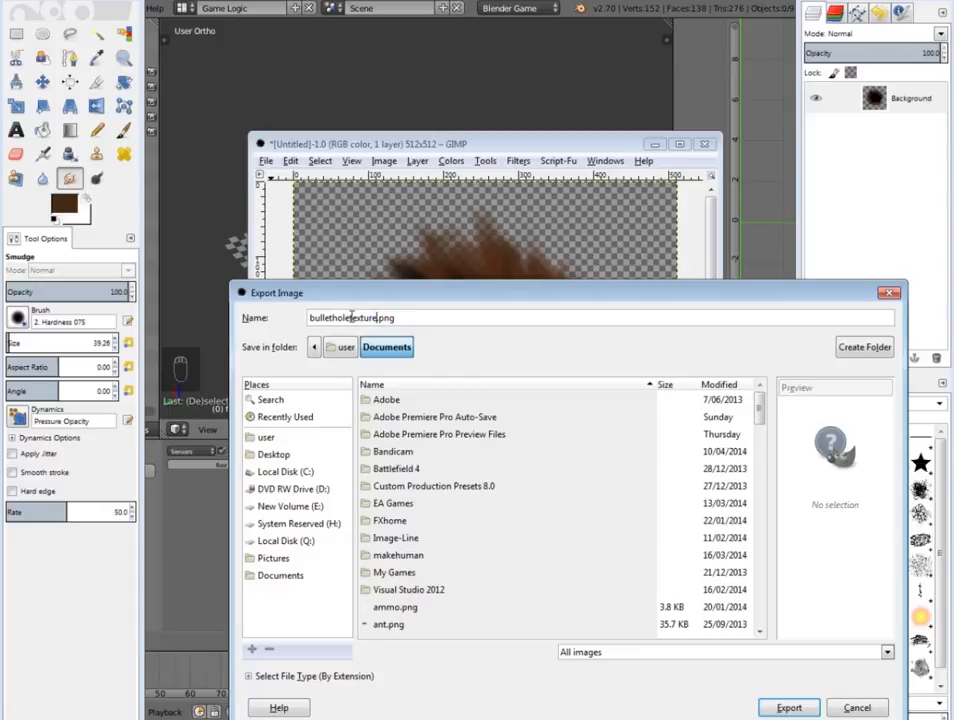
text(ear)
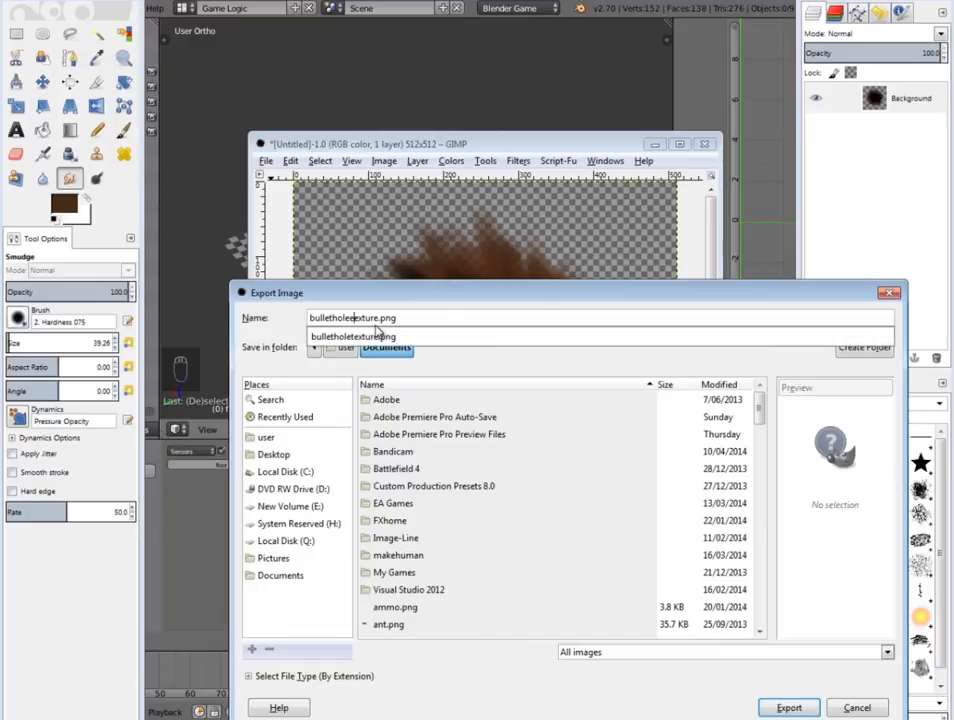
text(th)
click(785, 707)
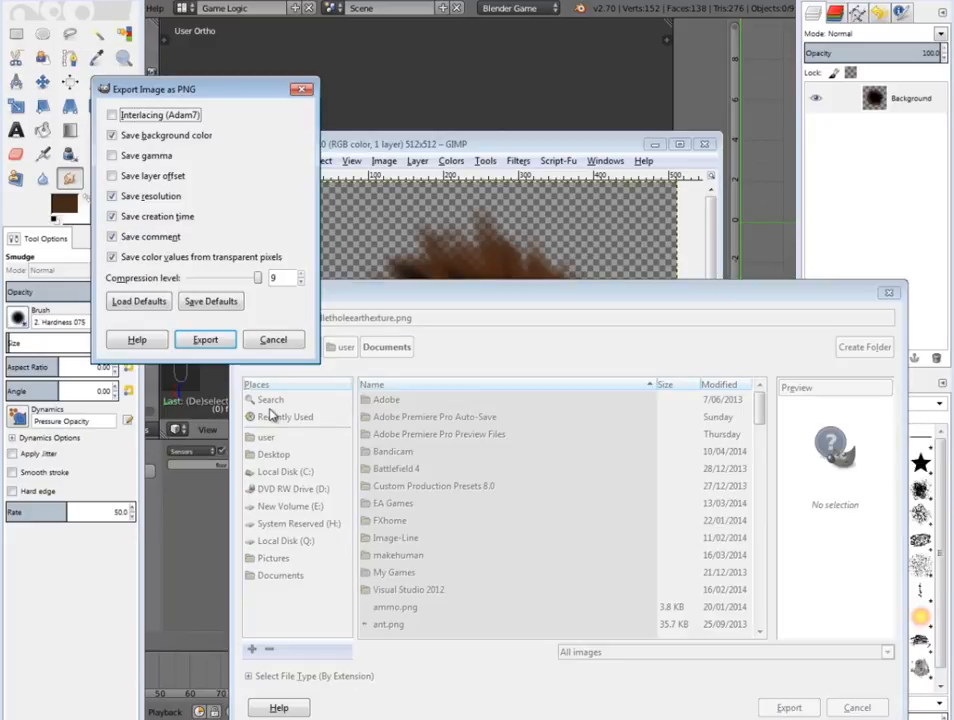
click(205, 339)
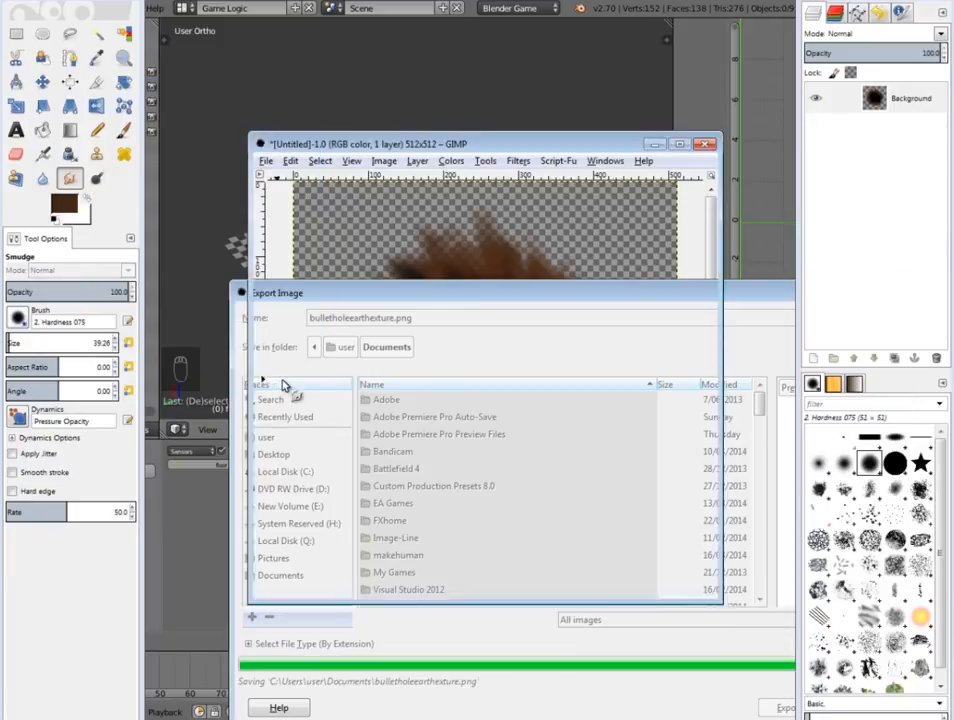
Close the image without saving it and quit GIMP to return to Blender
click(707, 146)
click(496, 530)
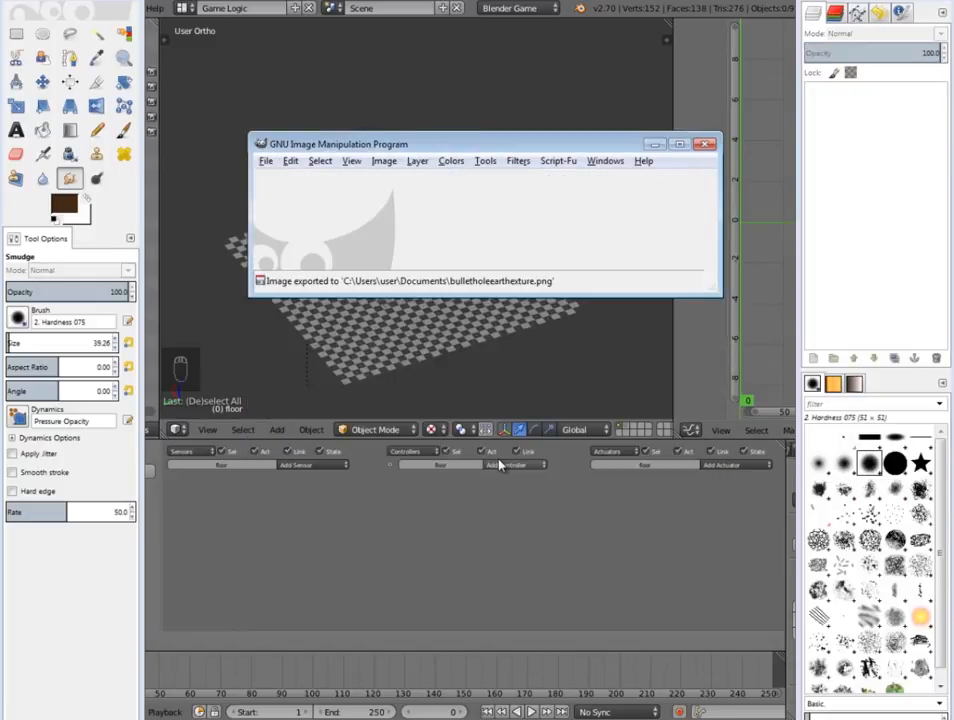
click(707, 144)
Add a plane on the second scene layer beside the bullet and move it along X to about -3.63
scroll(424, 332, up, 3)
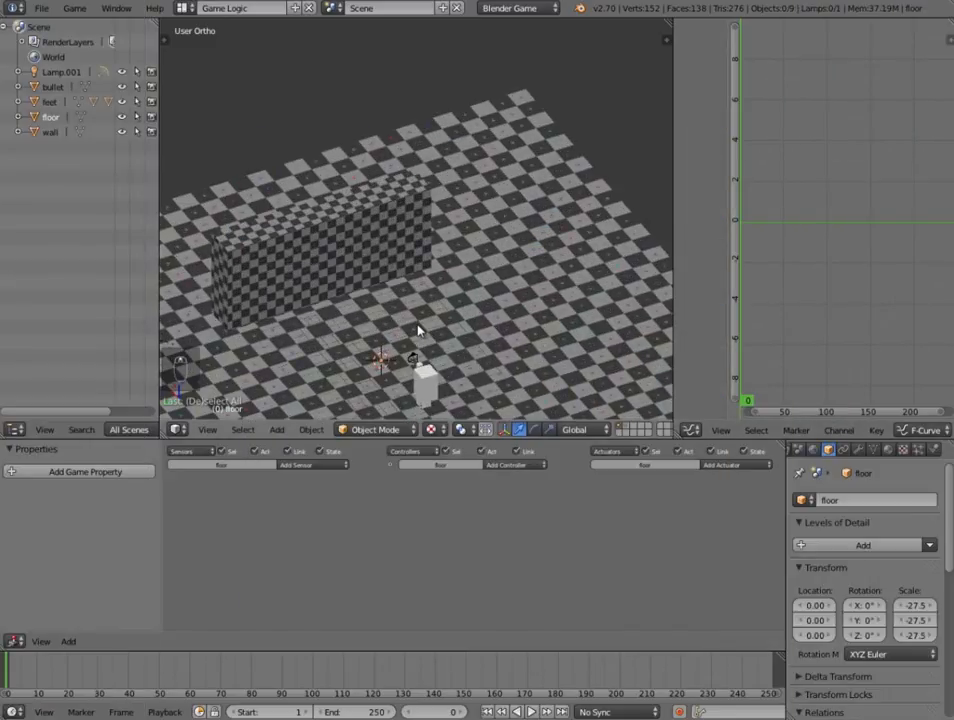
click(627, 430)
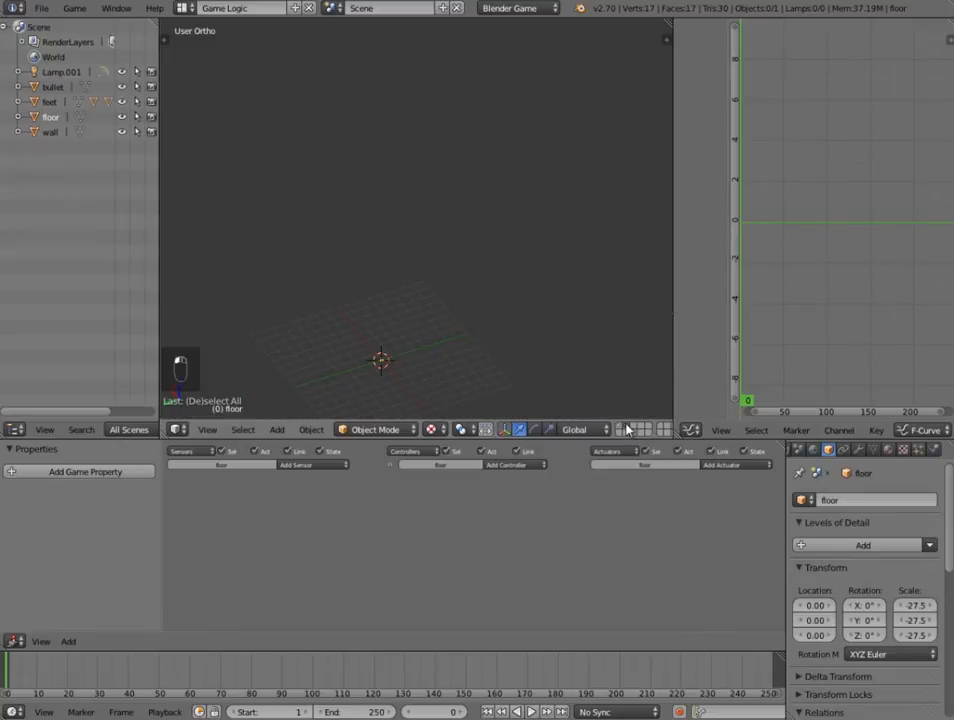
middle_drag(462, 317, 396, 267)
key(shift+a)
mouse_move(453, 219)
click(490, 219)
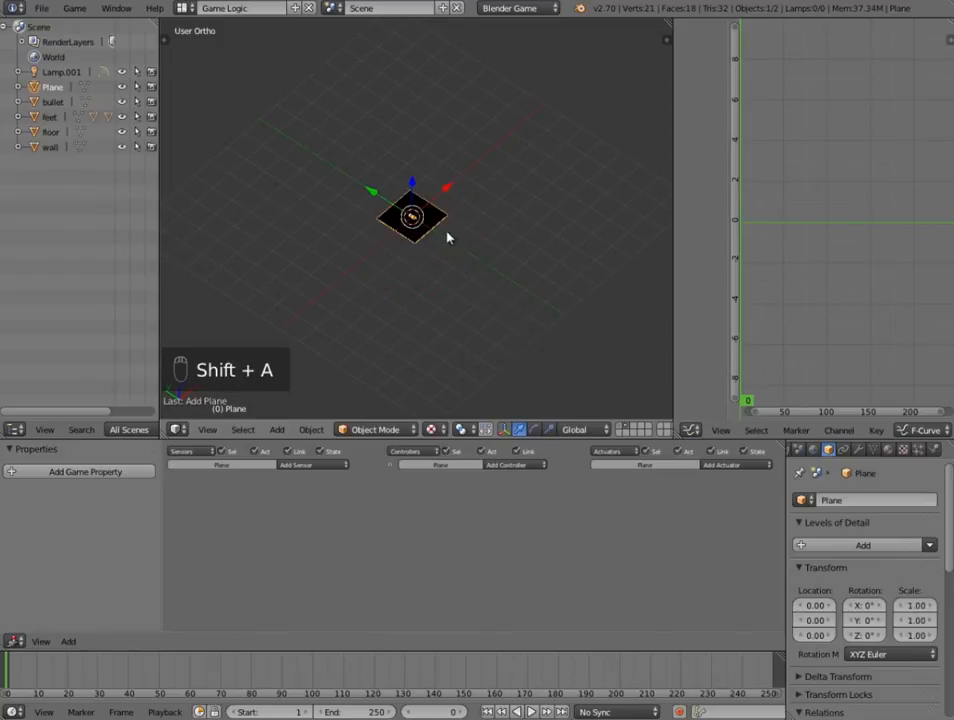
key(g)
key(x)
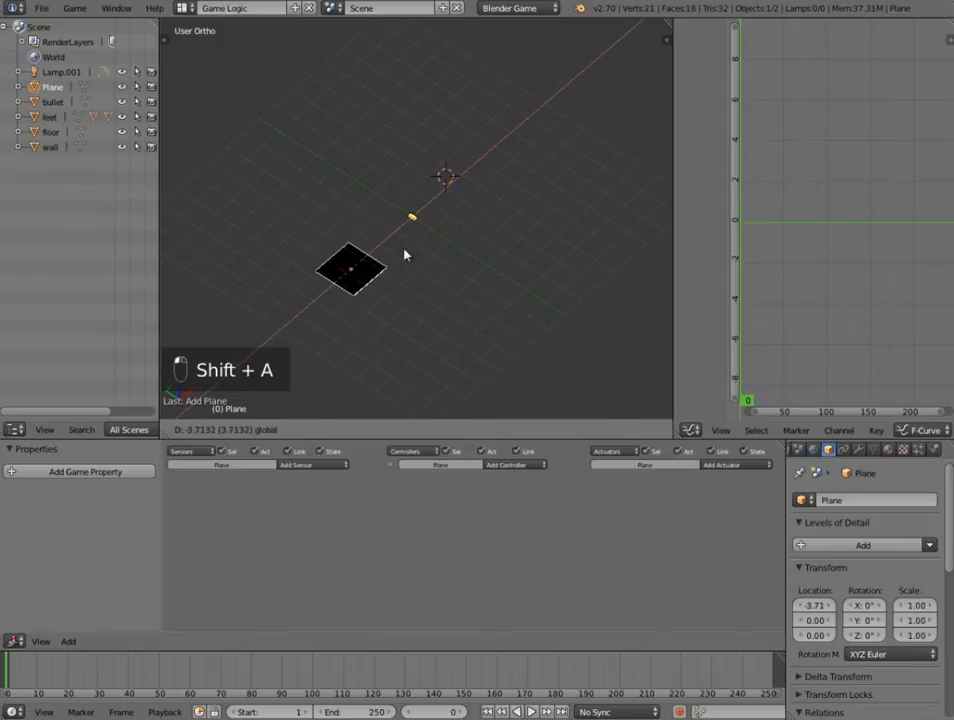
click(416, 330)
Rename the new plane as bullethole1
click(866, 499)
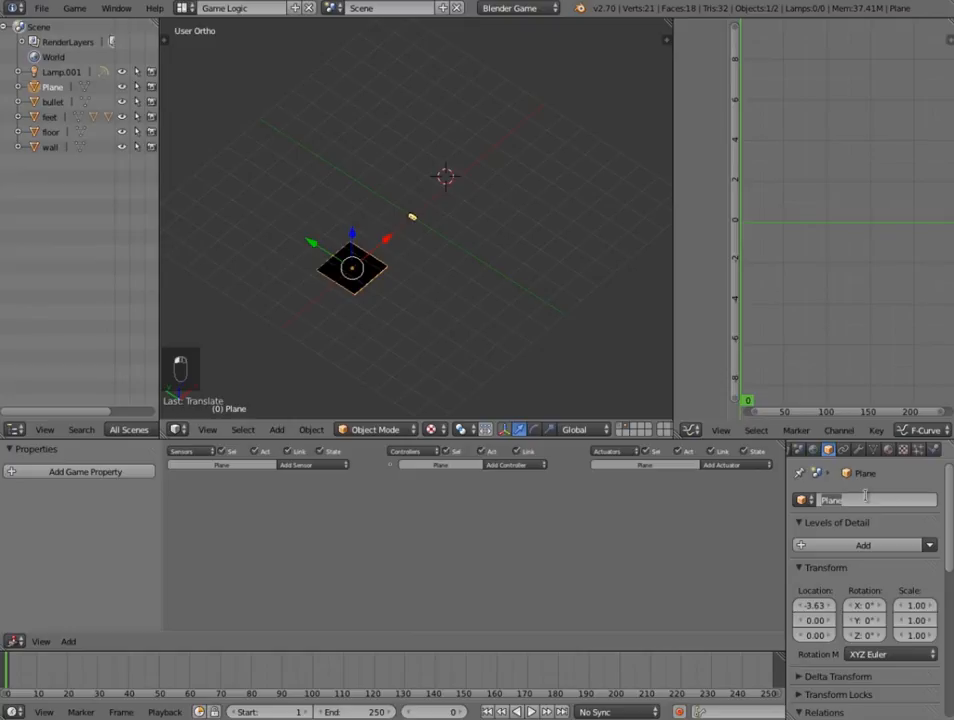
text(bullethole1)
click(343, 326)
Duplicate bullethole1, place the copy along X at about -6.88 and rename it as bullethole2
key(shift+d)
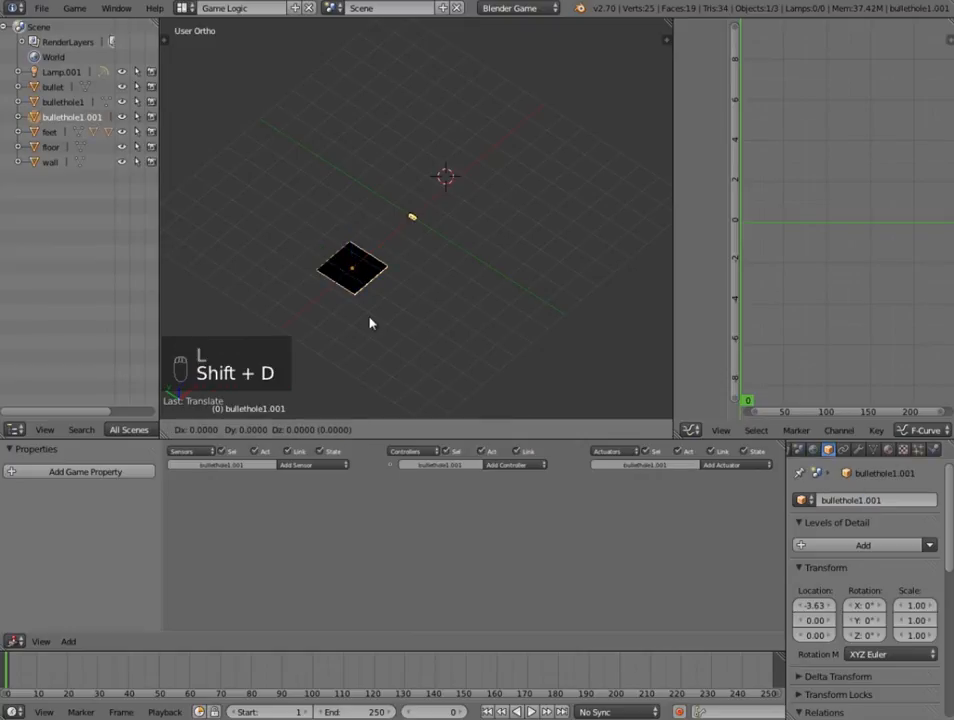
click(328, 372)
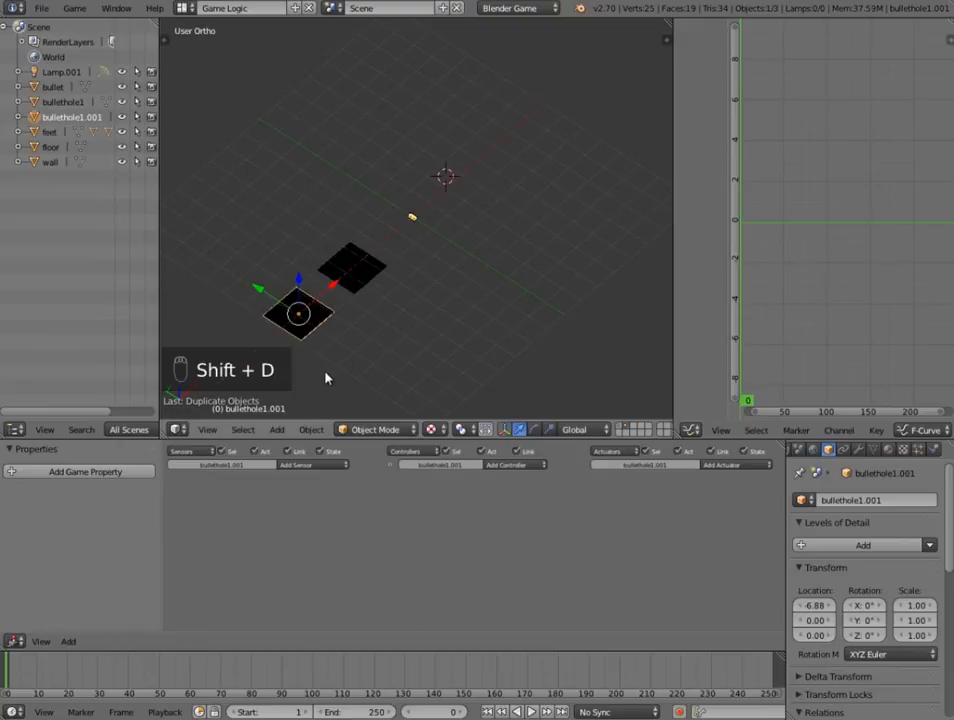
click(886, 500)
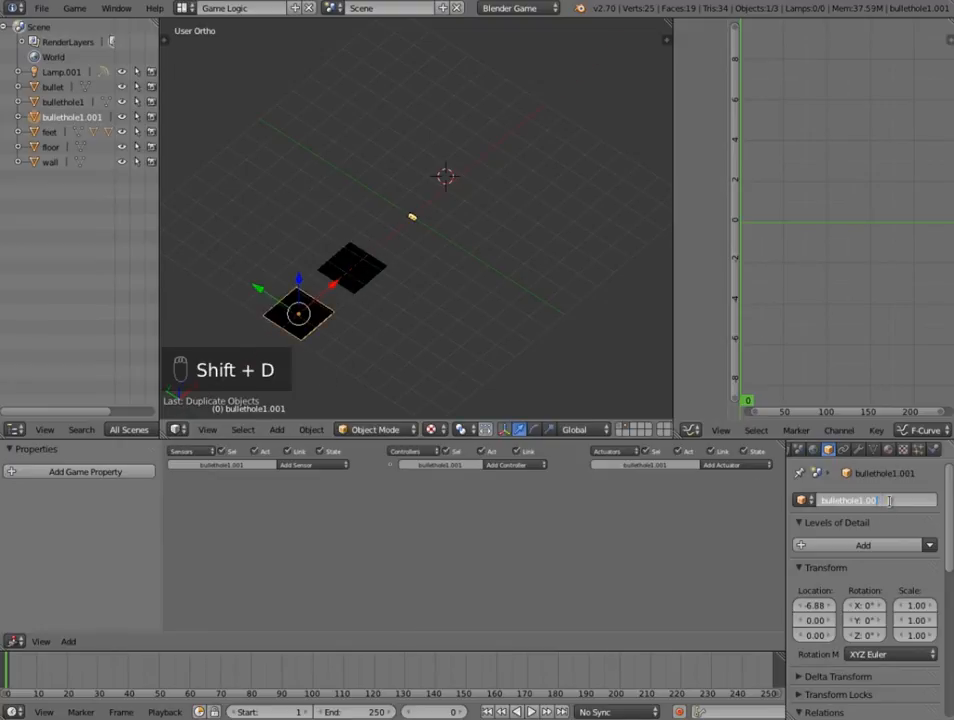
key(Return)
Give bullethole1 a new material and set its specular intensity to 0
right_click(354, 272)
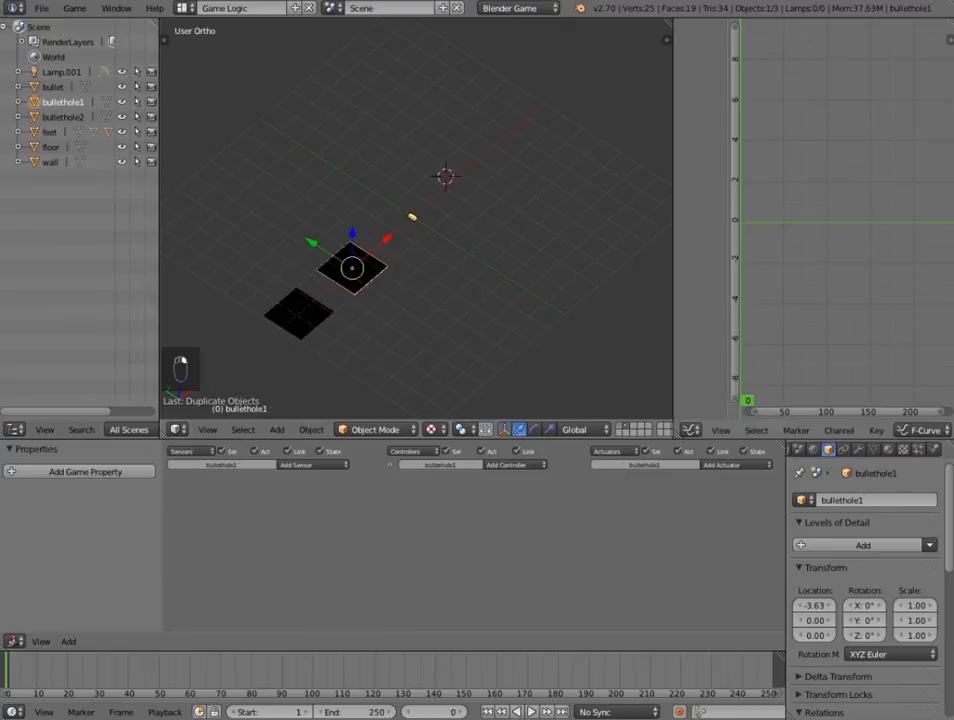
click(889, 452)
click(850, 549)
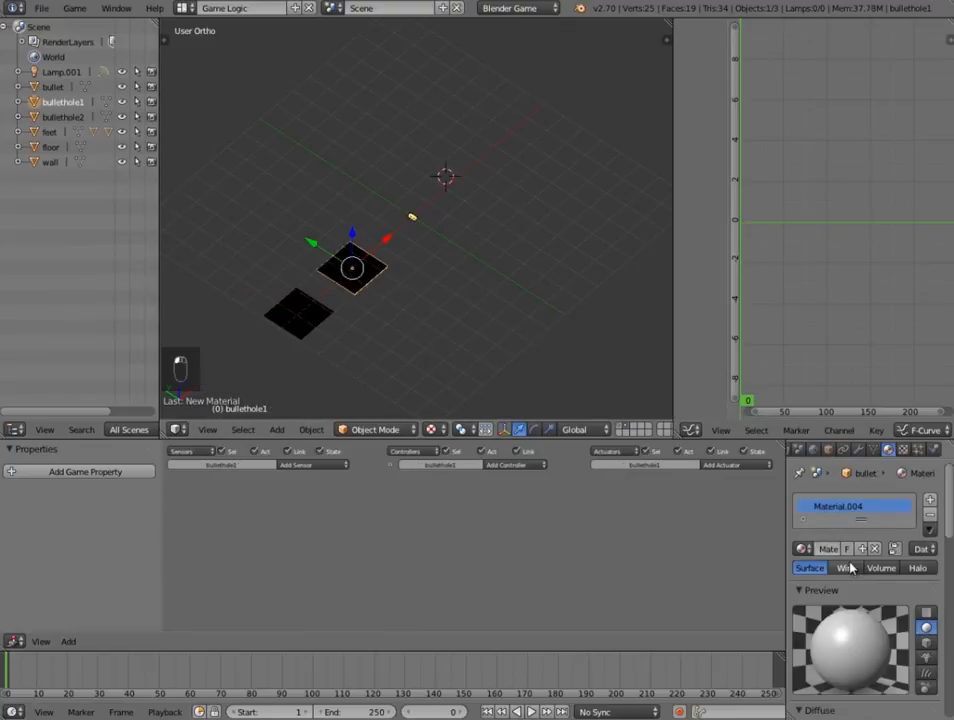
scroll(840, 604, down, 6)
scroll(840, 600, up, 2)
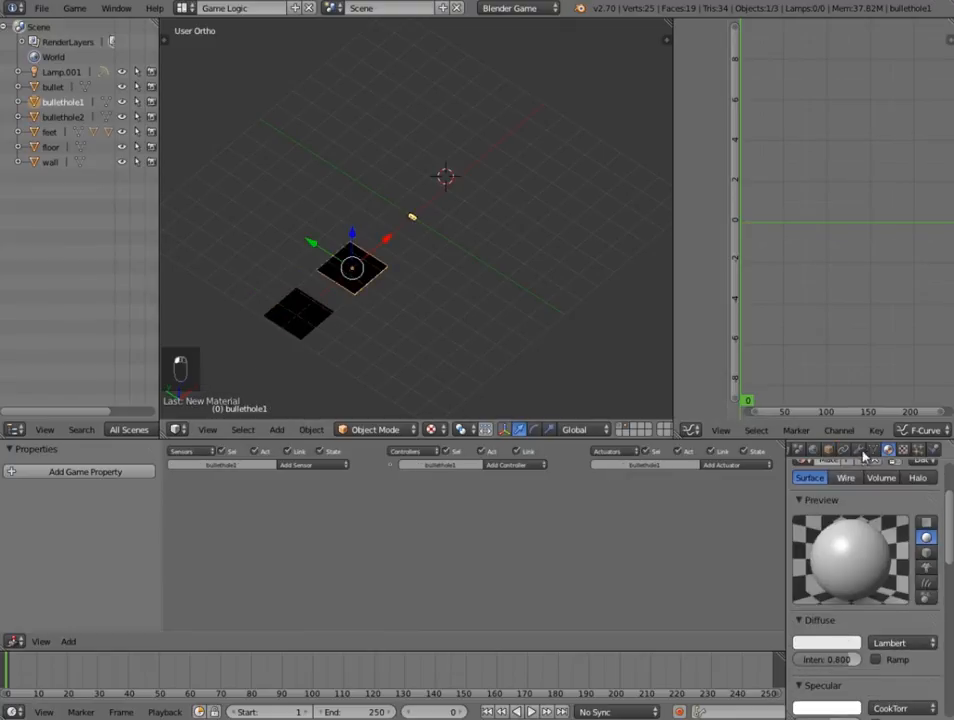
scroll(832, 620, down, 5)
drag(829, 574, 785, 579)
Enable Z Transparency on bullethole1's material and set its alpha to 0
scroll(830, 679, down, 2)
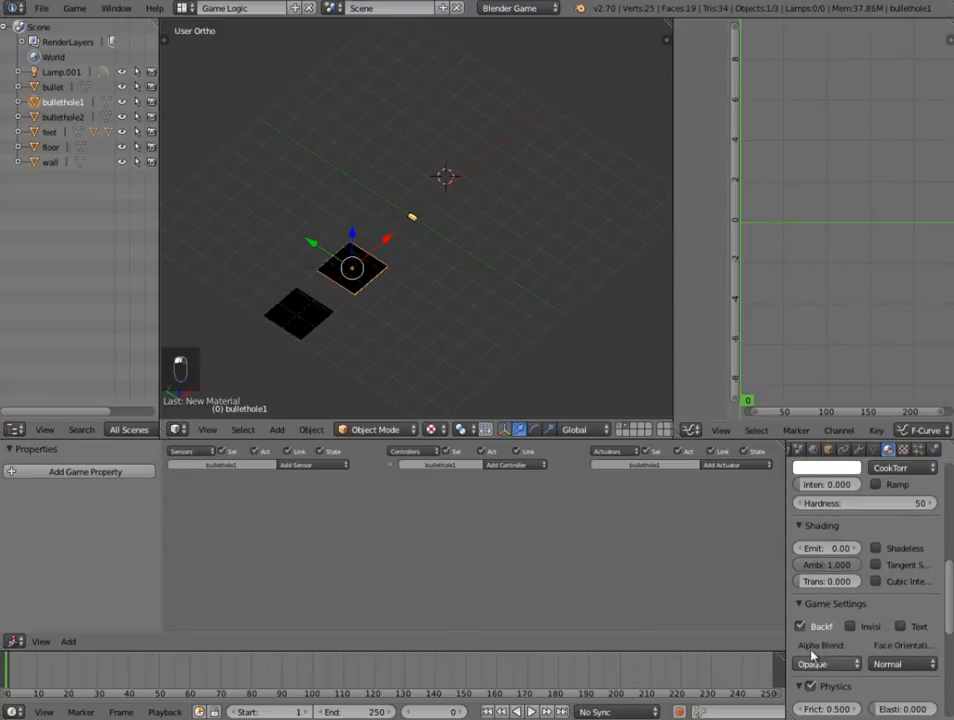
scroll(832, 681, down, 6)
click(810, 694)
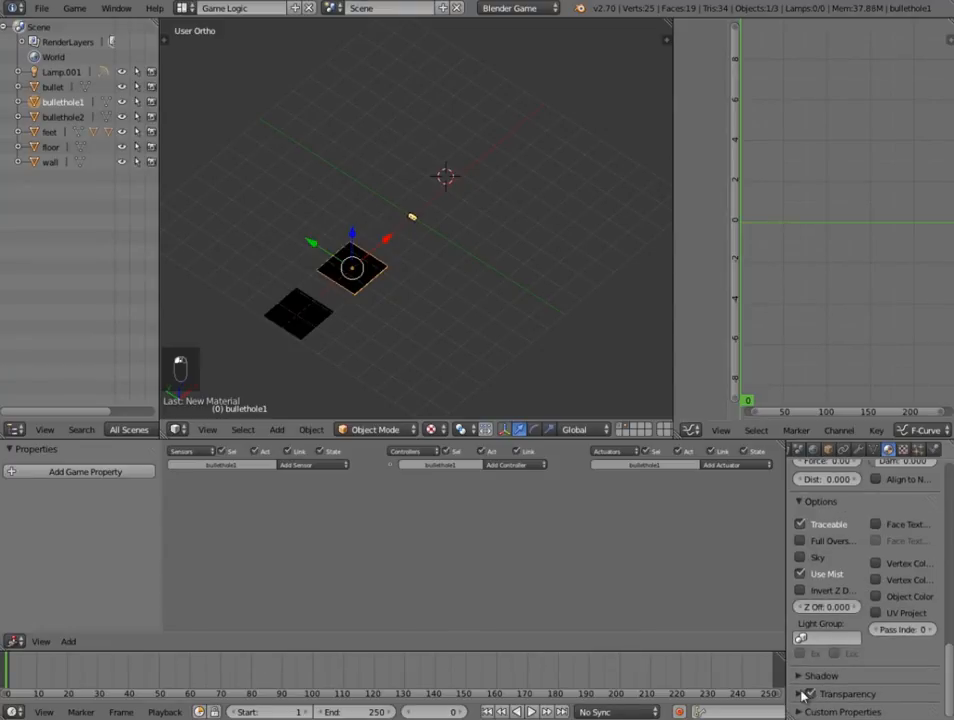
click(799, 694)
scroll(840, 694, down, 2)
drag(873, 689, 668, 662)
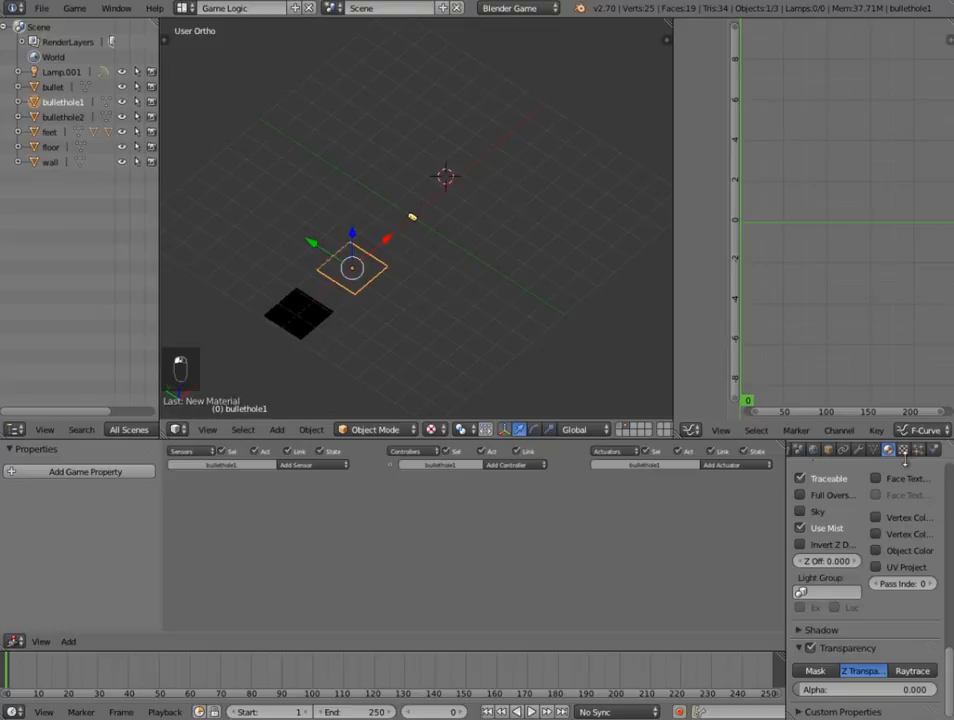
Add a new texture to bullethole1's material and set its type to Image or Movie
click(903, 449)
click(866, 620)
click(876, 638)
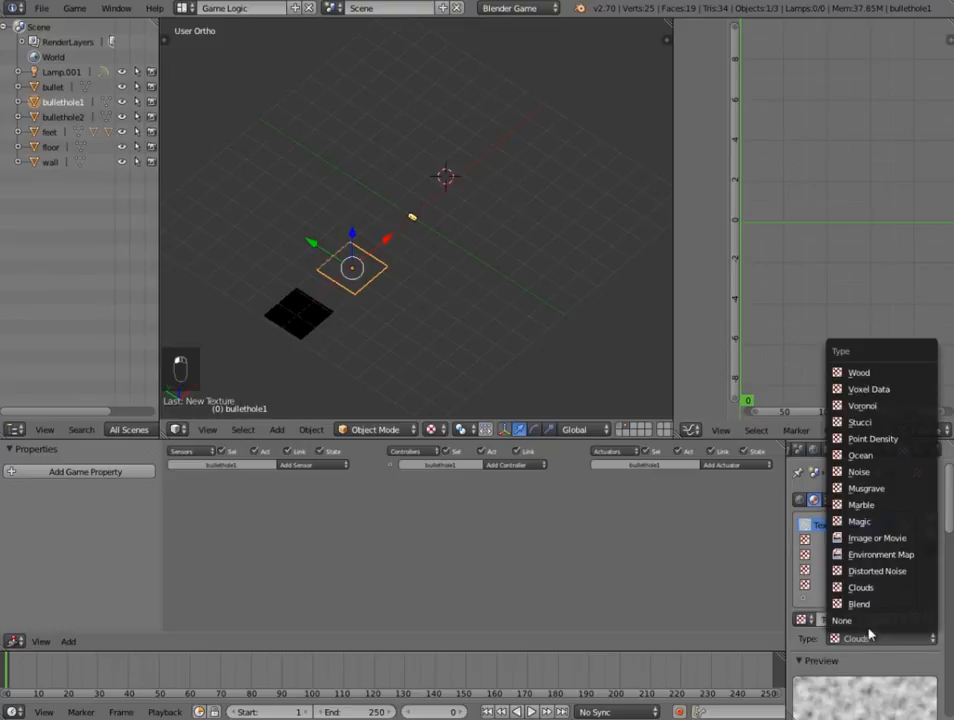
click(862, 535)
scroll(900, 650, down, 3)
scroll(837, 673, down, 3)
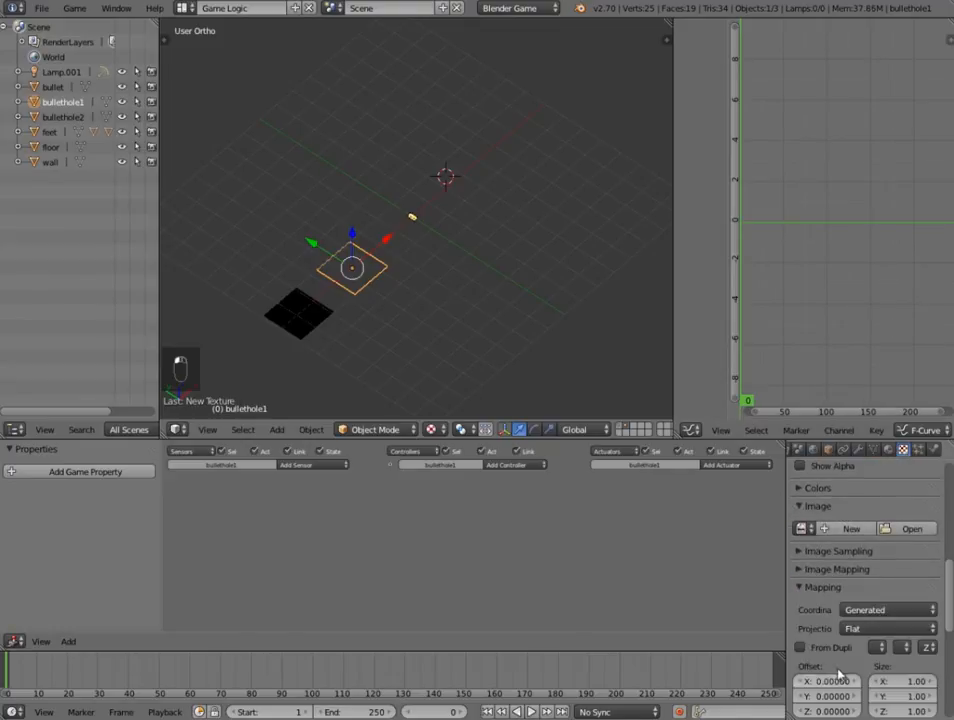
Set bullethole1's texture coordinates to UV and enable the diffuse alpha influence alongside colour
click(835, 611)
click(837, 541)
scroll(815, 660, down, 3)
scroll(815, 660, down, 3)
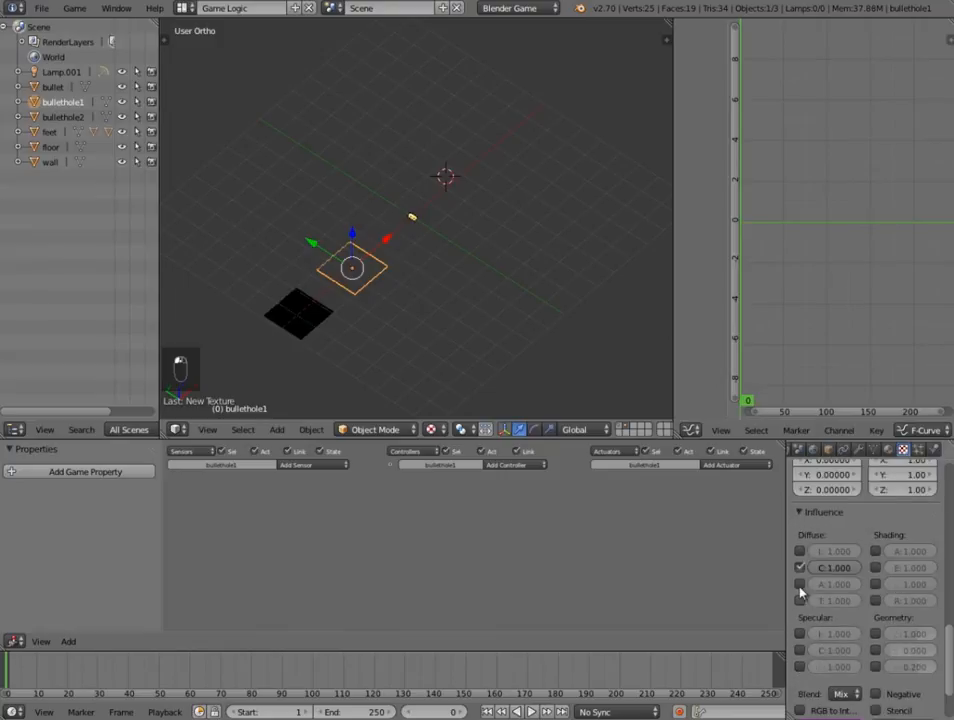
click(800, 583)
scroll(869, 580, up, 5)
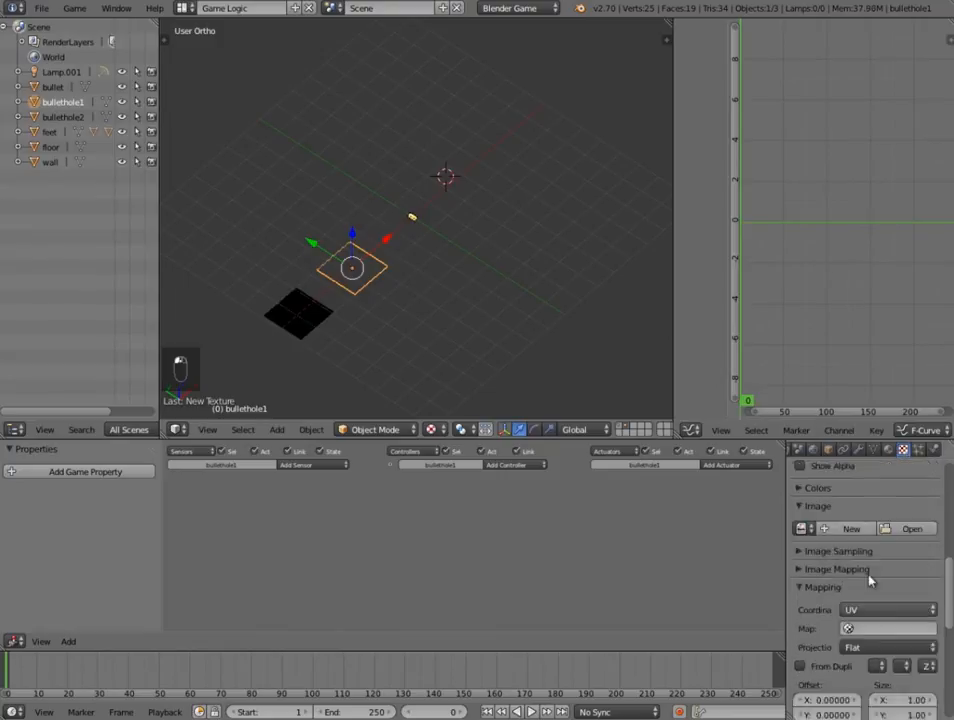
Load bulletholetexture.png from the Documents folder as the image for bullethole1's texture
click(911, 616)
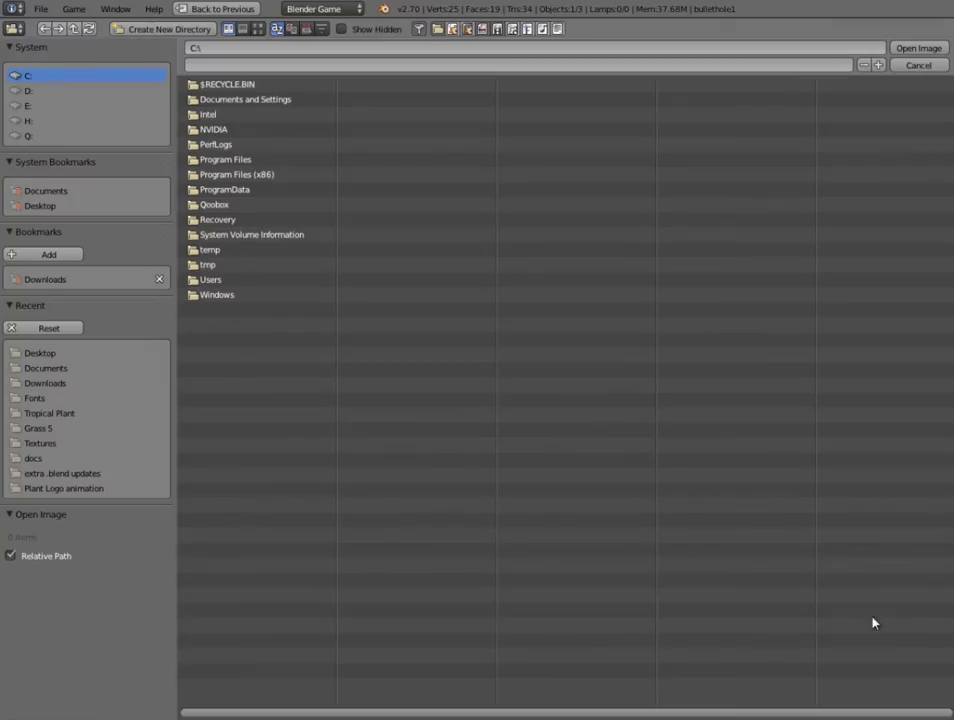
click(74, 283)
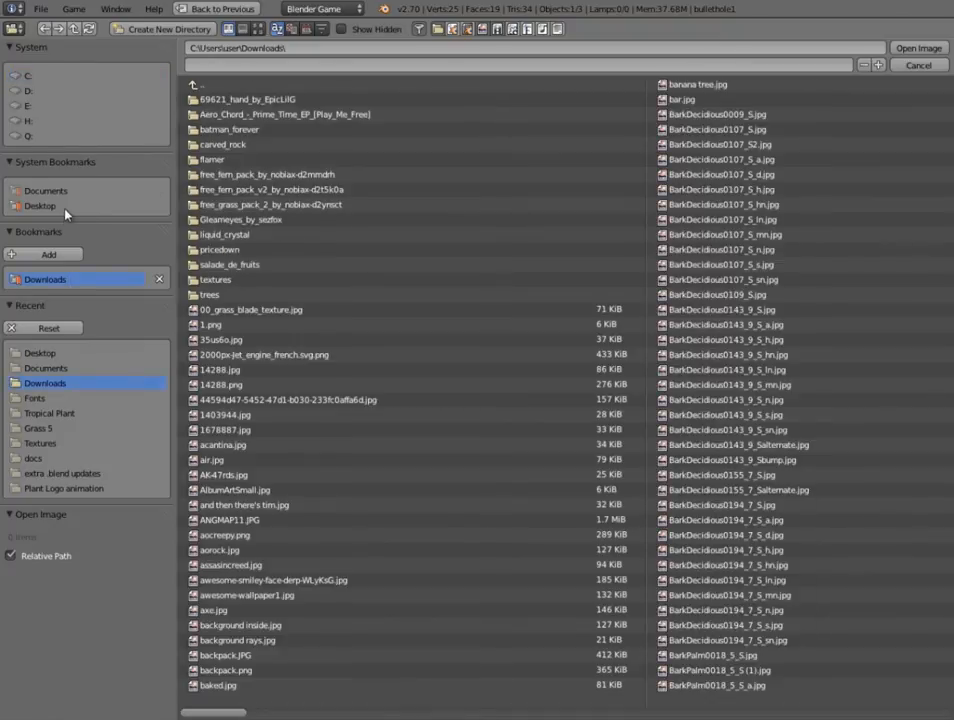
click(62, 195)
click(258, 29)
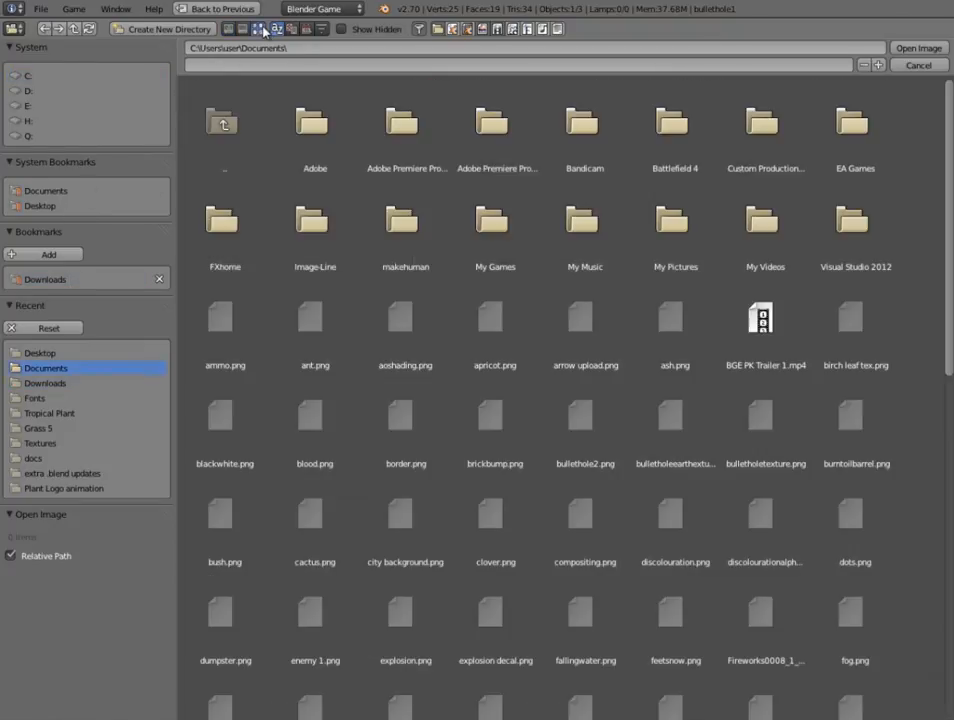
scroll(680, 345, down, 2)
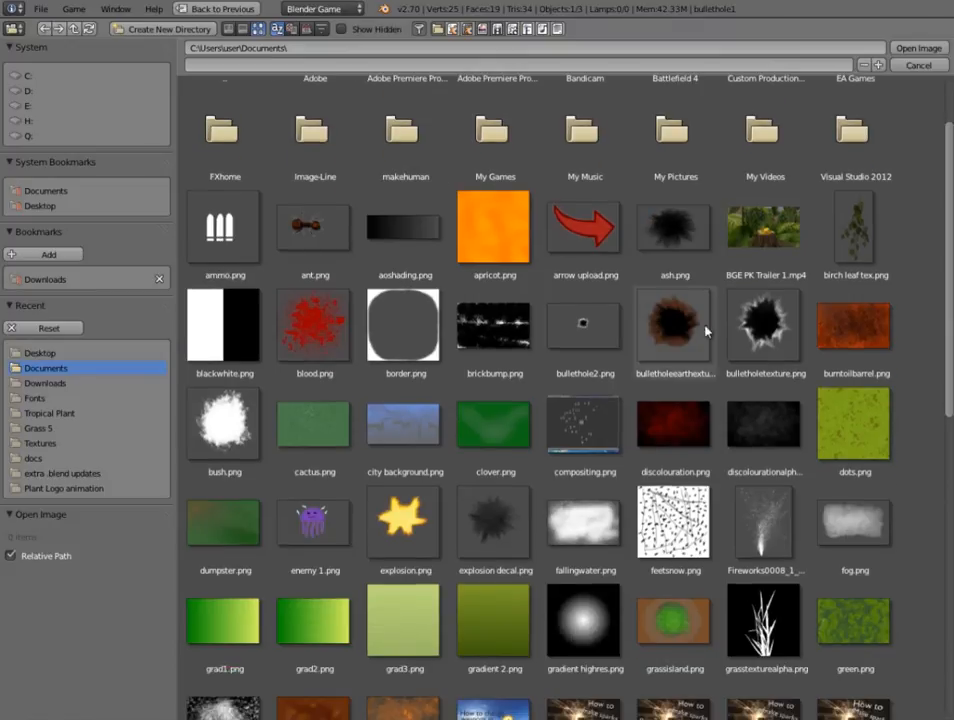
click(762, 335)
click(916, 48)
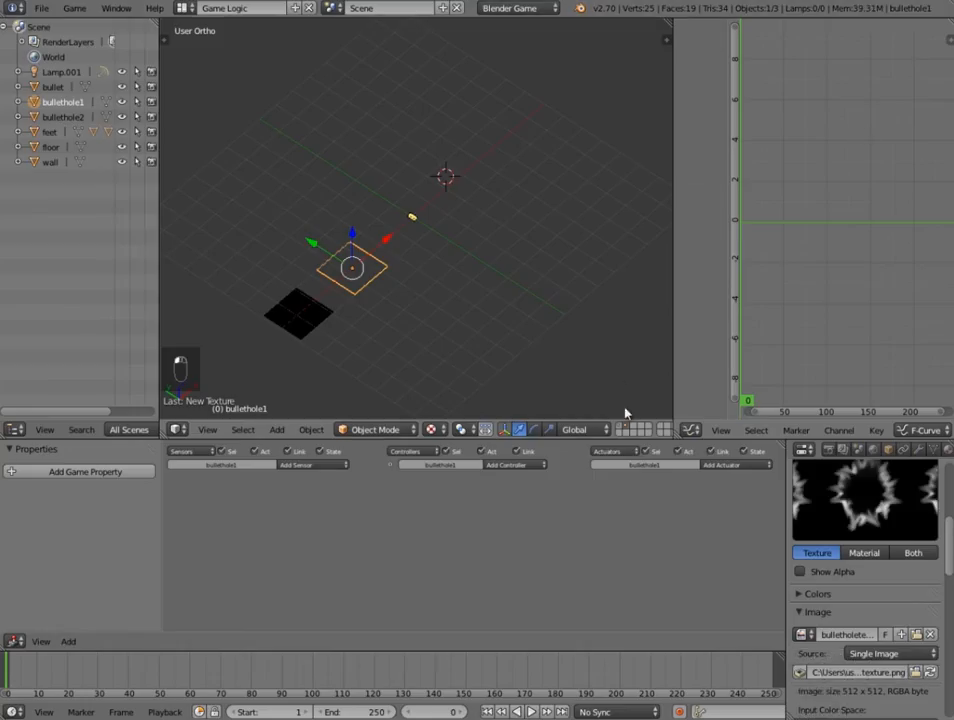
scroll(866, 580, down, 3)
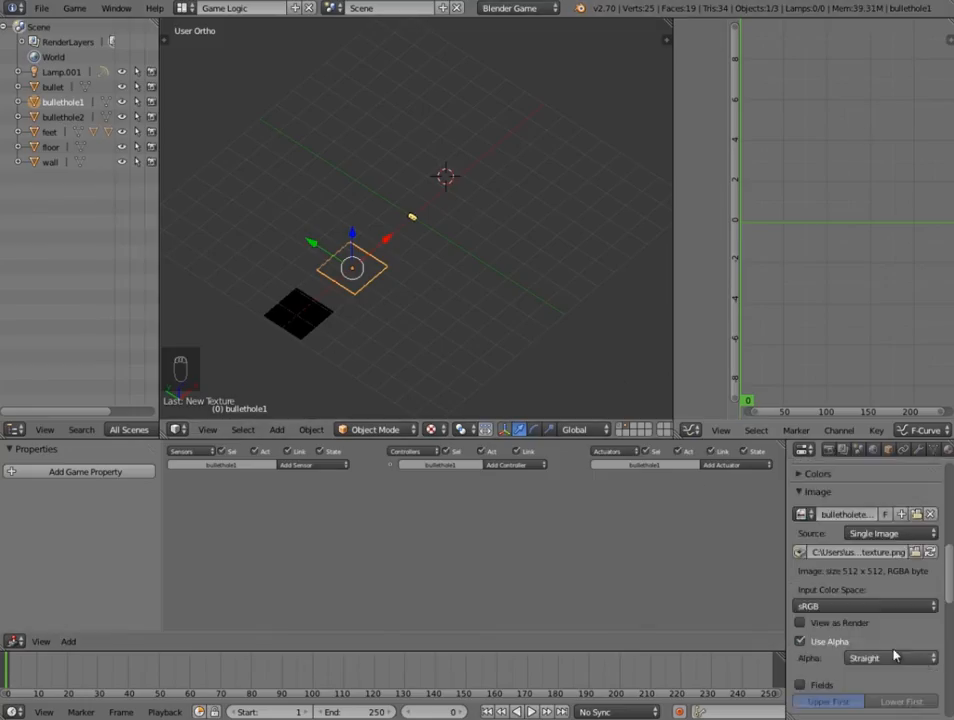
UV unwrap the bullethole1 plane with the standard Unwrap and return to Object Mode
key(Tab)
key(u)
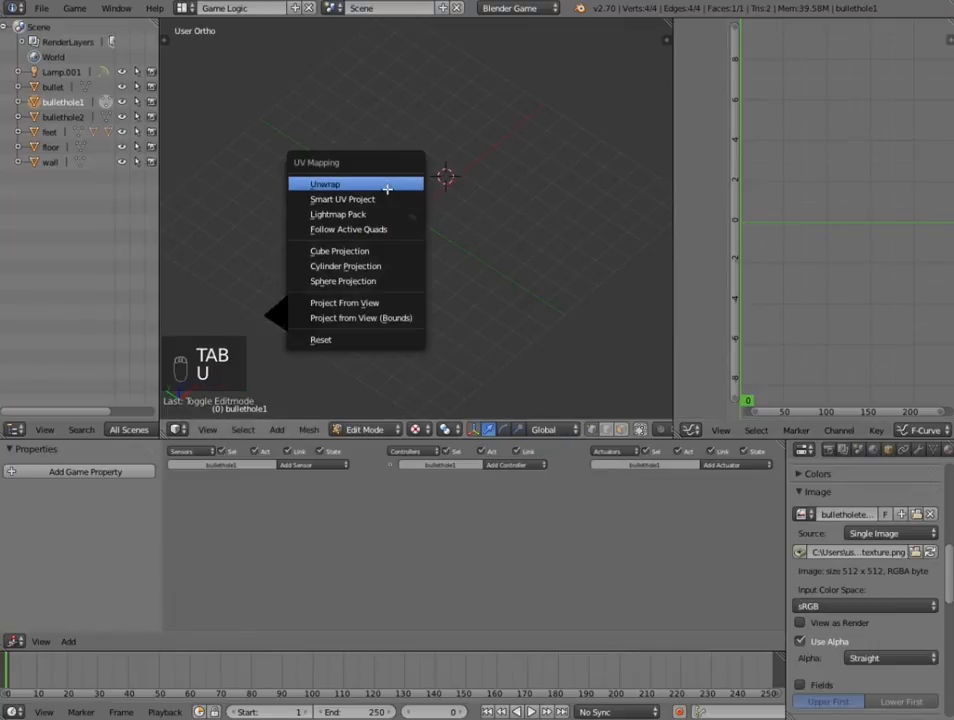
click(386, 186)
key(Tab)
scroll(383, 296, up, 3)
shift+middle_drag(428, 245, 548, 137)
scroll(426, 219, up, 4)
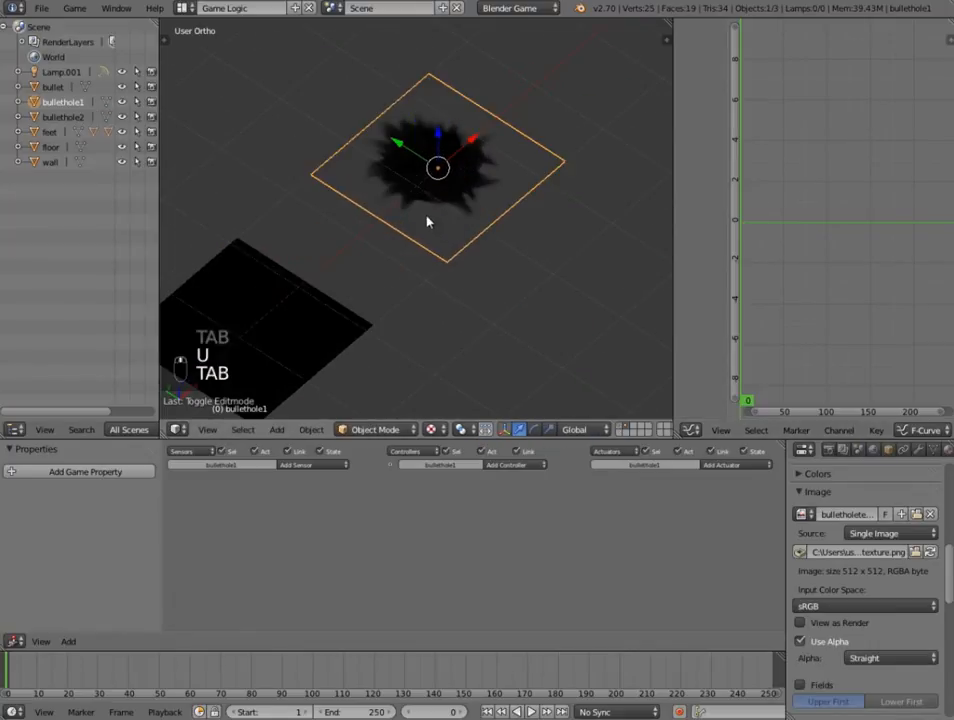
scroll(379, 263, down, 3)
scroll(378, 268, down, 1)
Select the bullethole2 plane and give it a new material
right_click(348, 288)
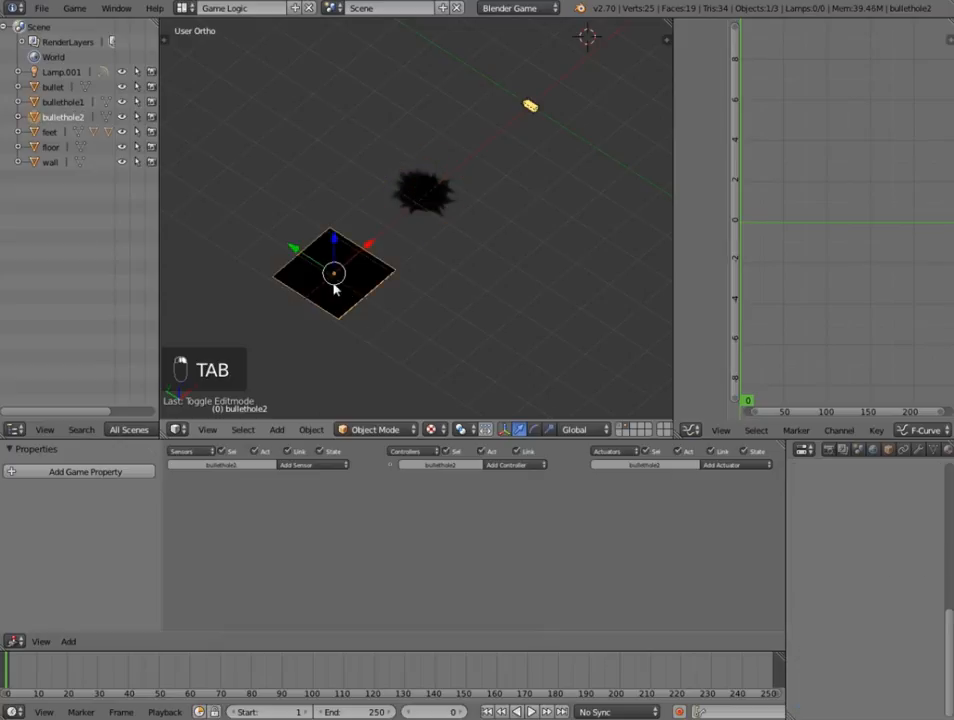
scroll(939, 498, up, 4)
click(947, 450)
scroll(918, 526, up, 1)
scroll(918, 531, up, 3)
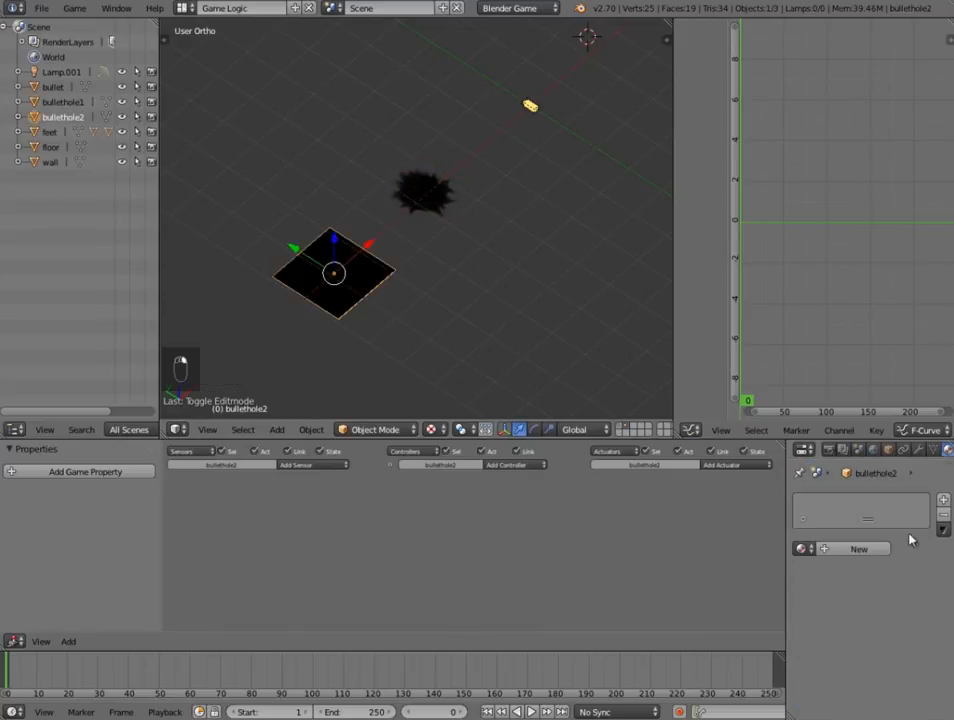
click(858, 549)
Enable Z Transparency on bullethole2's material and set its alpha to 0
scroll(830, 543, down, 3)
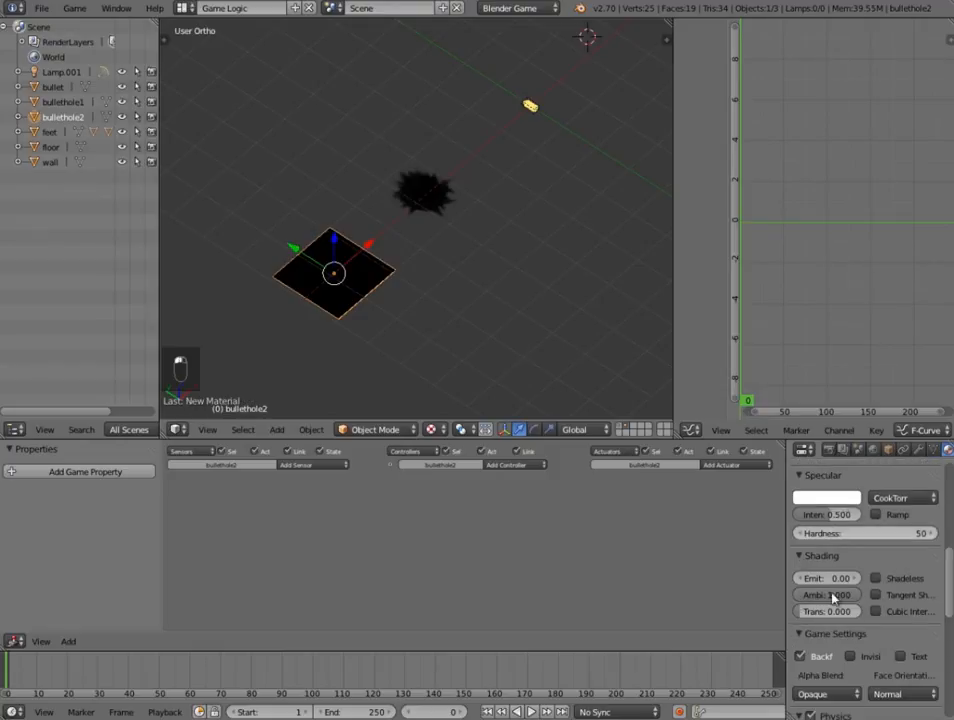
scroll(801, 598, down, 3)
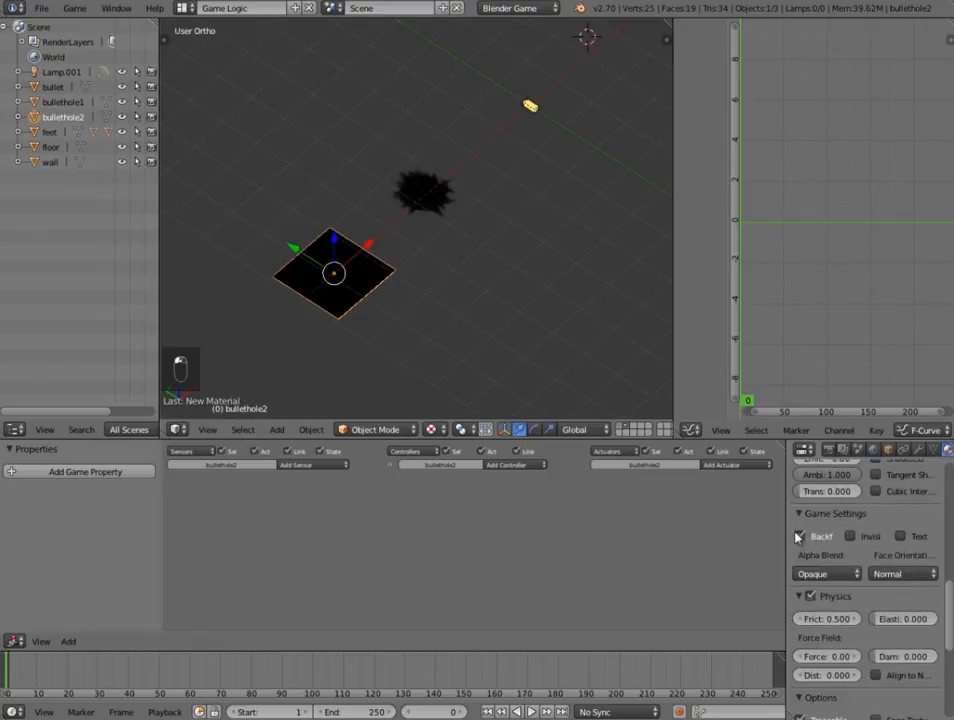
scroll(820, 600, down, 5)
click(811, 648)
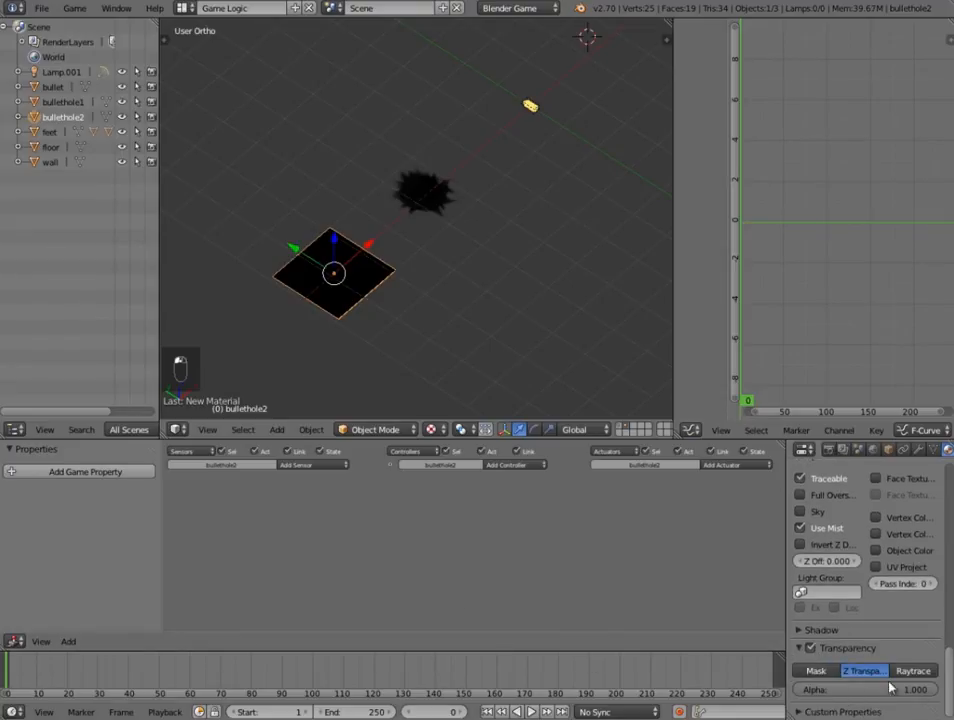
drag(890, 688, 805, 689)
Add a new texture to bullethole2's material and set its type to Image or Movie
click(918, 449)
click(865, 575)
click(872, 593)
click(877, 493)
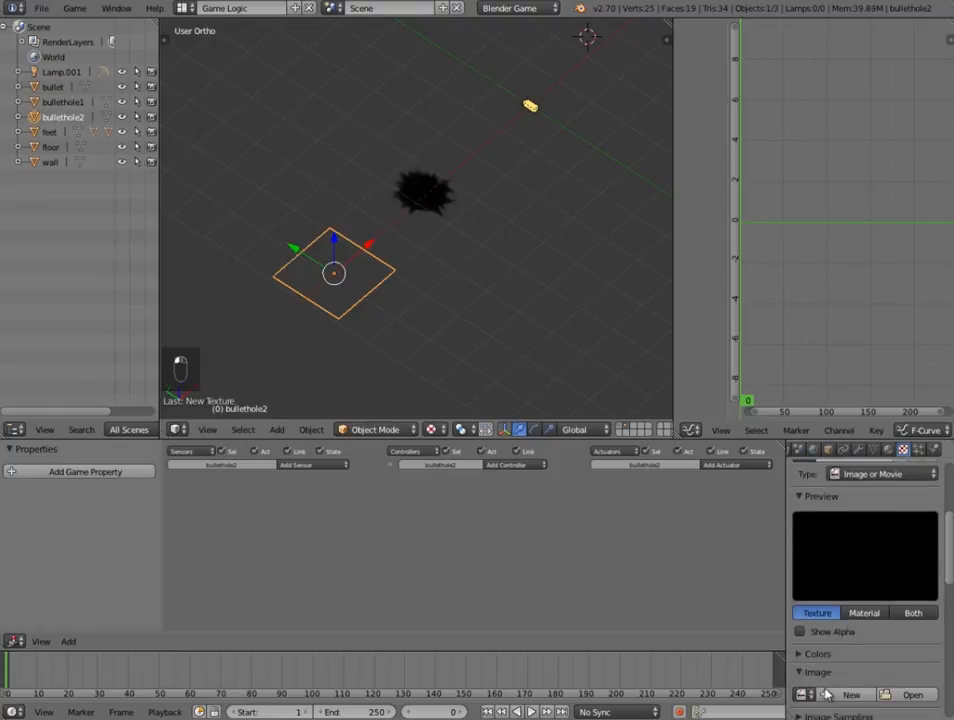
Set bullethole2's texture coordinates to UV and enable the diffuse alpha influence
scroll(860, 549, down, 8)
click(860, 540)
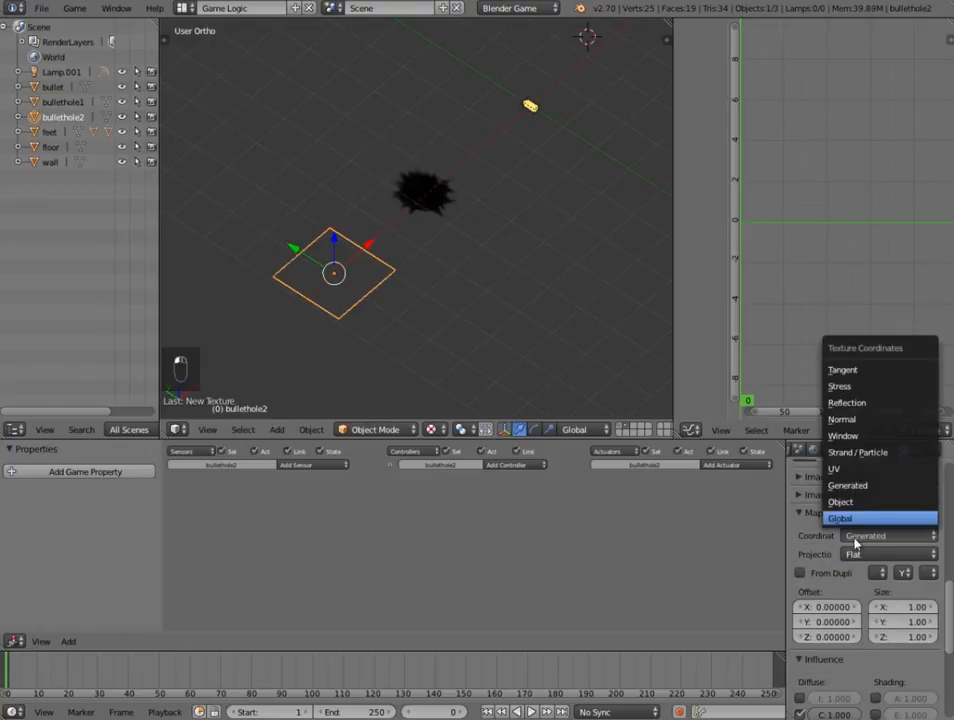
click(853, 468)
scroll(848, 640, down, 6)
click(800, 569)
scroll(868, 614, up, 6)
scroll(850, 608, up, 8)
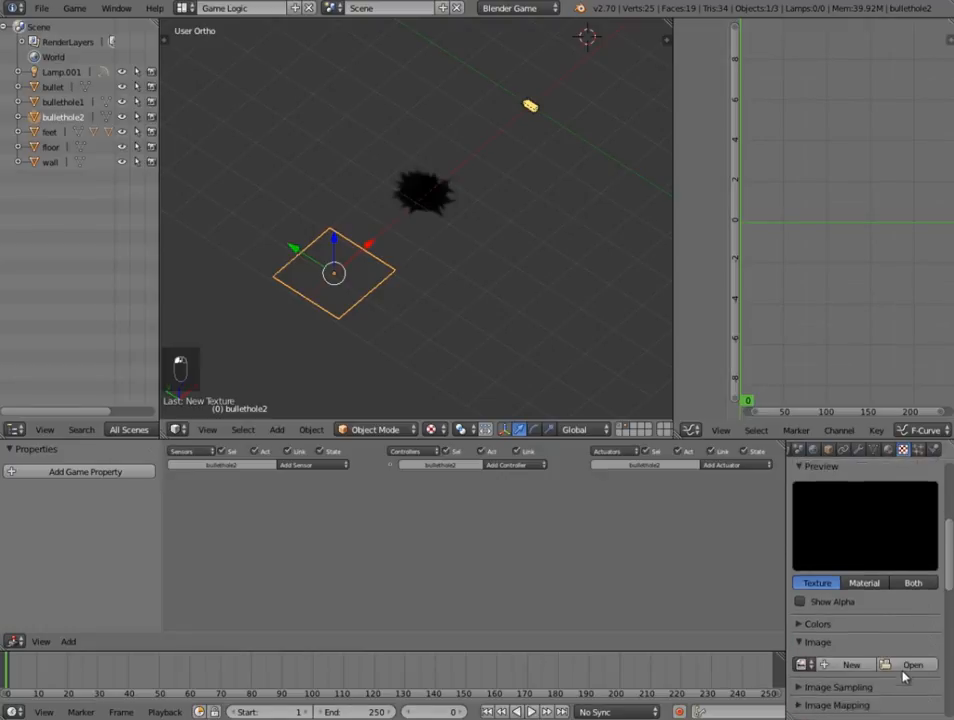
Load bulletholeearthexture.png from the Documents folder as the image for bullethole2's texture
click(909, 634)
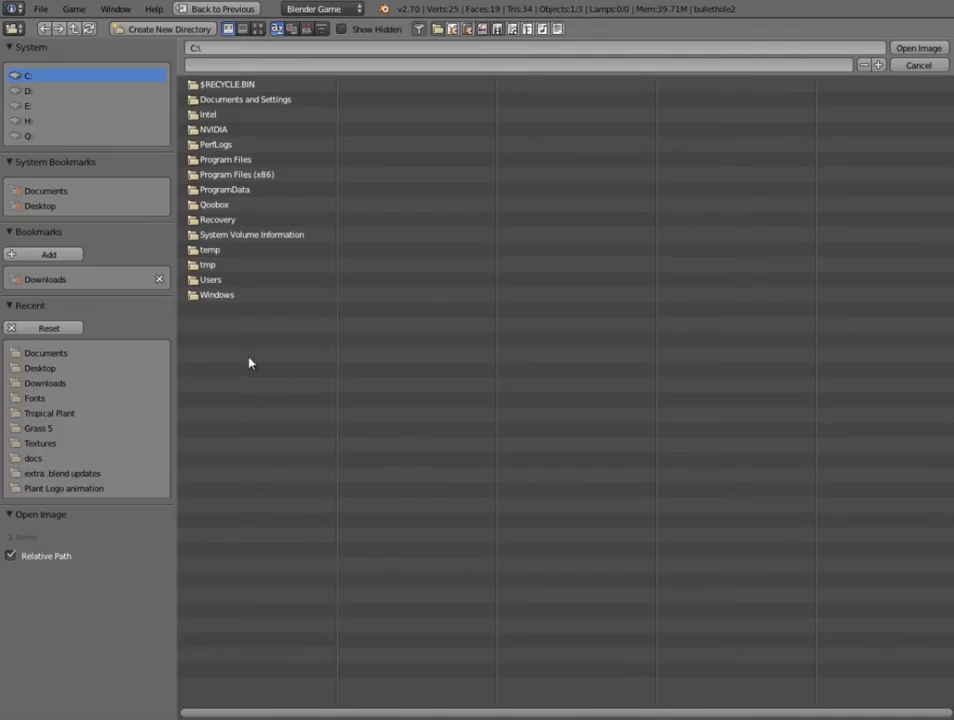
click(40, 190)
click(258, 28)
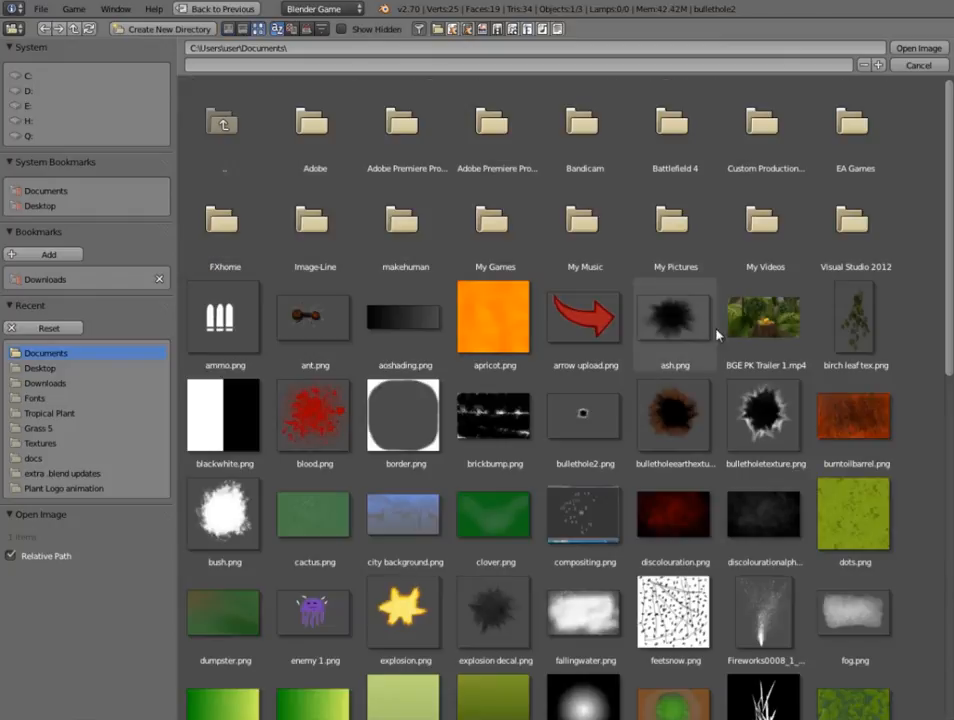
click(690, 393)
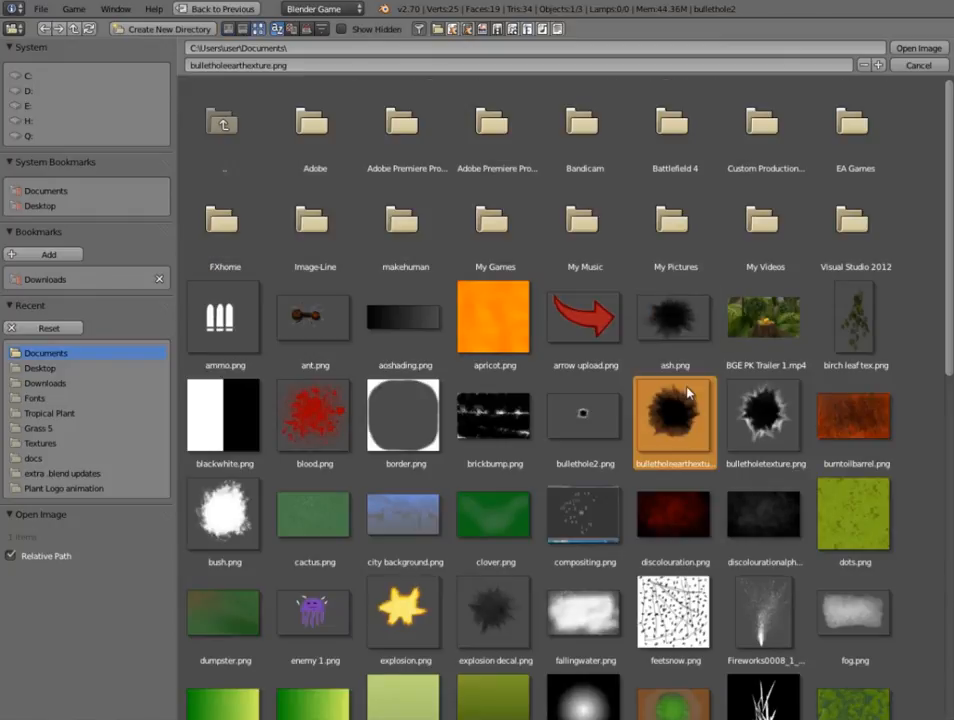
click(917, 48)
scroll(865, 580, down, 5)
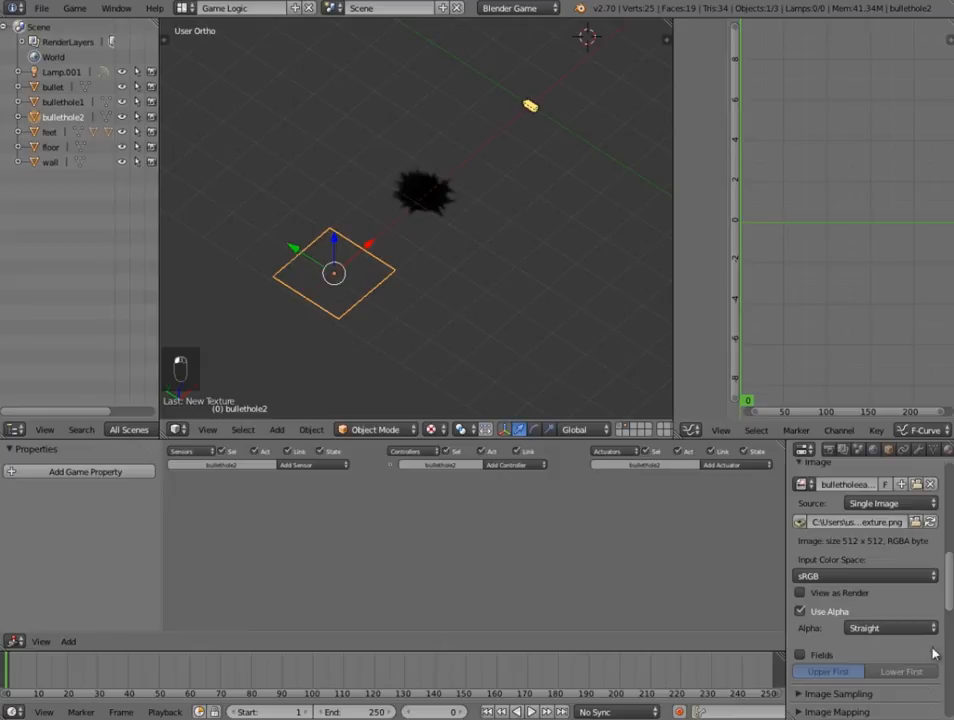
scroll(441, 256, down, 4)
UV unwrap the bullethole2 plane with the standard Unwrap and return to Object Mode
key(Tab)
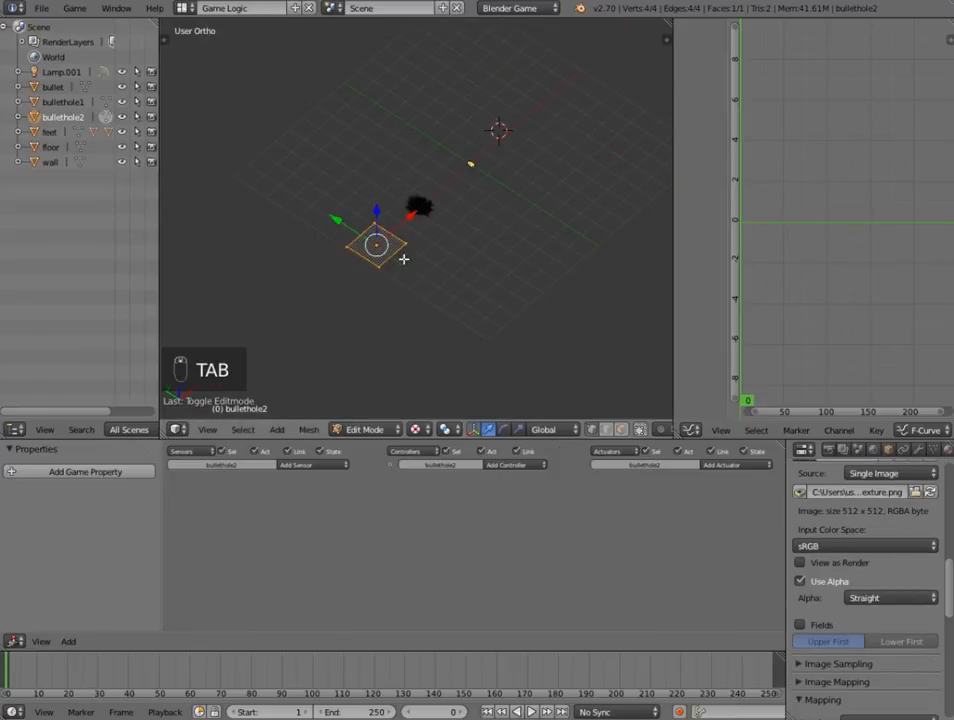
key(u)
click(404, 260)
key(Tab)
scroll(439, 277, up, 4)
scroll(439, 277, down, 5)
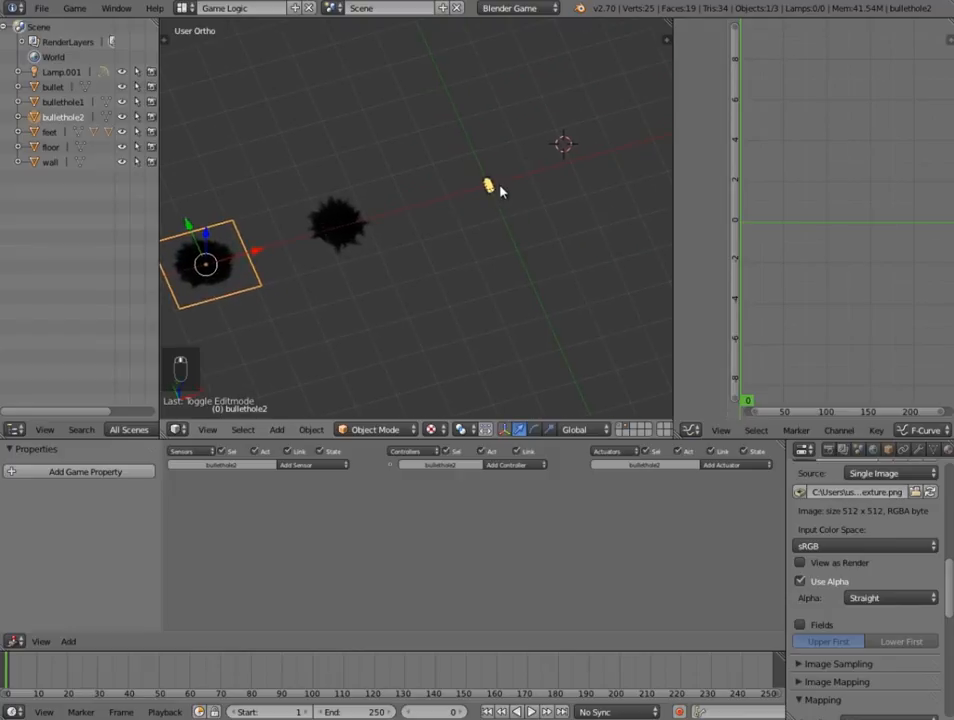
Select the bullet, switch the Graph Editor area to the Text Editor and create a new text block
right_click(490, 185)
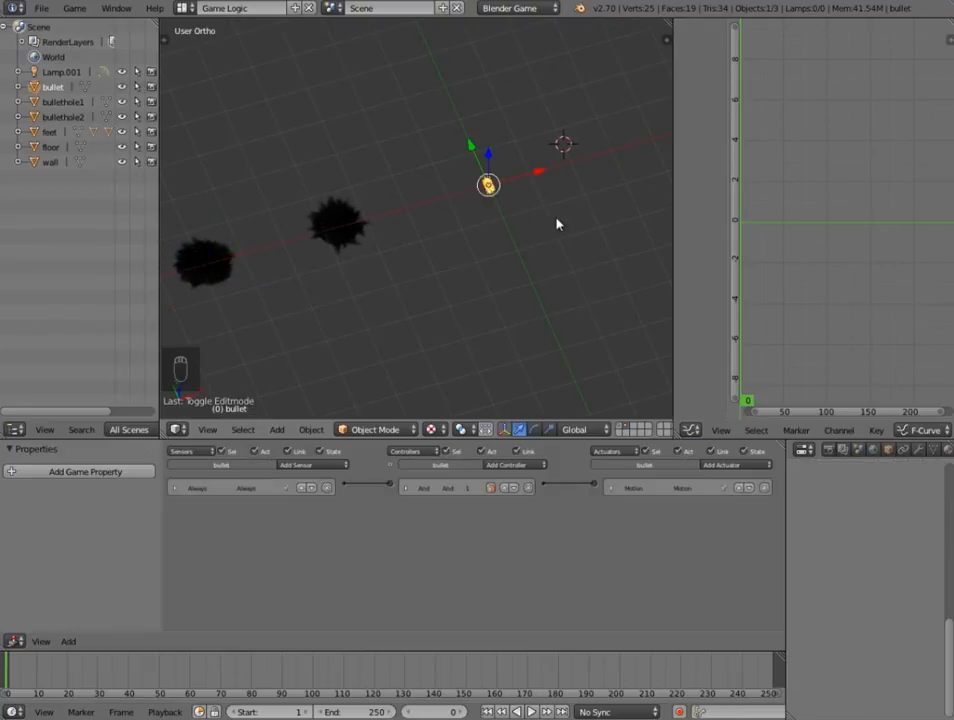
click(690, 430)
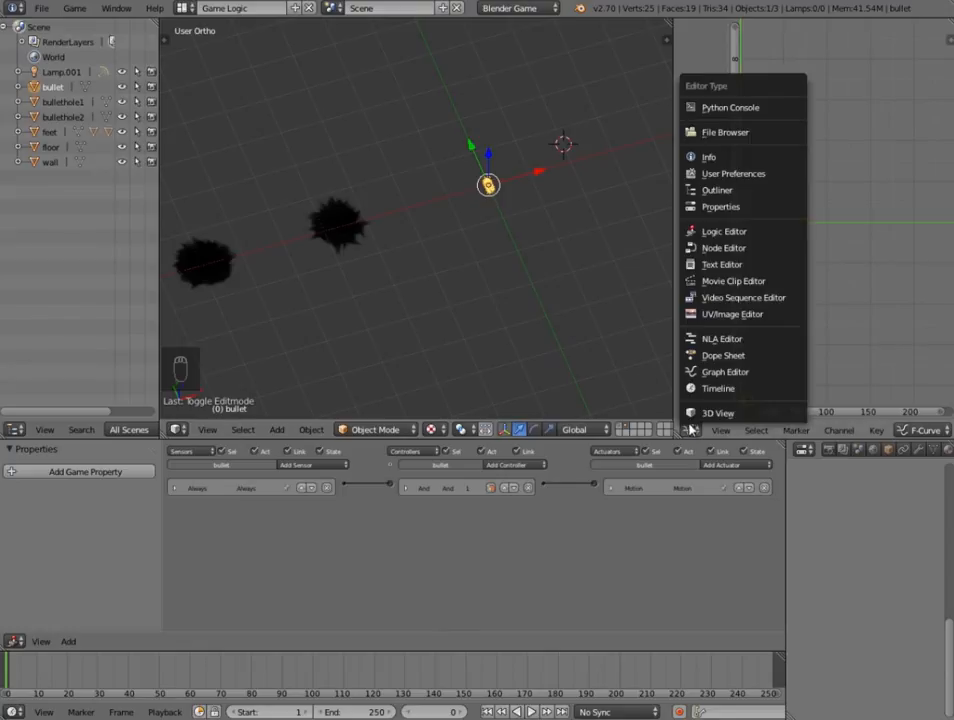
click(712, 264)
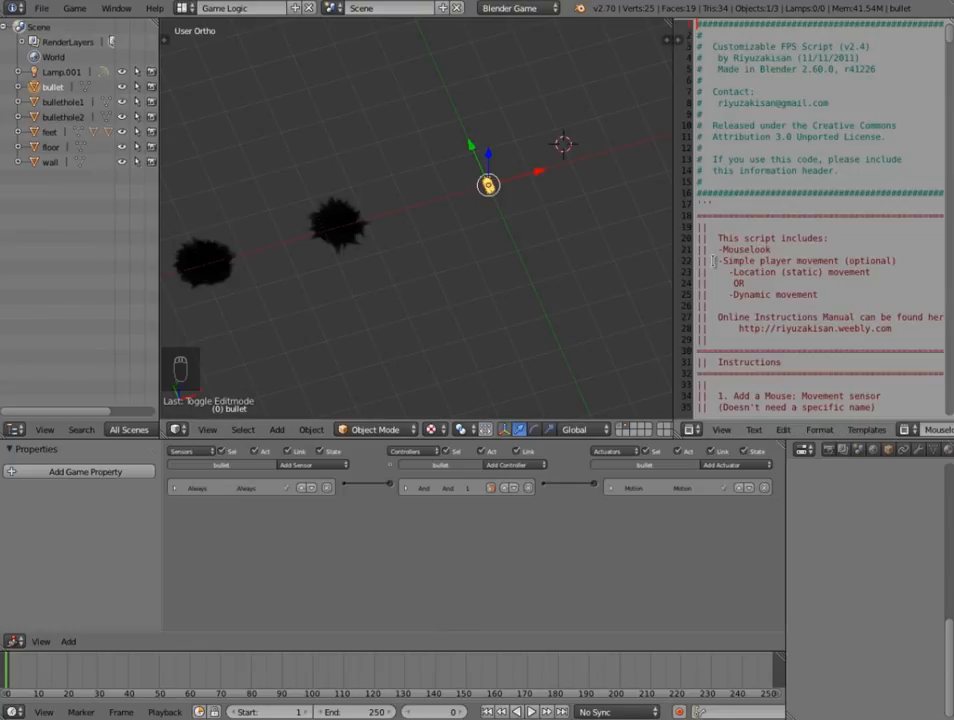
click(755, 430)
click(790, 412)
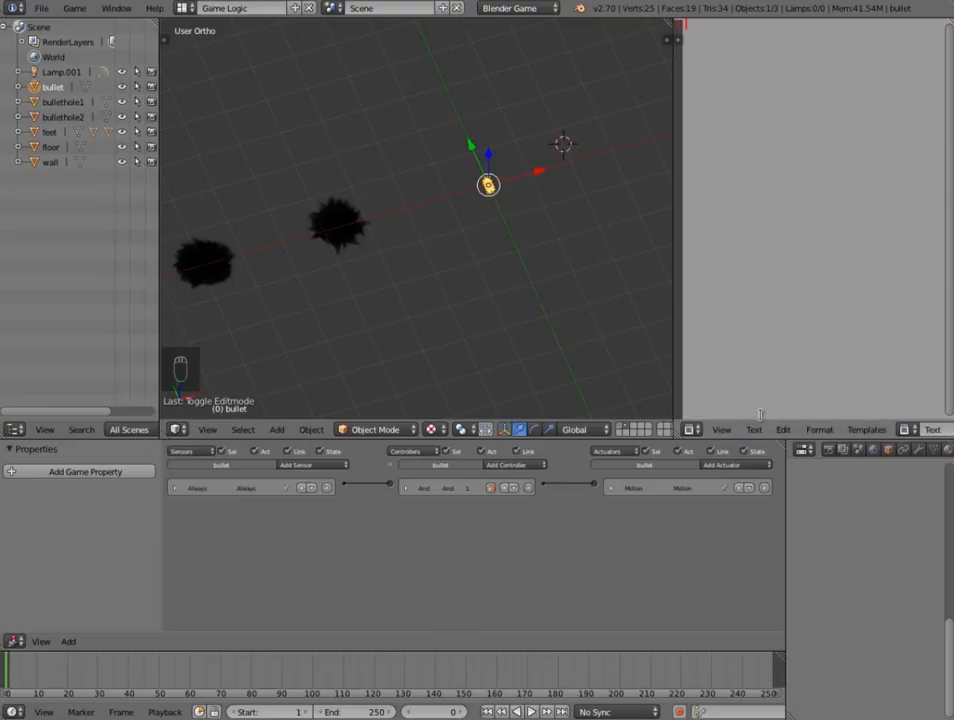
click(758, 431)
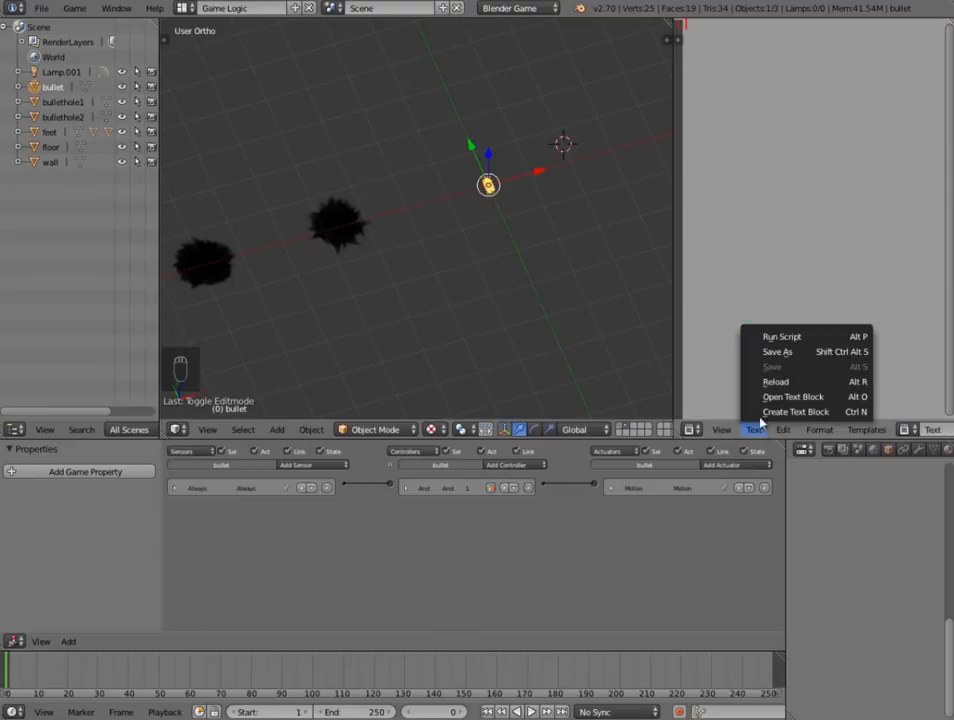
click(790, 397)
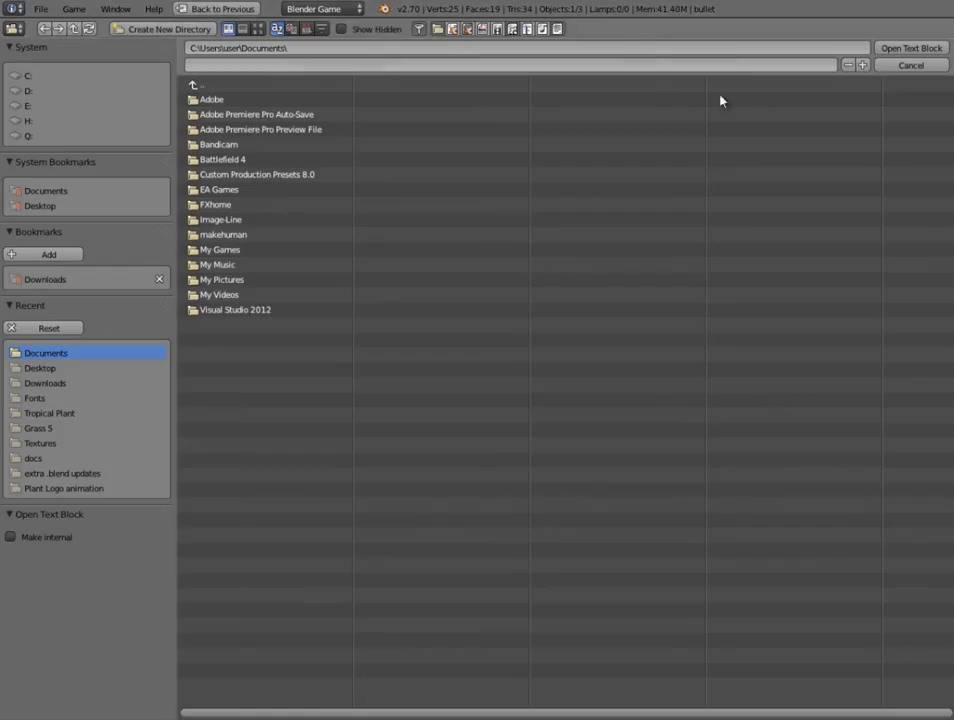
click(891, 69)
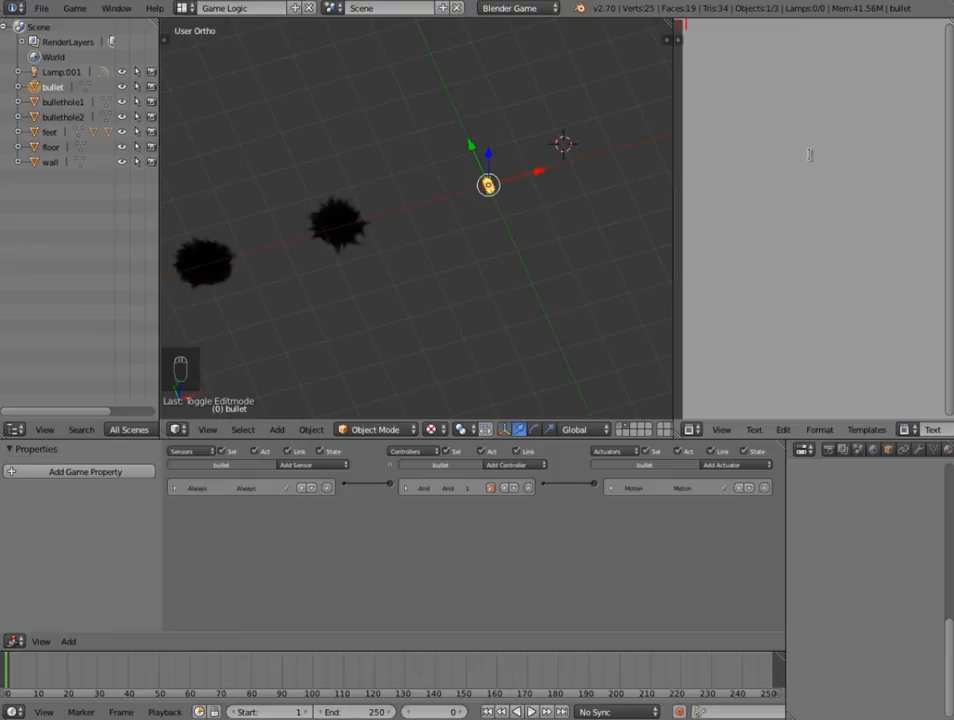
Paste the copied Blender 2.5 bullethole script into the empty text block and widen the Text Editor to show whole lines
key(ctrl+v)
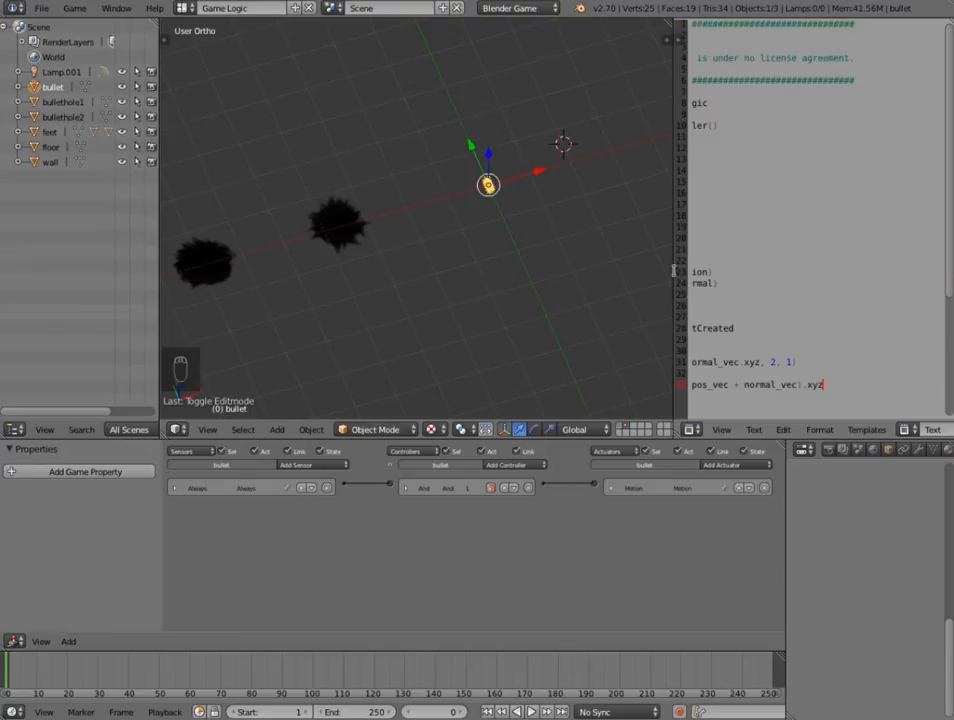
key(ctrl+v)
drag(670, 257, 558, 257)
drag(702, 325, 426, 324)
click(763, 176)
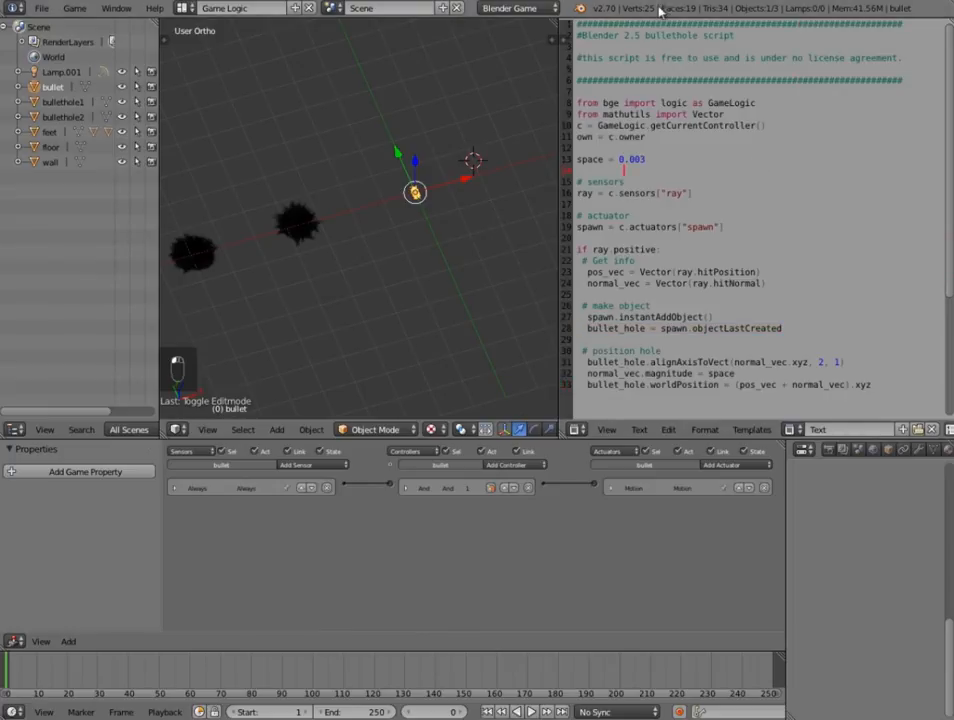
Add a Python controller to the bullet and assign the text block Text as its script
scroll(627, 226, down, 3)
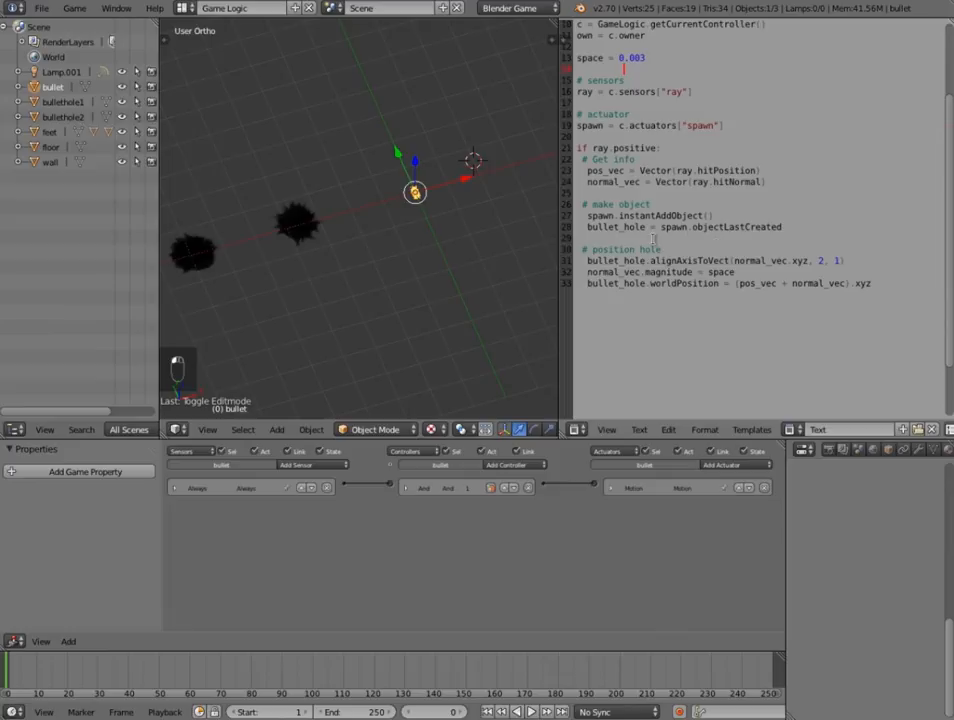
scroll(675, 215, up, 3)
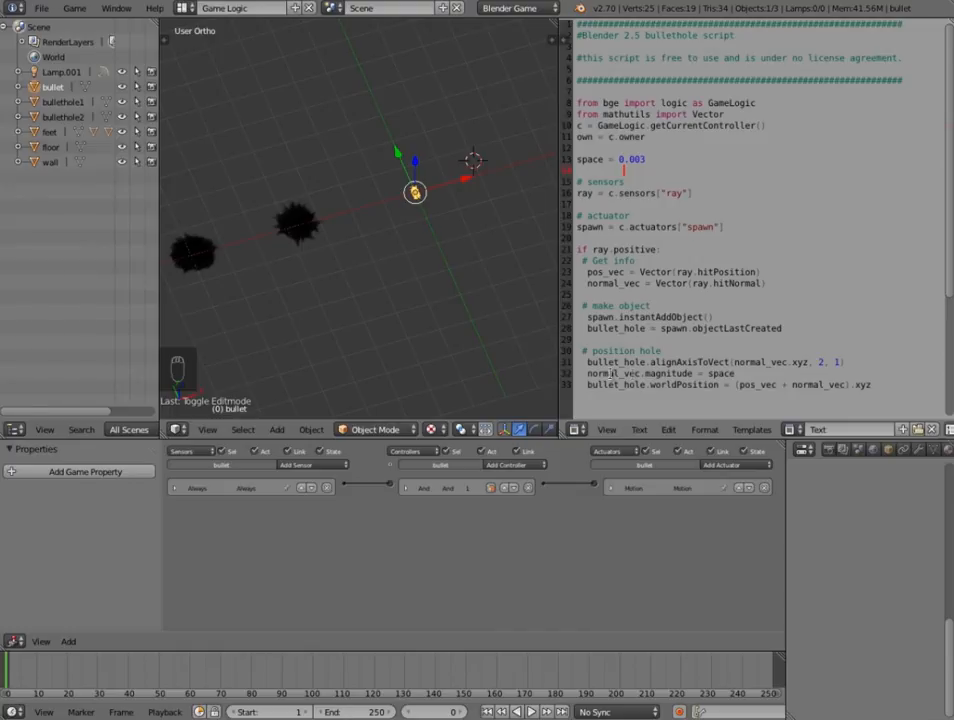
middle_drag(444, 320, 441, 283)
click(493, 468)
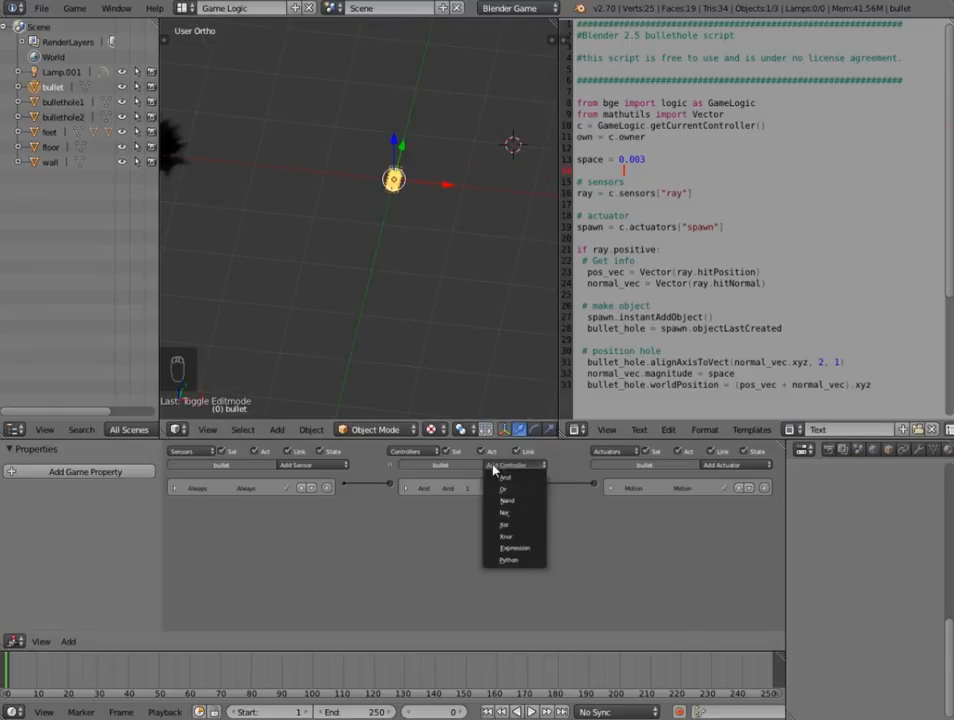
click(505, 558)
click(485, 529)
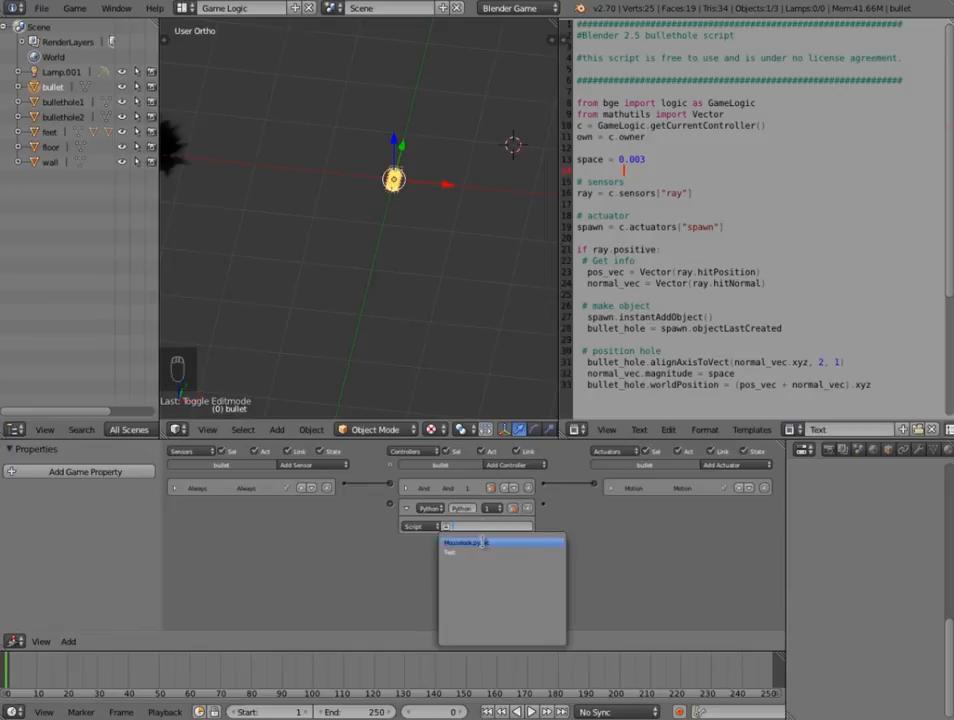
click(475, 552)
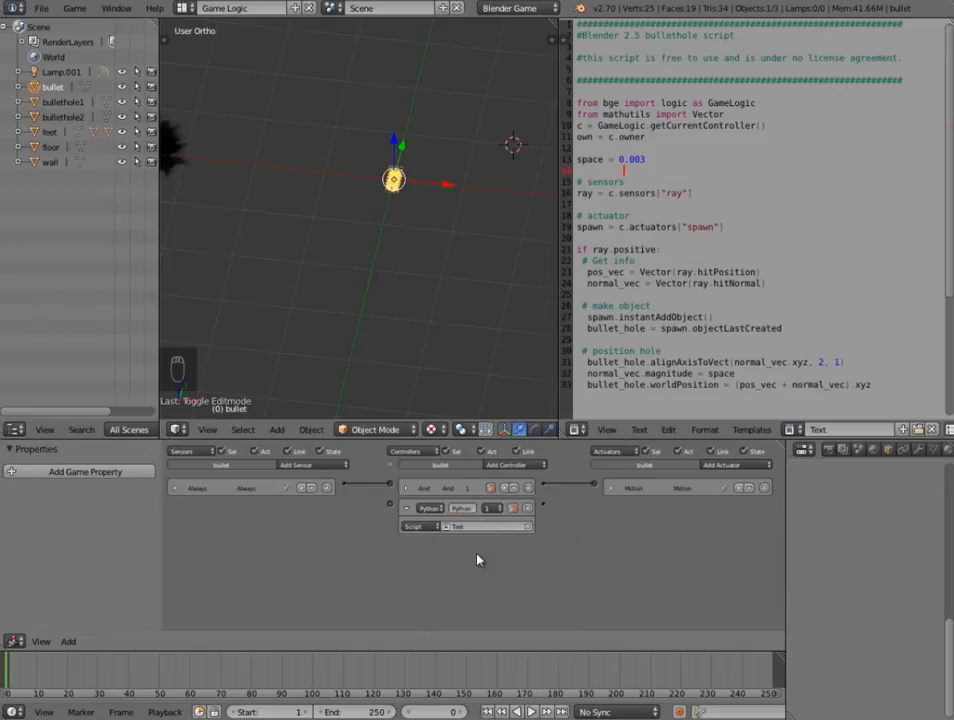
Rename the script's text block to bulletholewall.py
click(831, 429)
text(bulletholewall.py)
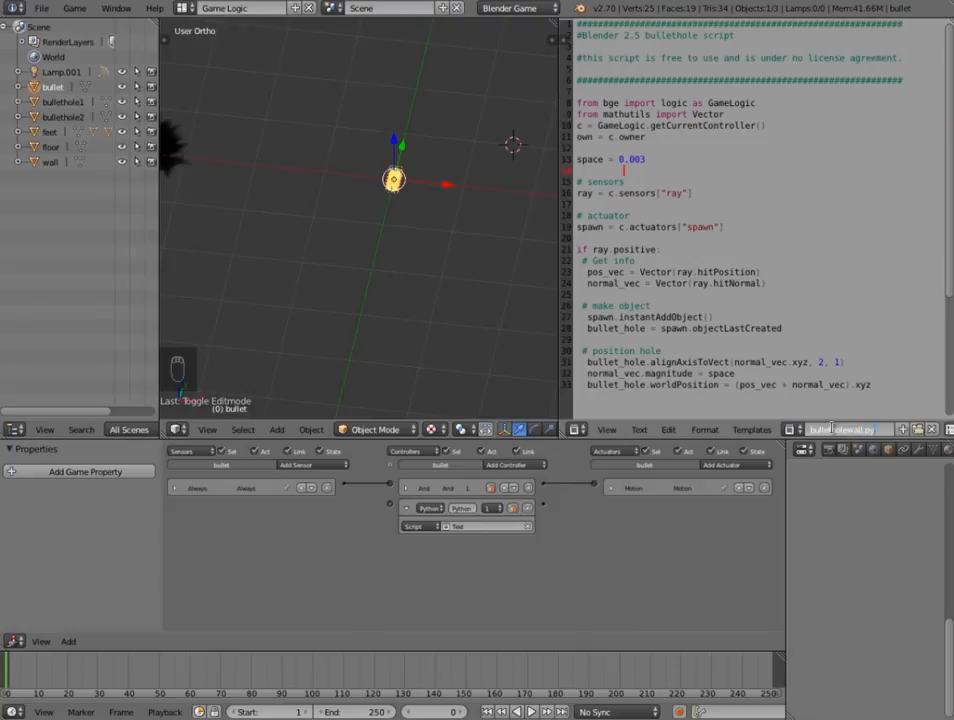
key(Return)
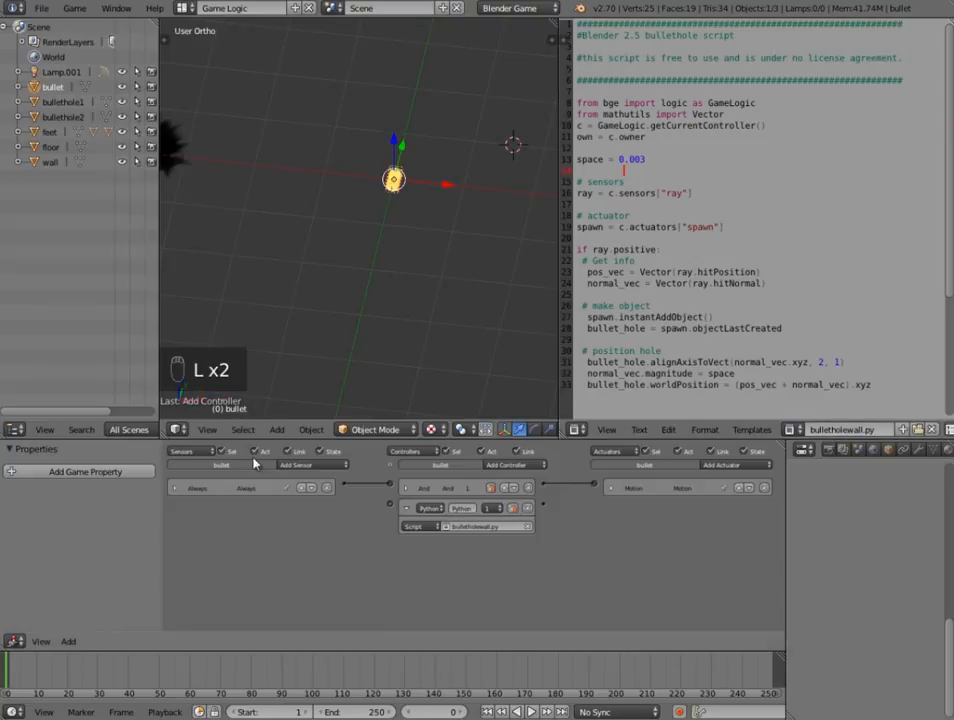
Add a Ray sensor to the bullet and set its property to wall
click(310, 466)
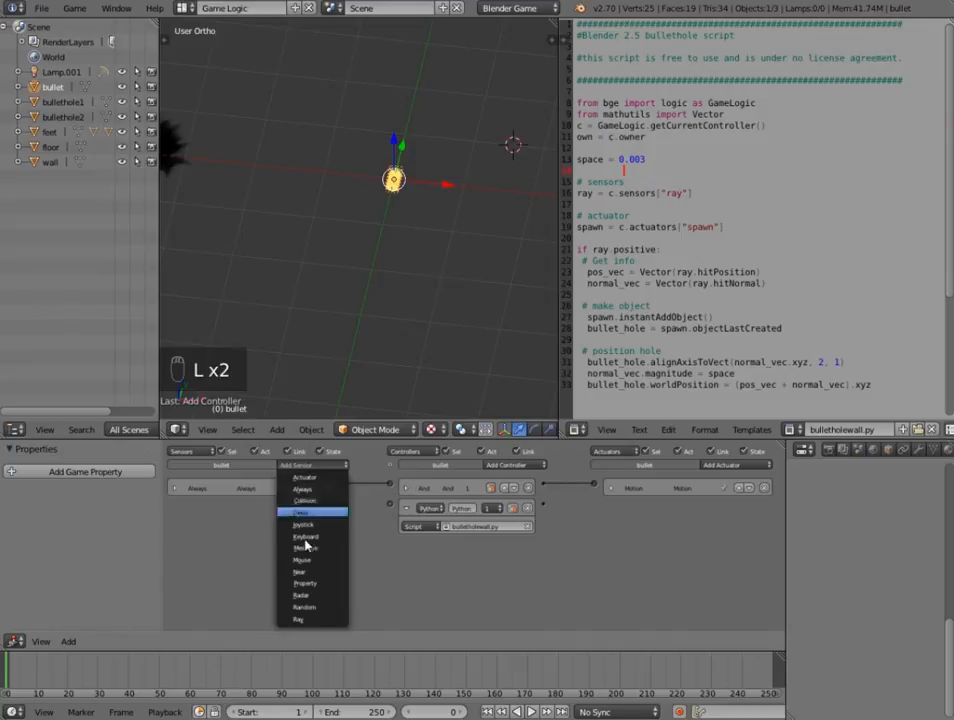
click(309, 621)
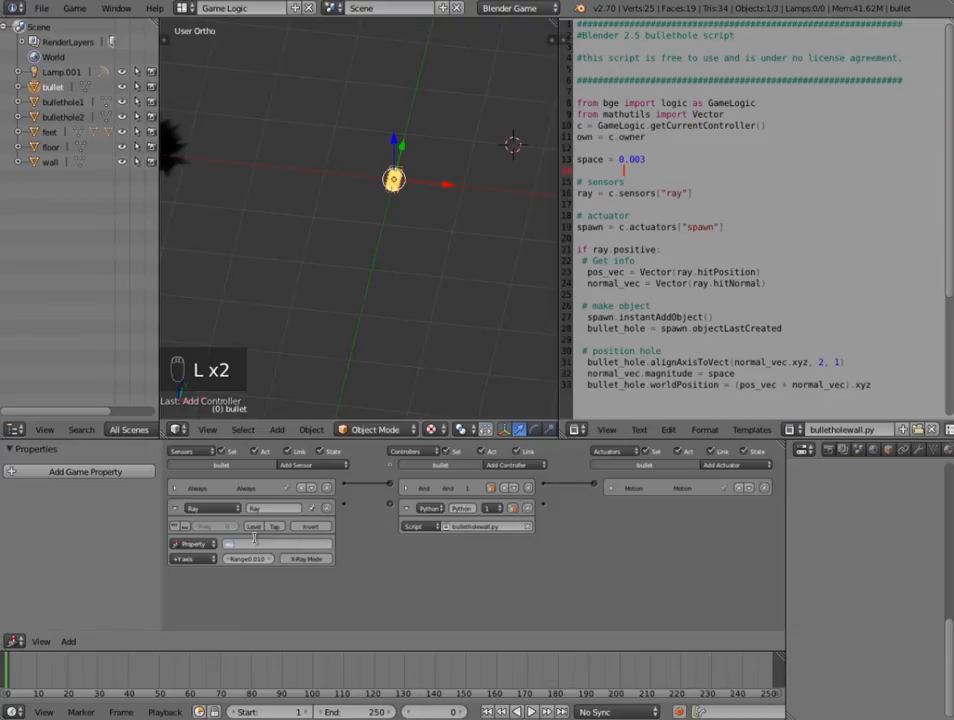
key(Return)
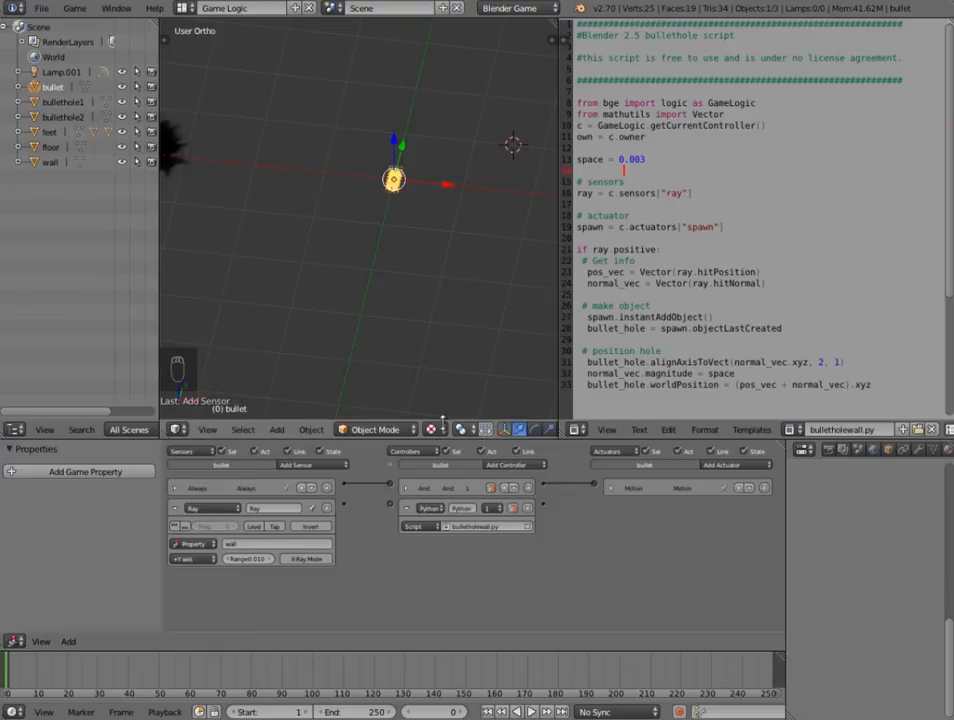
Switch the transform orientation to Local and set the Ray sensor's axis to -Z and its range to 2
scroll(466, 433, down, 2)
click(490, 431)
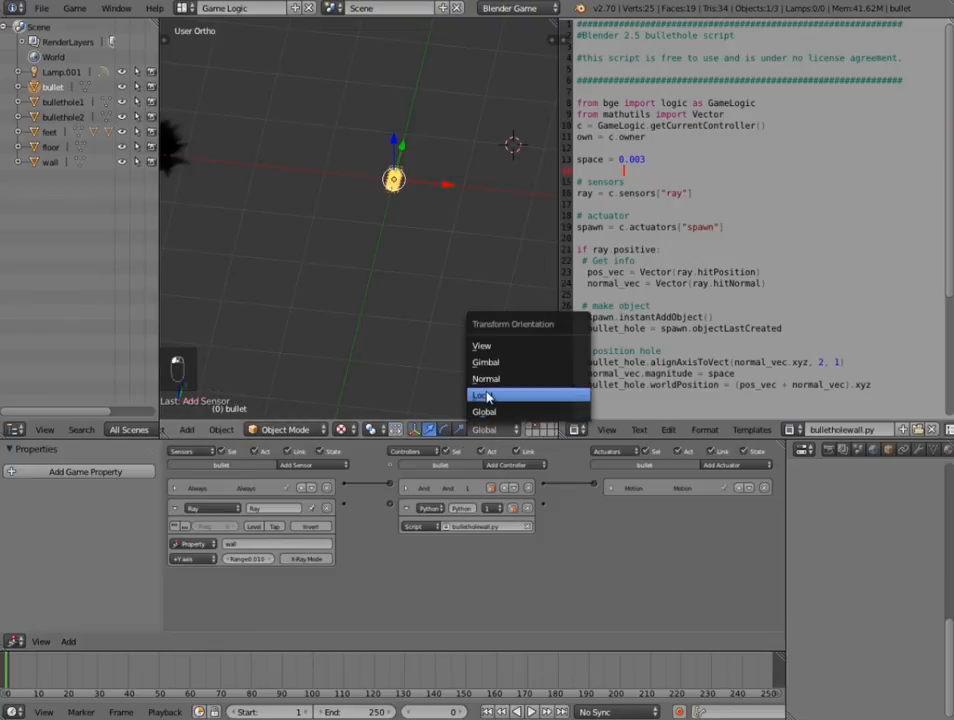
click(484, 394)
middle_drag(495, 215, 332, 201)
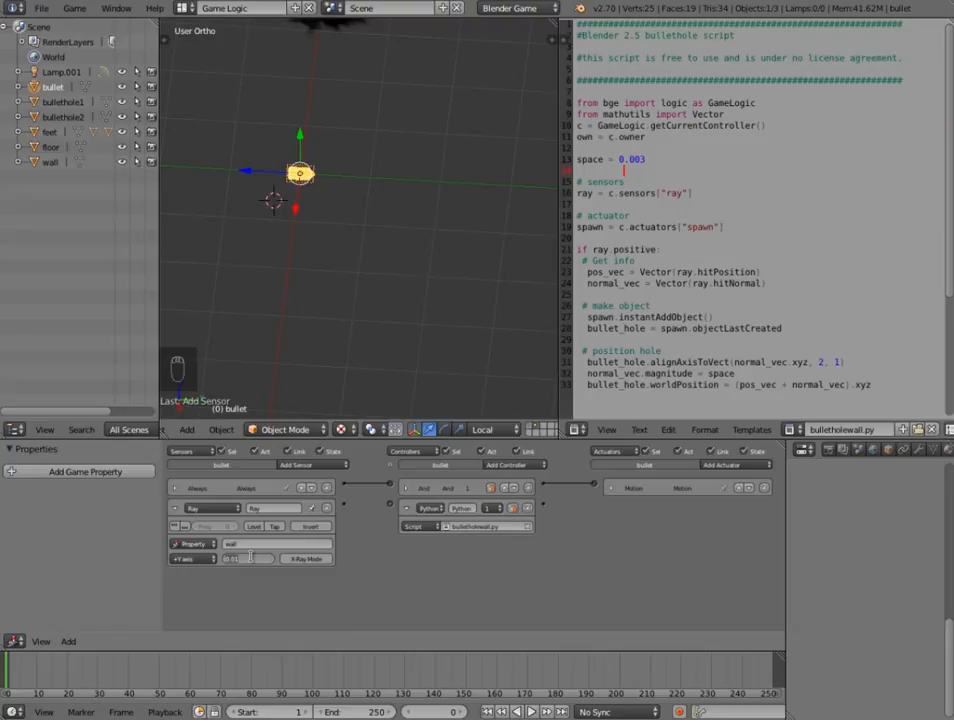
click(176, 559)
click(203, 510)
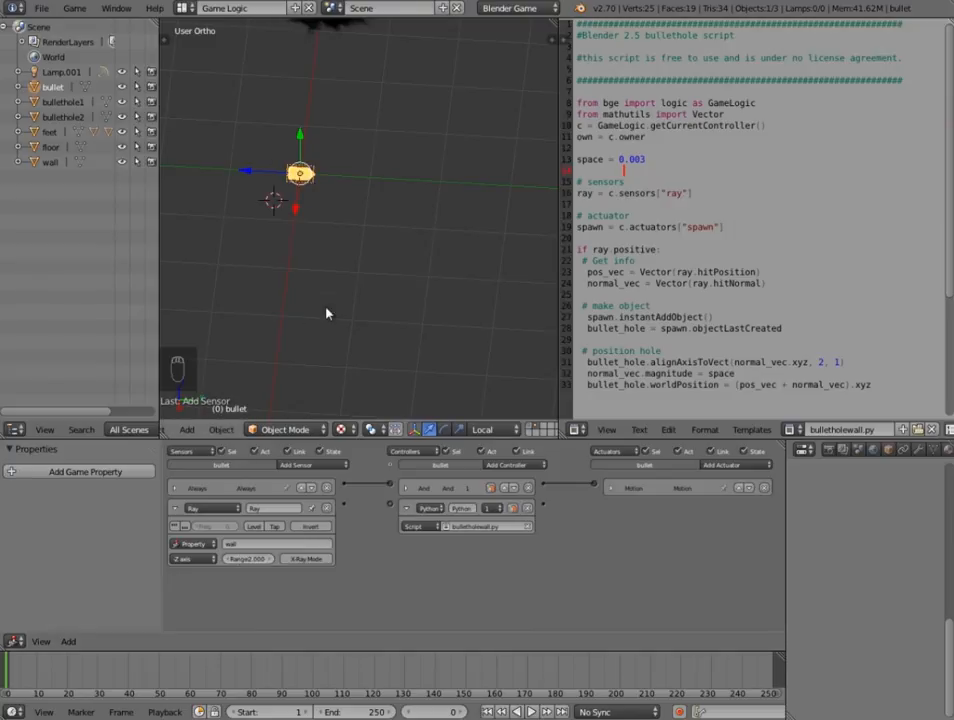
Link the Ray sensor to the Python controller and rename the sensor to ray
scroll(290, 571, up, 3)
scroll(282, 580, down, 4)
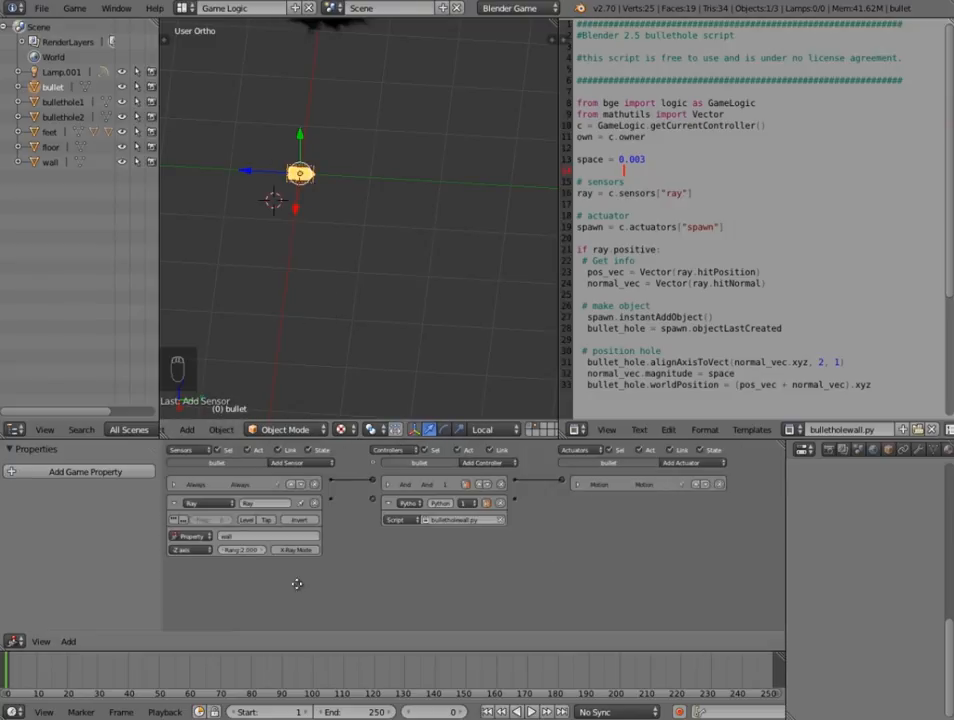
click(175, 504)
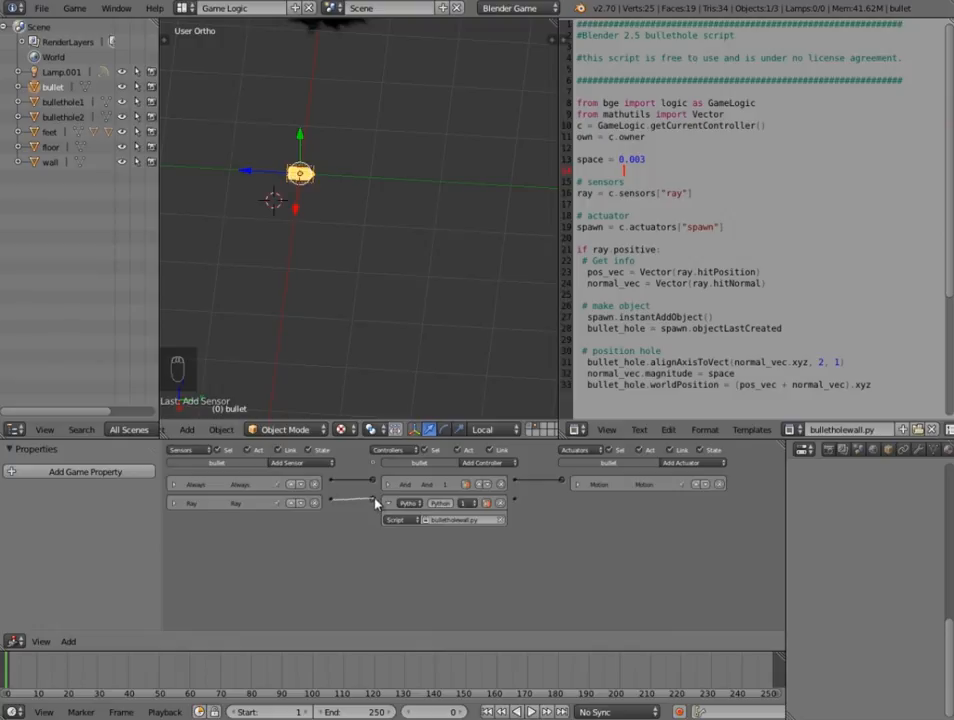
click(175, 504)
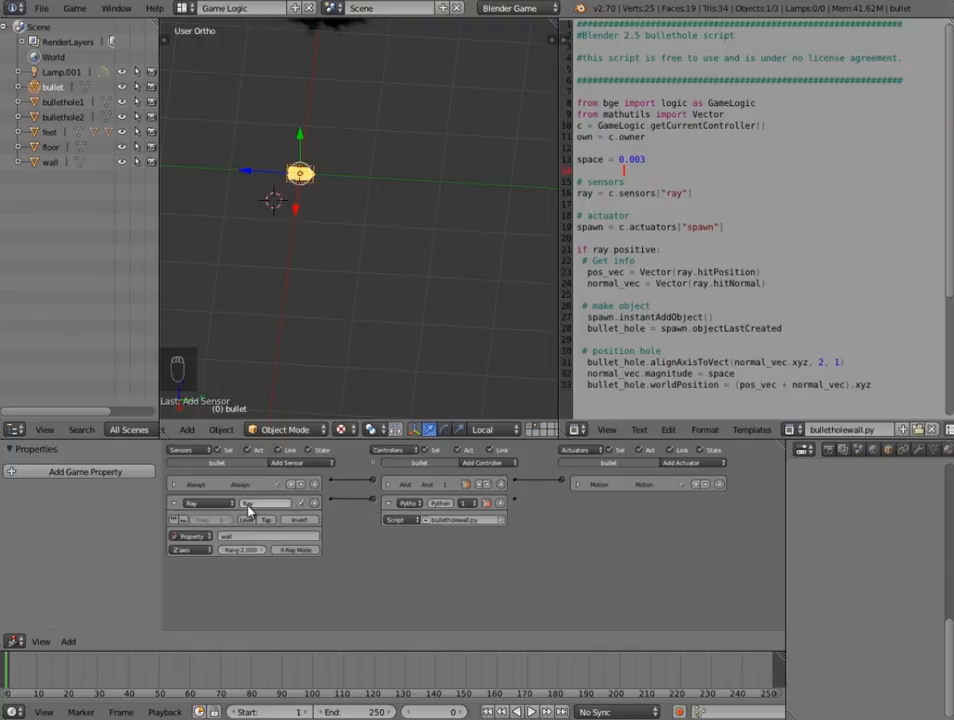
click(249, 504)
text(ray)
key(Return)
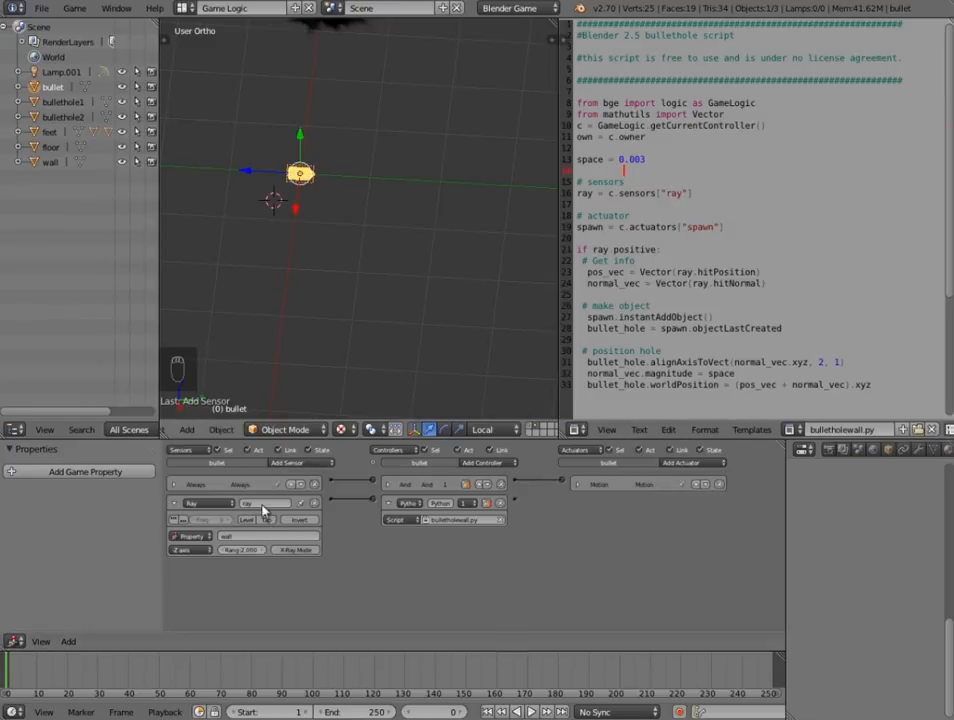
Add an Edit Object actuator linked to the Python controller that adds bullethole1 with a time of 600
click(668, 462)
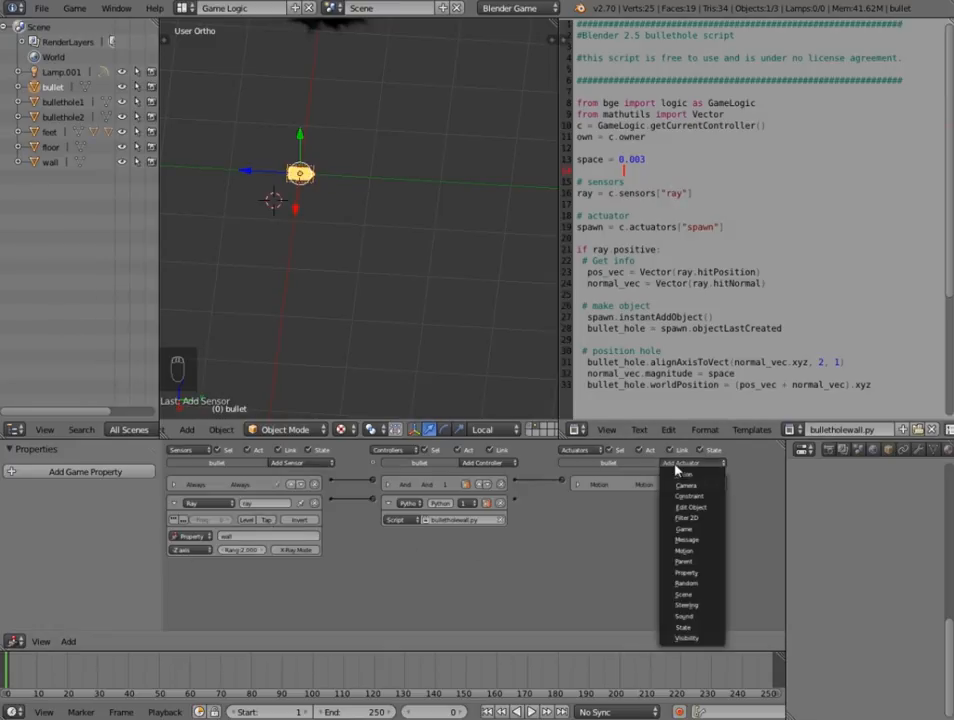
click(684, 508)
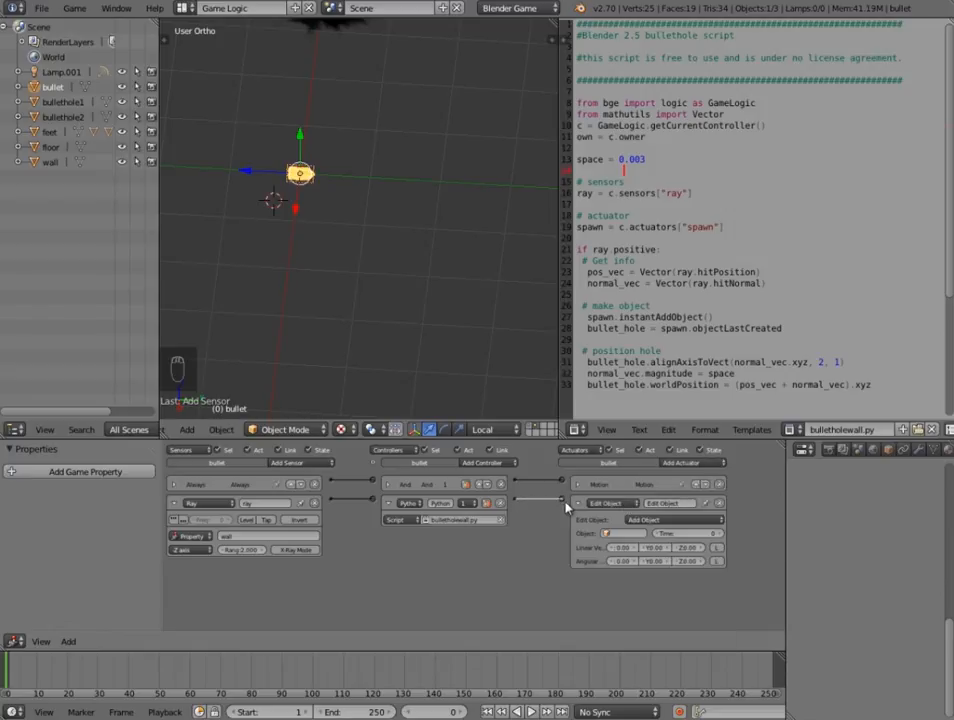
click(632, 533)
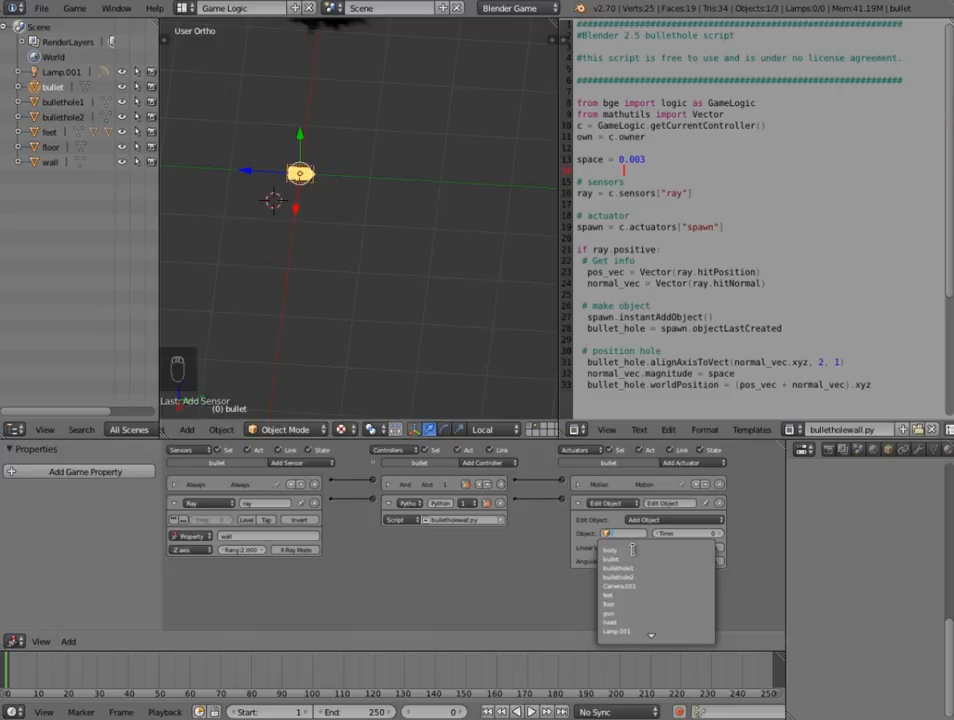
scroll(651, 634, down, 2)
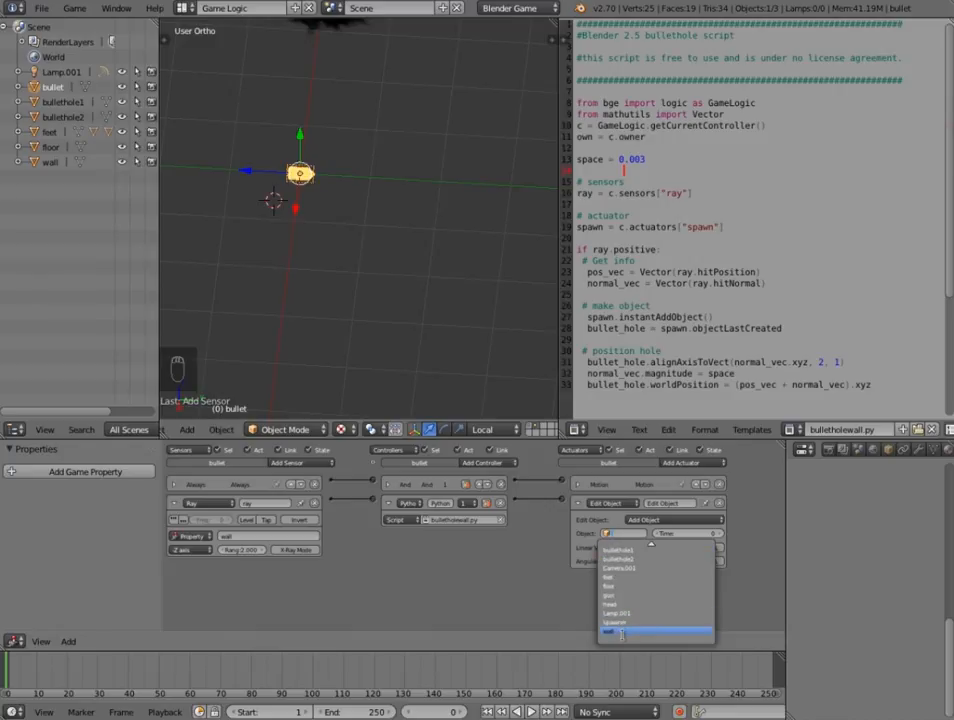
click(634, 549)
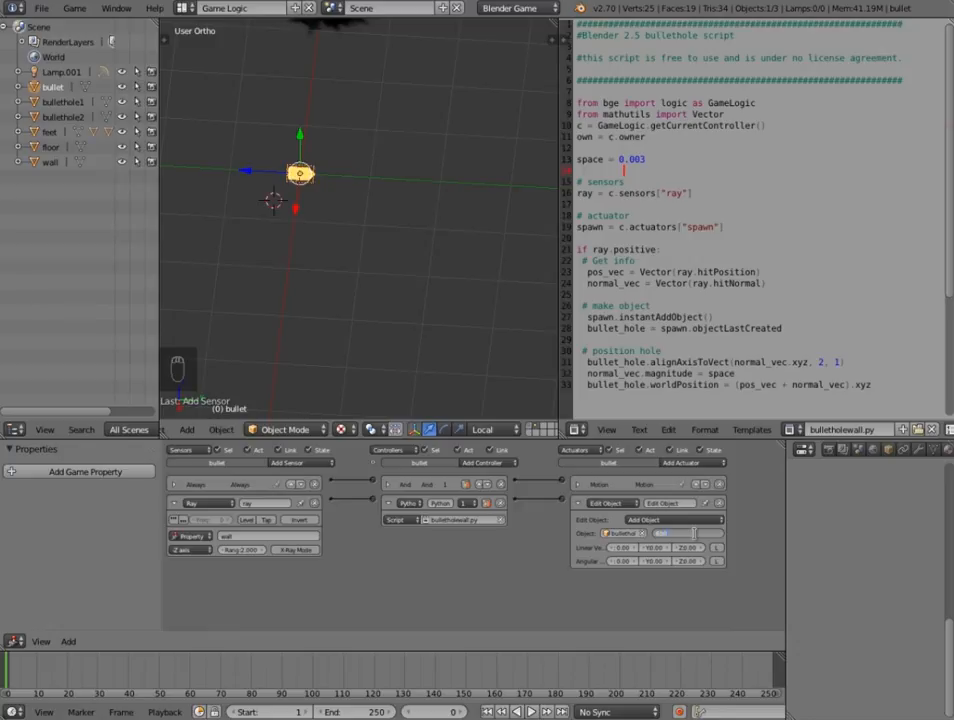
key(Return)
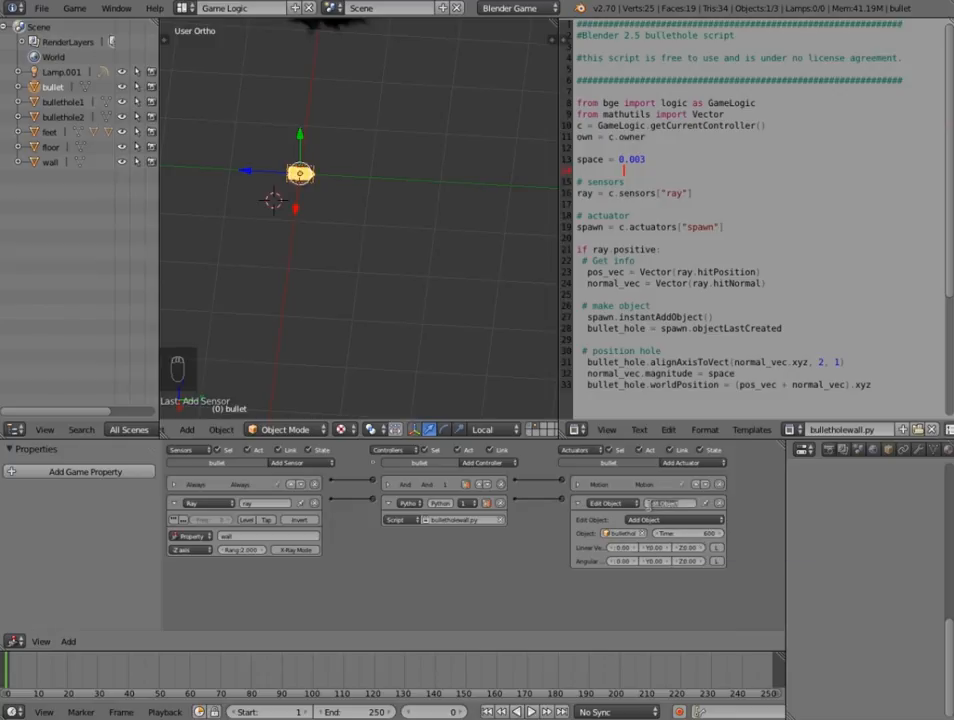
Rename the Edit Object actuator to spawn and collapse the bullet's expanded logic bricks
click(668, 503)
key(Return)
click(577, 503)
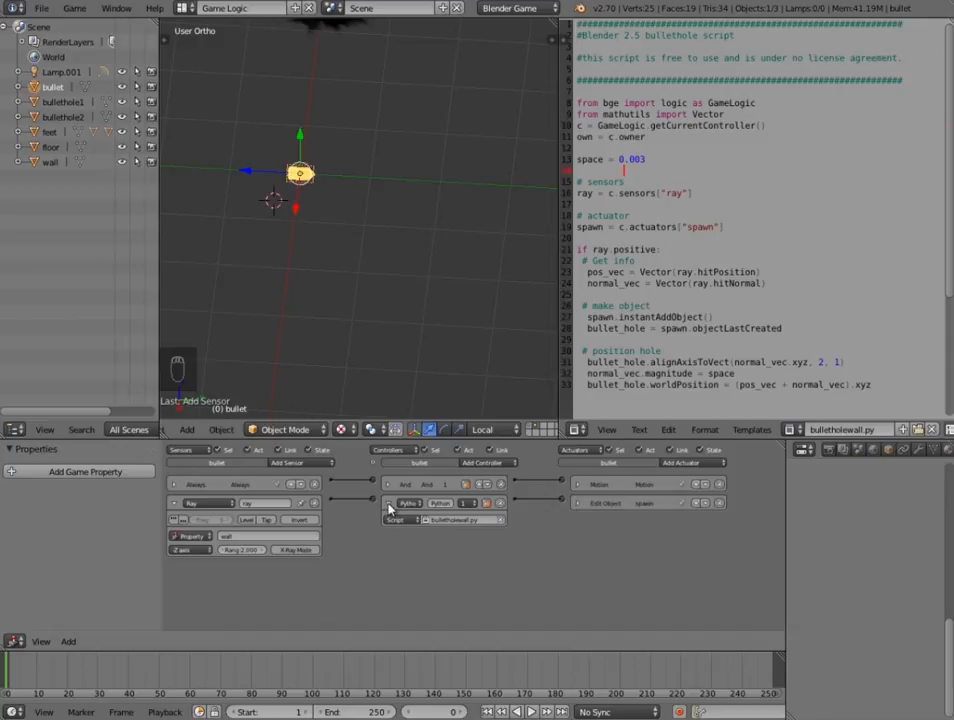
click(389, 506)
click(177, 505)
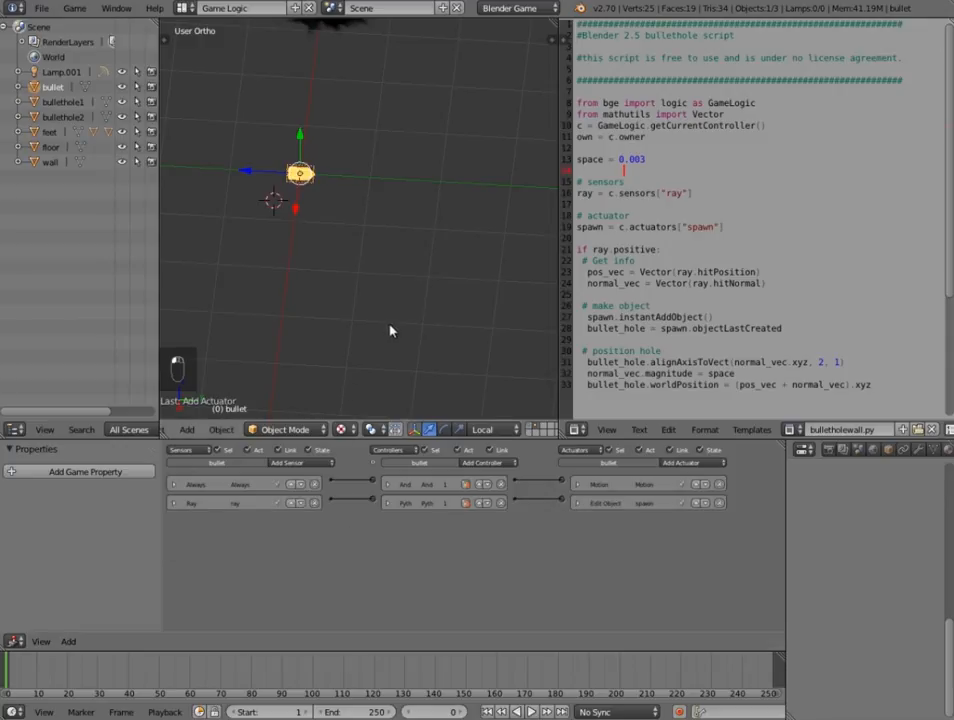
Show layer 1, select the wall and give it a game property named wall
key(1)
mouse_move(422, 253)
middle_down()
mouse_move(411, 251)
mouse_move(380, 313)
mouse_move(434, 243)
middle_up()
scroll(400, 256, down, 10)
right_click(434, 243)
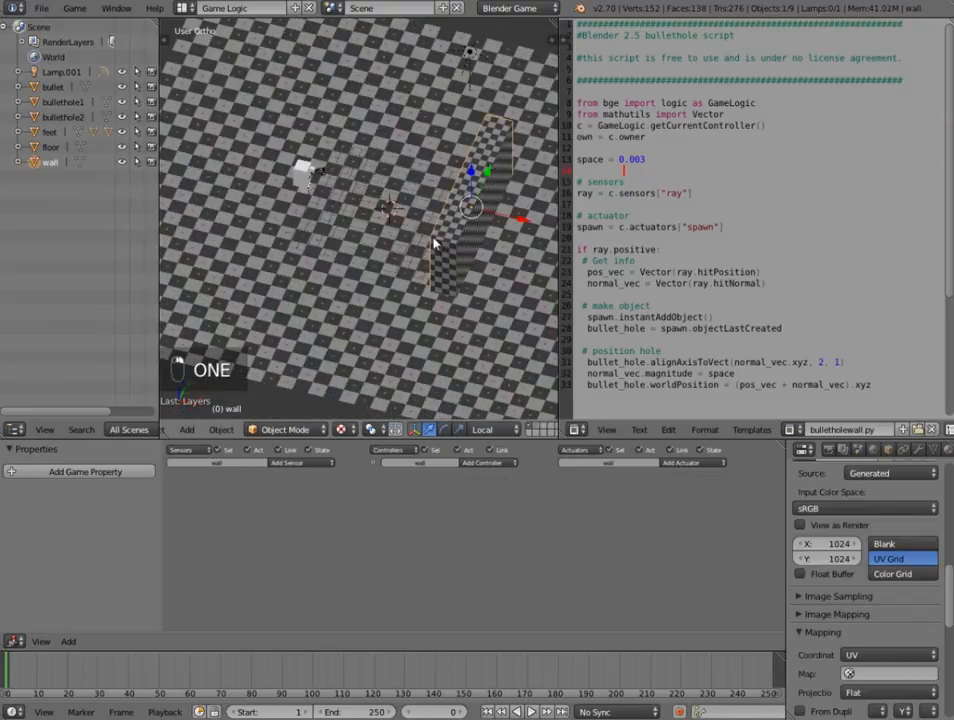
click(80, 471)
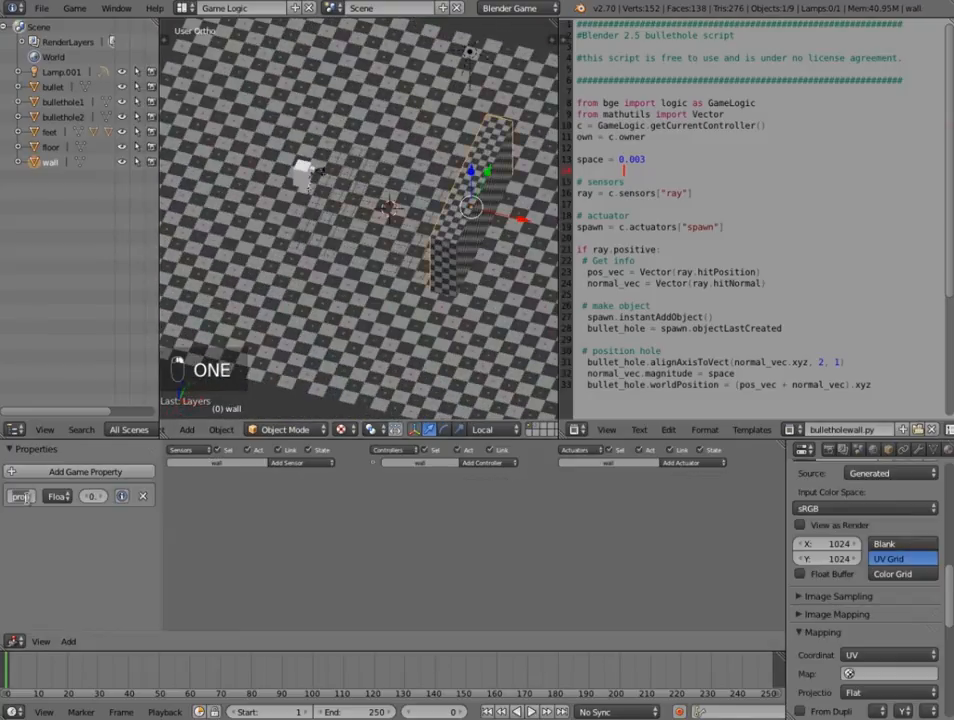
key(Return)
Run the game from the camera view, walk up to the wall and fire shots to test the bullet holes
middle_drag(279, 181, 367, 217)
scroll(367, 217, up, 3)
key(KP_0)
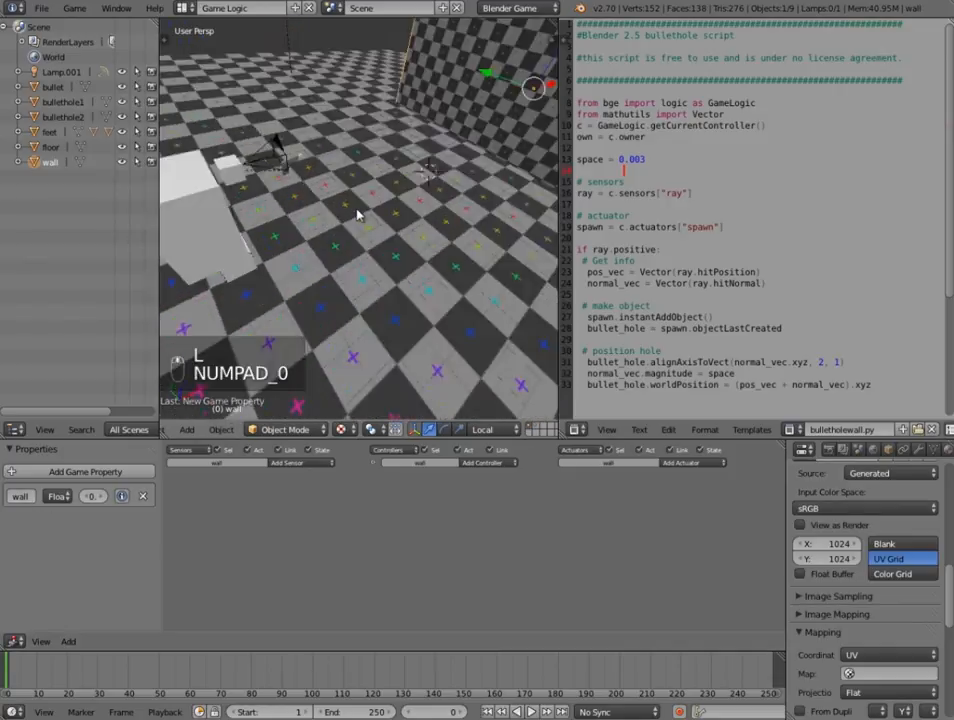
key(p)
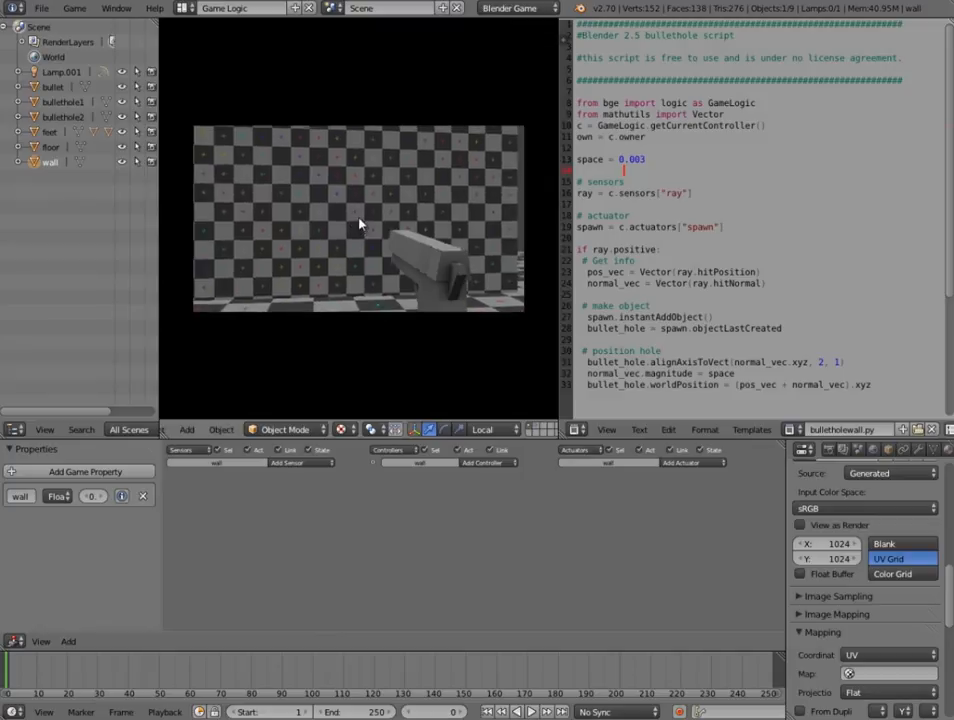
key(w)
key(w)
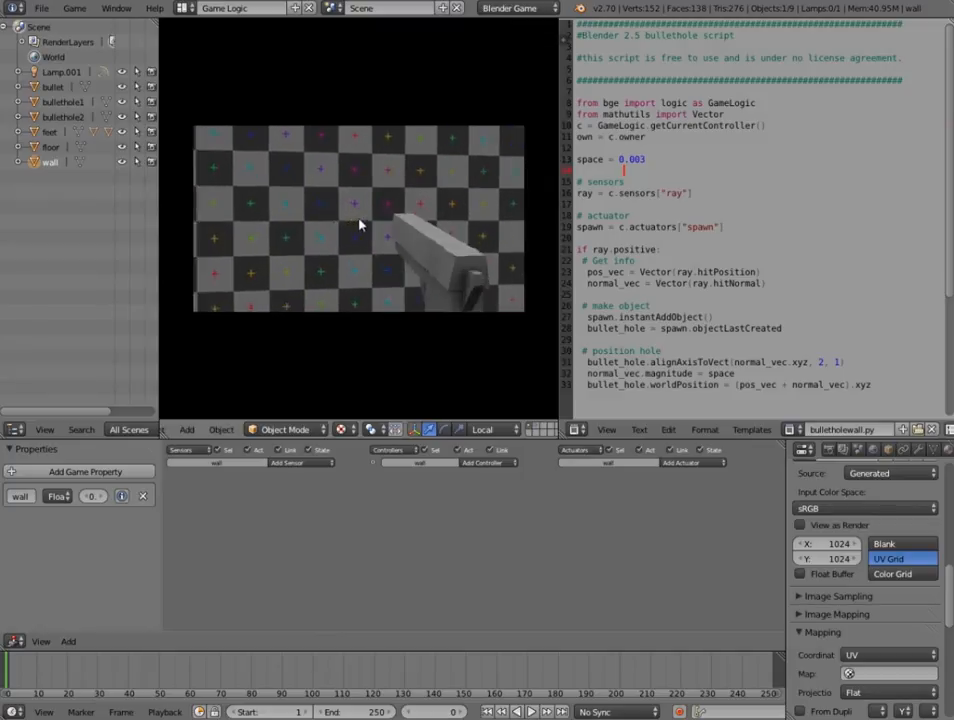
click(363, 225)
click(363, 225)
click(360, 225)
click(360, 225)
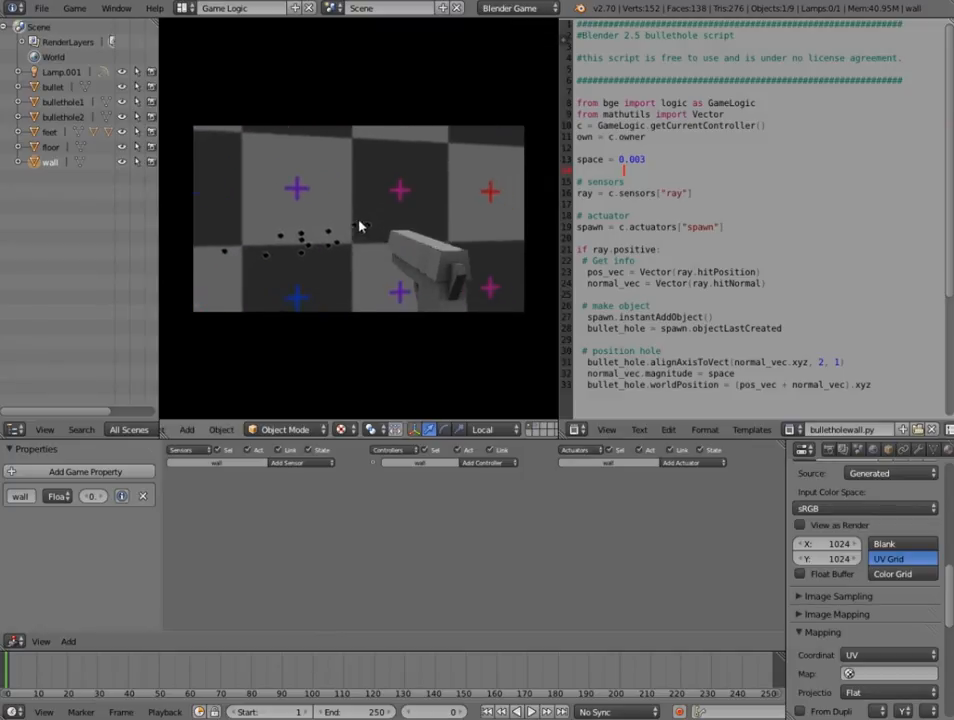
click(354, 224)
click(353, 224)
key(s)
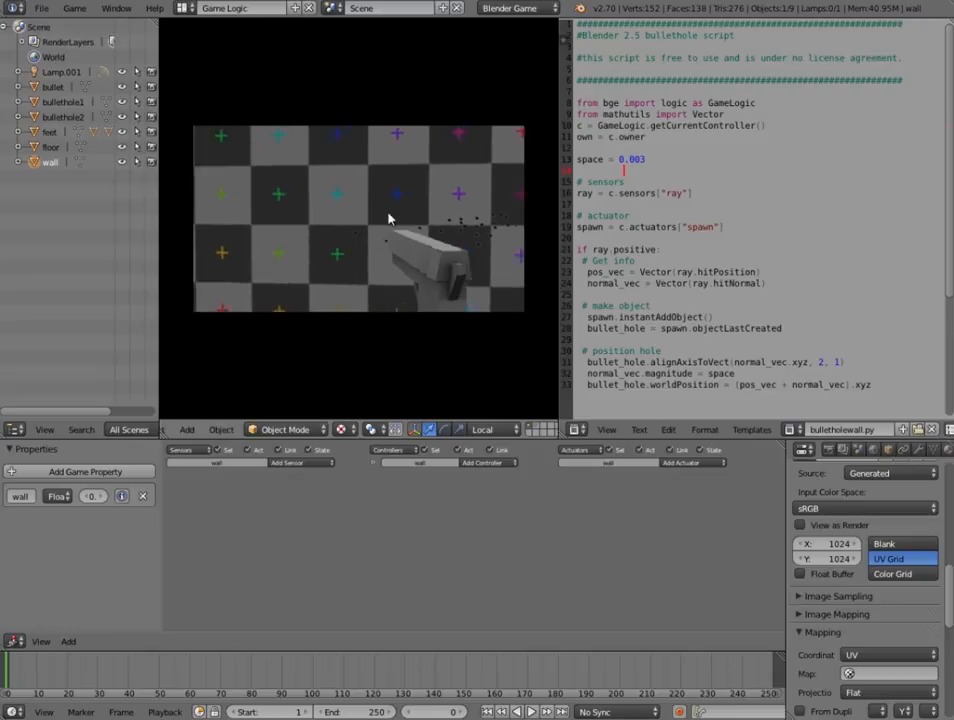
key(Escape)
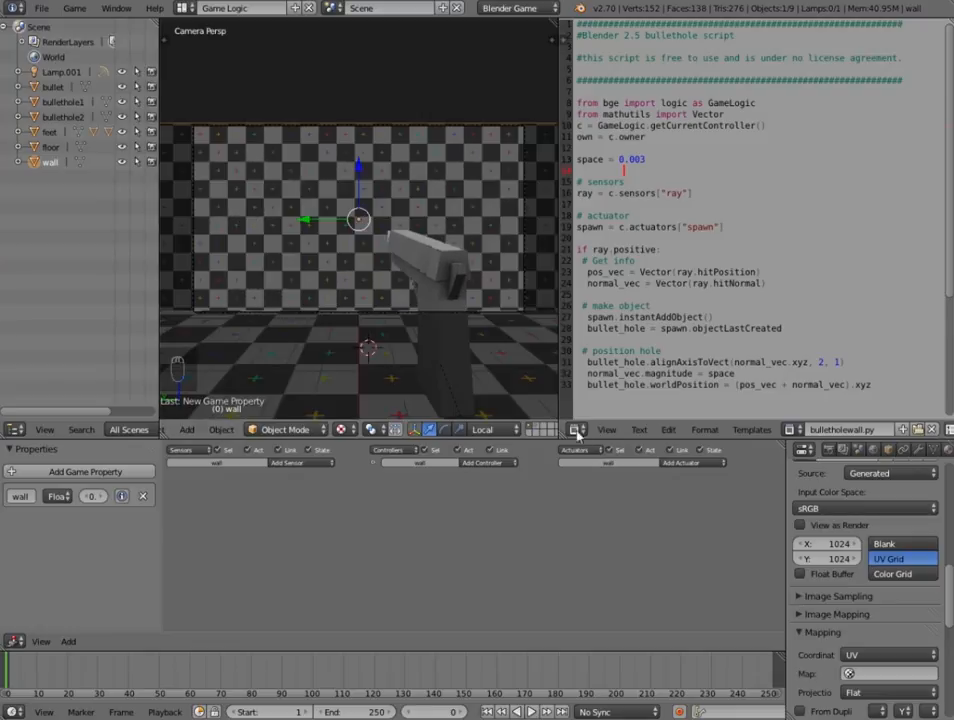
Show the layer holding the bullet hole planes and scale bullethole1 up to a bit more than twice its size
click(532, 417)
click(537, 427)
key(KP_0)
scroll(324, 346, down, 4)
right_click(346, 263)
scroll(361, 301, up, 4)
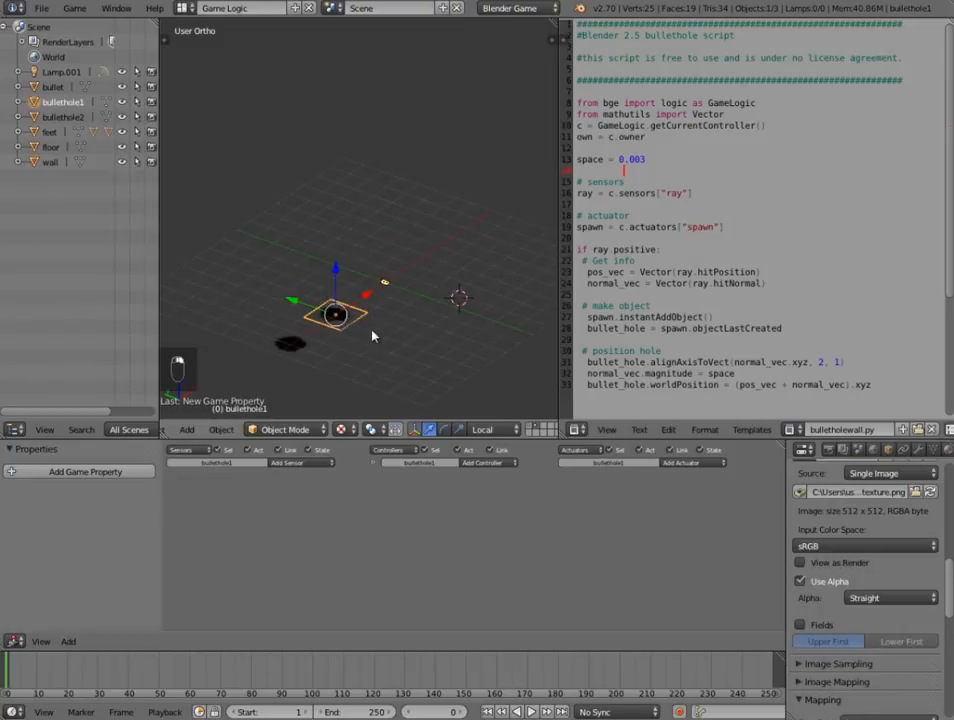
key(s)
click(424, 313)
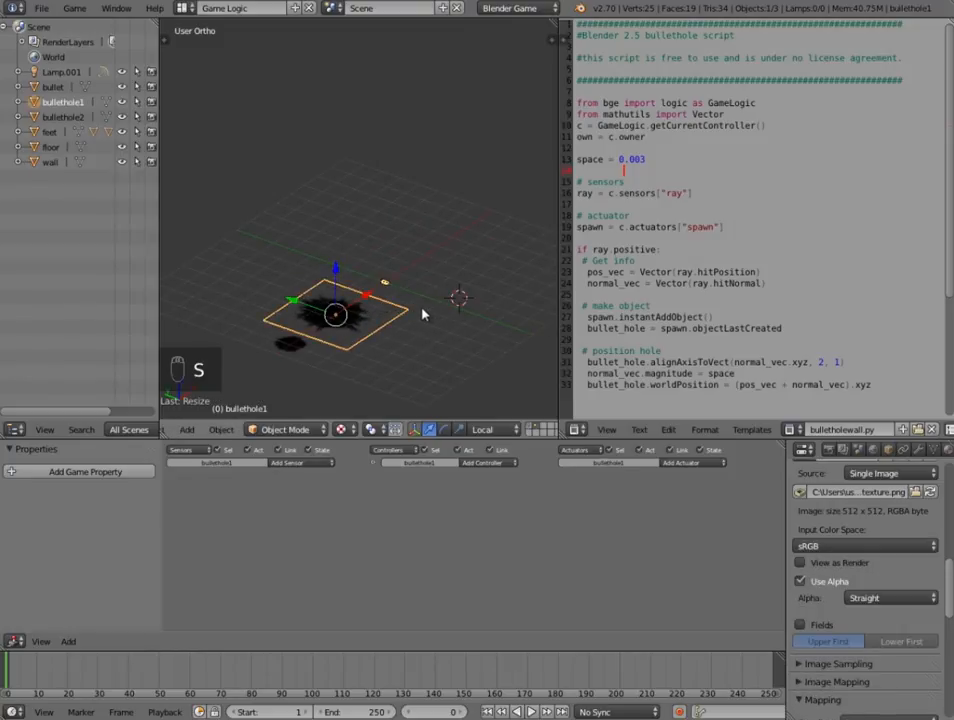
Run the game from the camera view on layer 1 and fire shots at the wall to check the larger bullet holes
key(1)
key(KP_0)
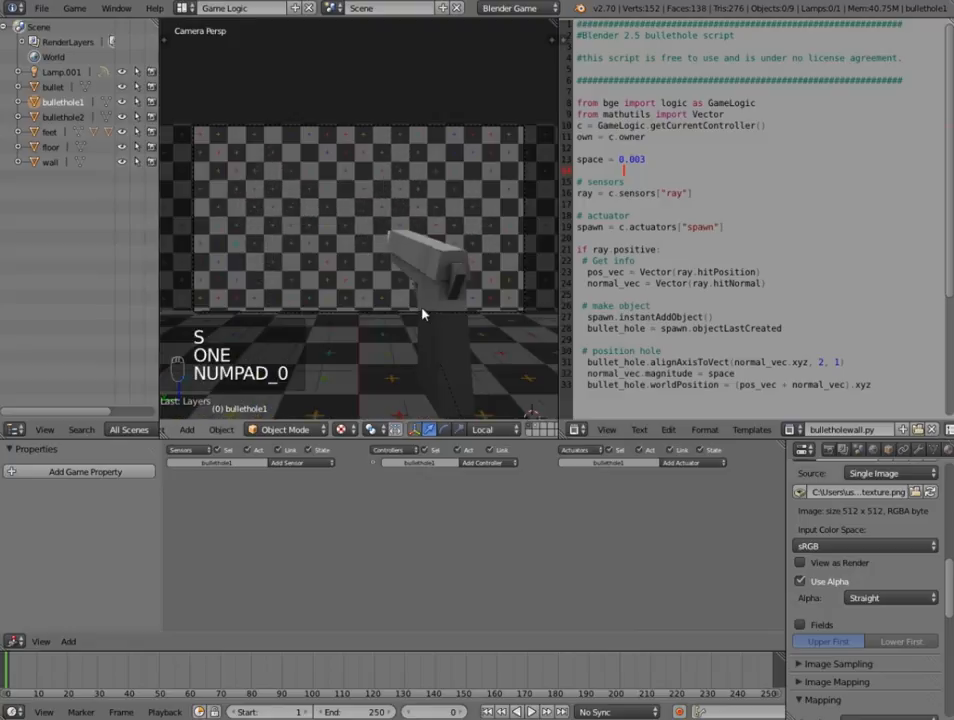
key(p)
click(362, 222)
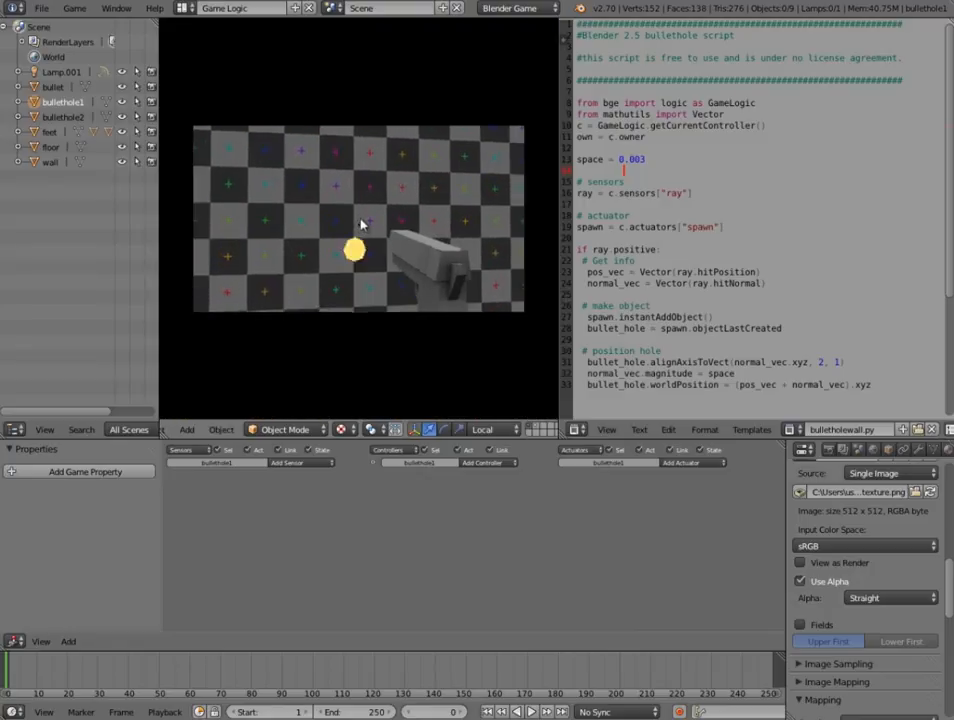
key(s)
click(359, 227)
click(352, 228)
click(360, 224)
click(363, 230)
click(362, 225)
key(Escape)
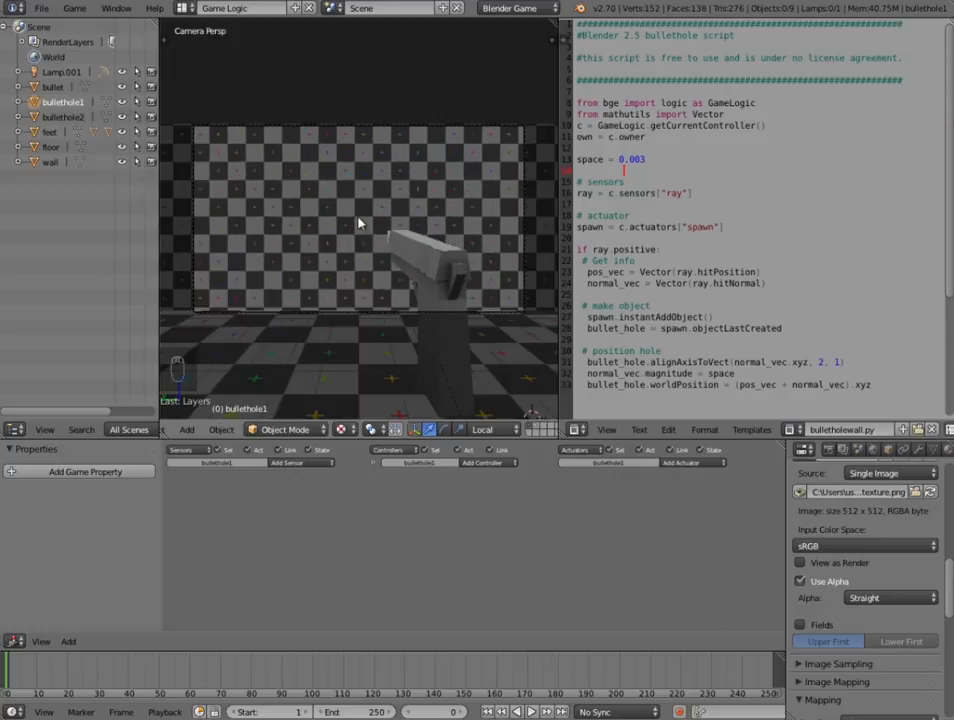
Show layer 2, resize bullethole1 slightly and apply its scale
key(2)
middle_drag(368, 268, 296, 281)
scroll(298, 281, down, 6)
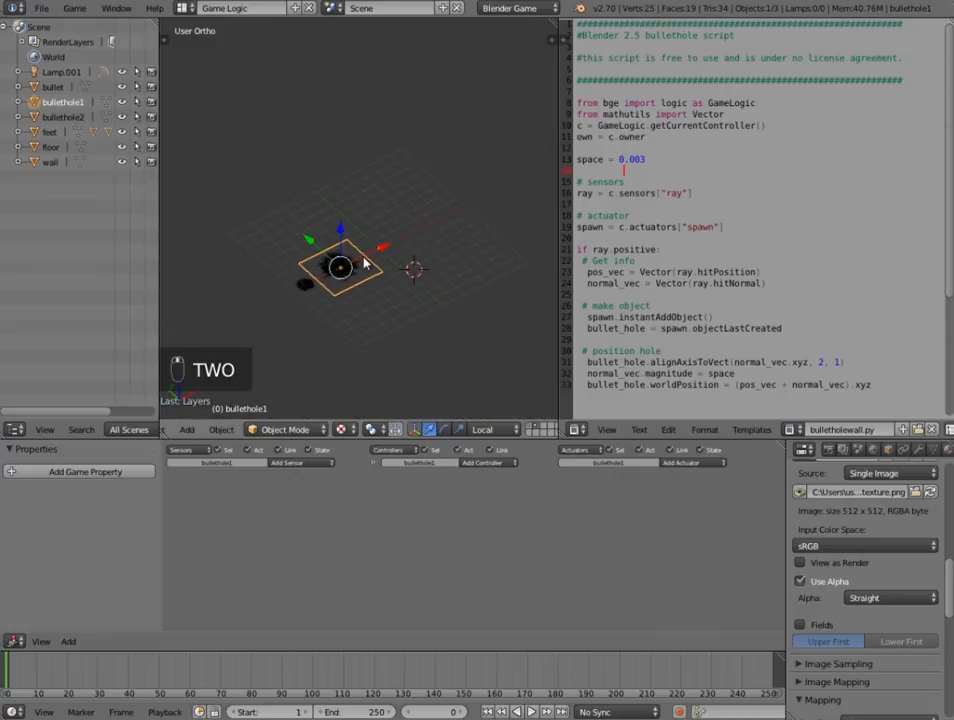
key(s)
click(385, 265)
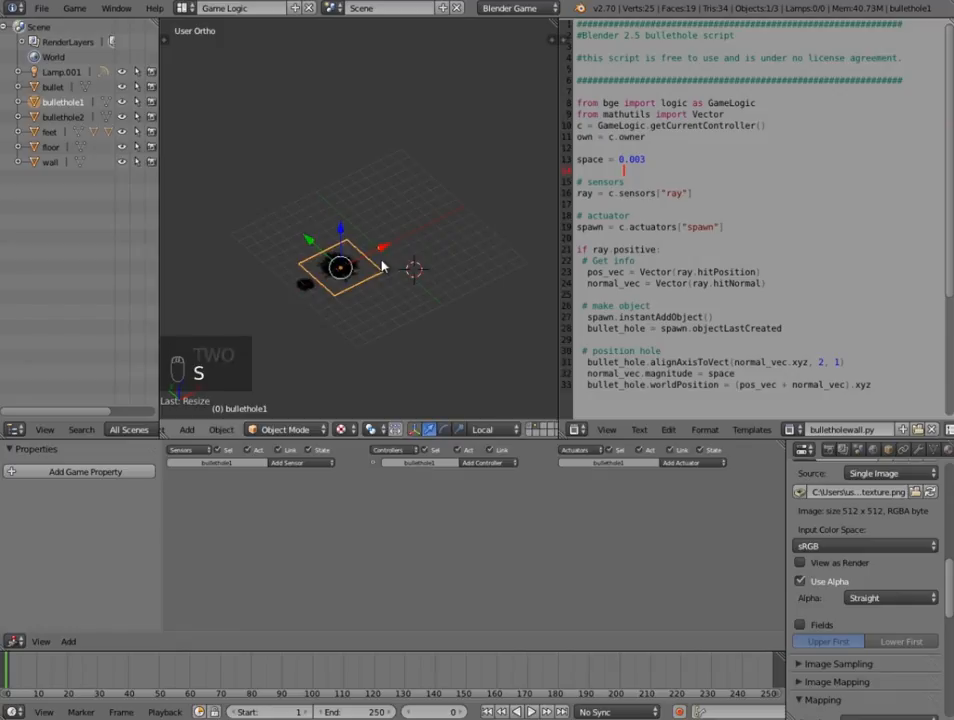
key(ctrl+a)
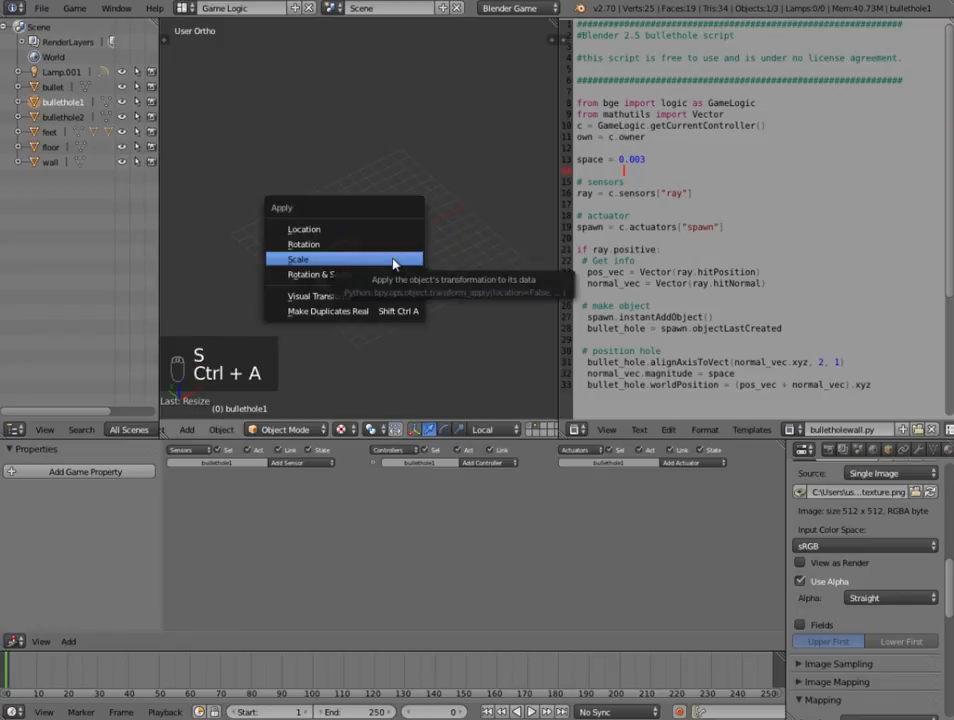
click(394, 265)
Return to the camera view on layer 1, run the game and shoot the wall to test the resized bullet hole
key(1)
key(KP_0)
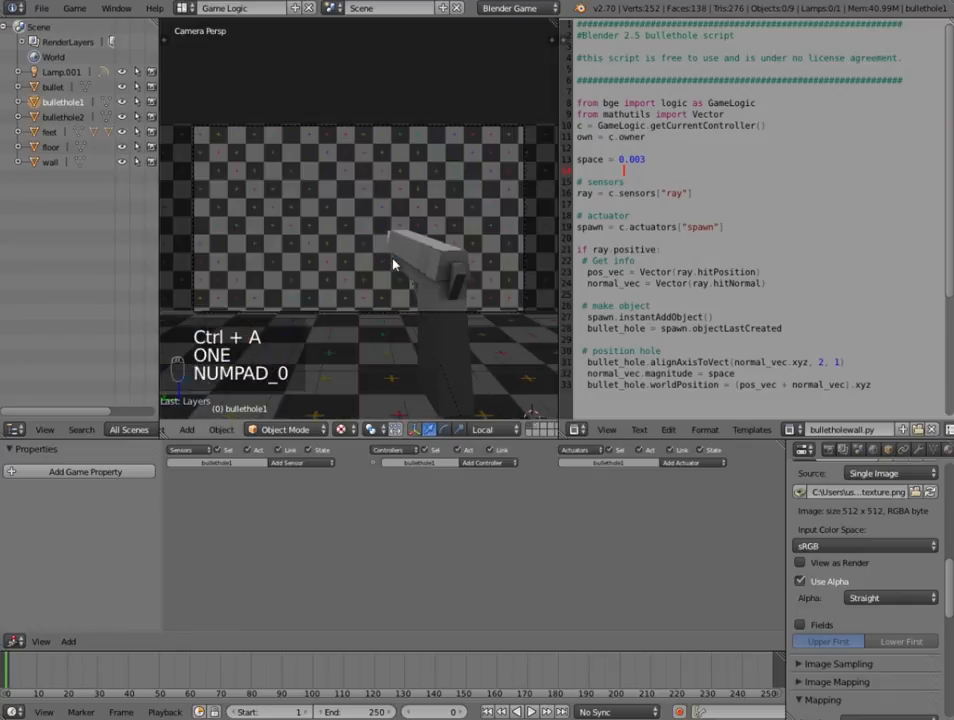
key(p)
key(w)
click(358, 222)
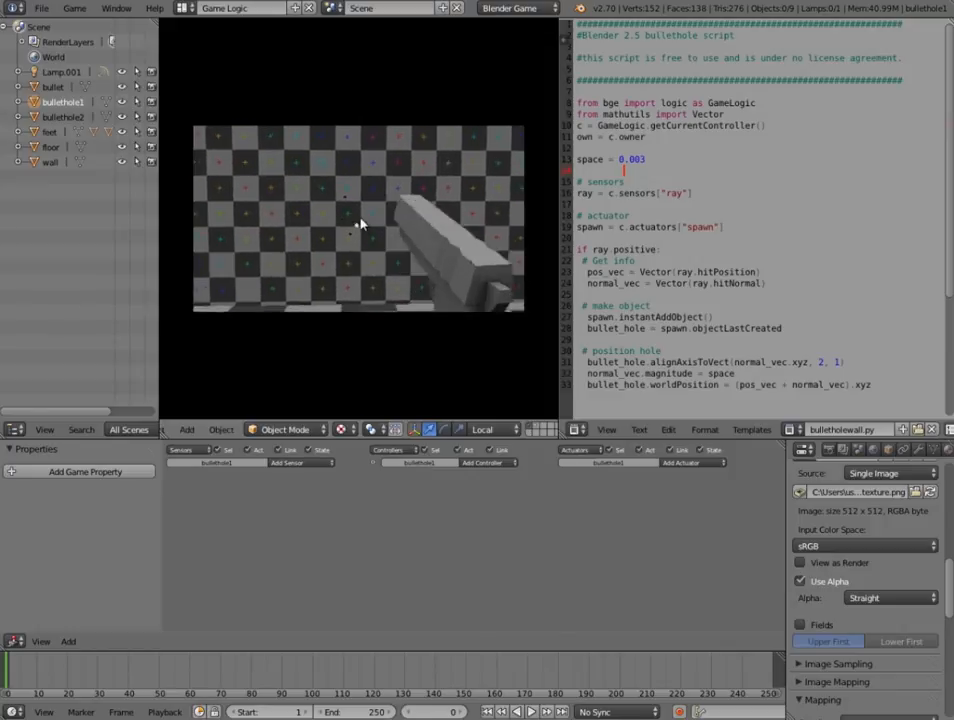
click(363, 224)
click(358, 220)
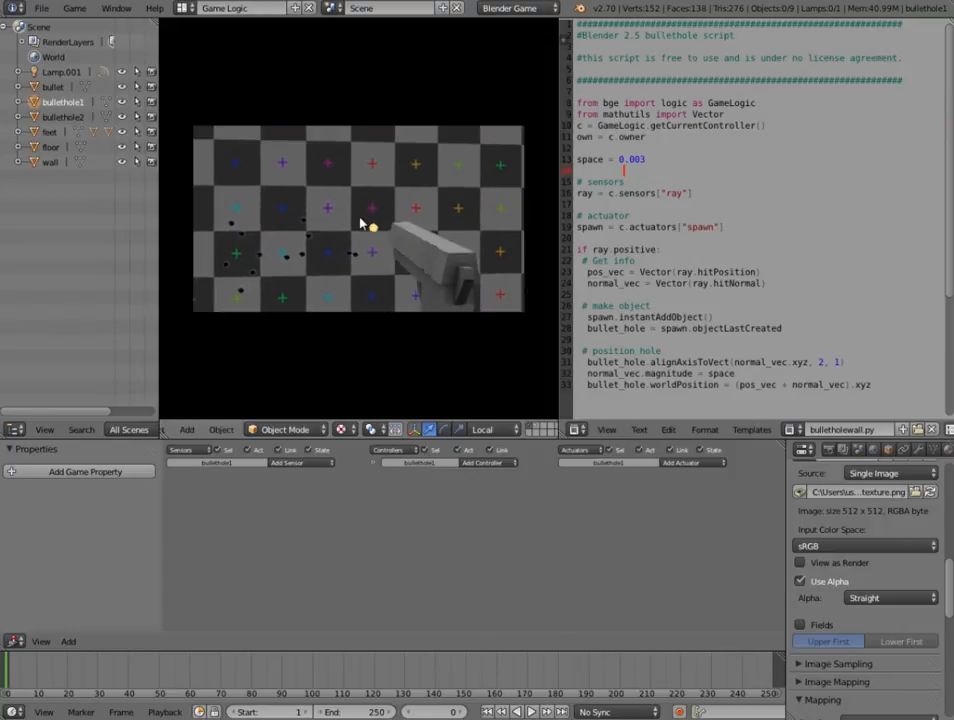
key(Escape)
Show layer 2 and scale bullethole1 up to roughly one and a half times its size
middle_drag(372, 224, 399, 283)
key(2)
scroll(399, 283, down, 3)
key(s)
click(426, 298)
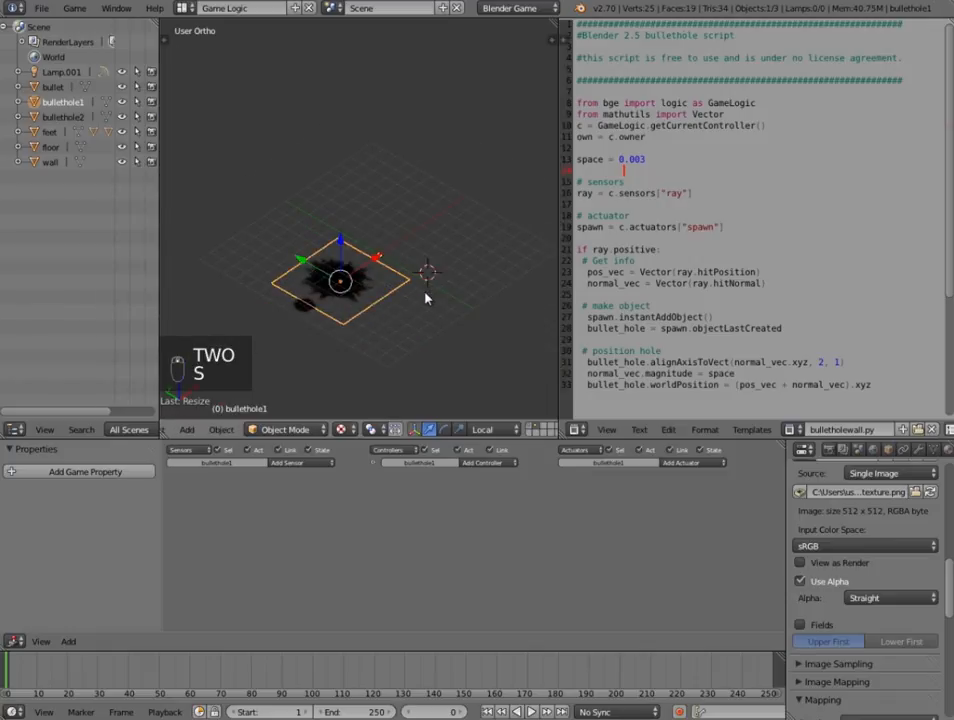
Run the game on layer 1 and shoot the wall from several angles and on its narrow end to inspect the bullet holes
key(p)
key(Escape)
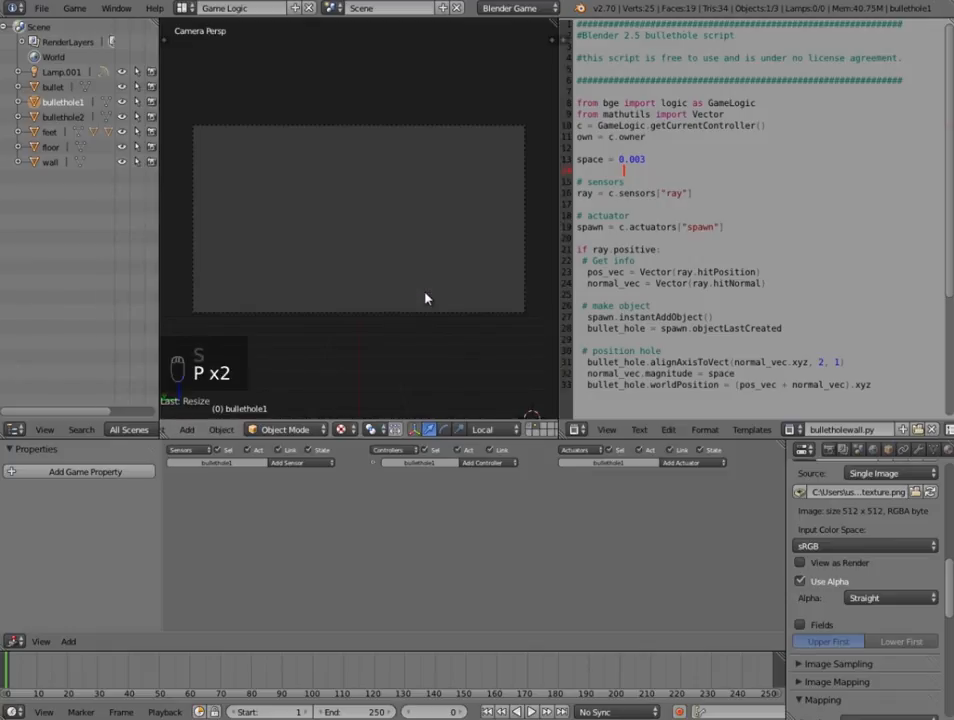
key(1)
key(p)
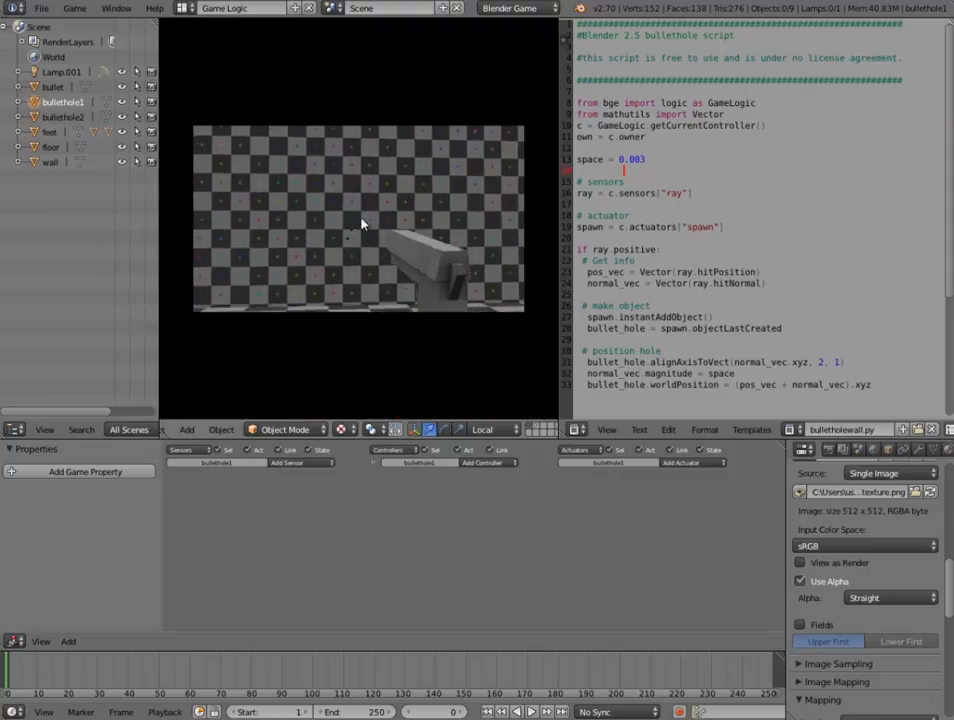
click(362, 224)
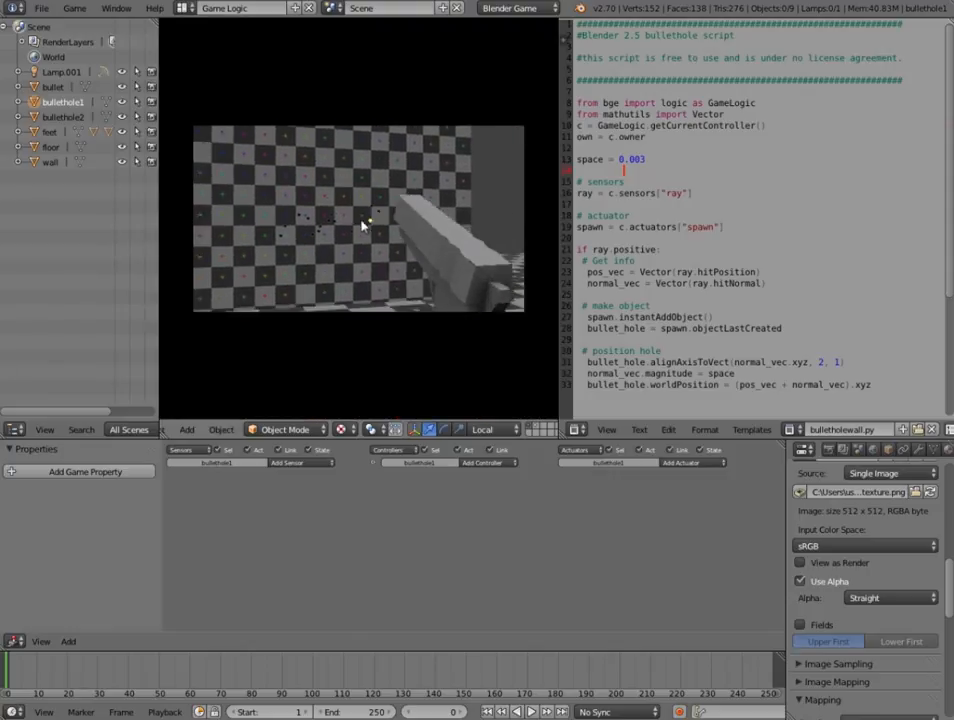
click(358, 226)
click(362, 218)
click(360, 222)
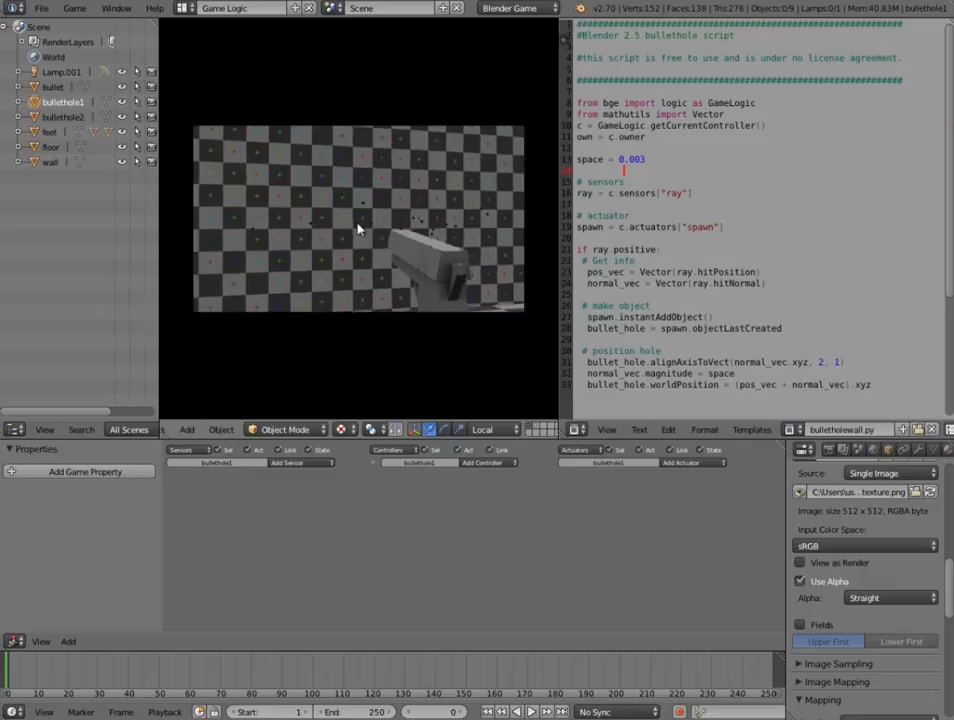
click(362, 222)
click(365, 226)
click(362, 225)
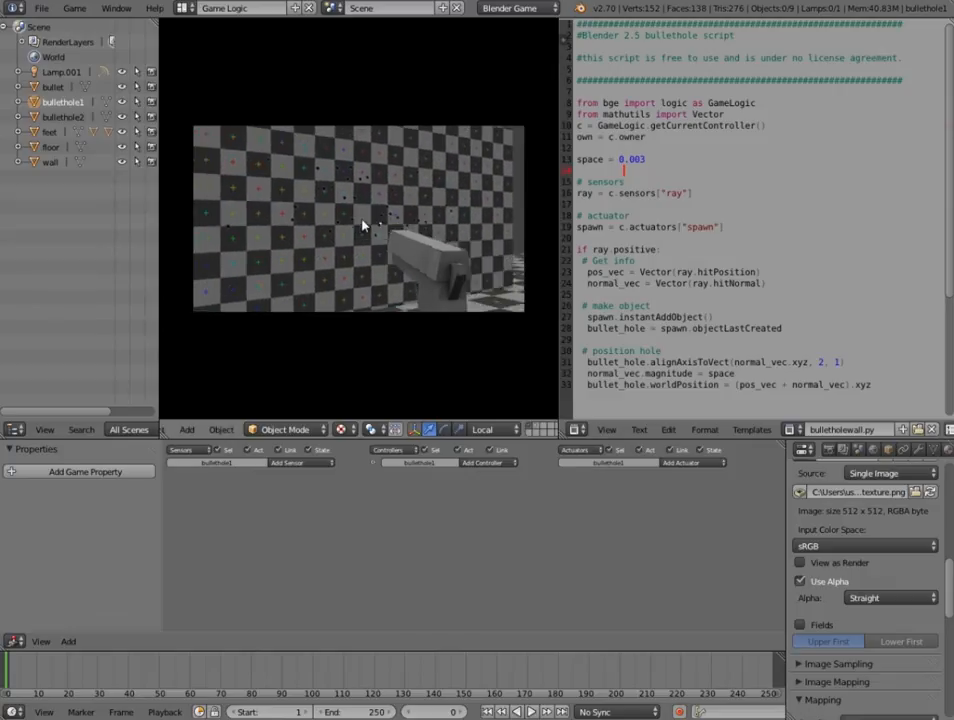
click(366, 224)
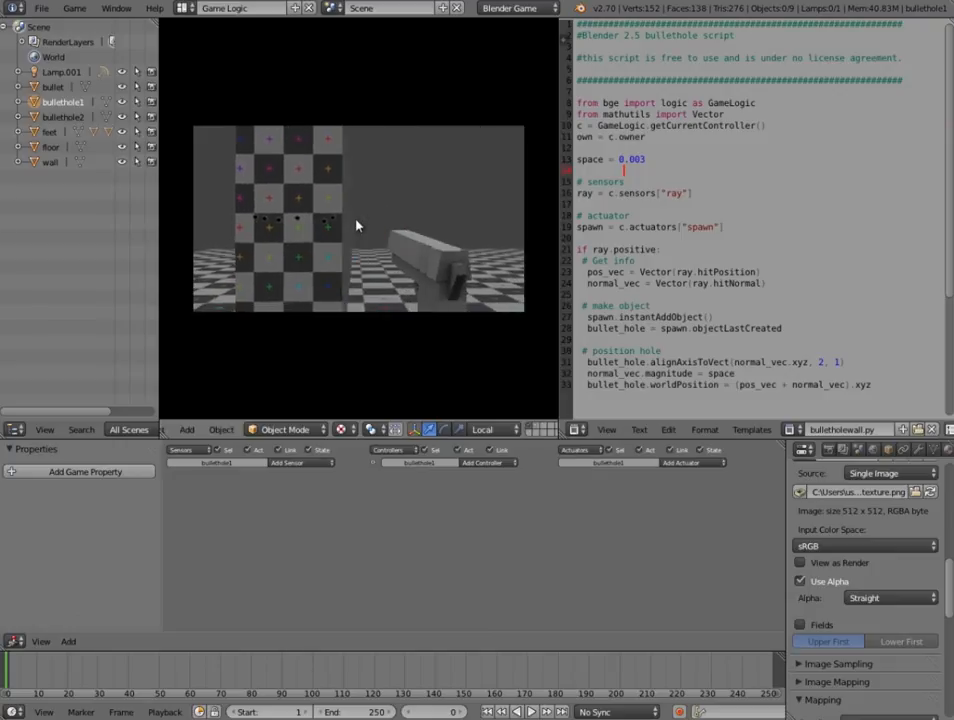
key(Escape)
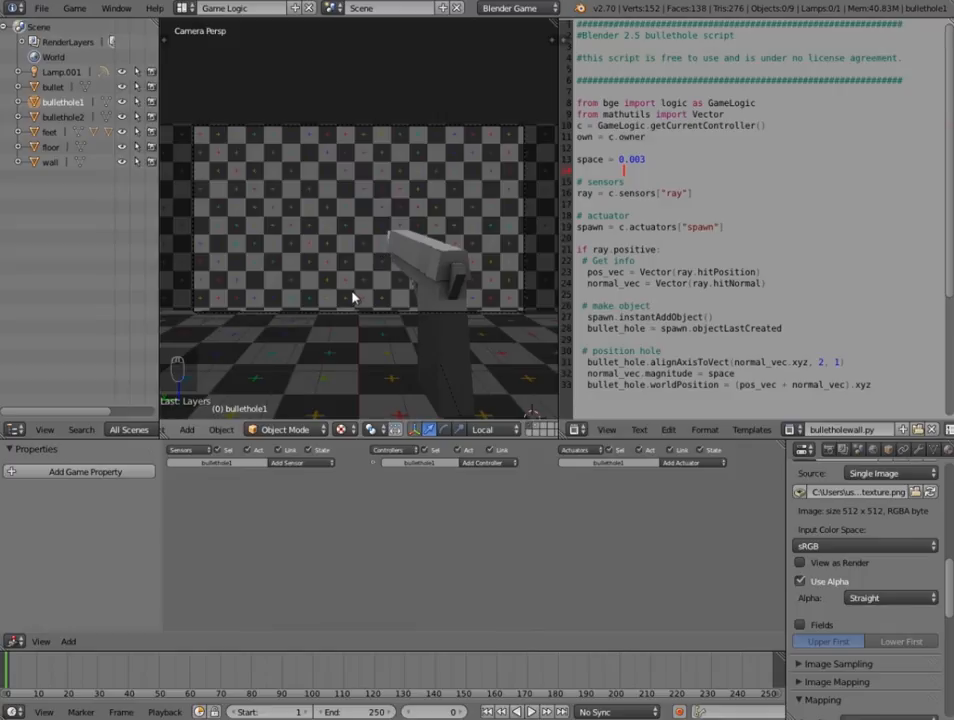
Select the bullet on layer 2 and add an Edit Object actuator set to End Object
click(534, 425)
scroll(356, 368, down, 1)
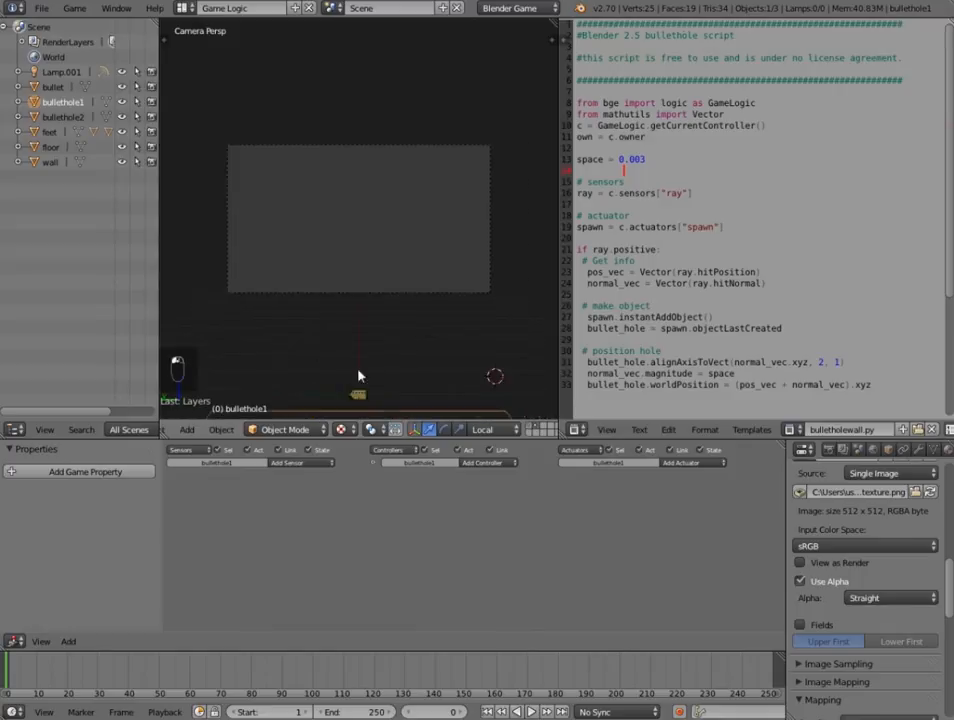
right_click(357, 385)
middle_drag(357, 372, 350, 283)
scroll(592, 566, up, 4)
scroll(590, 564, down, 3)
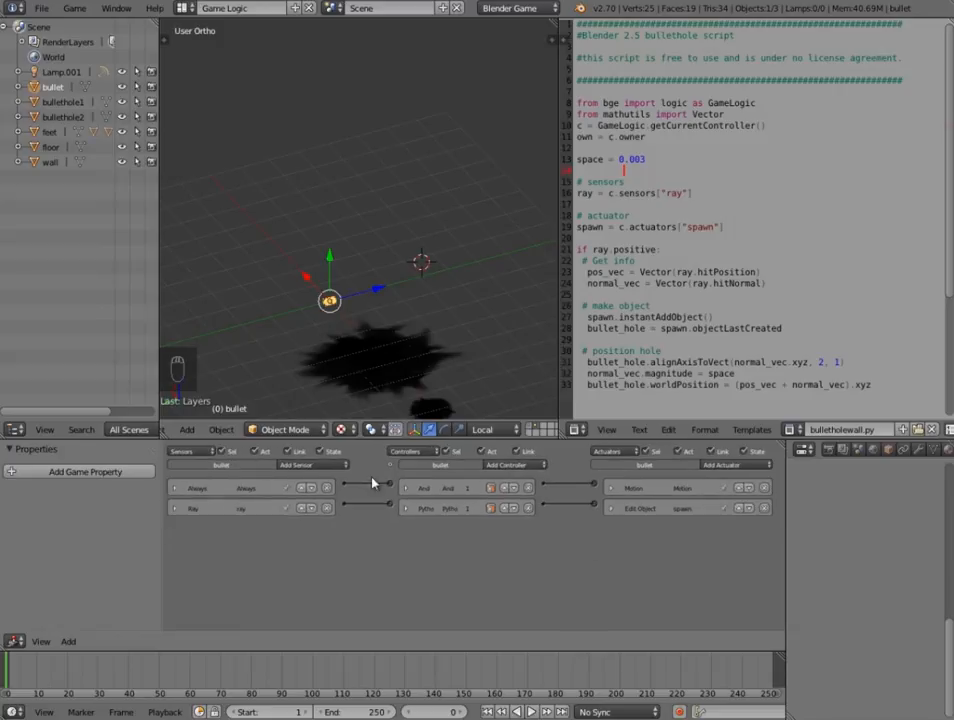
click(176, 509)
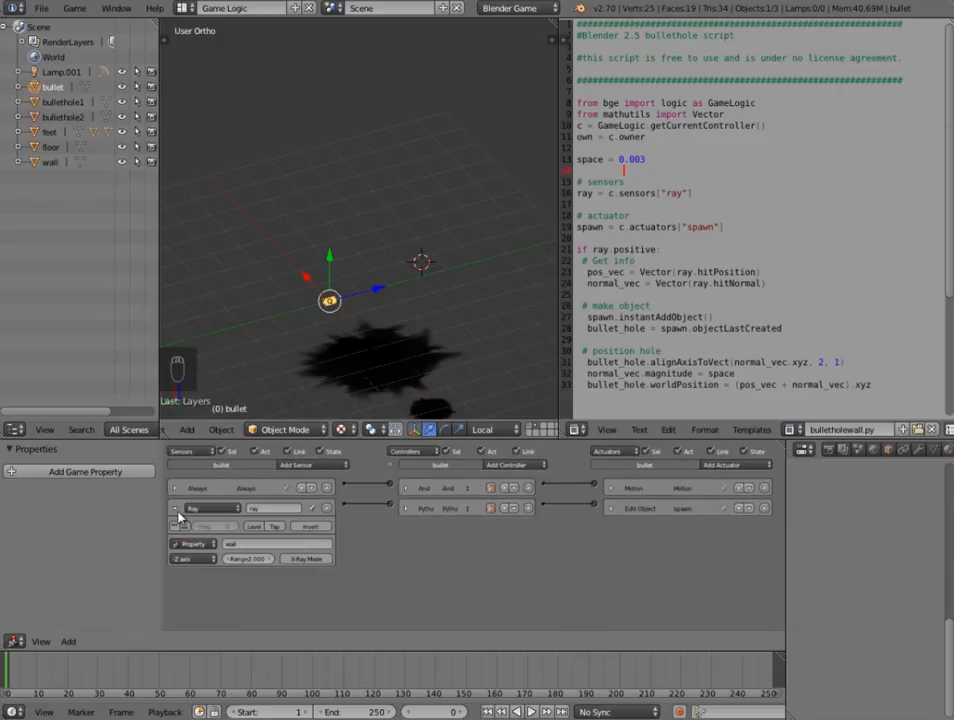
click(176, 509)
click(739, 465)
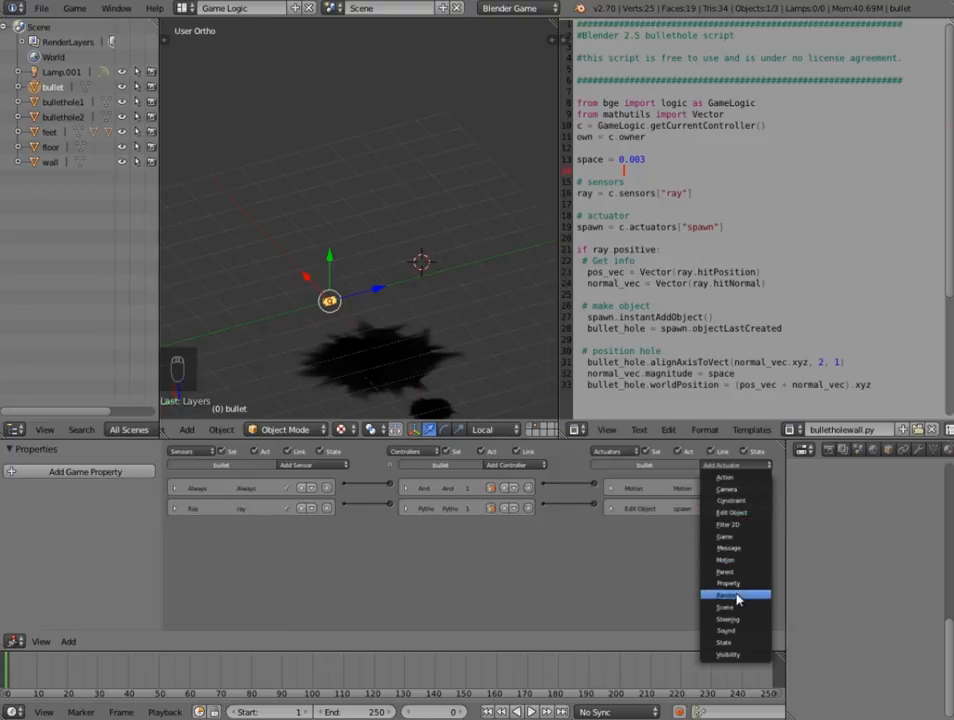
click(731, 512)
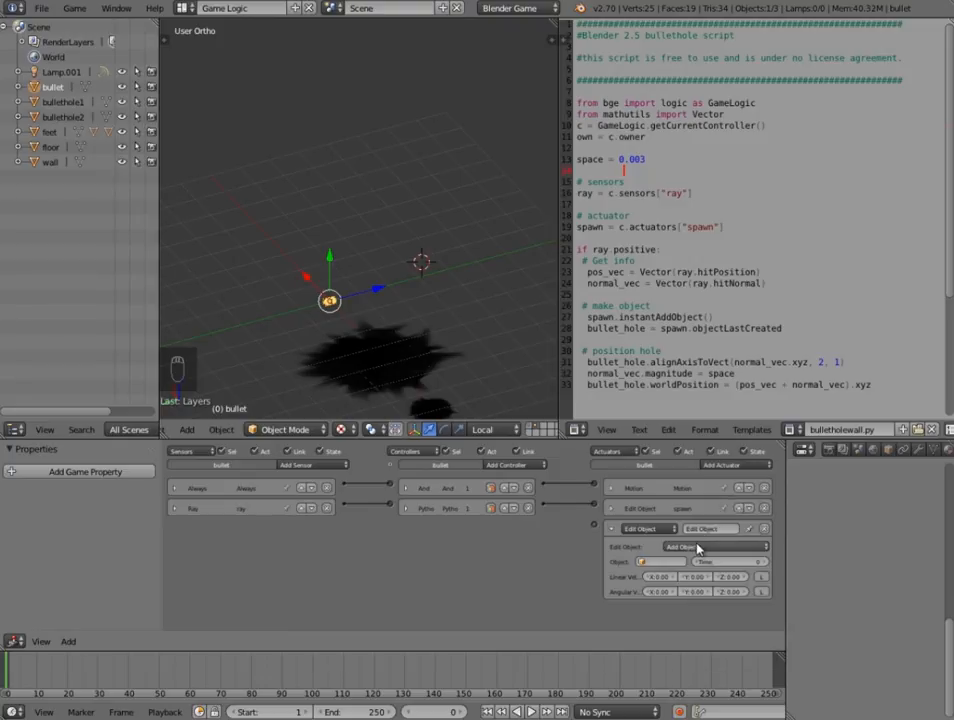
click(694, 546)
click(745, 539)
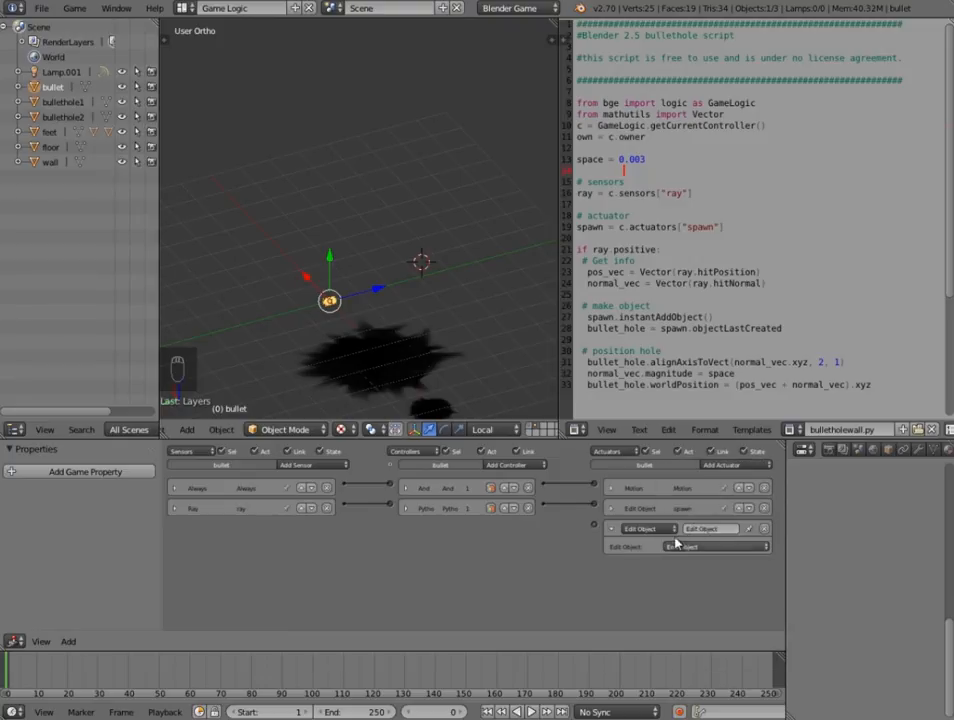
Link the ray sensor to the End Object actuator through a new And controller and collapse both new bricks
click(496, 465)
click(500, 478)
drag(344, 507, 390, 526)
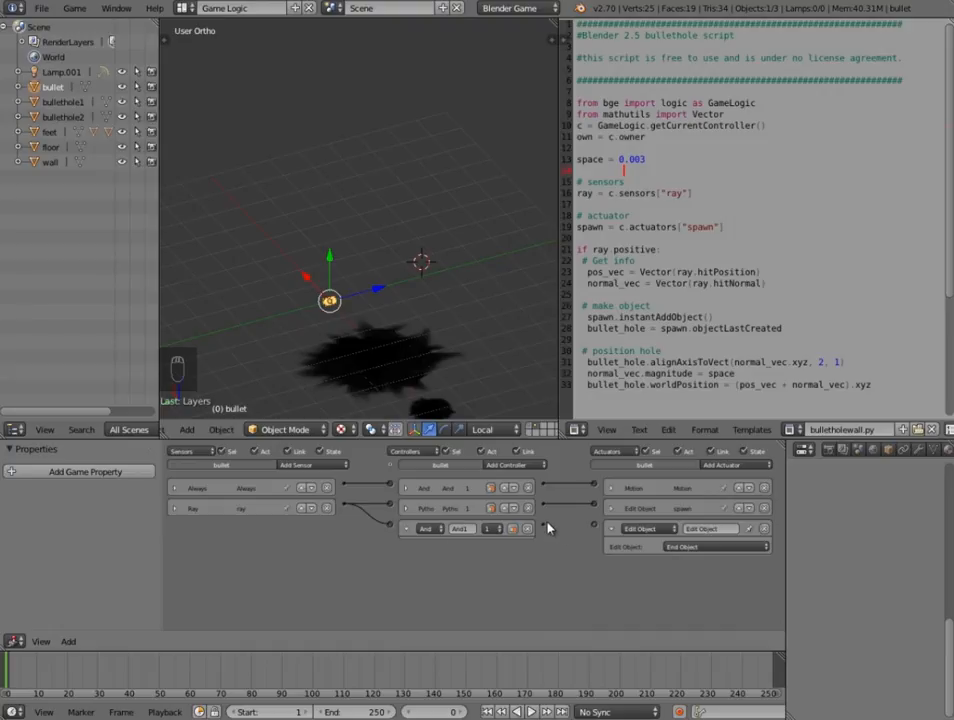
drag(578, 540, 595, 530)
click(610, 528)
click(406, 529)
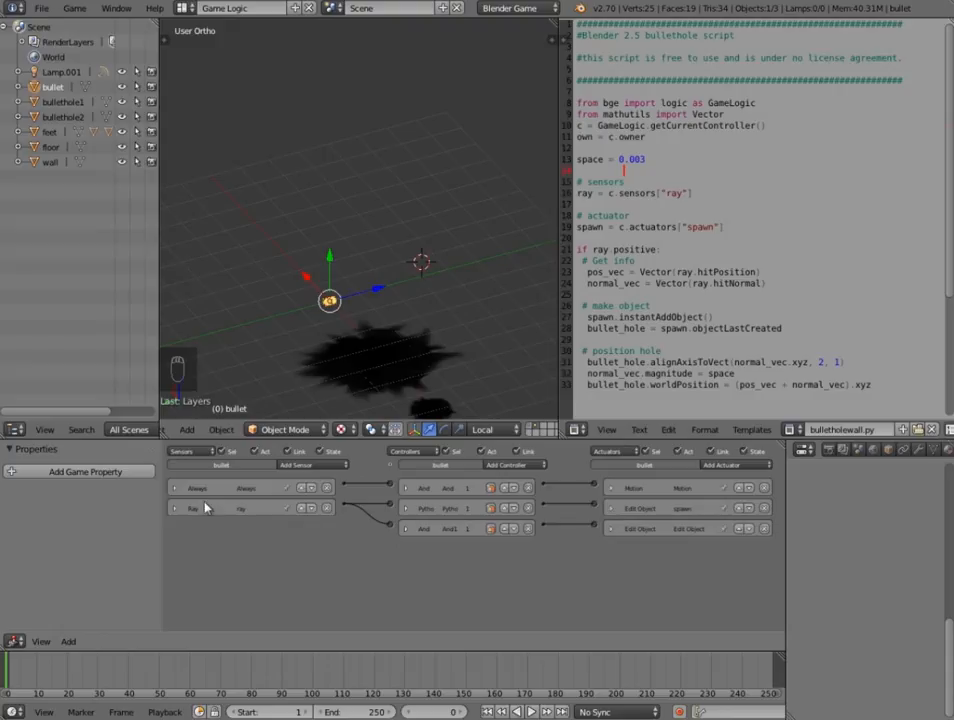
Try a range of 1 for the bullet's ray sensor and restore it to 2
click(178, 509)
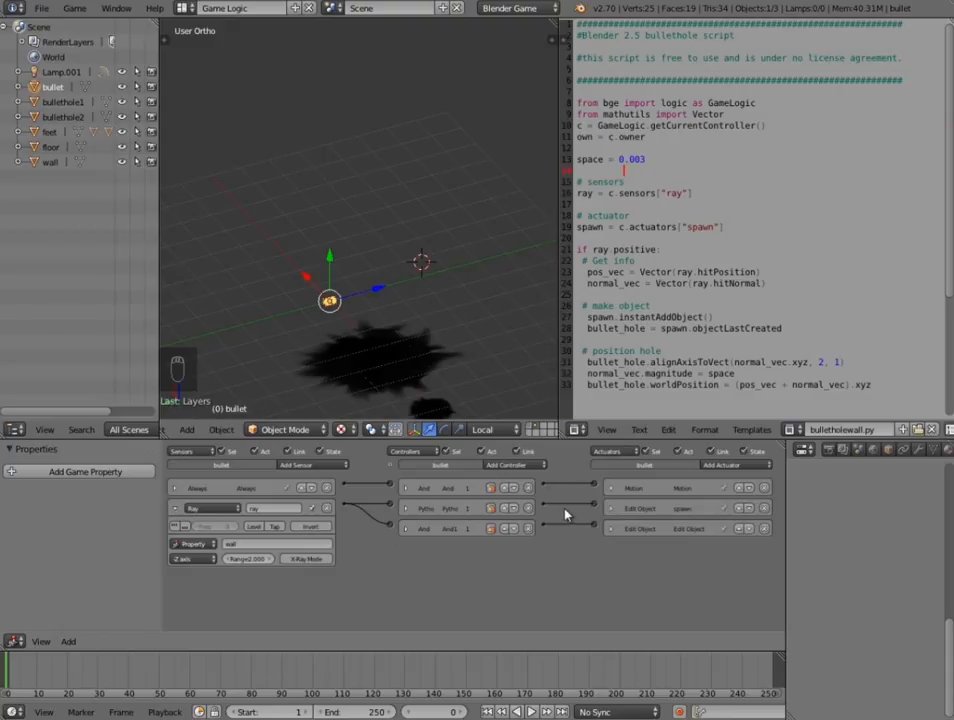
click(176, 509)
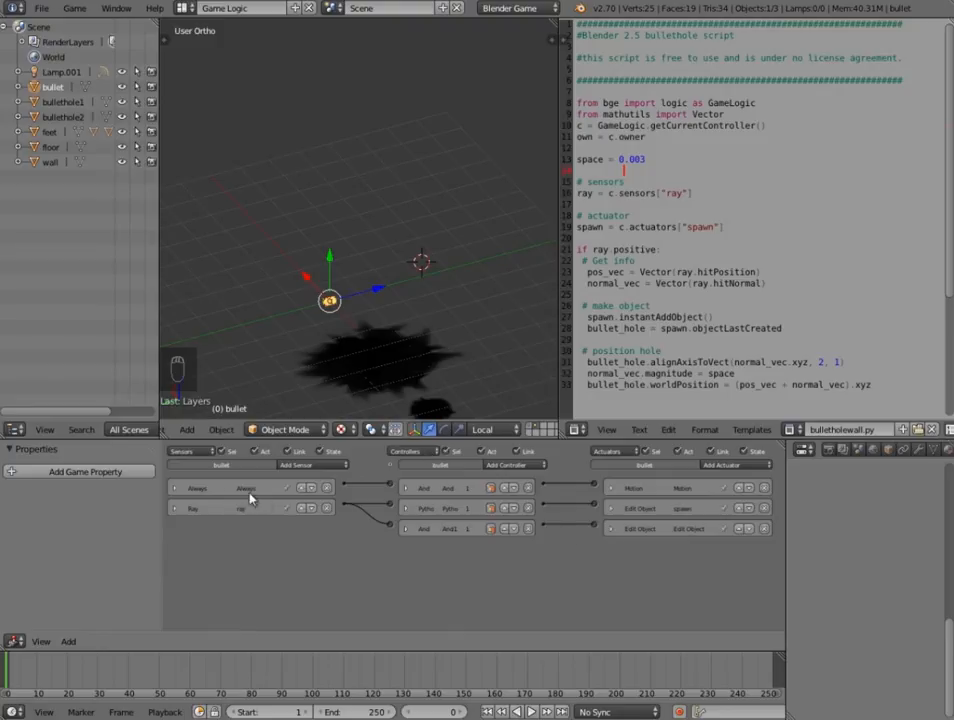
click(176, 509)
click(251, 559)
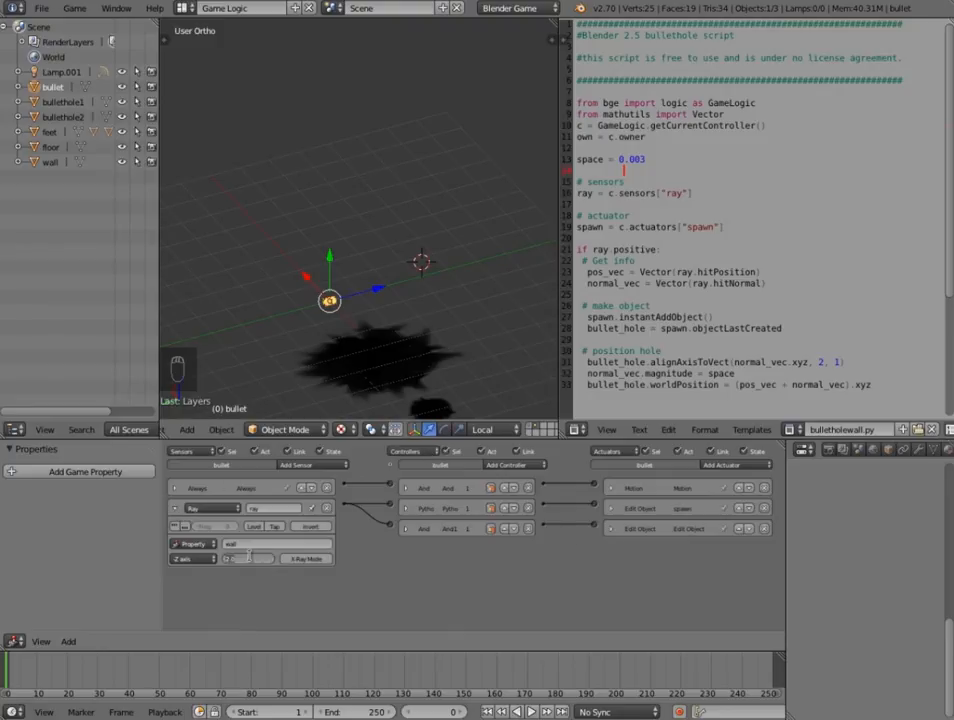
text(1)
key(Return)
click(239, 559)
click(176, 508)
Run the game to test the bullet's removal on impact, and view the whole wall and floor scene on layer 1
key(p)
middle_drag(356, 229, 409, 287)
scroll(404, 280, down, 11)
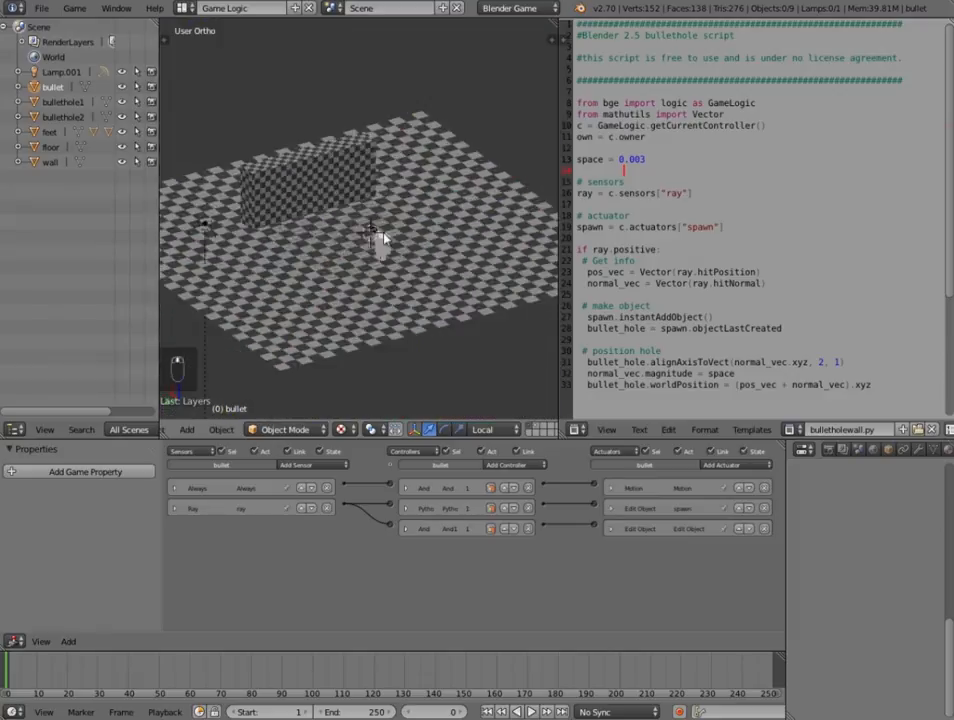
middle_drag(324, 272, 290, 256)
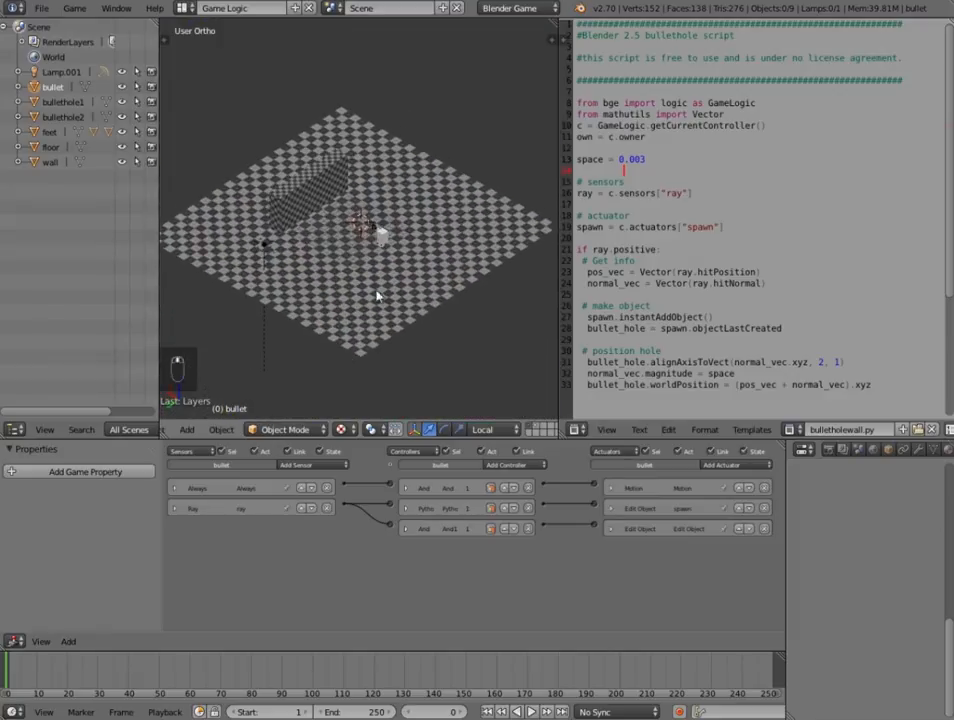
Add a second Ray sensor to the bullet and name it ray1
click(300, 465)
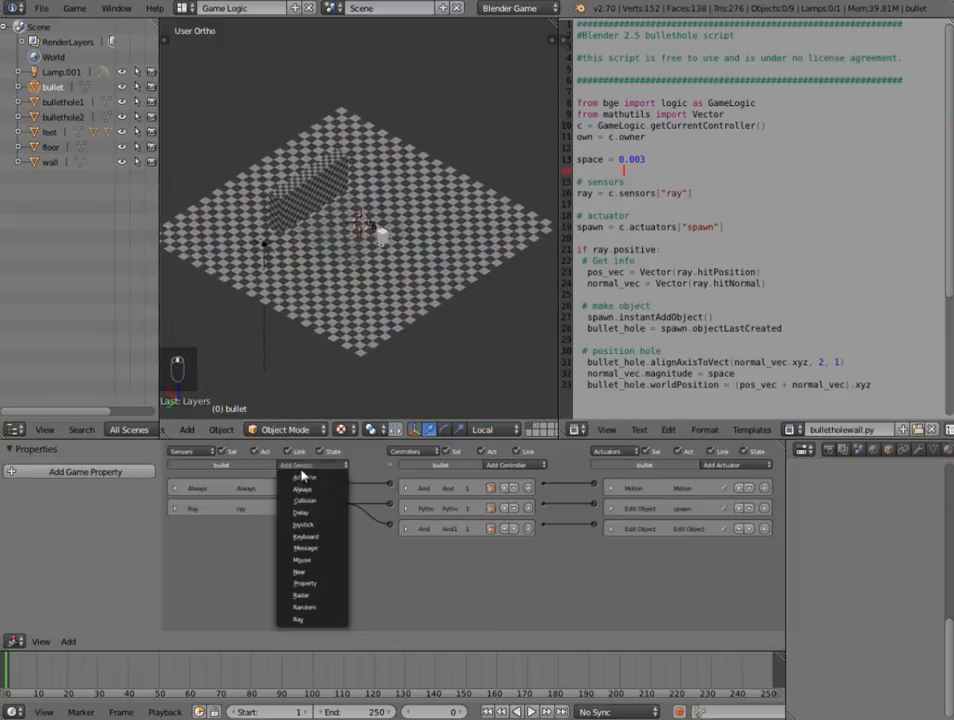
click(313, 620)
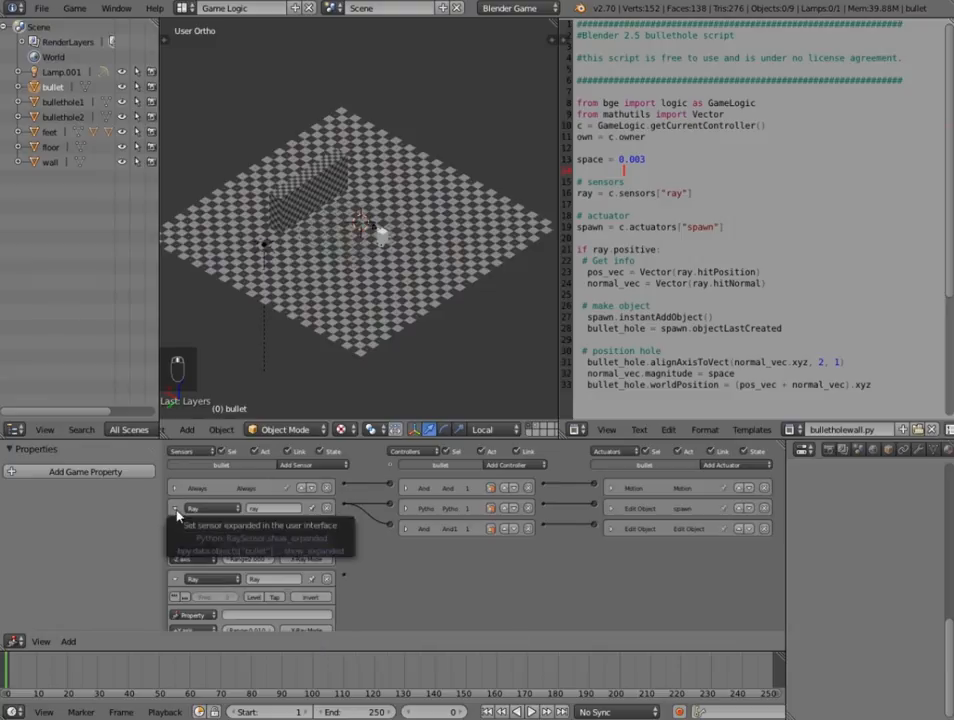
click(272, 528)
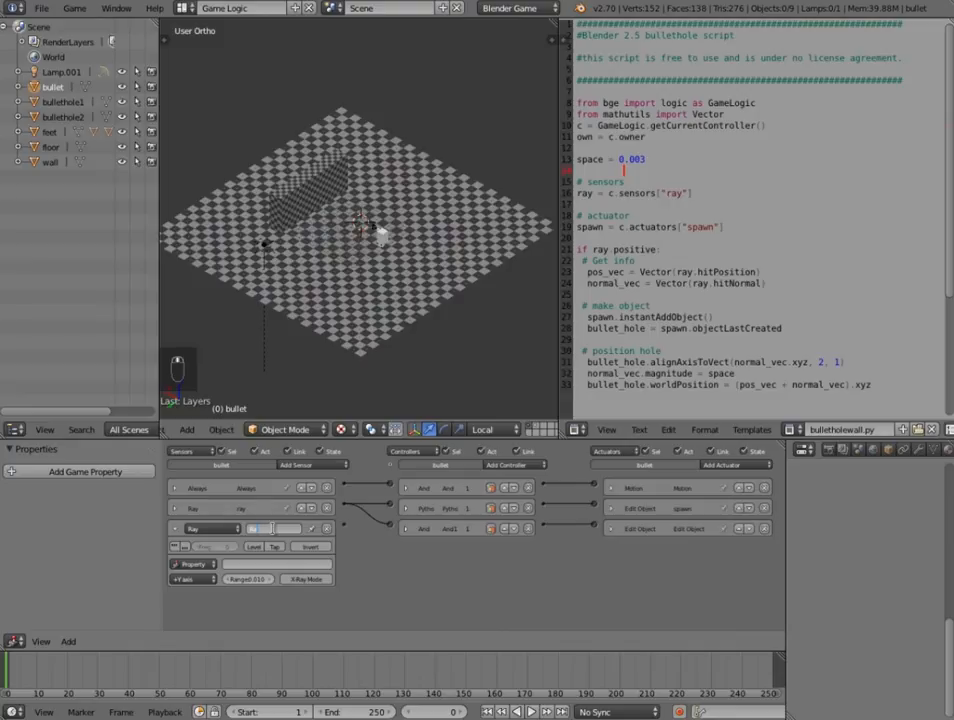
text(ray1)
click(377, 559)
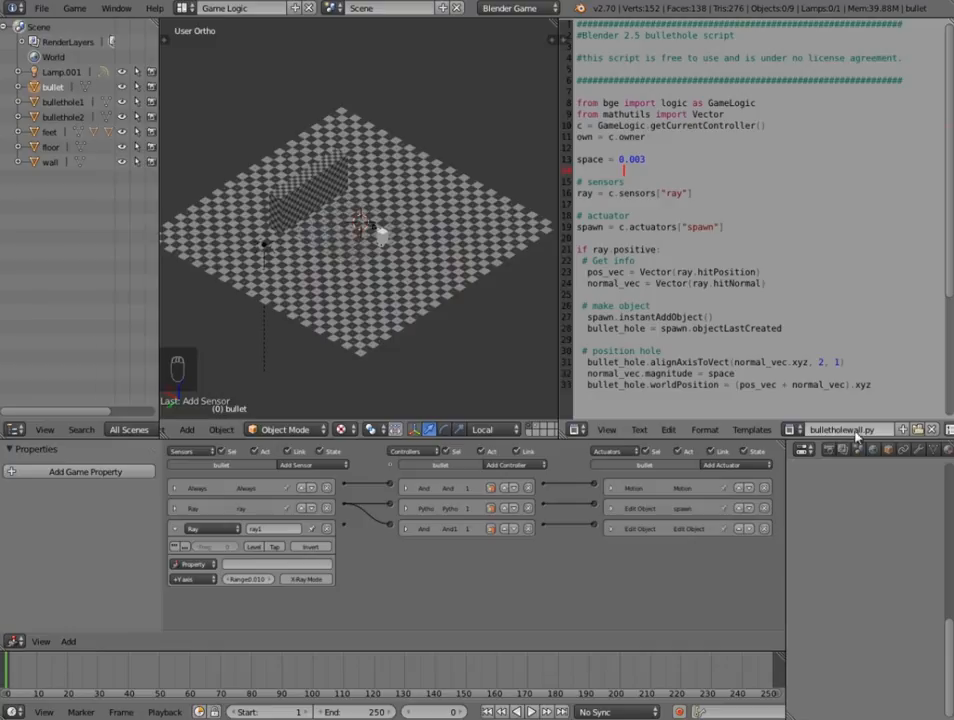
Copy the whole bulletholewall.py script into a new text block
drag(889, 388, 510, 24)
key(ctrl+c)
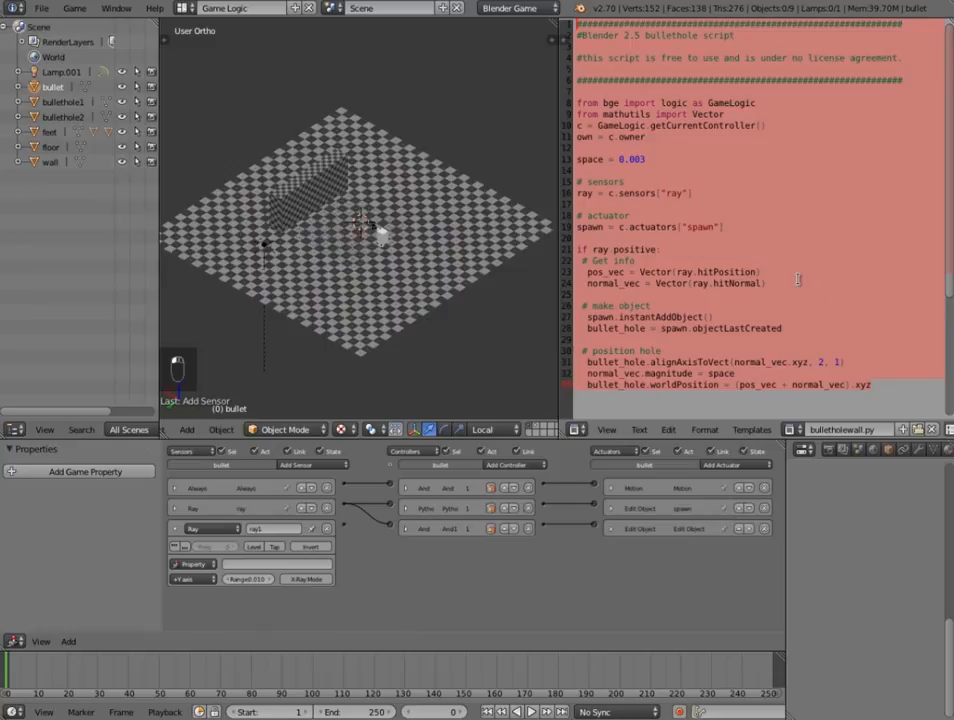
click(641, 429)
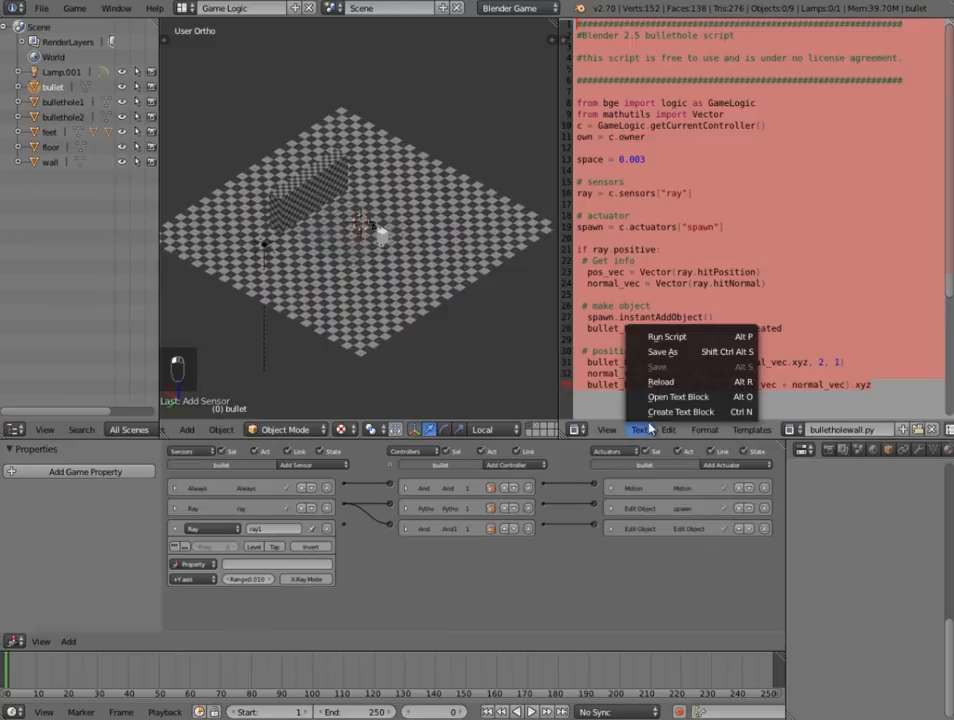
click(680, 411)
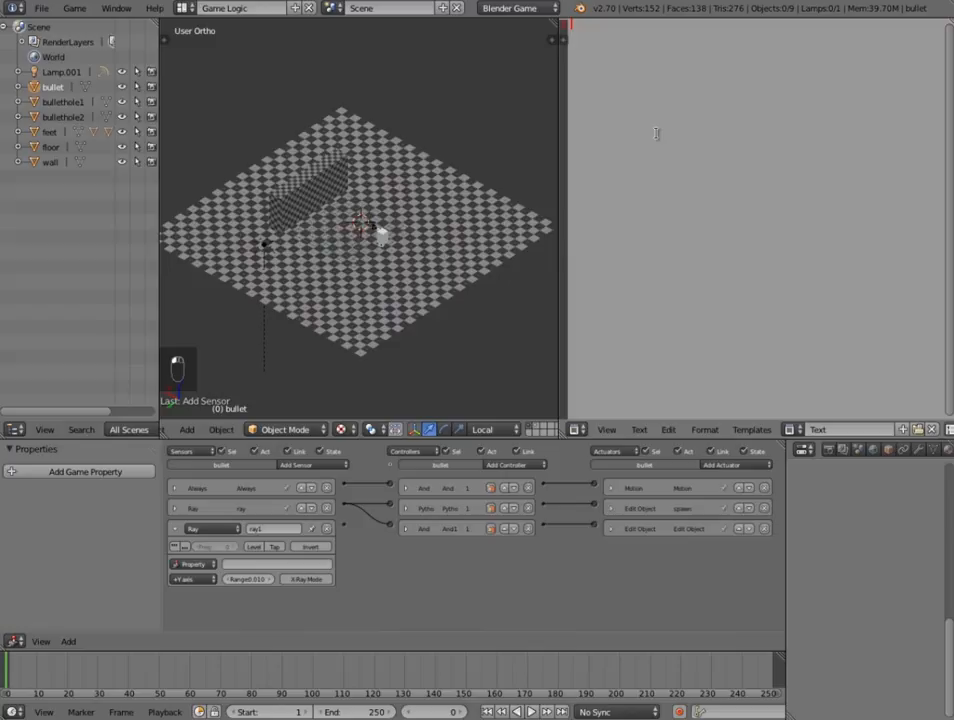
key(ctrl+v)
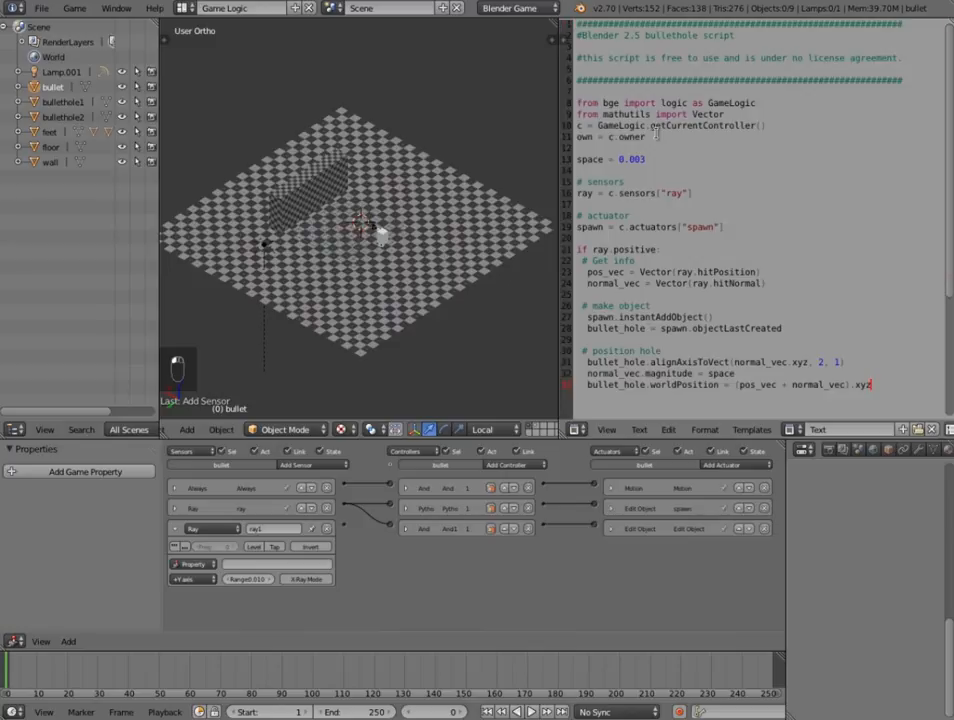
Change the sensor name referenced in the copied script to ray1
click(690, 193)
click(685, 193)
text(1)
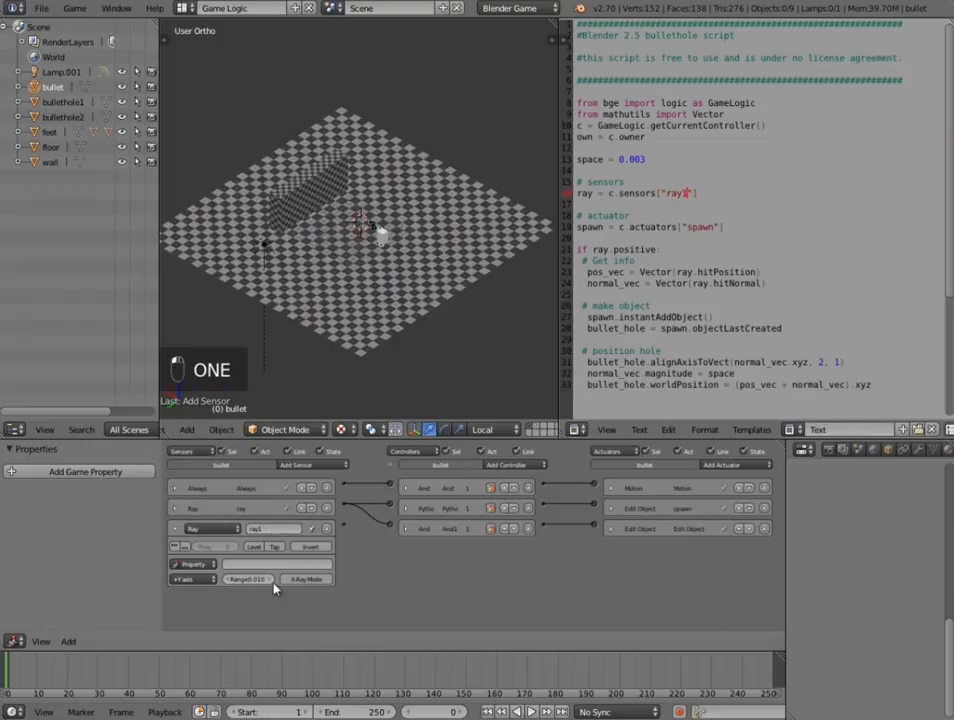
Set the ray1 sensor to detect the floor property along the -Z axis with a range of 2
click(193, 579)
click(197, 518)
key(Escape)
Add a Python controller to the bullet and link the ray1 sensor to it
click(496, 466)
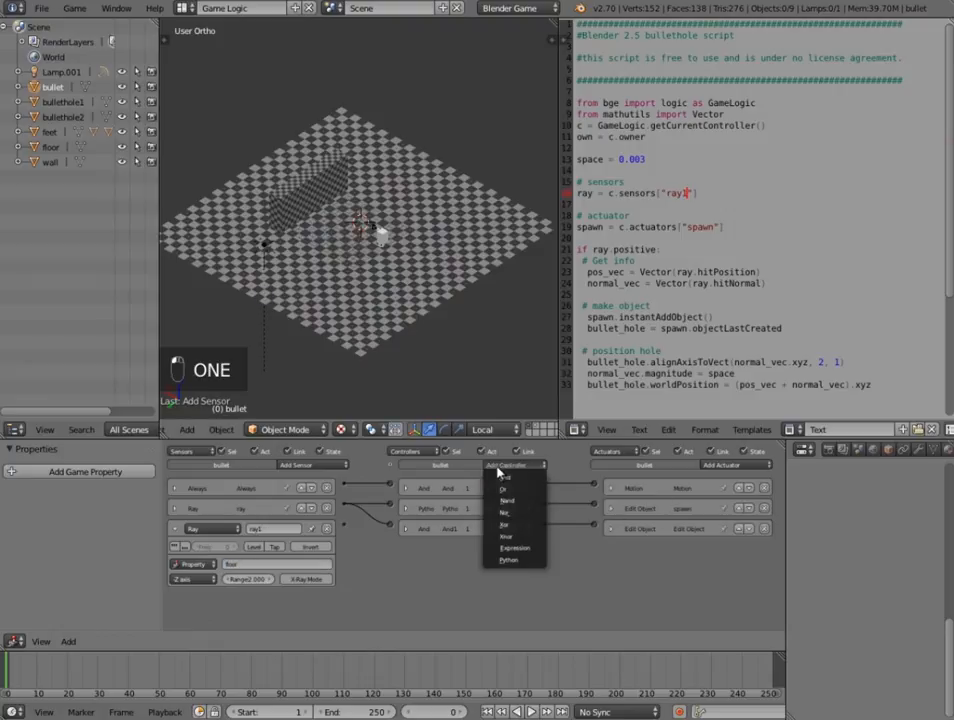
right_click(502, 561)
key(Escape)
click(496, 466)
click(511, 558)
drag(386, 556, 390, 544)
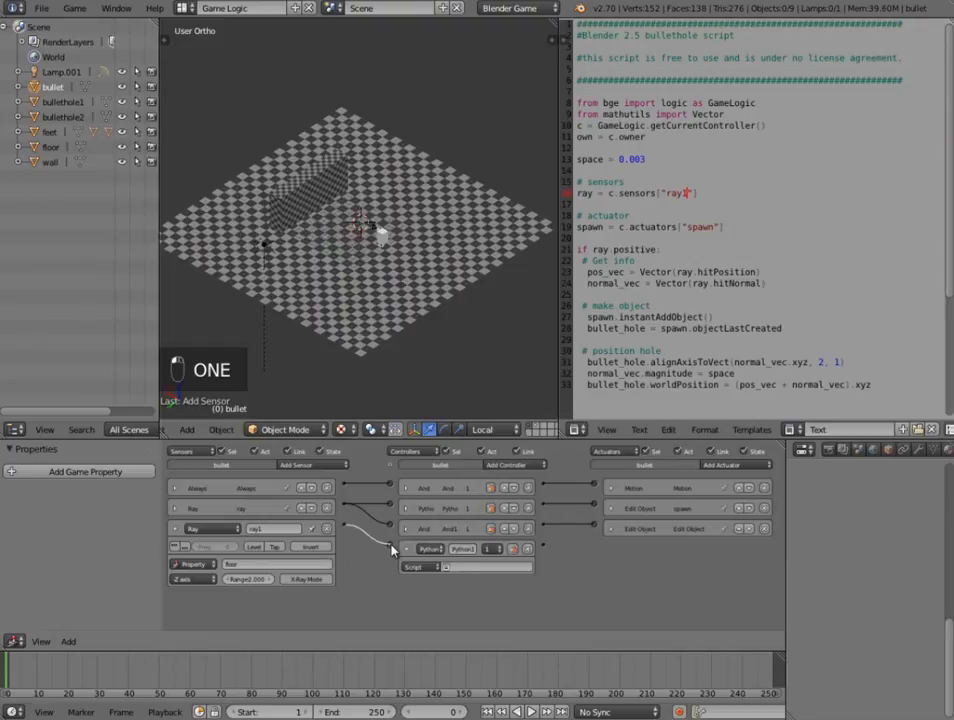
Rename the copied script bulletholeground.py and assign it to the new Python controller
click(480, 567)
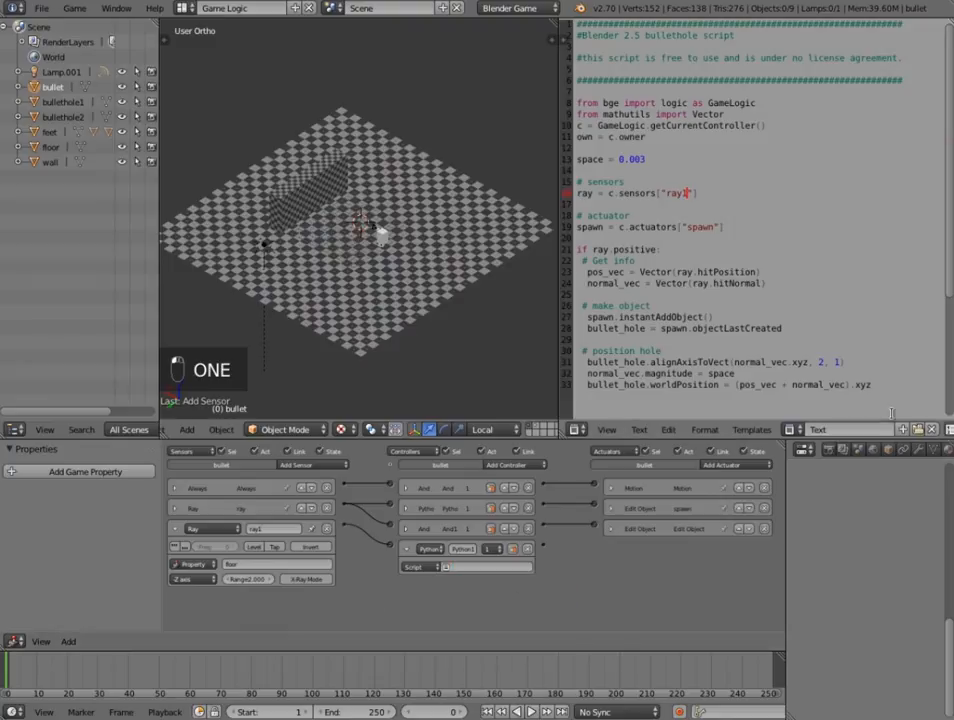
text(bulletholeground.py)
key(Return)
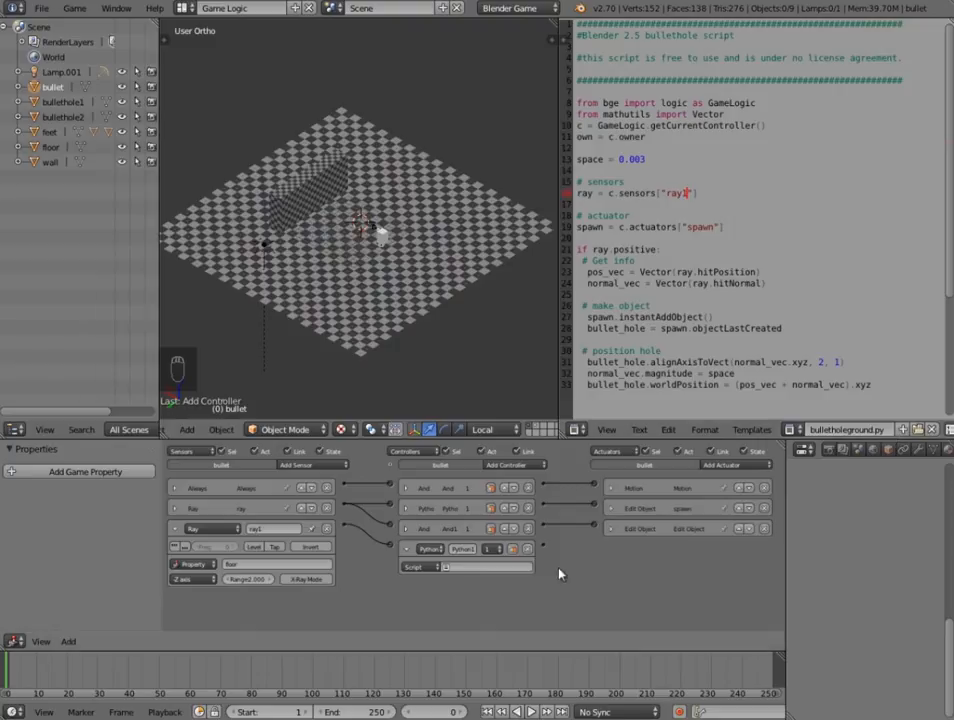
click(462, 567)
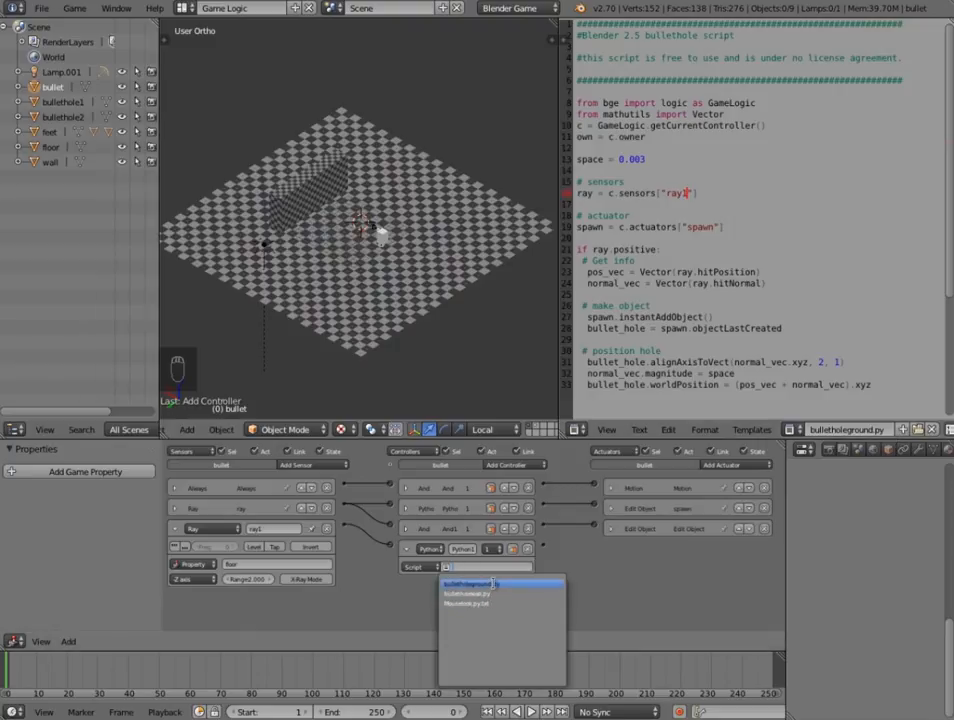
click(476, 584)
Link the new Python controller to a new Edit Object actuator that adds bullethole2 with a time of 600
click(724, 466)
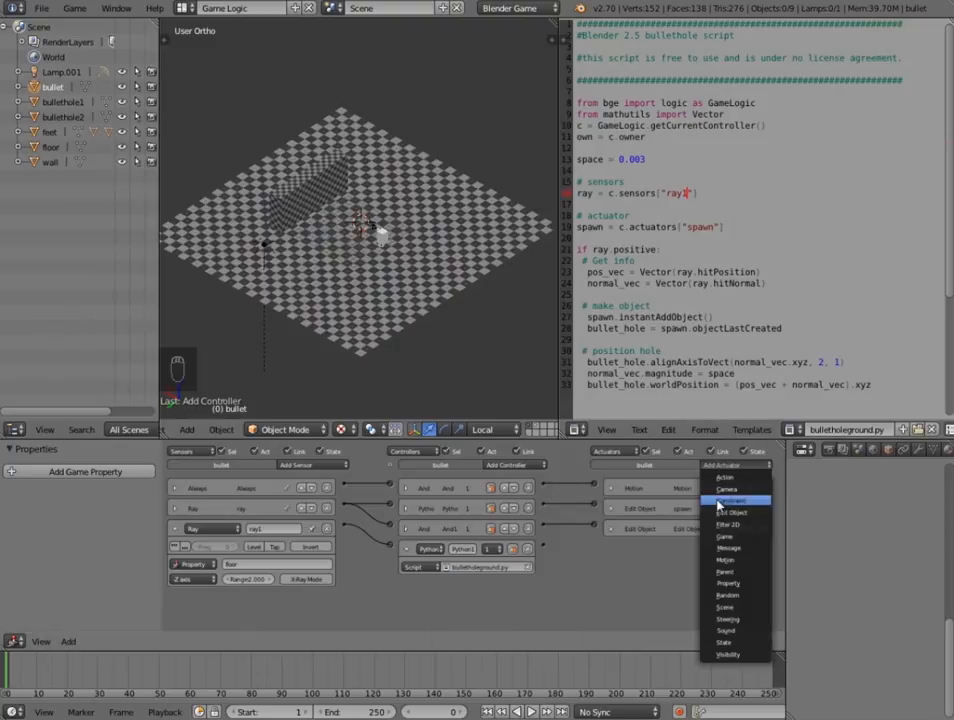
click(724, 511)
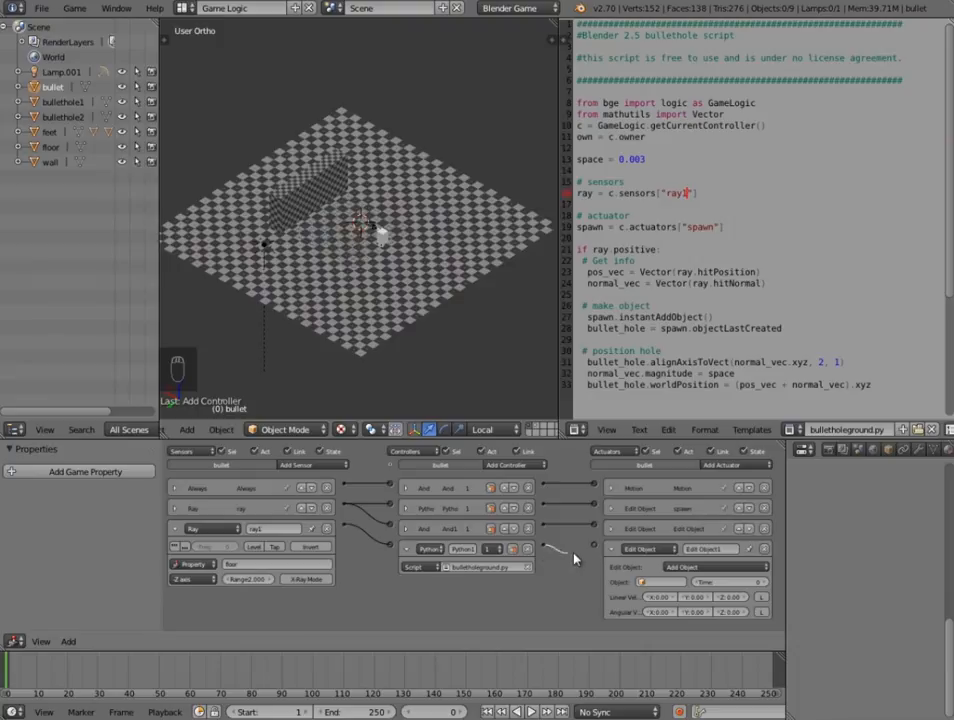
drag(608, 556, 606, 549)
click(645, 582)
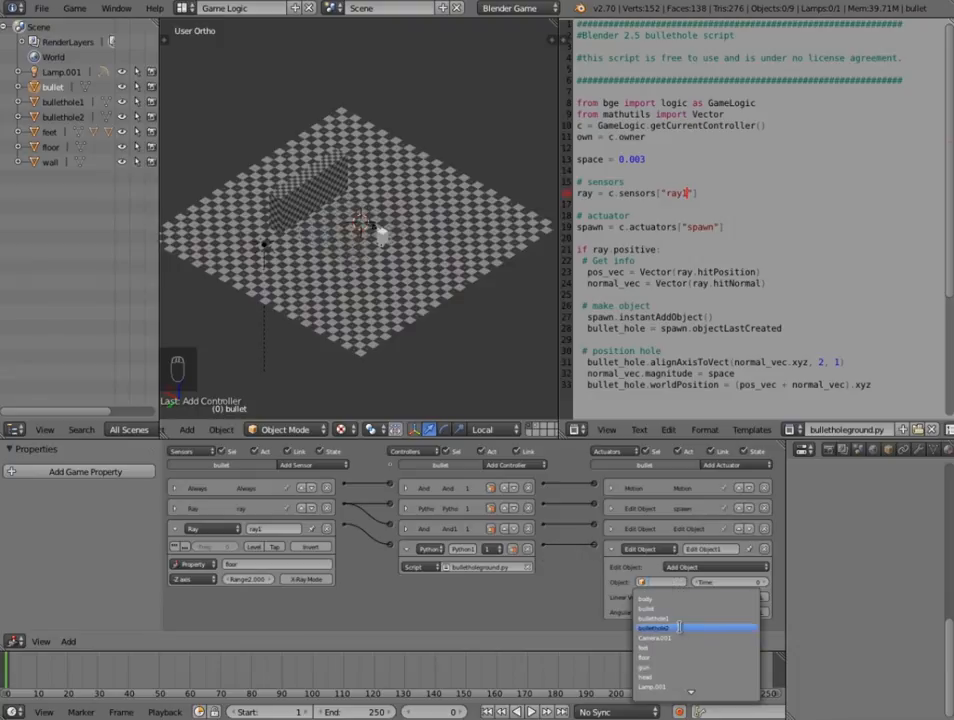
click(678, 627)
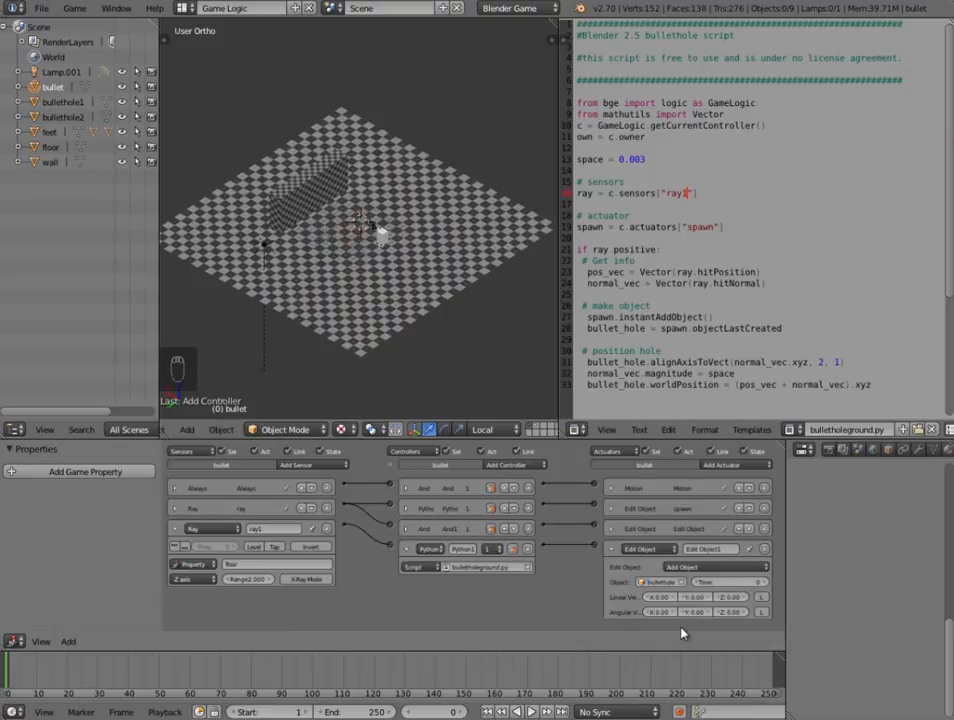
click(738, 582)
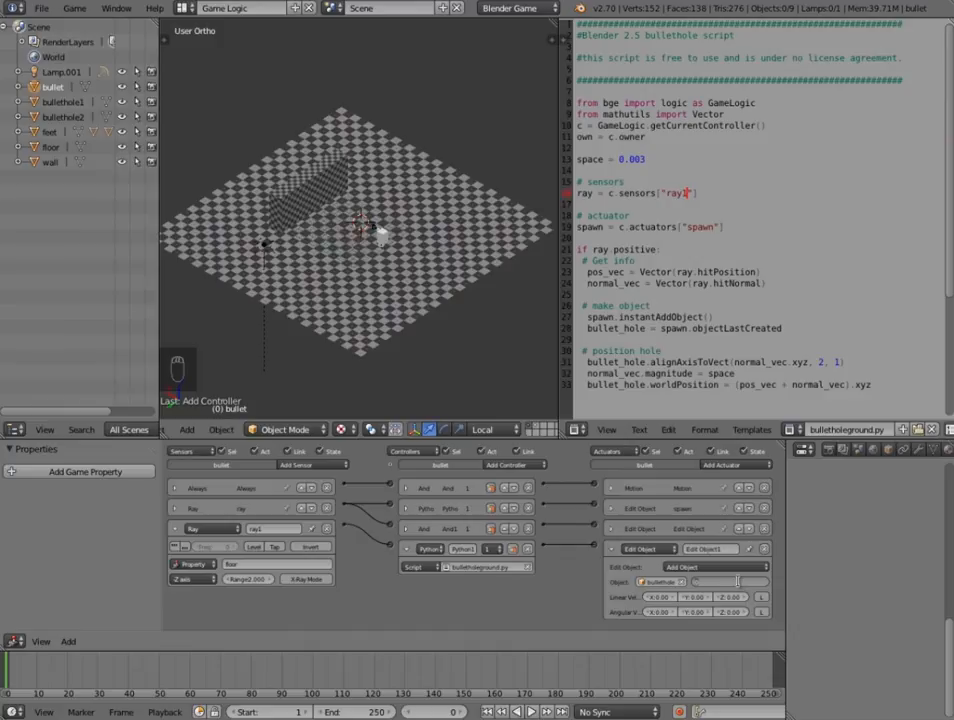
key(Return)
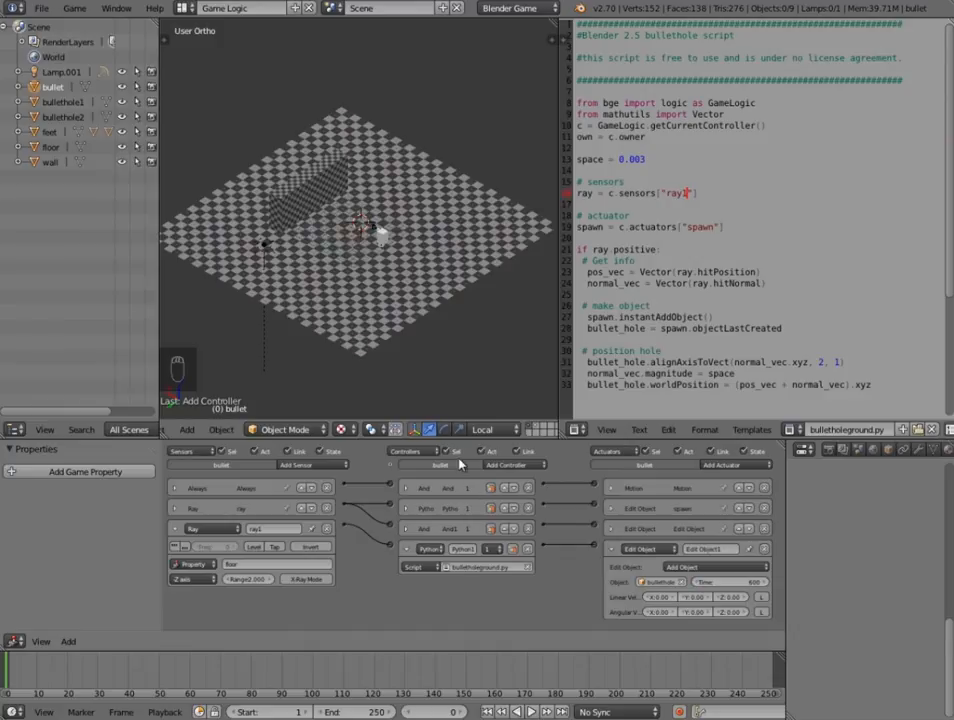
Rename the new Edit Object actuator and its reference in the script to spawng, and collapse the new controller and actuator
key(KP_0)
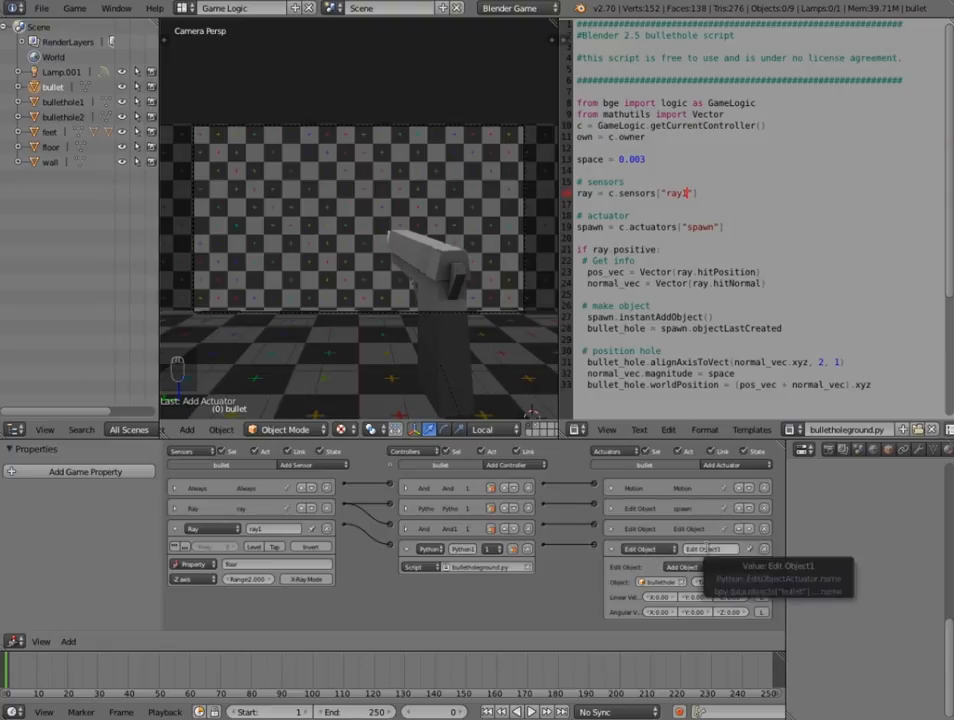
click(710, 221)
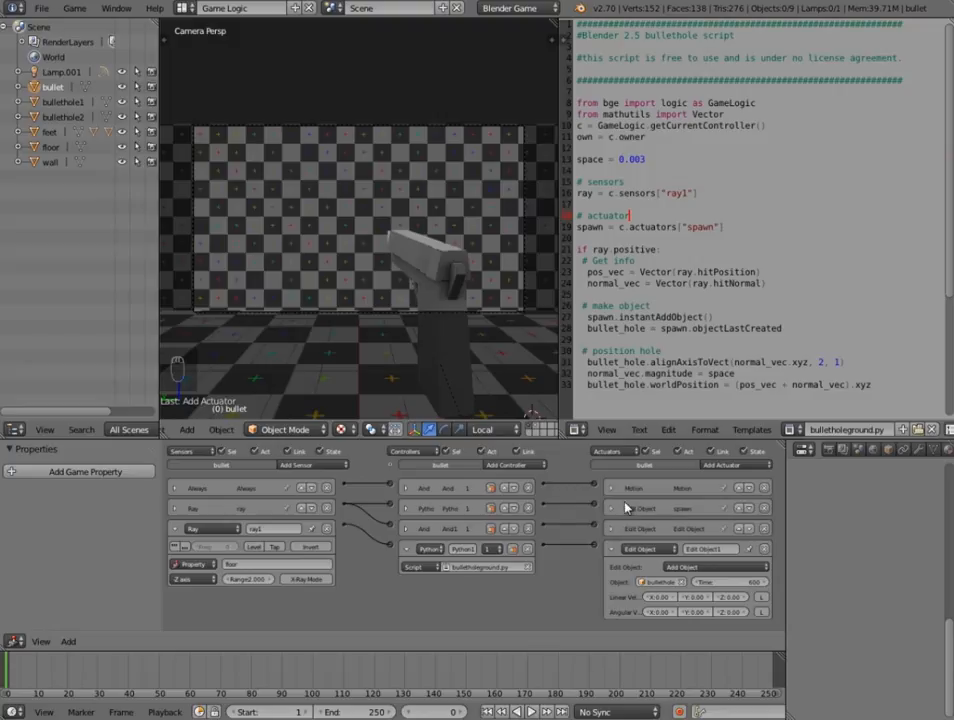
click(714, 226)
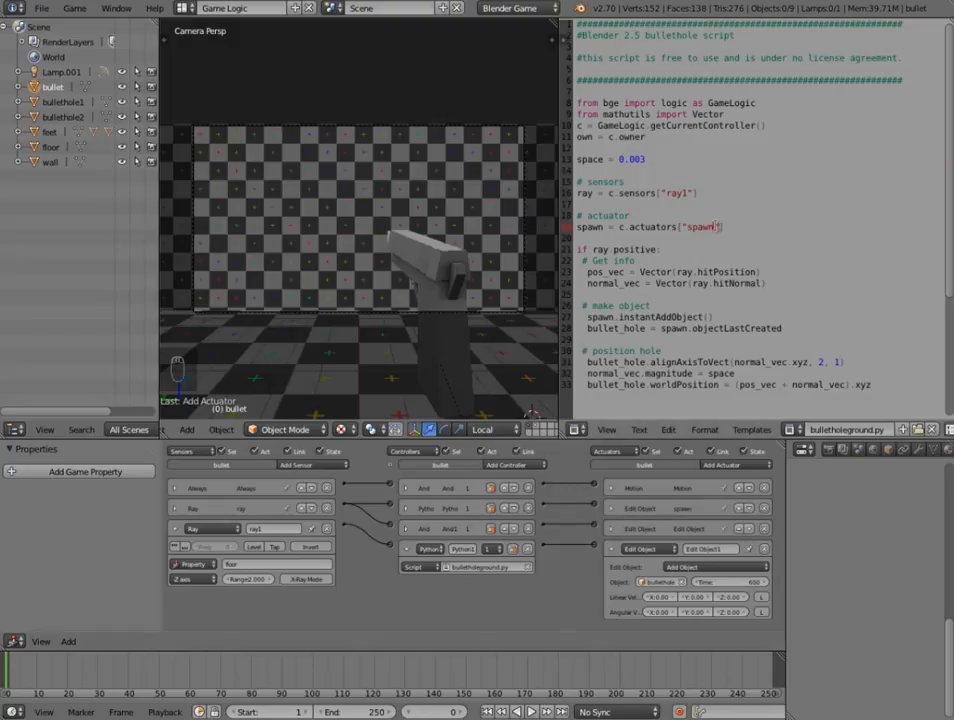
text(2)
click(721, 549)
key(BackSpace)
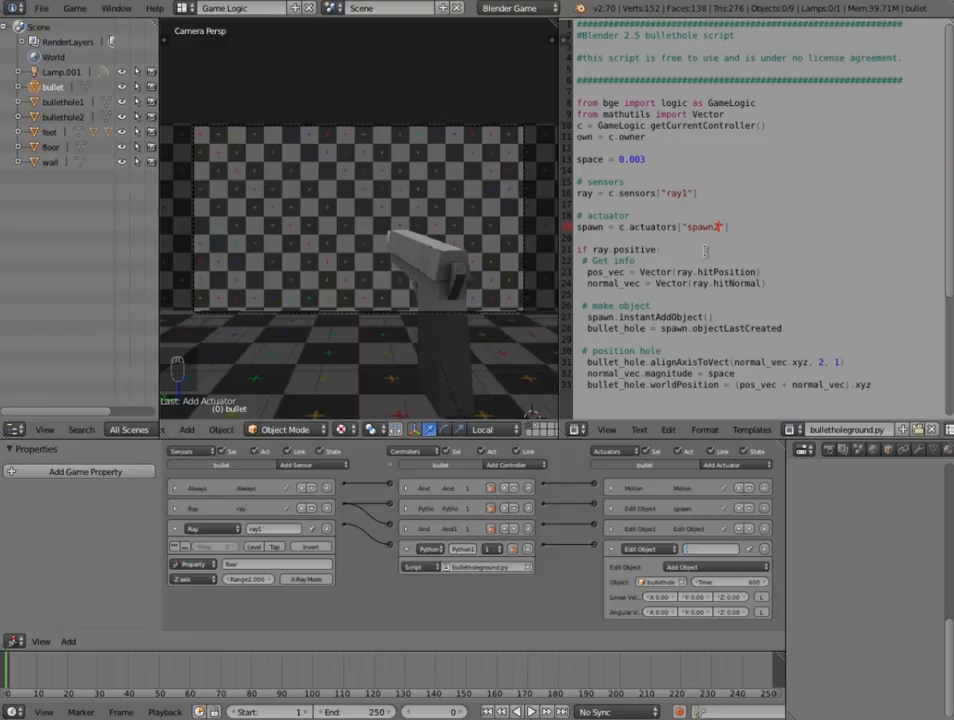
click(716, 224)
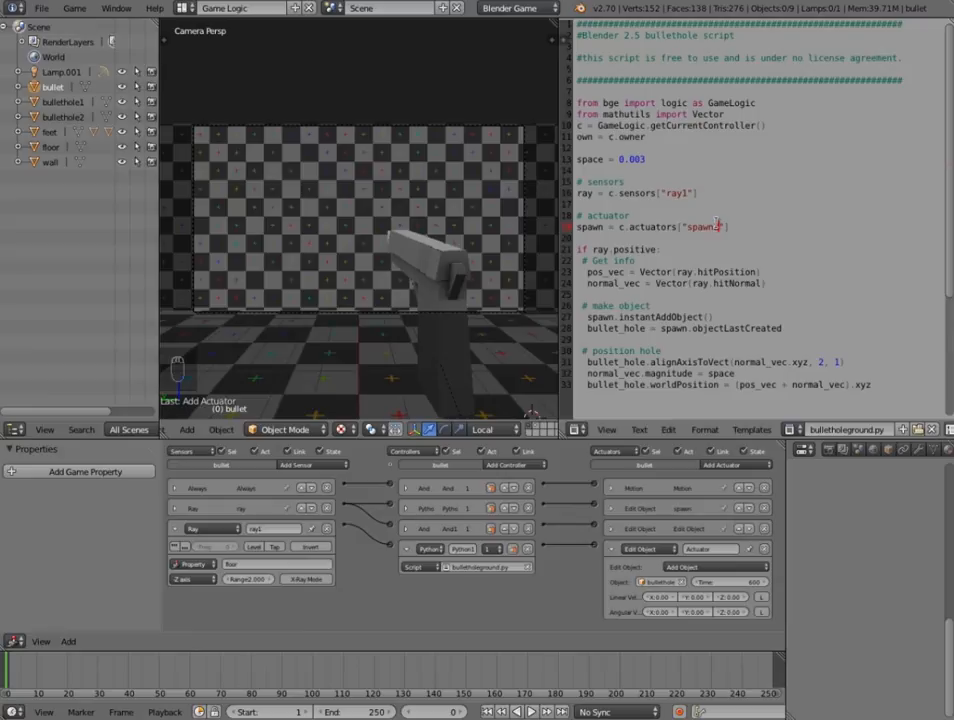
click(704, 550)
text(spawn)
key(Return)
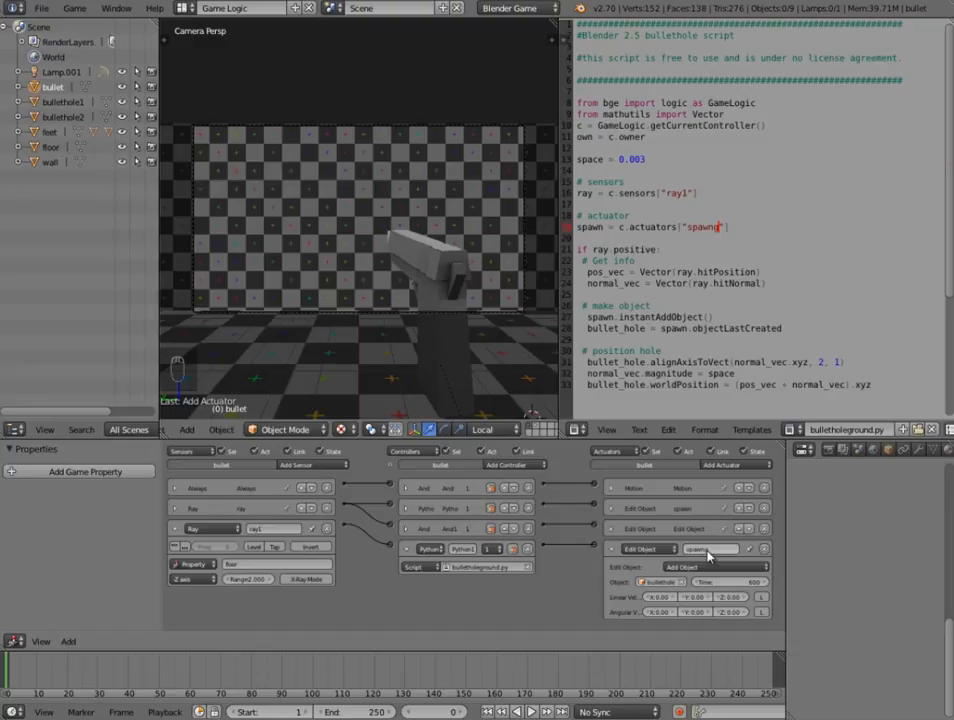
click(611, 550)
click(406, 550)
Add a game property named floor to the floor plane
middle_drag(330, 247, 387, 263)
scroll(387, 263, down, 6)
scroll(386, 269, down, 3)
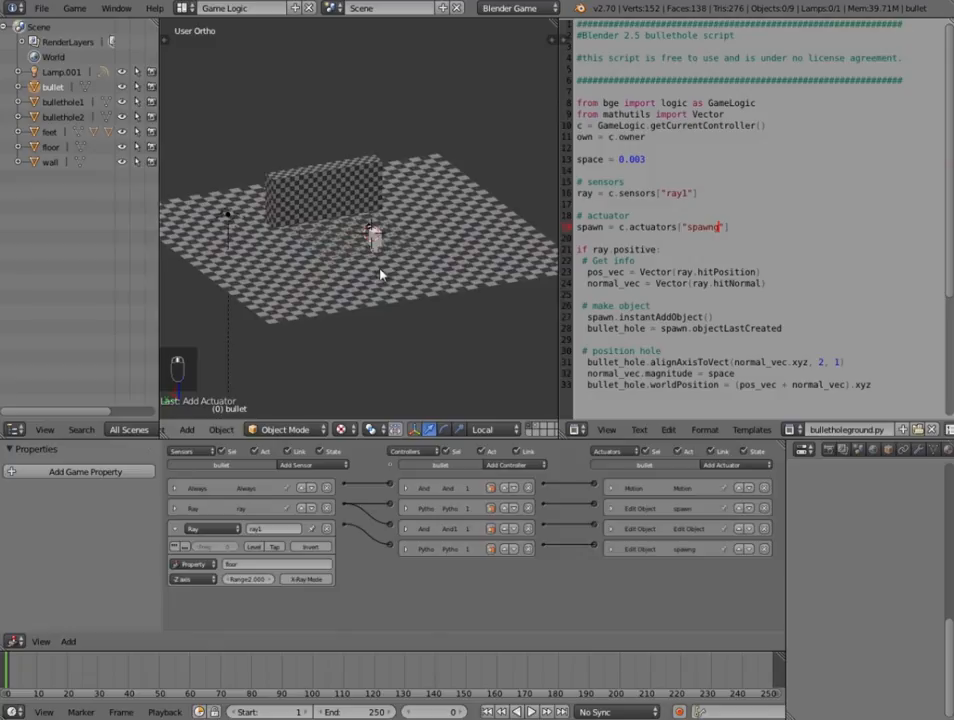
right_click(384, 271)
click(102, 471)
click(32, 503)
text(gloor)
key(Return)
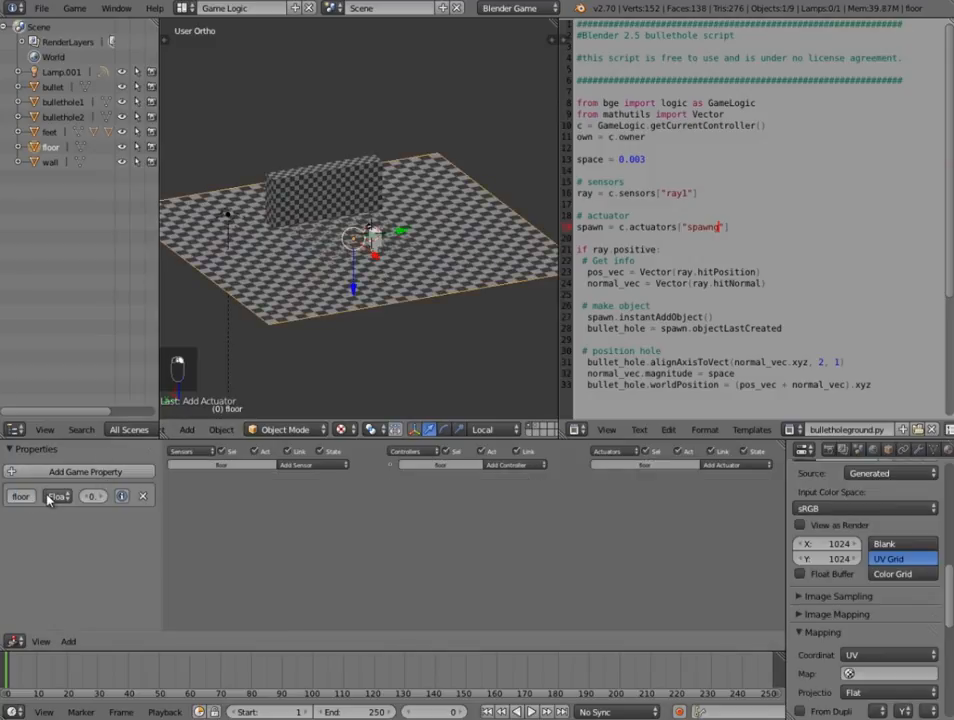
Set the transform orientation to Global and widen the 3D view over the script editor
middle_drag(388, 260, 364, 309)
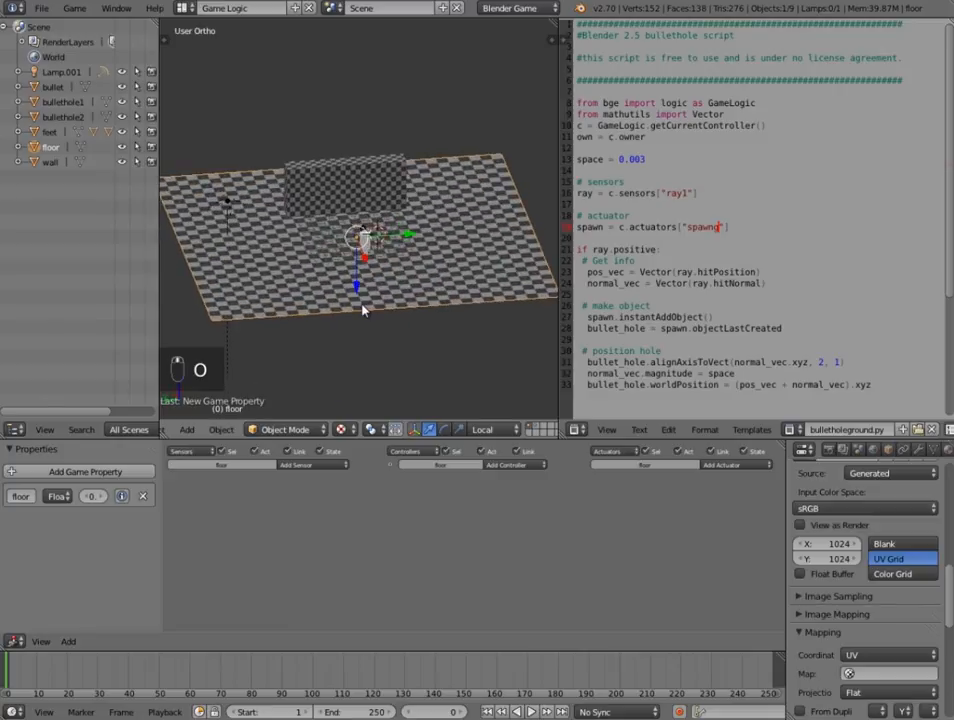
click(509, 428)
click(509, 412)
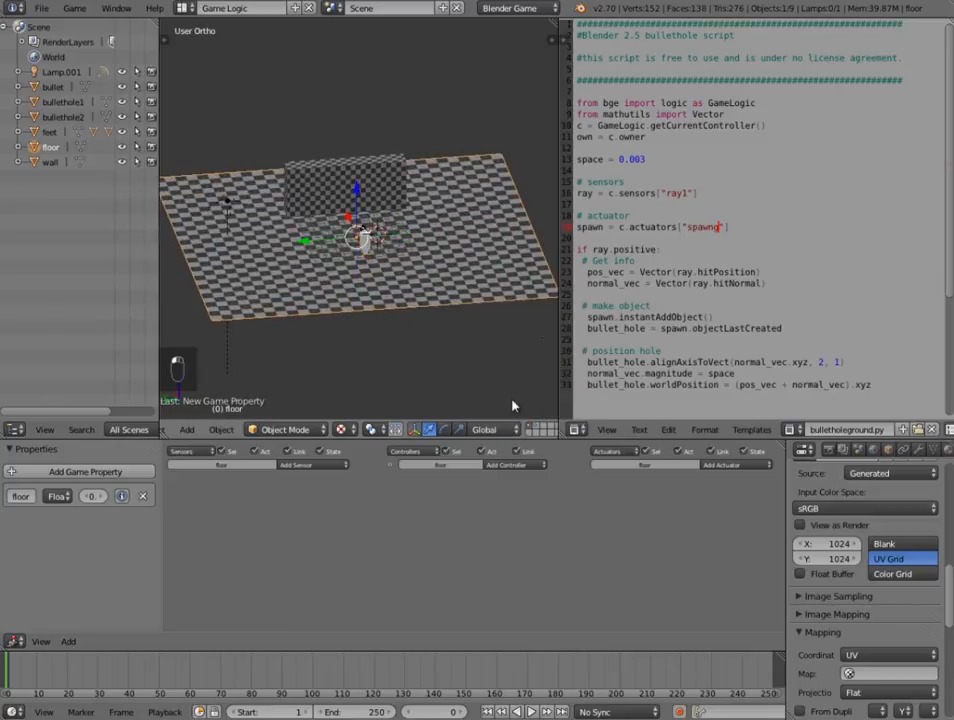
drag(560, 318, 745, 320)
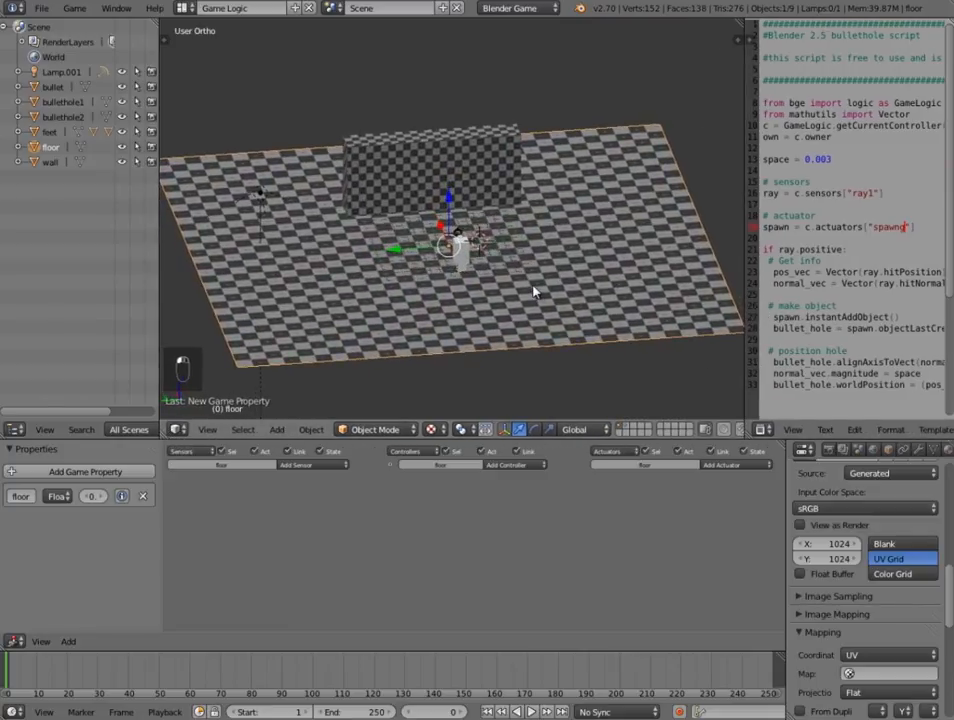
Run the game from the camera view and fire several shots at the floor to test the bullet holes
key(KP_0)
key(p)
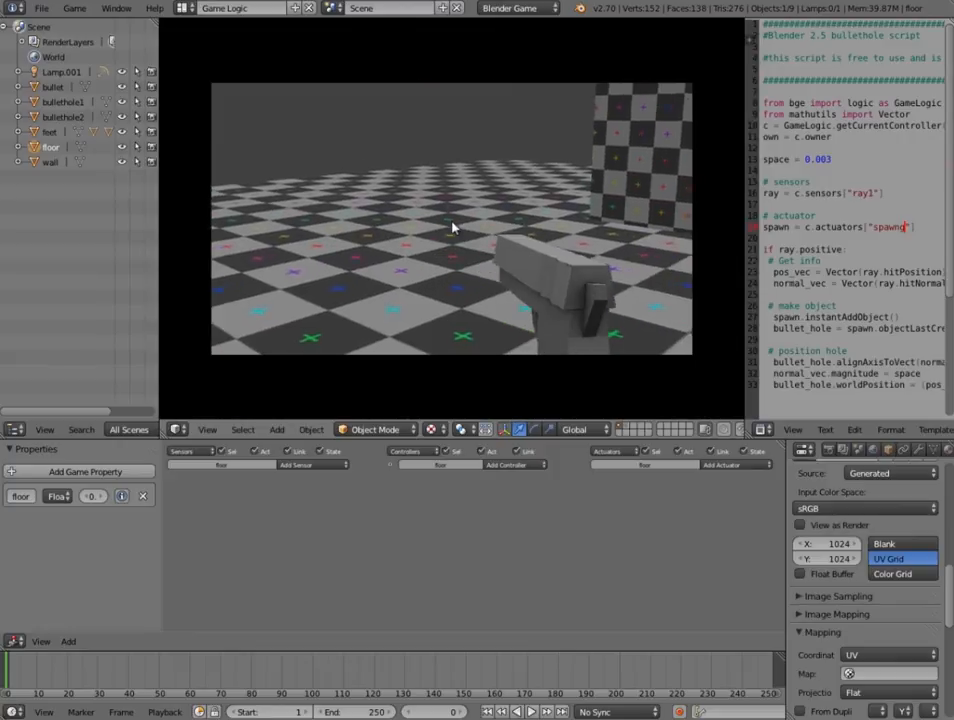
click(459, 226)
click(457, 226)
click(457, 226)
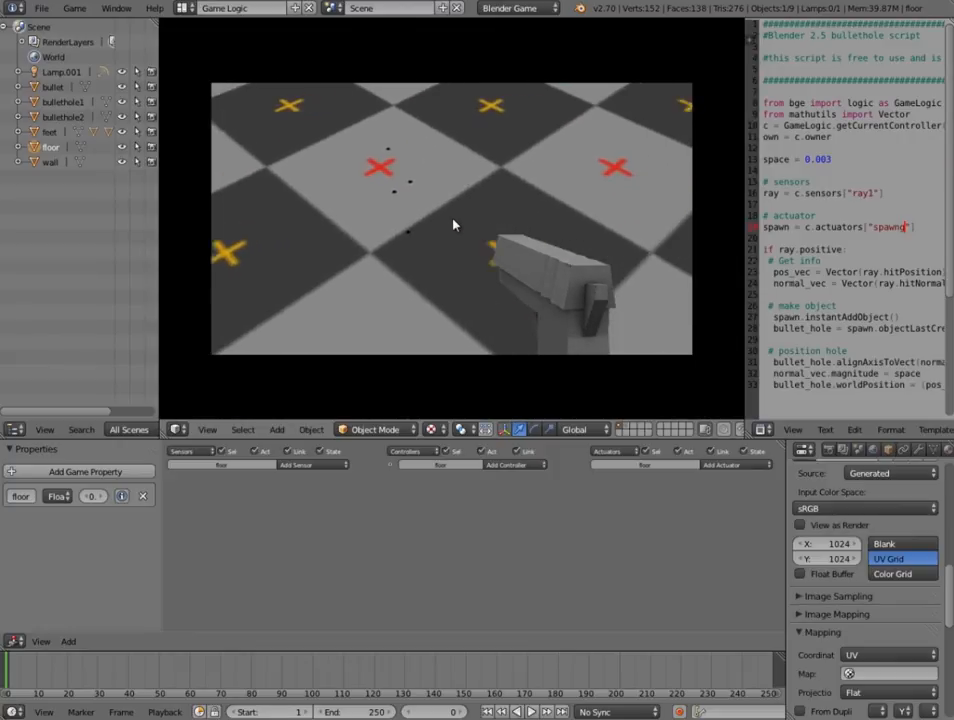
key(Escape)
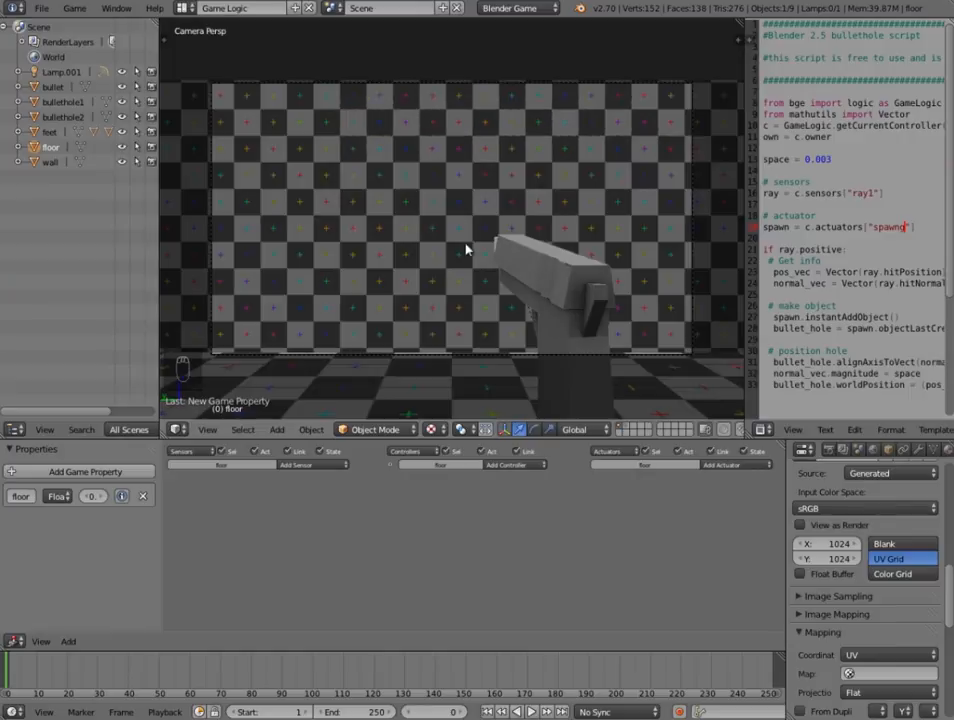
Show the bullet hole layer and scale bullethole2 up by a factor of about 3.2
click(627, 426)
middle_drag(530, 267, 441, 300)
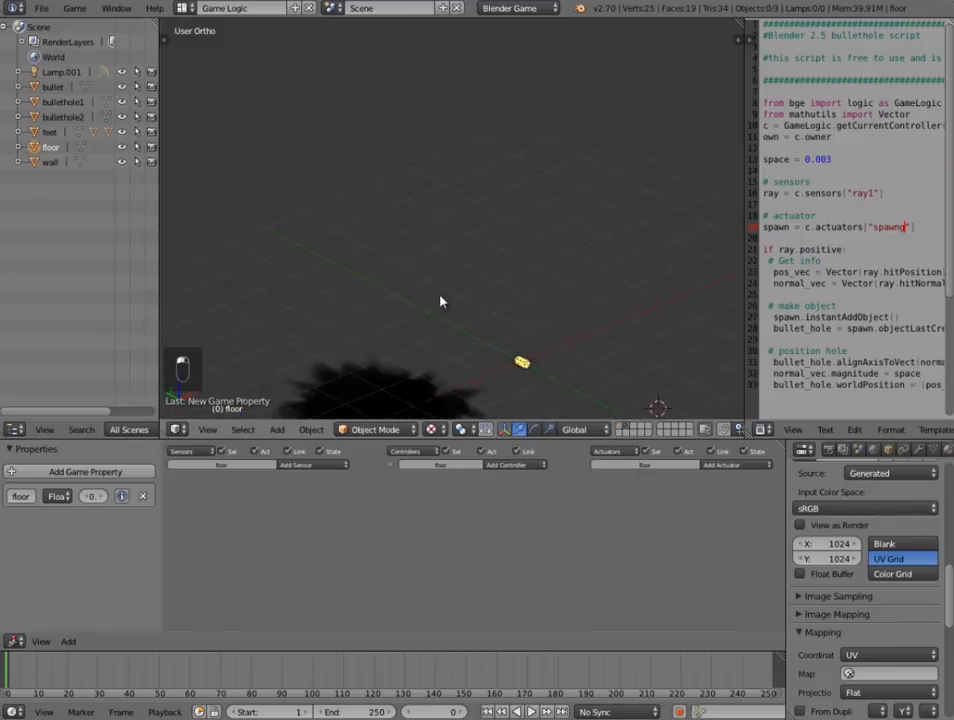
scroll(441, 300, down, 5)
scroll(456, 312, up, 3)
shift+middle_drag(373, 351, 458, 257)
right_click(418, 292)
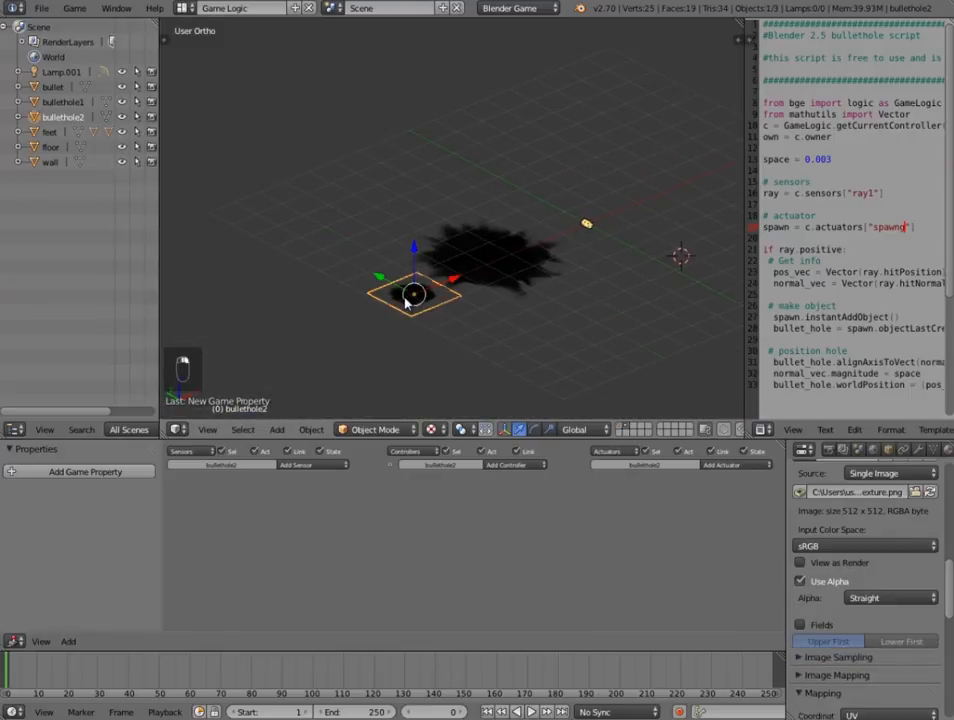
key(s)
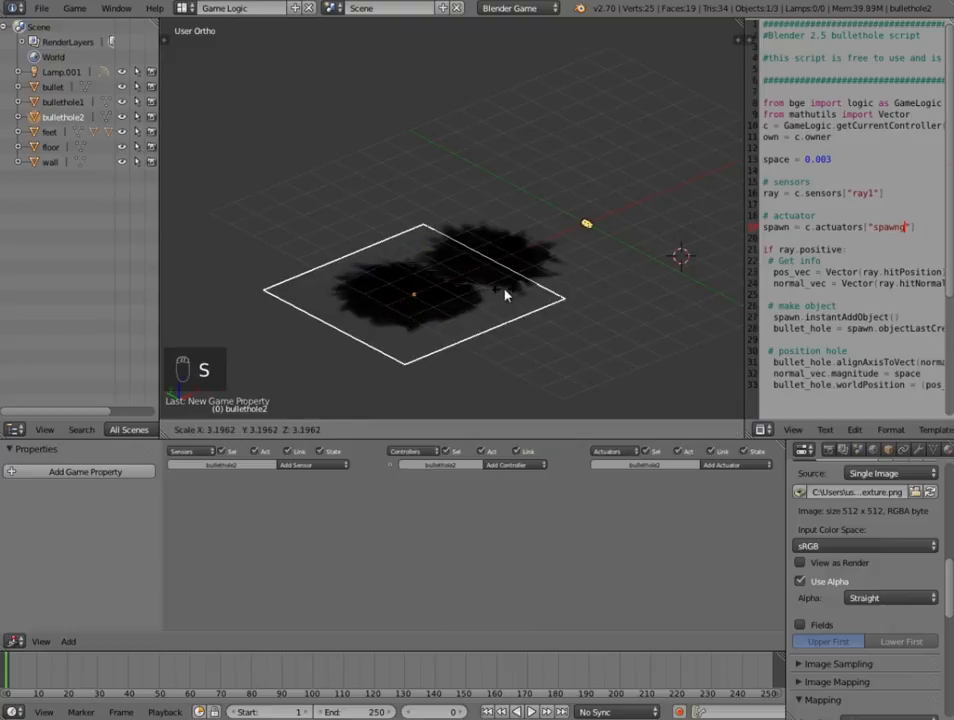
click(505, 294)
Show the main scene layer, run the game from the camera view and fire many shots at the floor and wall to test the enlarged bullet holes
key(1)
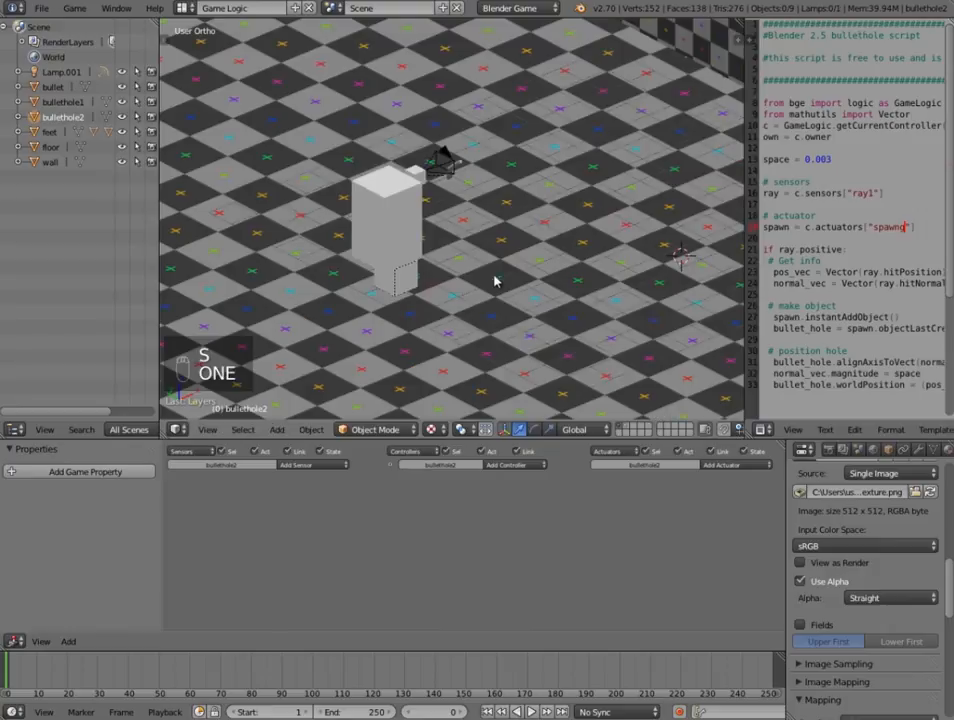
key(KP_0)
key(p)
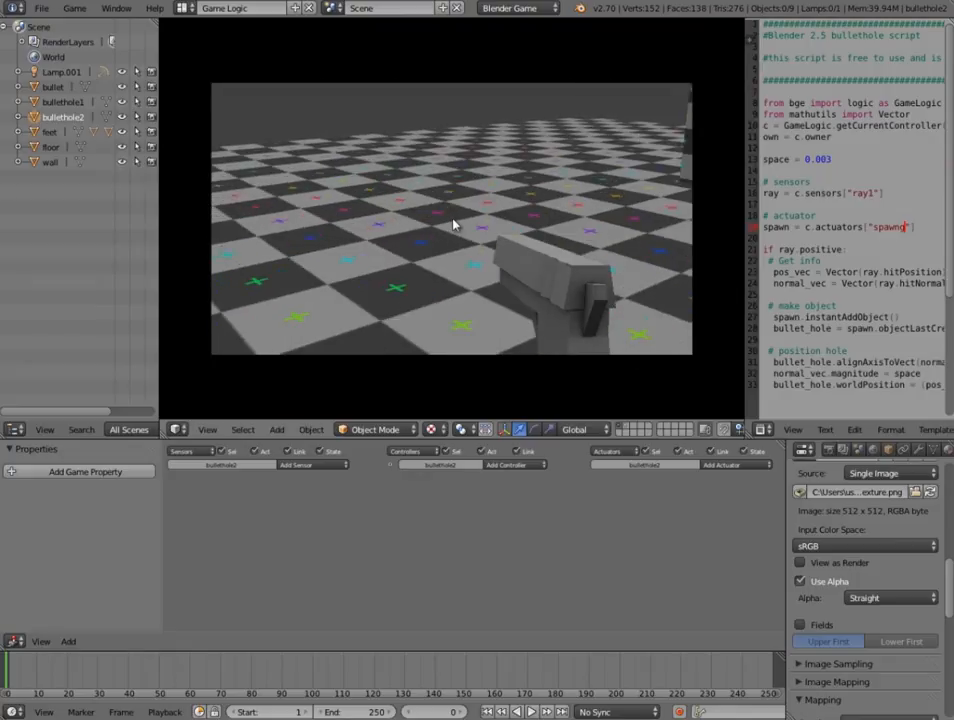
click(453, 221)
click(451, 229)
click(451, 230)
click(454, 221)
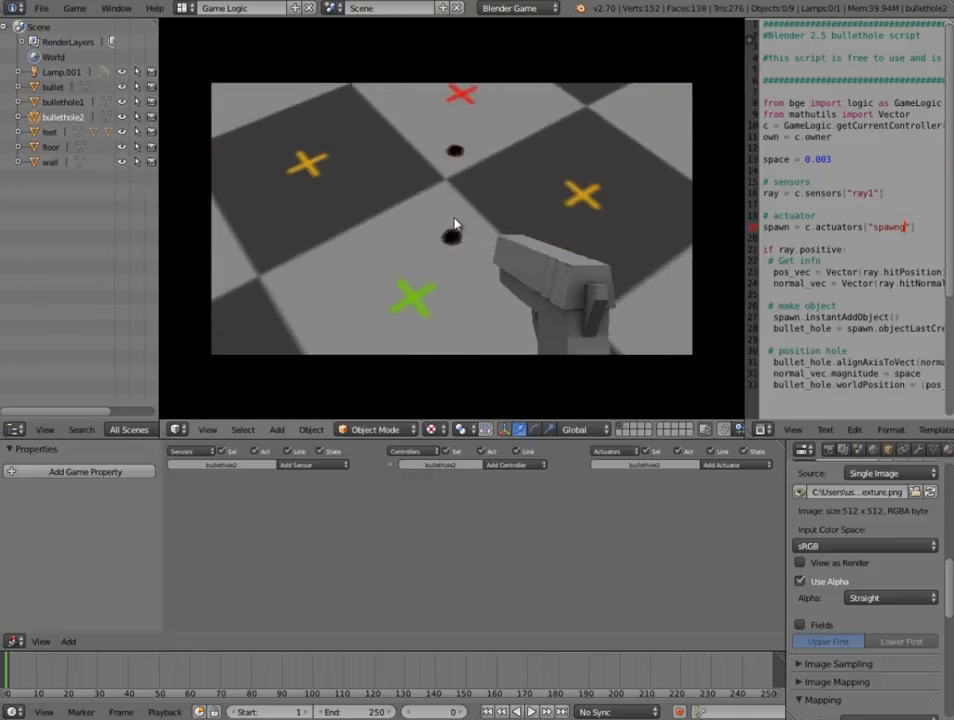
click(455, 220)
click(457, 217)
click(468, 221)
click(466, 222)
click(462, 223)
click(466, 226)
click(473, 230)
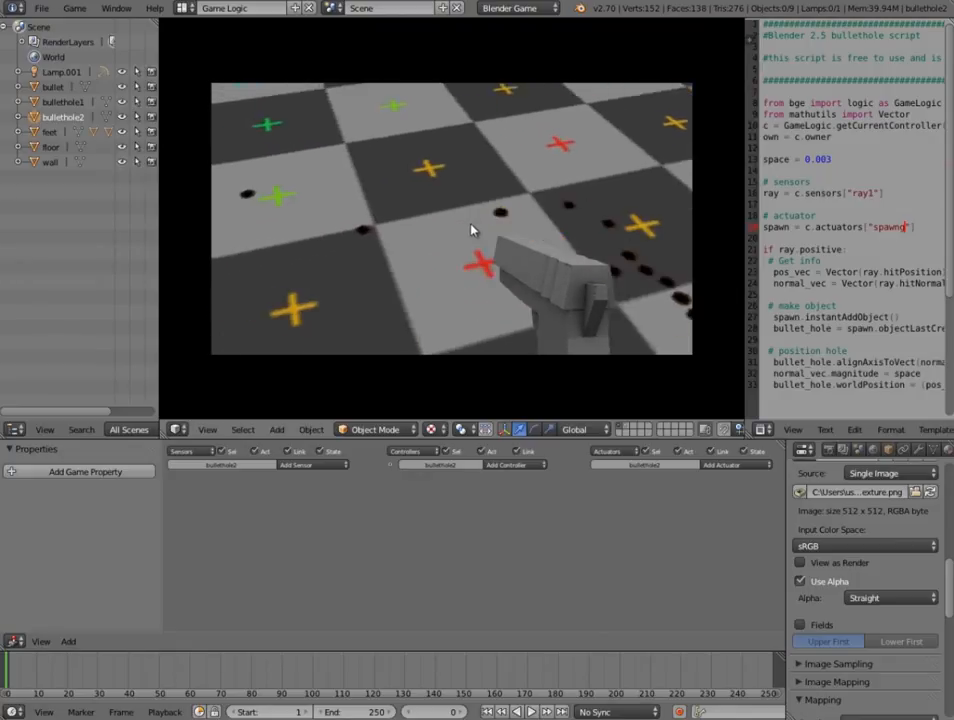
click(460, 224)
click(449, 219)
click(449, 221)
click(446, 214)
click(460, 225)
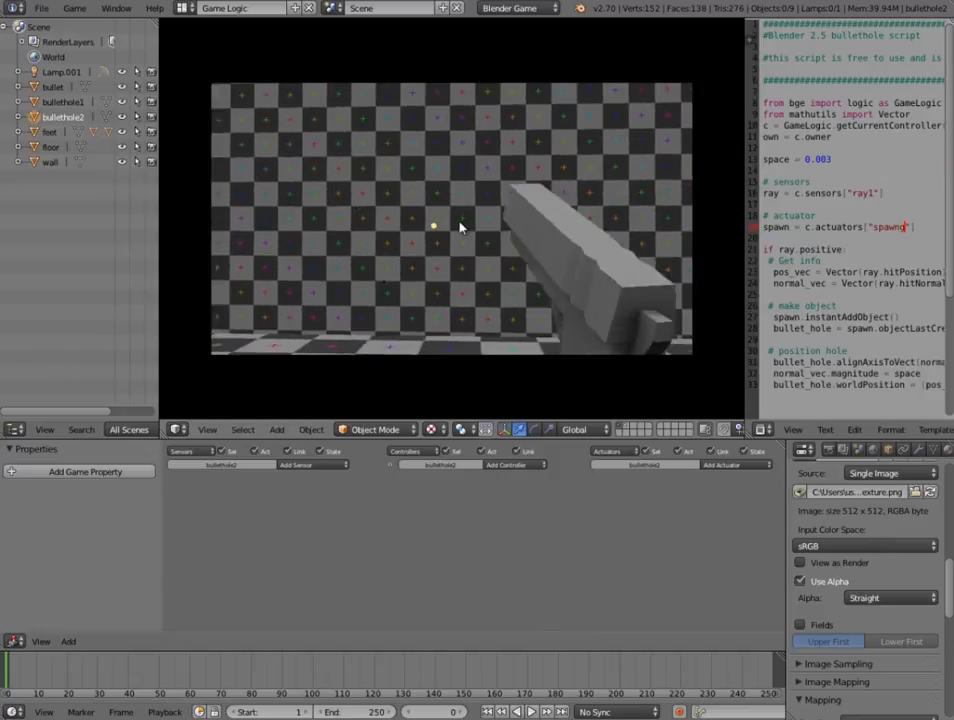
click(466, 223)
click(466, 226)
click(460, 220)
click(452, 226)
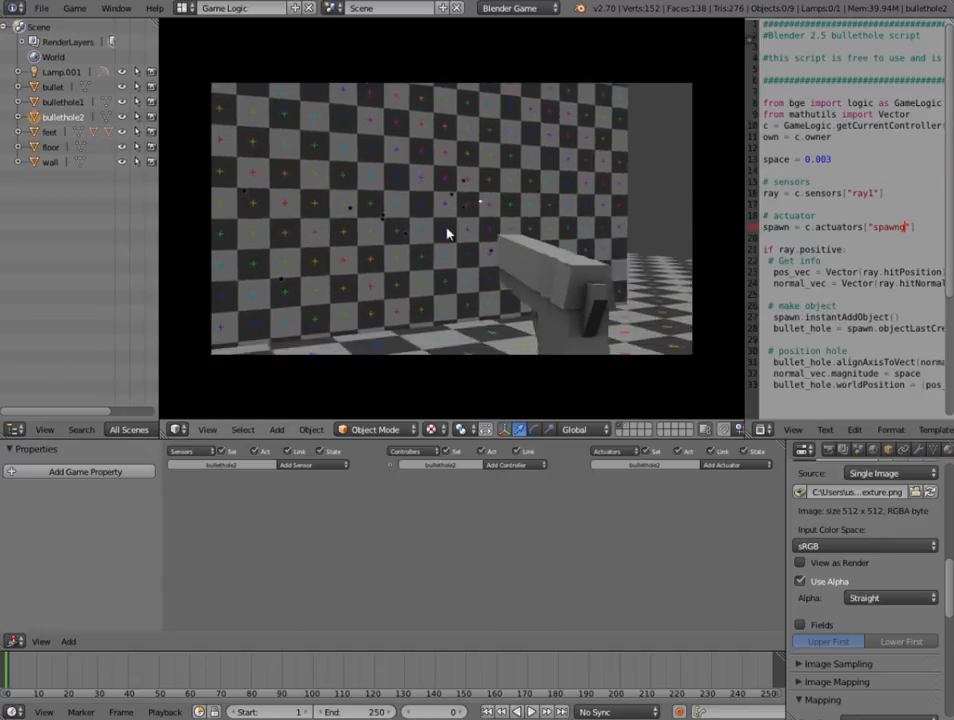
click(457, 222)
click(452, 227)
click(452, 213)
click(453, 221)
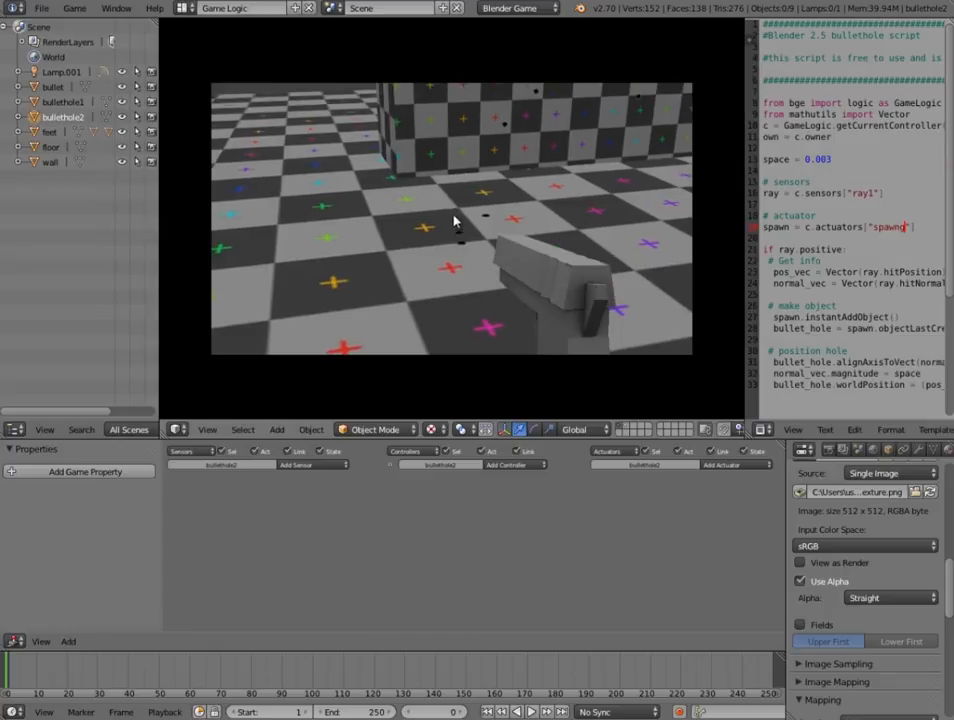
click(456, 219)
click(456, 226)
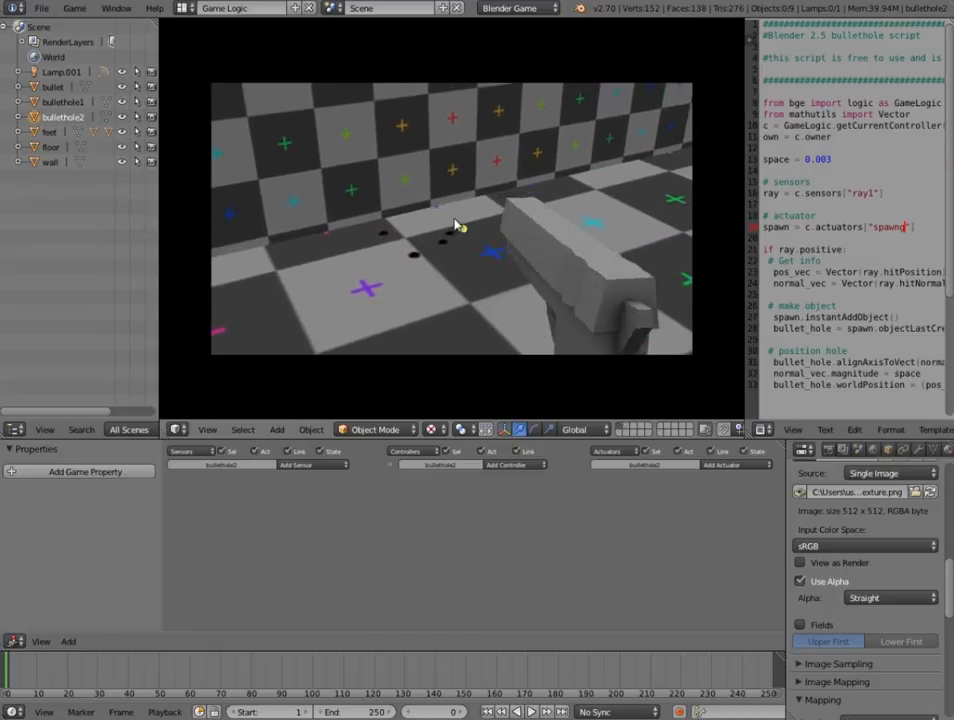
click(447, 224)
click(452, 222)
click(450, 222)
click(451, 224)
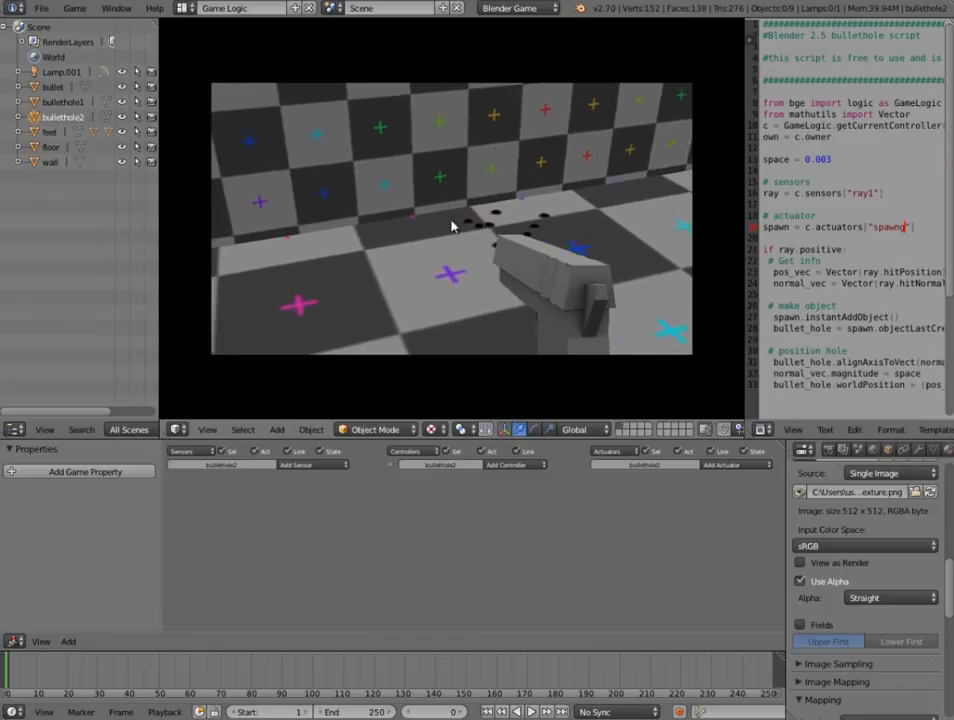
click(458, 223)
click(456, 221)
click(452, 221)
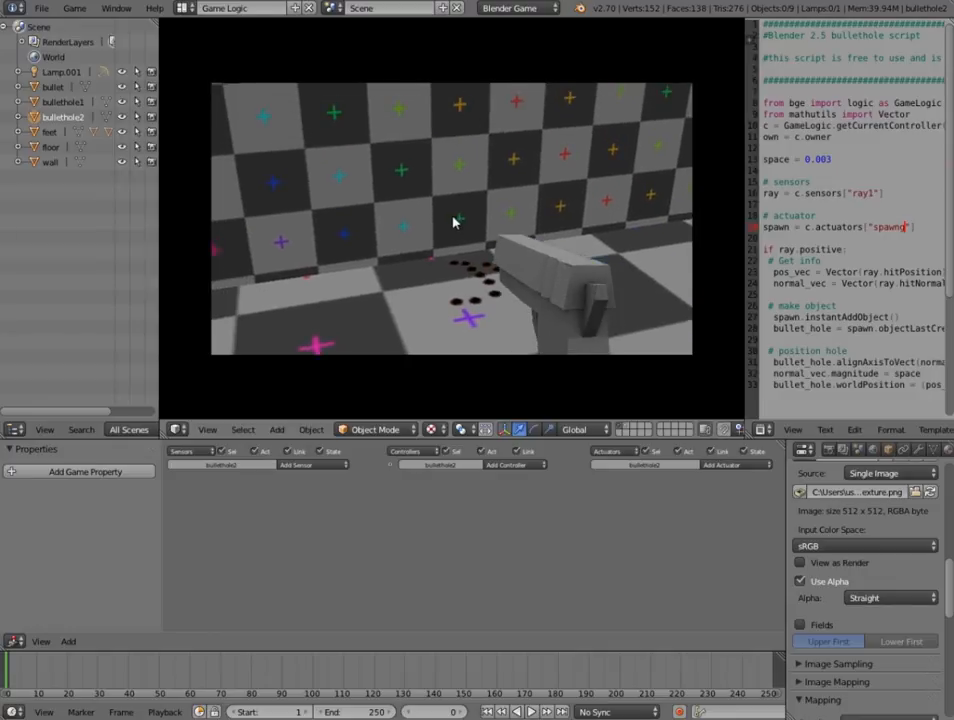
click(454, 222)
click(457, 225)
click(454, 225)
click(447, 223)
click(456, 224)
click(455, 240)
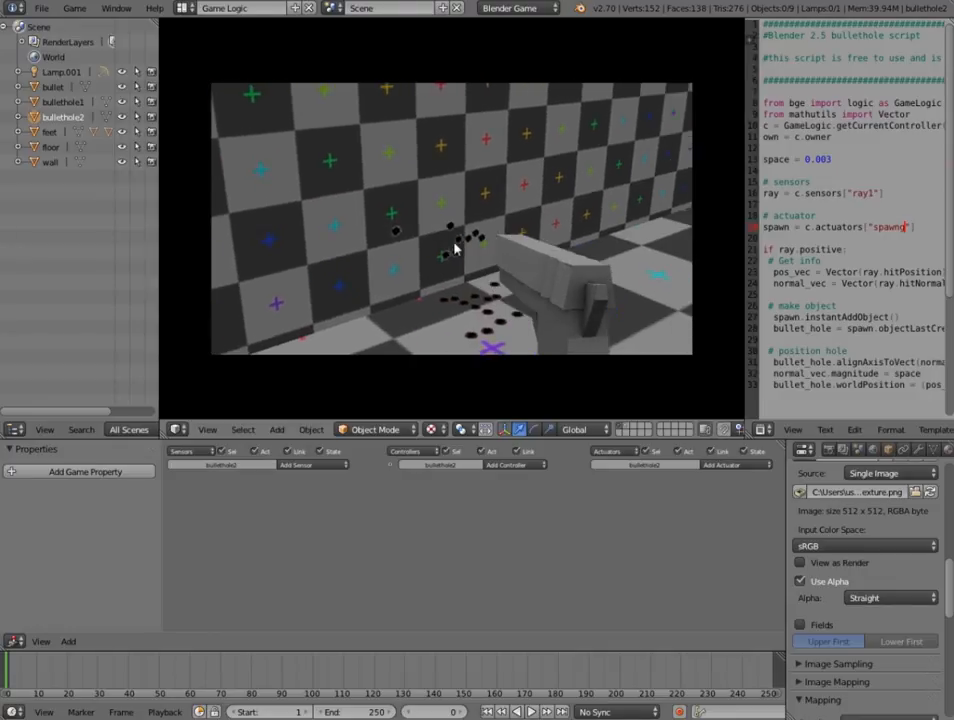
click(450, 224)
click(445, 227)
click(451, 222)
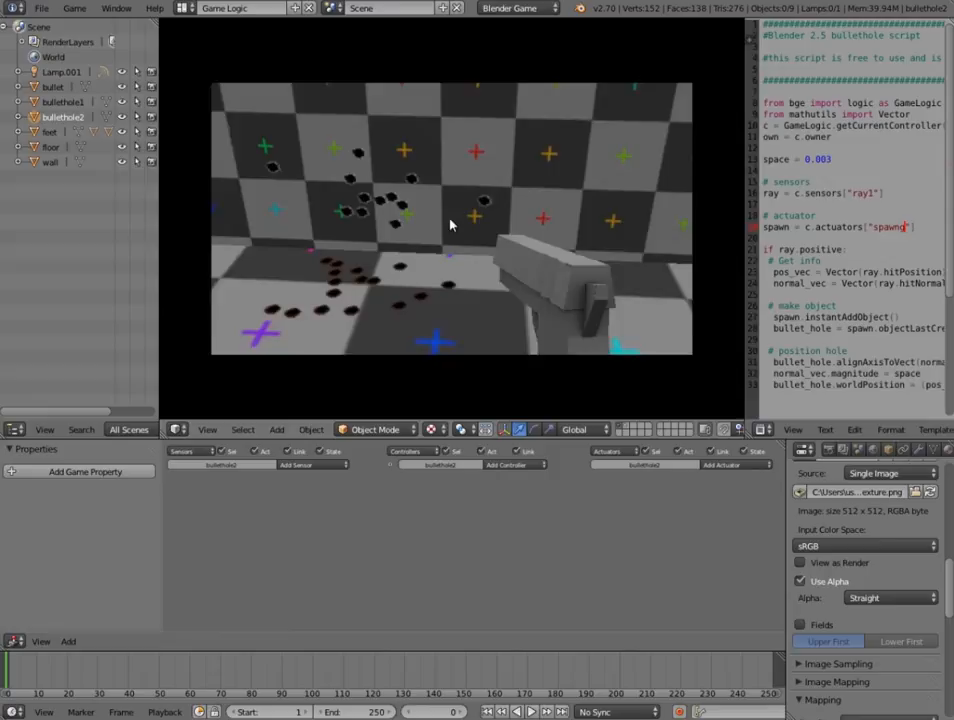
click(460, 220)
key(s)
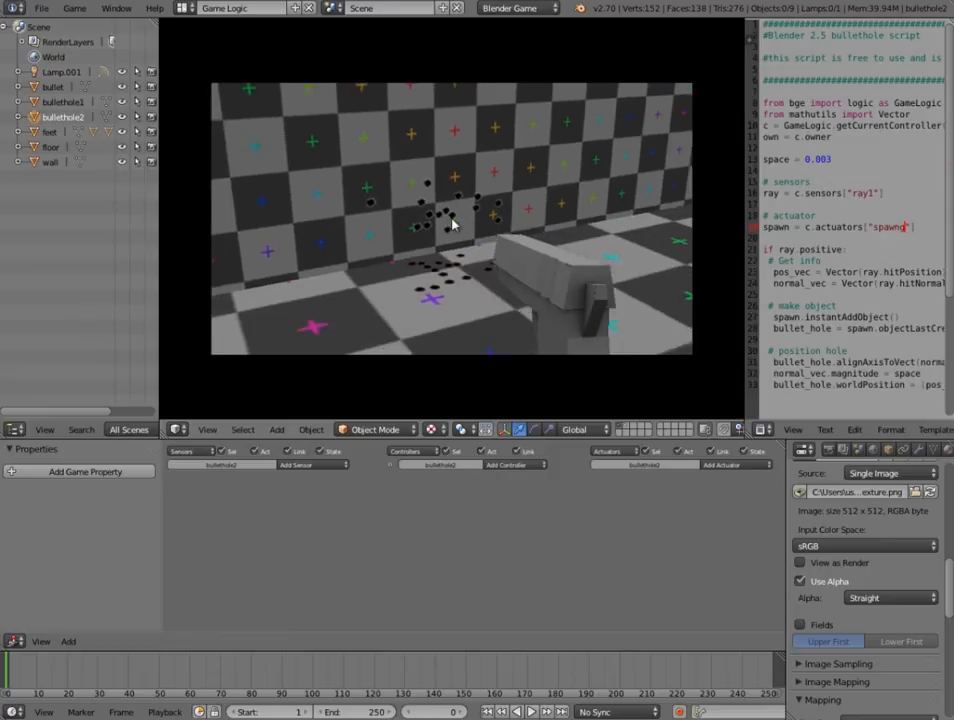
key(w)
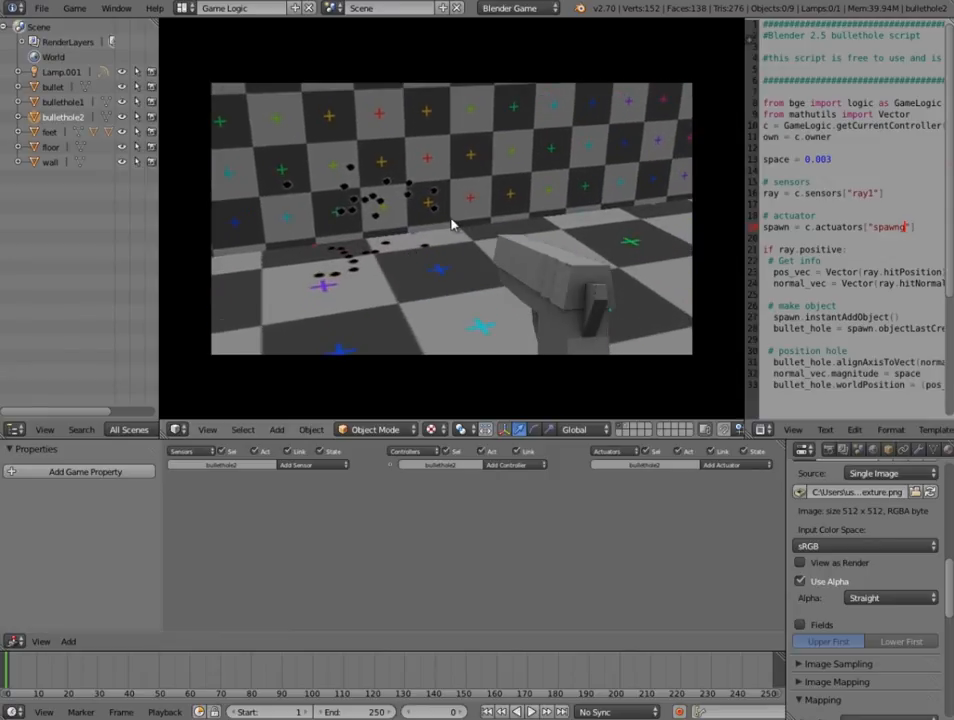
key(Escape)
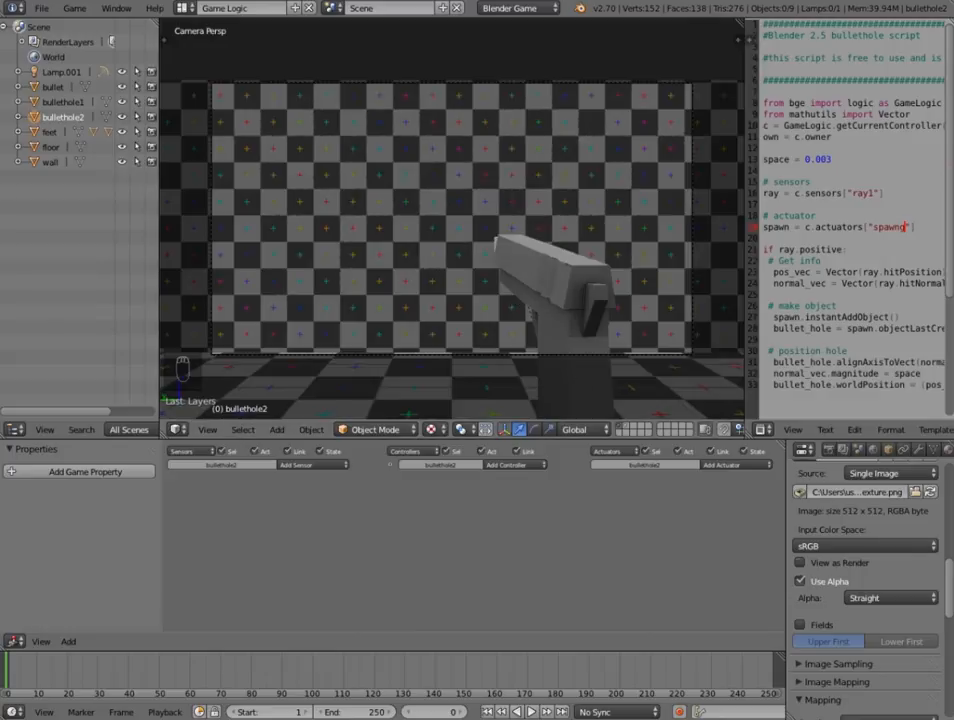
Reload the bullethole2 texture image from disk
scroll(868, 541, up, 8)
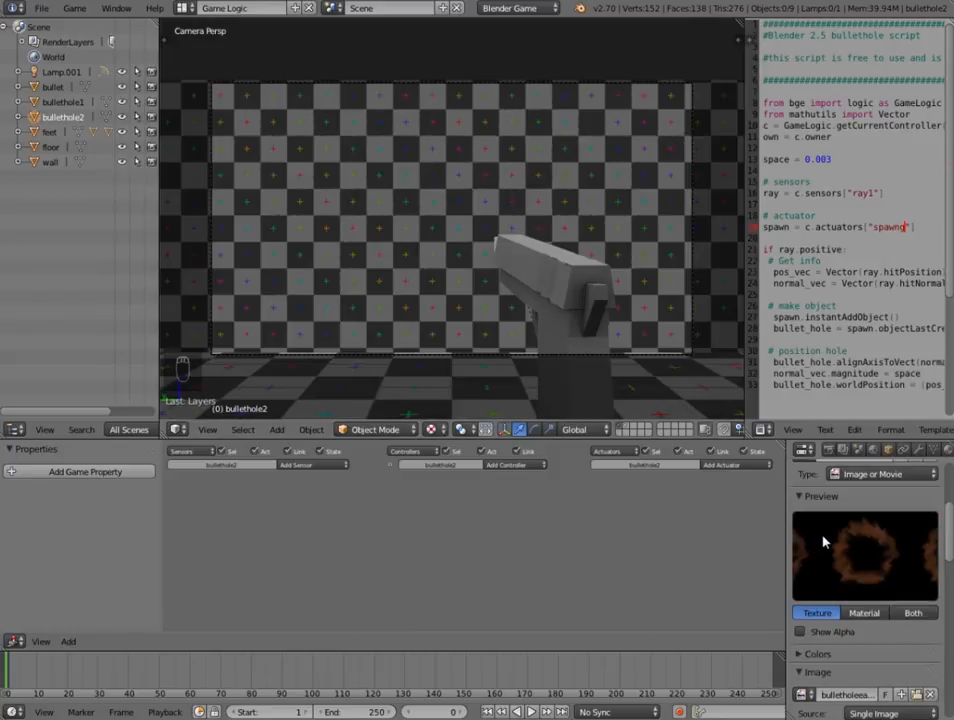
scroll(824, 541, up, 5)
scroll(870, 590, down, 9)
scroll(878, 584, up, 6)
scroll(900, 584, down, 7)
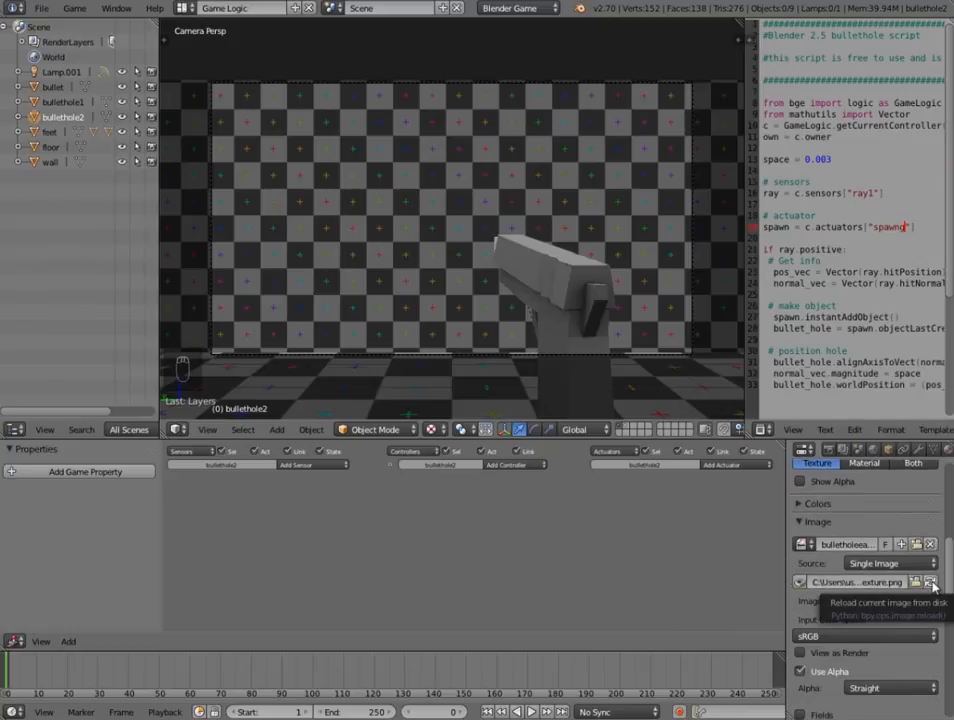
click(931, 583)
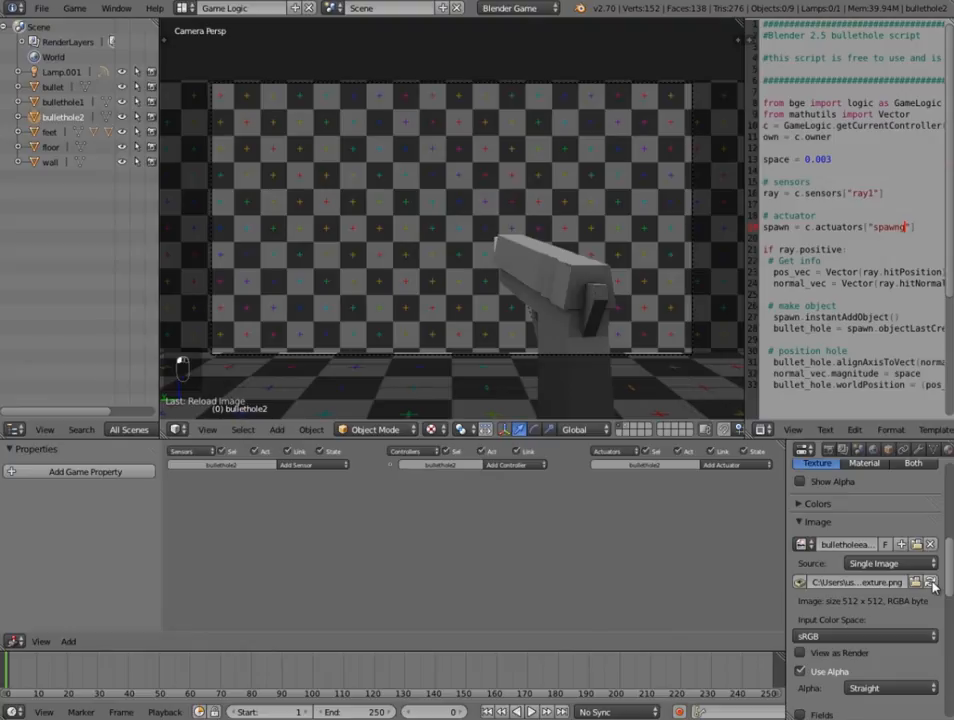
Run the game again and fire at the wall to check the bullet holes with the reloaded texture
key(p)
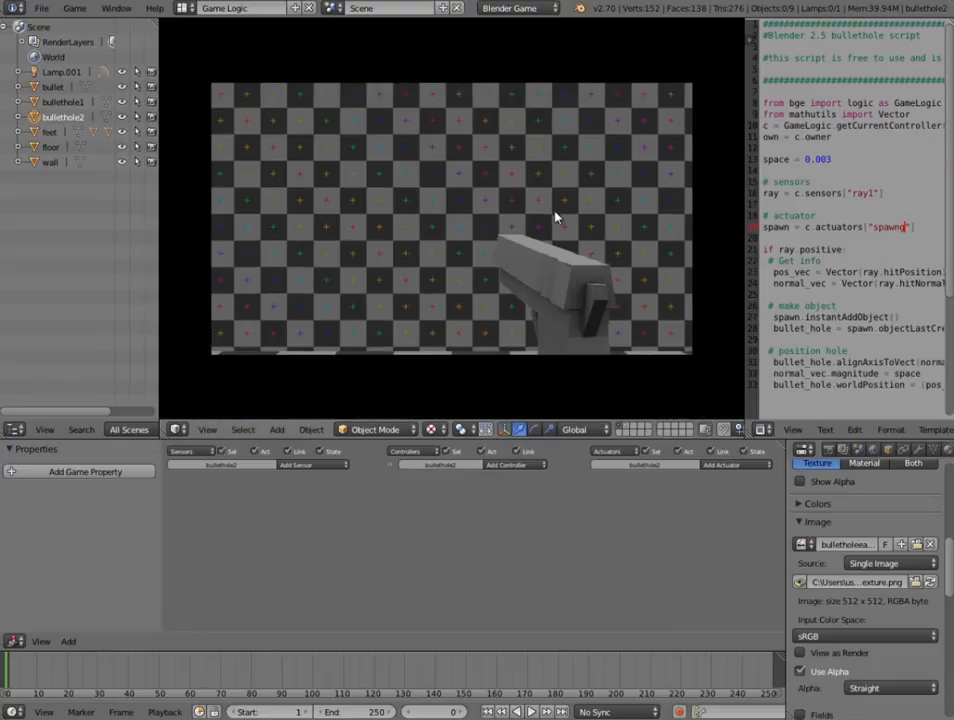
click(453, 226)
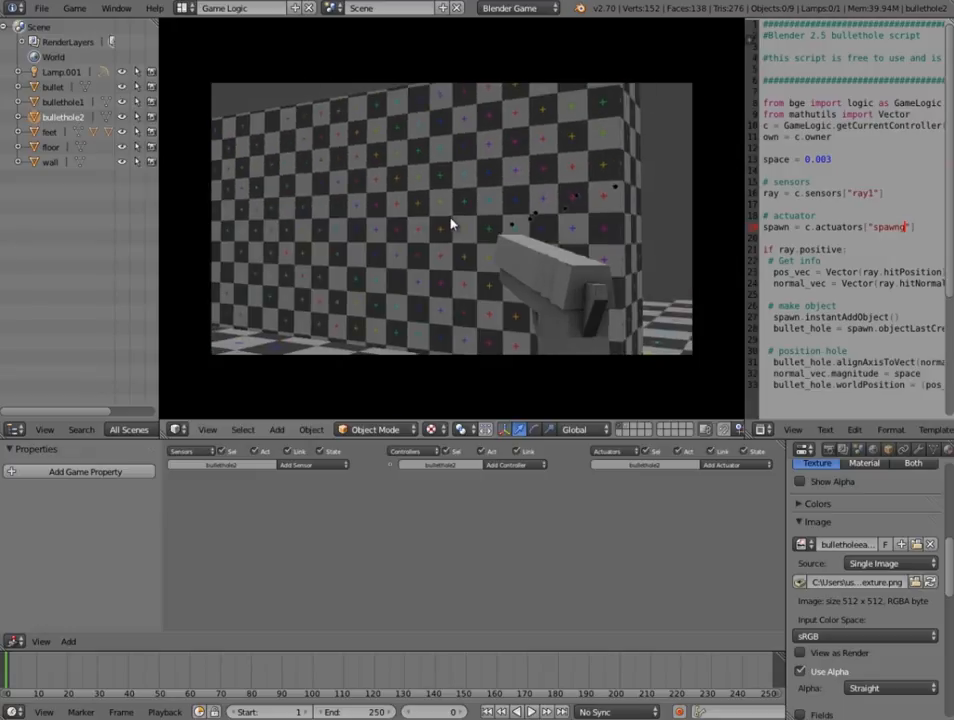